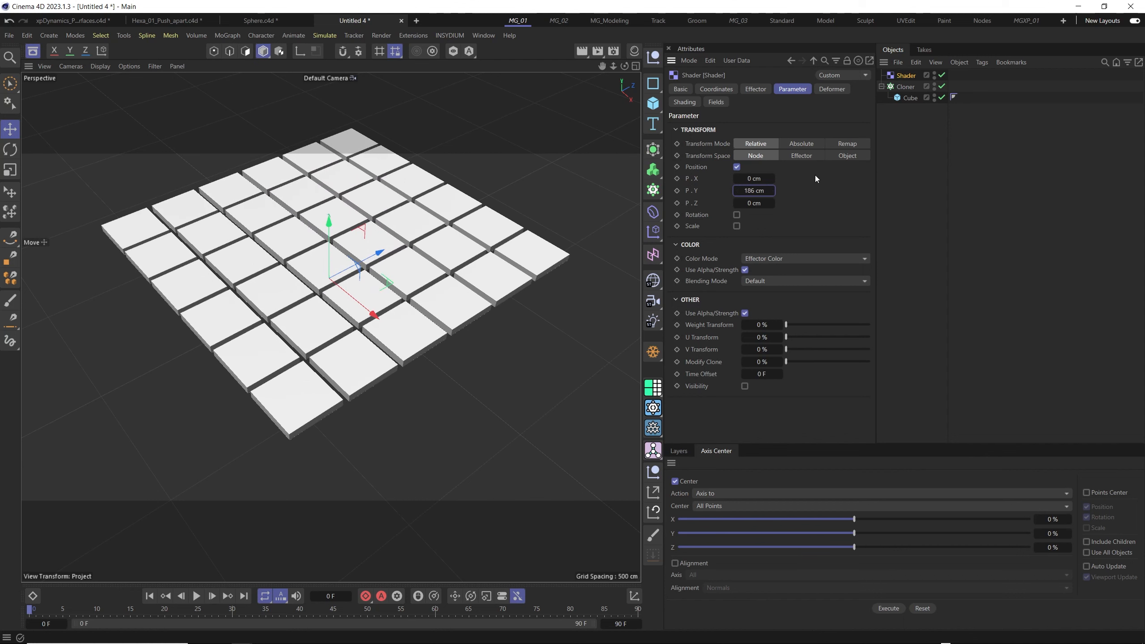
- Set the Shader effector's Y position parameter to 300 cm
key("Return")
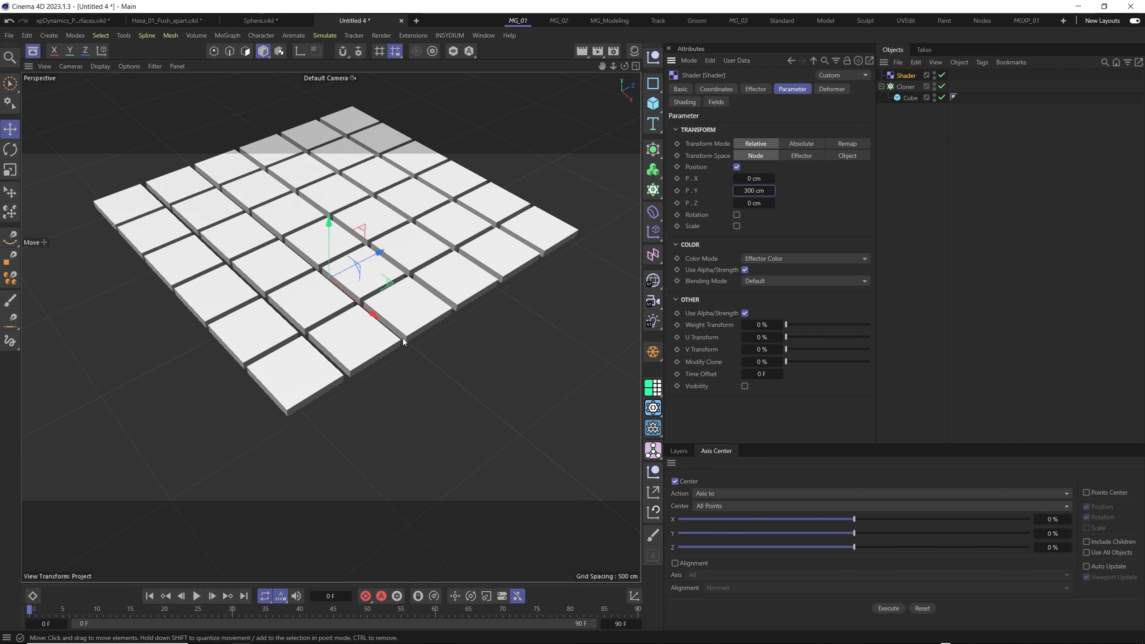
left_click_drag(345, 324, 360, 275, "alt")
middle_click_drag(363, 257, 371, 293, "alt")
right_click_drag(371, 294, 370, 325, "alt")
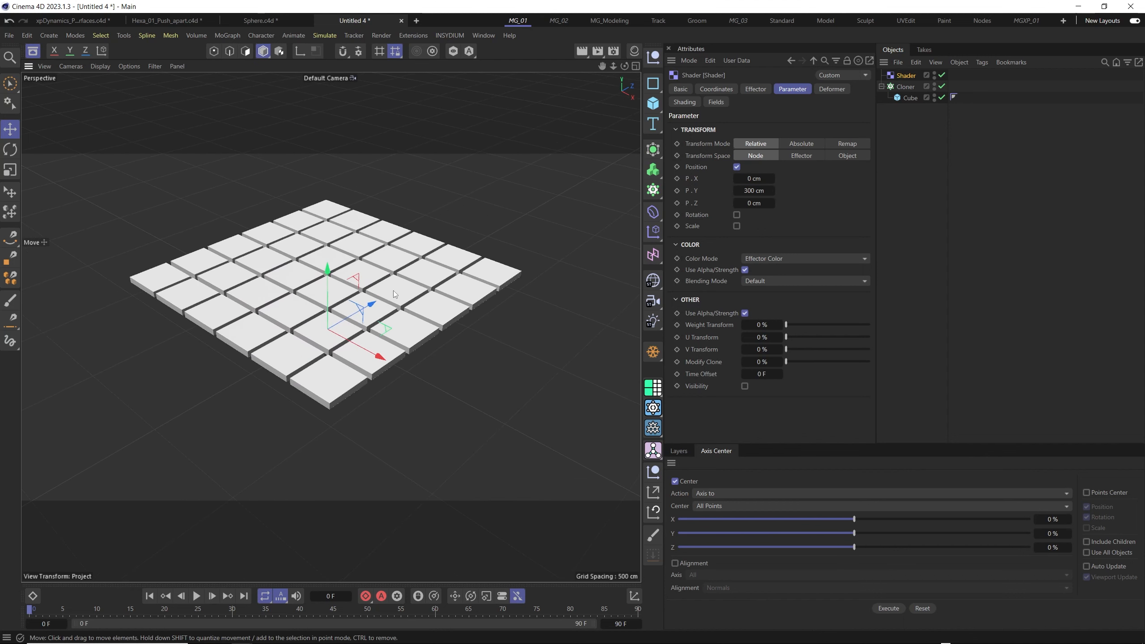
mouse_move(394, 289)
left_mouse_down("alt")
mouse_move(393, 324)
mouse_move(386, 304)
left_mouse_up("alt")
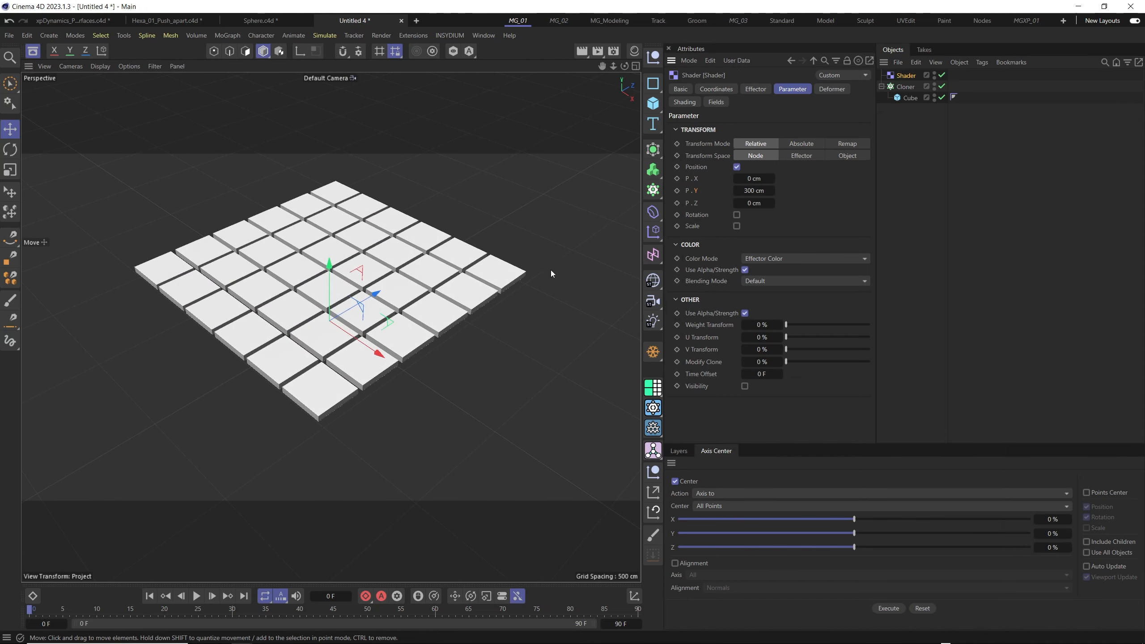
left_click_drag(551, 274, 352, 309, "alt")
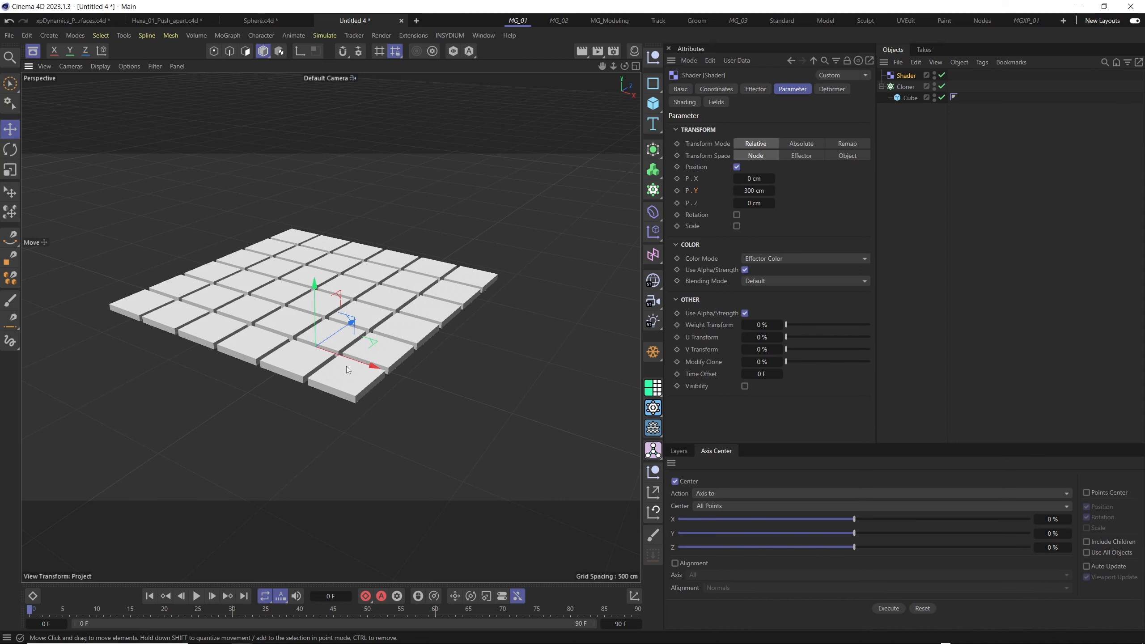
left_click_drag(385, 347, 347, 351, "alt")
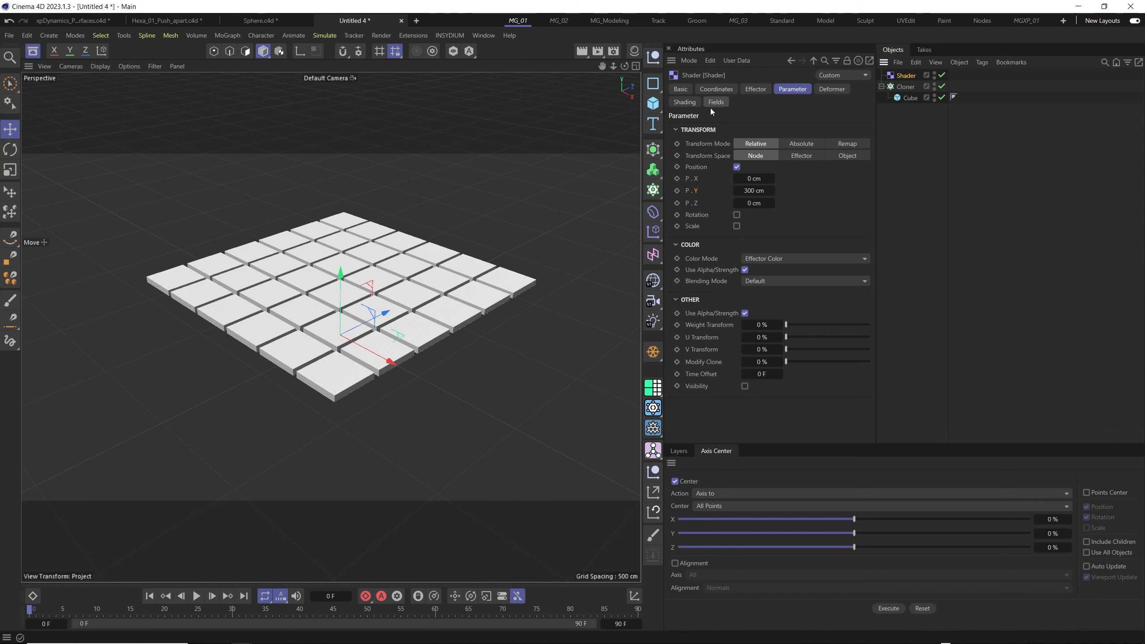
- Load a Noise shader as the Shader effector's custom shader
left_click(684, 102)
left_click(711, 140)
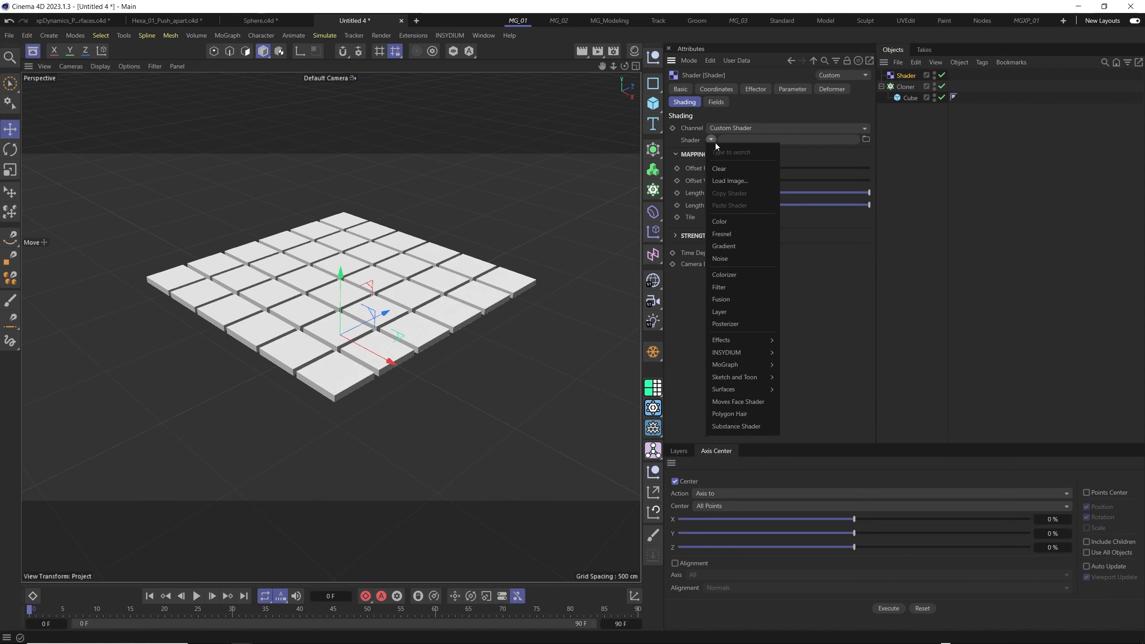
left_click(730, 259)
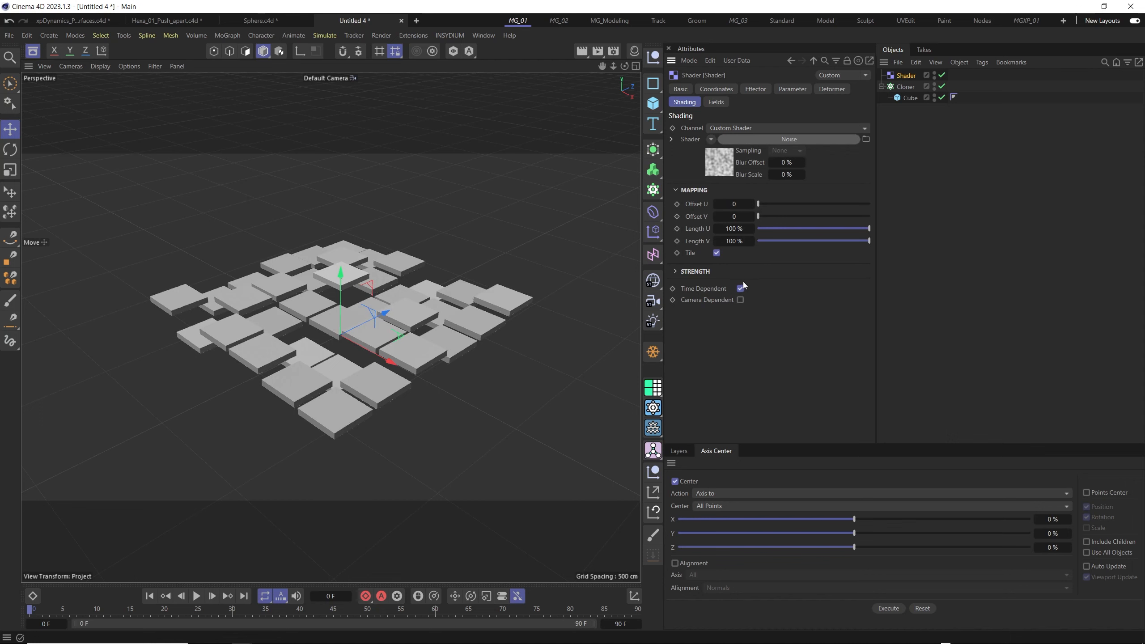
- In the effector's Noise settings, set brightness to -27%, contrast to 4% and animation speed to 1
left_click(718, 163)
mouse_move(826, 423)
left_mouse_down()
mouse_move(867, 421)
mouse_move(803, 432)
mouse_move(834, 424)
left_mouse_up()
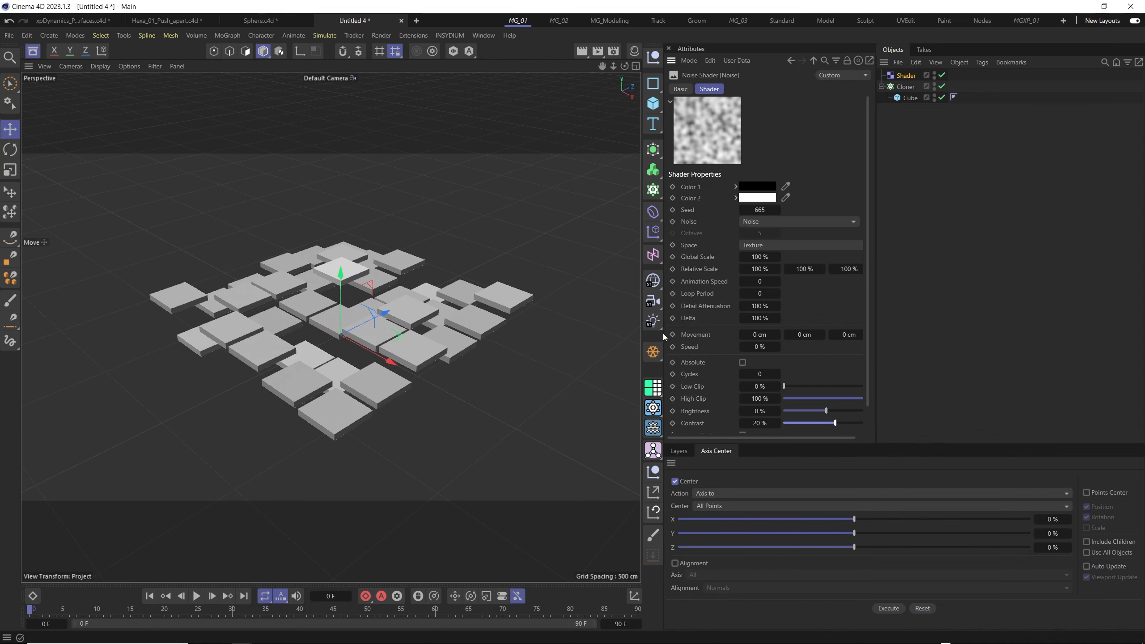
left_click_drag(663, 333, 583, 333)
mouse_move(771, 423)
left_mouse_down()
mouse_move(797, 422)
mouse_move(744, 426)
mouse_move(805, 412)
mouse_move(708, 415)
mouse_move(799, 404)
mouse_move(724, 414)
mouse_move(780, 408)
mouse_move(746, 404)
left_mouse_up()
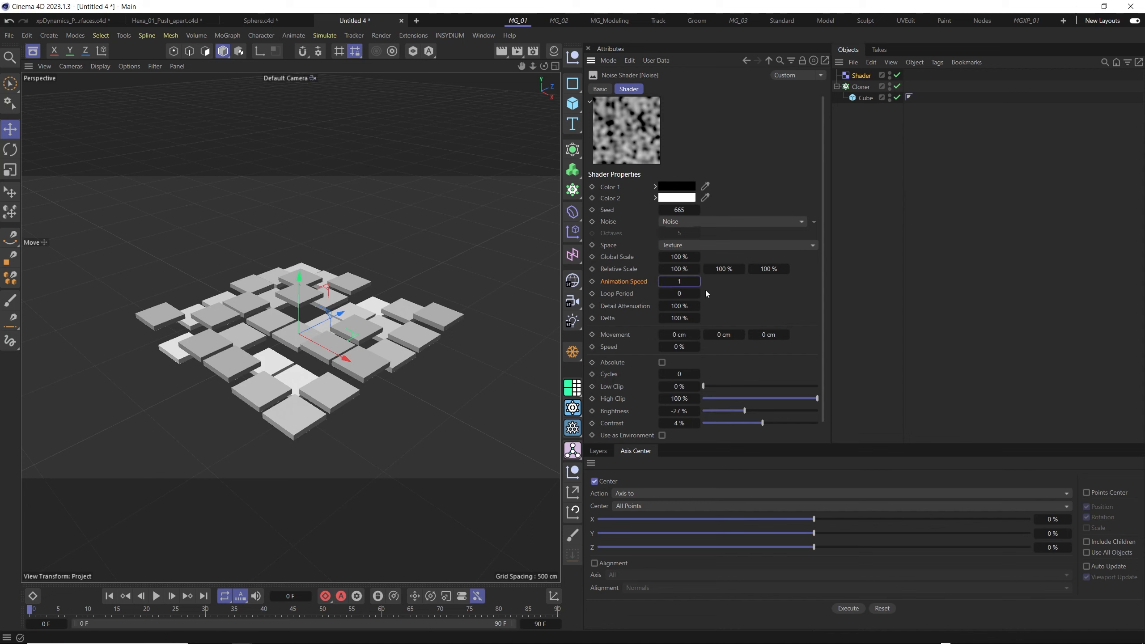
- Play the animation and examine the noise-driven motion of the cloned tiles from several angles
left_click(156, 595)
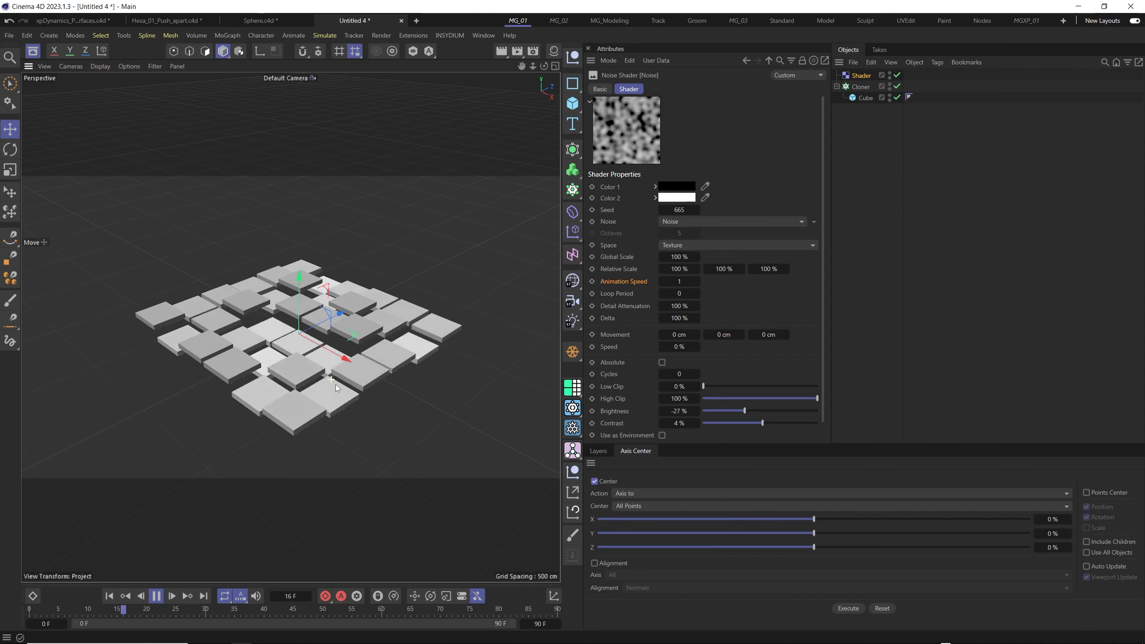
right_click_drag(334, 382, 367, 363, "alt")
left_click_drag(374, 356, 273, 356, "alt")
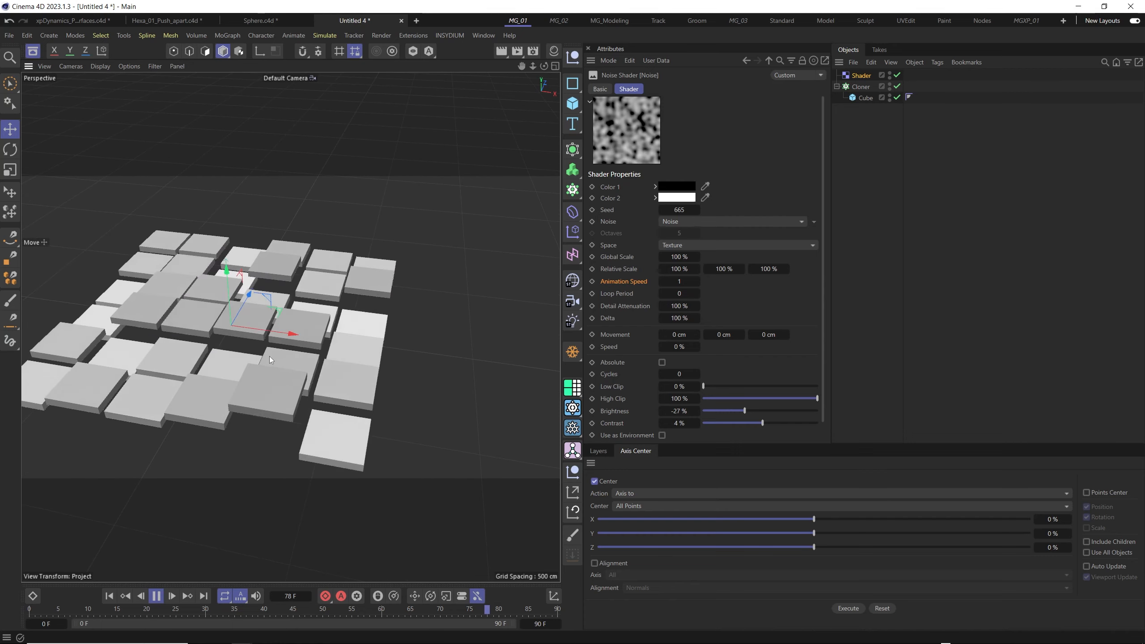
middle_click_drag(270, 356, 311, 339, "alt")
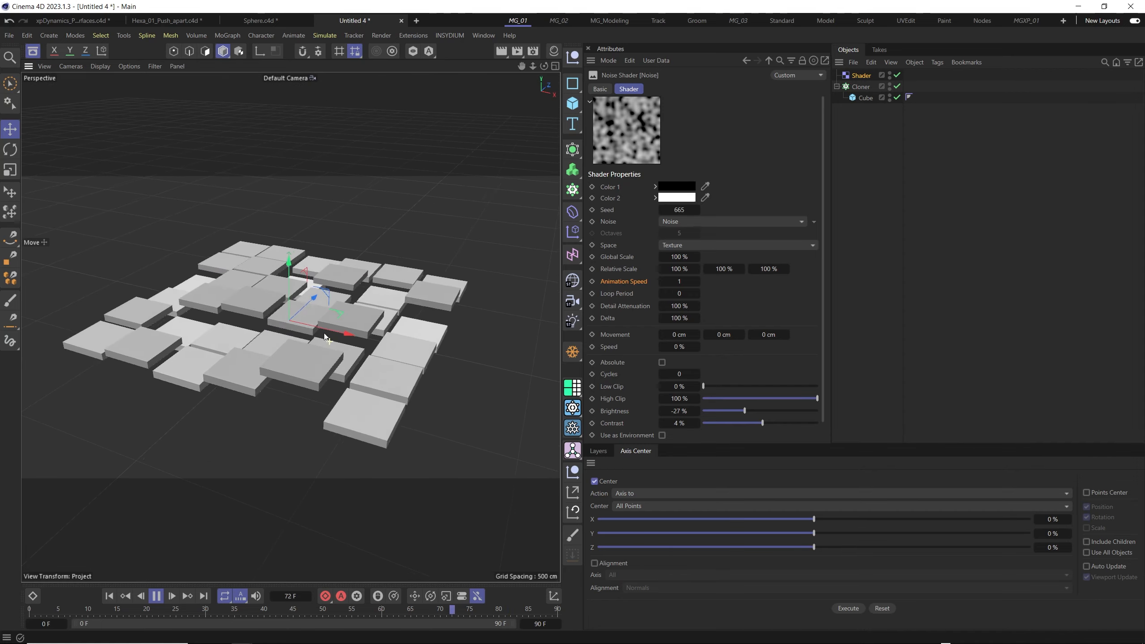
- Add a Tracer object, link the Cloner to it and remove the Shader from its trace link list
left_click(572, 198)
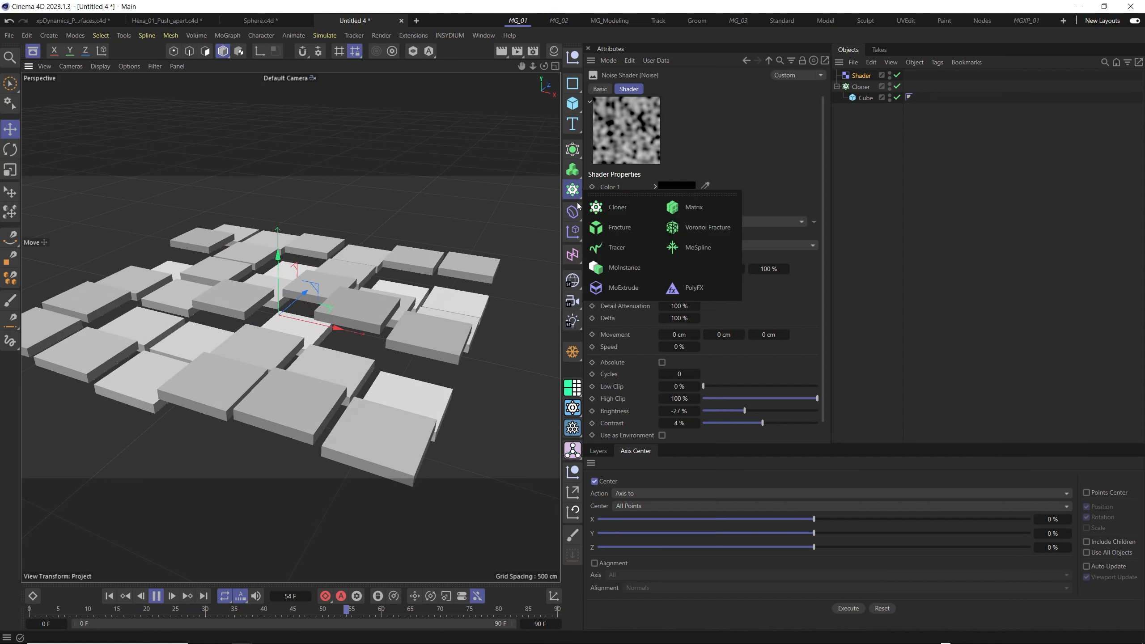
left_click(628, 248)
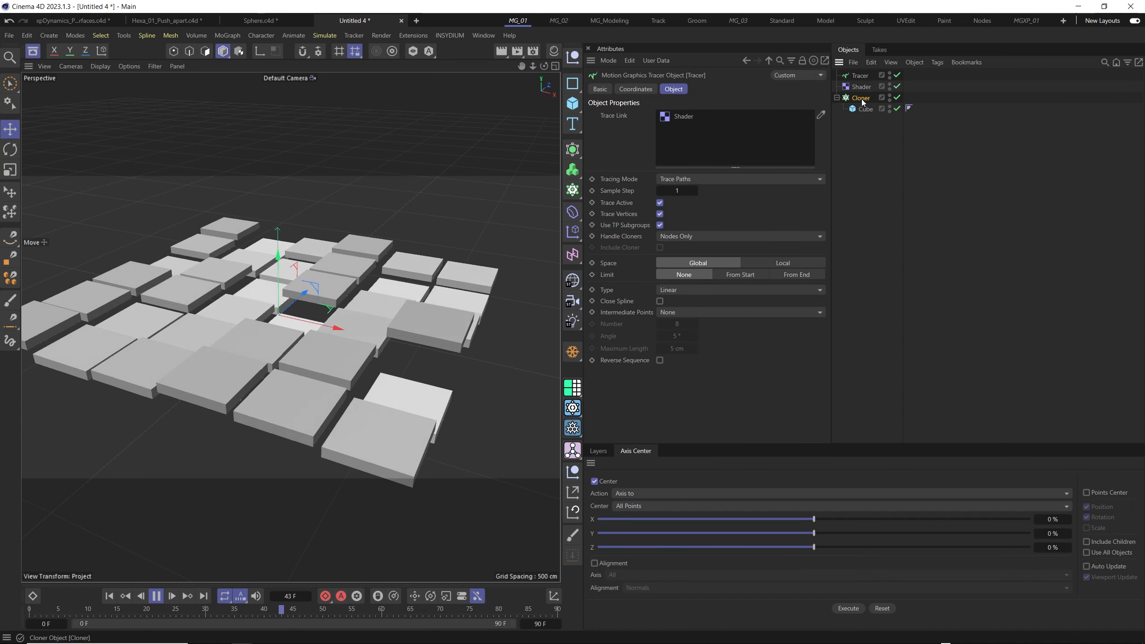
mouse_move(716, 138)
left_mouse_down()
mouse_move(625, 121)
mouse_move(722, 161)
left_mouse_up()
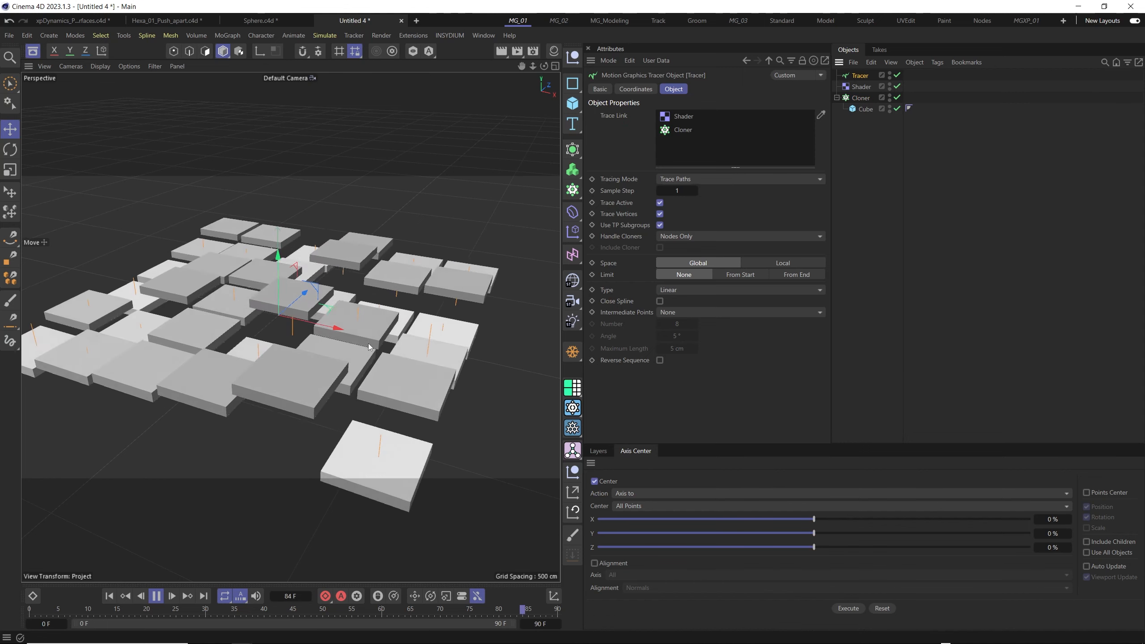
left_click(680, 120)
key("Delete")
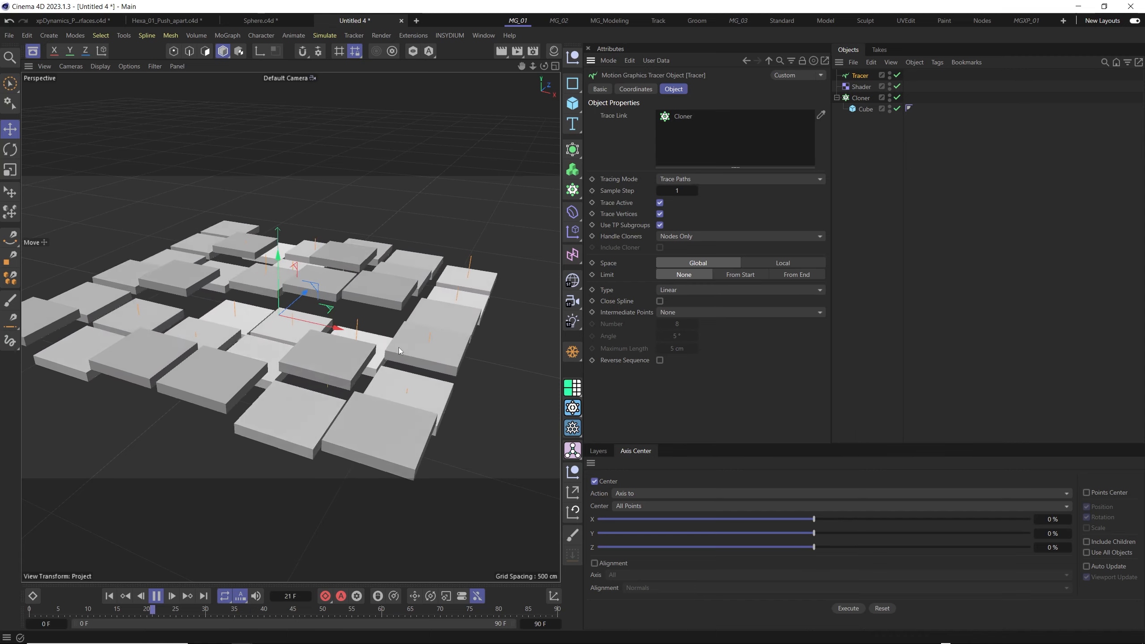
- Set the Tracer's tracing mode to Connect All Objects
scroll(377, 356, "down", 5)
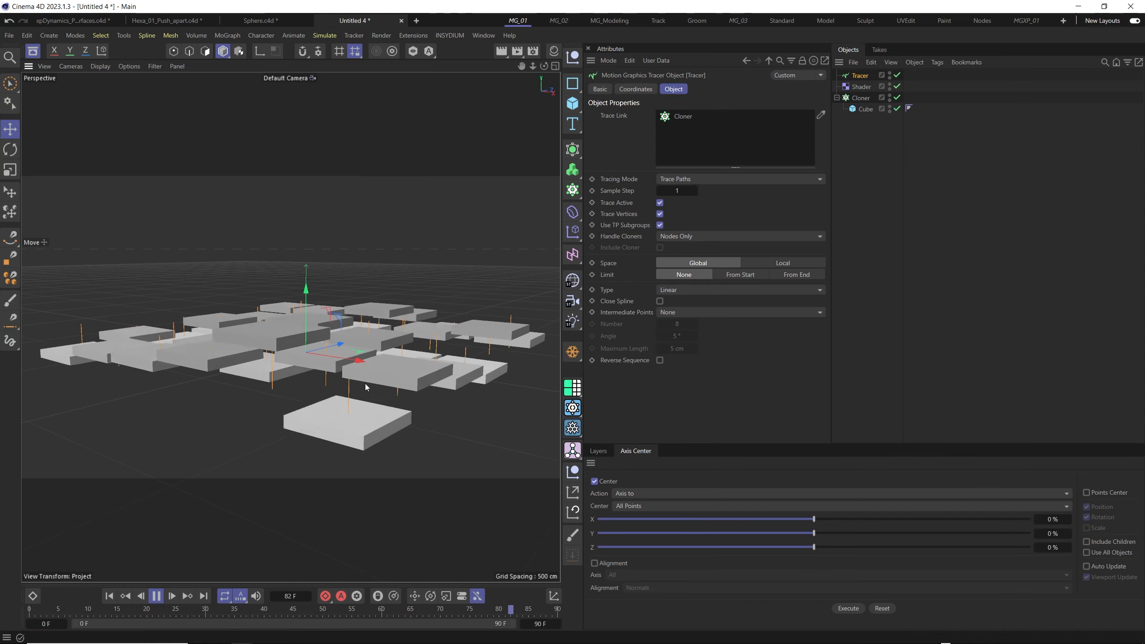
mouse_move(329, 356)
left_mouse_down("alt")
mouse_move(354, 381)
mouse_move(330, 366)
left_mouse_up("alt")
right_click_drag(331, 366, 433, 365, "alt")
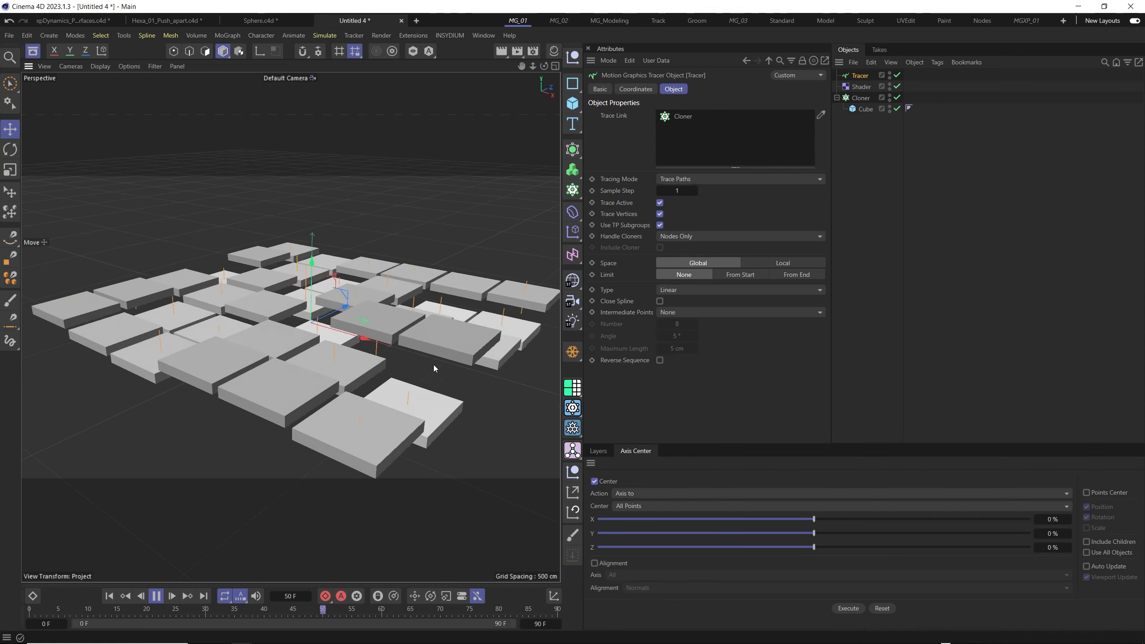
left_click(670, 179)
left_click(707, 204)
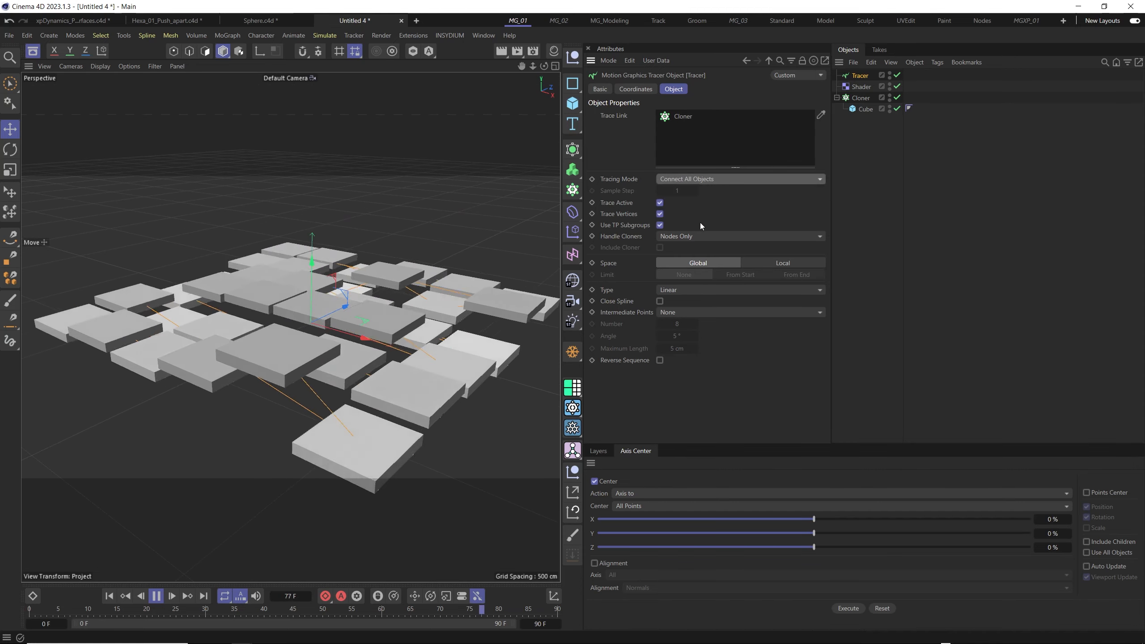
left_click_drag(439, 321, 437, 365, "alt")
- Set the Tracer's tracing mode to Connect Elements
left_click(697, 180)
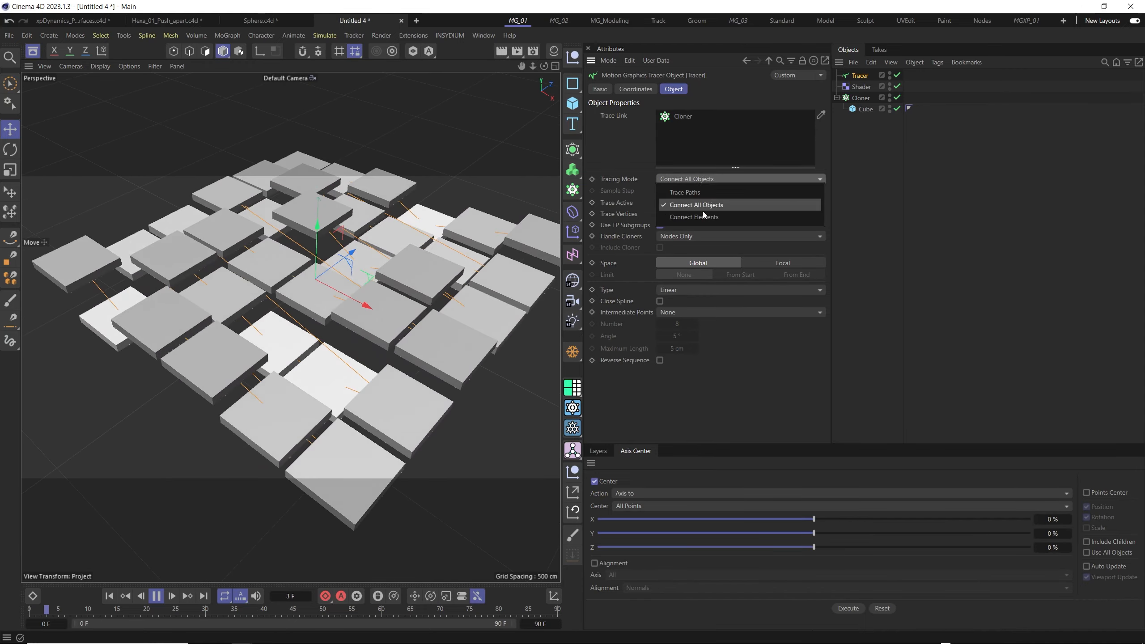
left_click(704, 217)
scroll(347, 327, "down", 3)
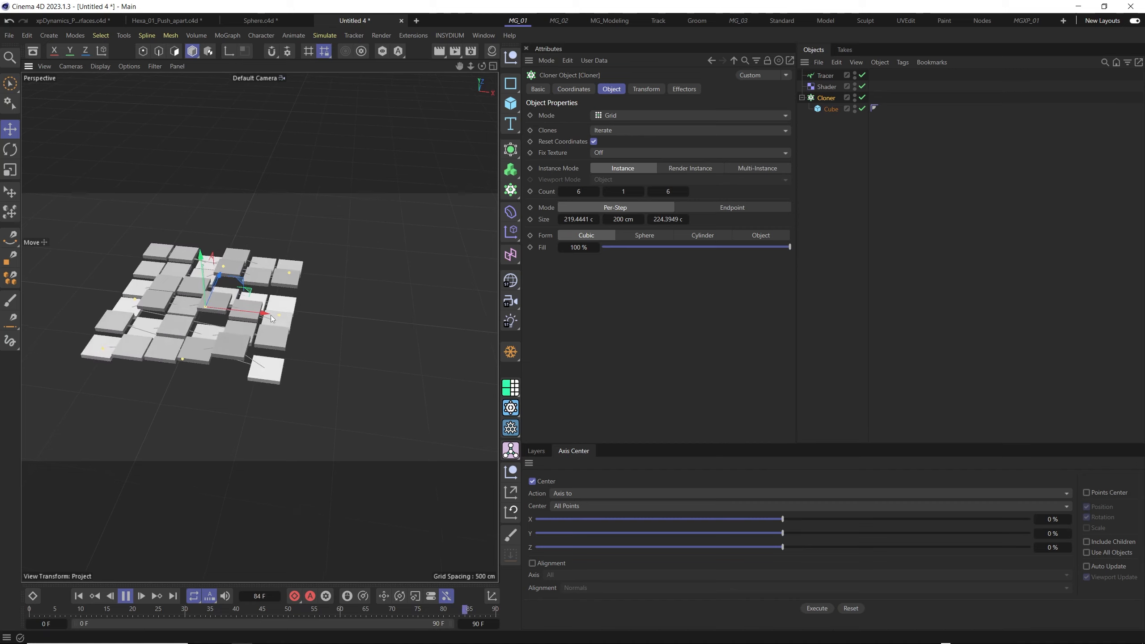
- Add a Plane primitive and move it along the X axis until it sits clear beside the cloned tiles
left_click(510, 104)
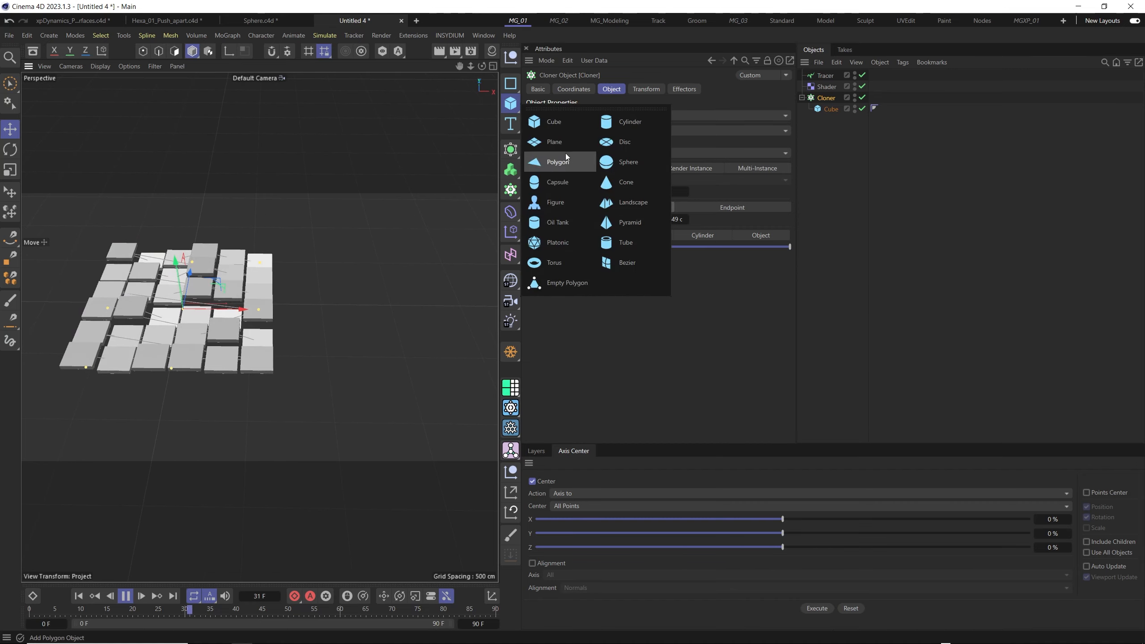
left_click(554, 141)
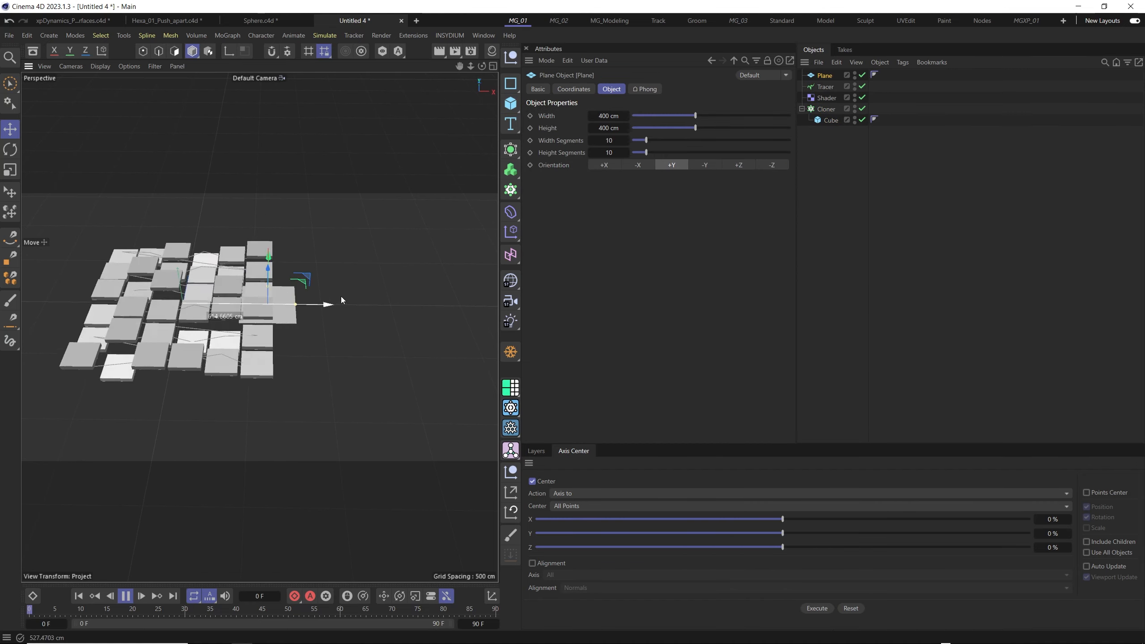
left_click_drag(341, 300, 452, 302)
middle_click_drag(325, 321, 259, 327, "alt")
left_click_drag(258, 328, 279, 312, "alt")
scroll(335, 344, "down", 3)
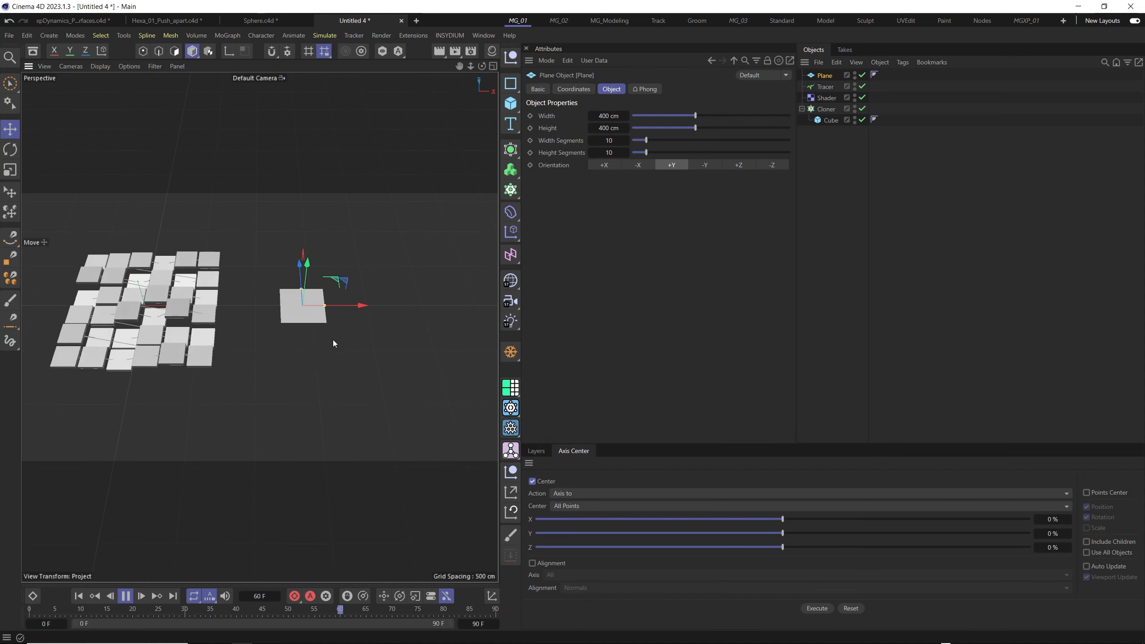
- Scale the Plane up uniformly to slightly larger than the cloned tile grid, and return to the Move tool
key("t")
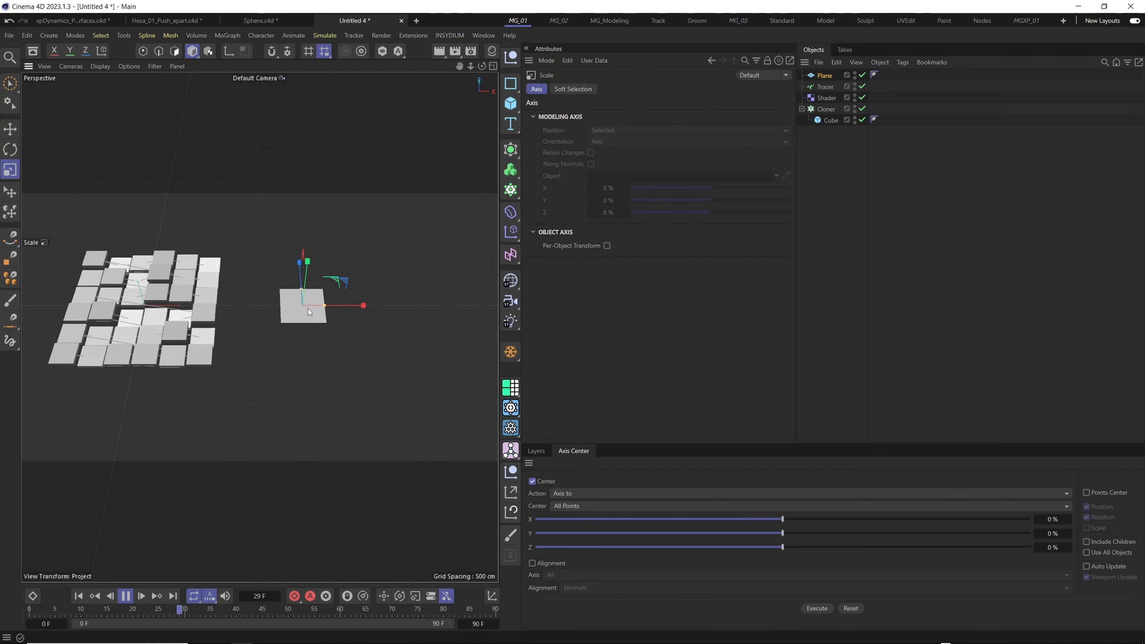
left_click_drag(309, 312, 361, 307)
key("e")
mouse_move(341, 325)
left_mouse_down("alt")
mouse_move(297, 325)
mouse_move(337, 318)
left_mouse_up("alt")
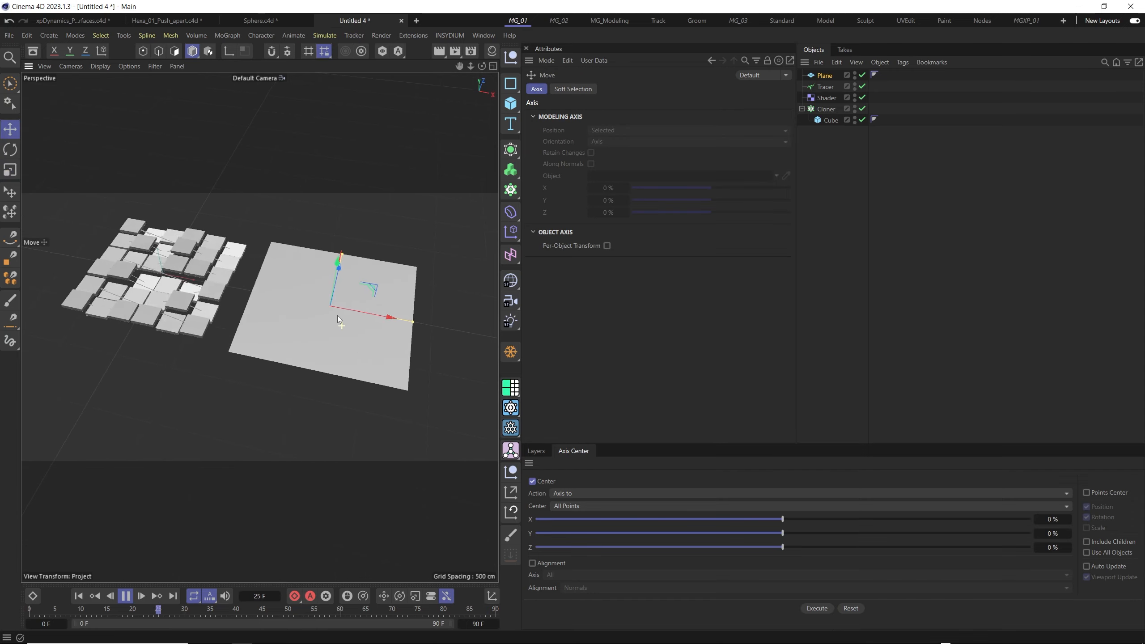
- Switch the viewport display to shaded surfaces with lines to show the Plane's segments
key("n")
key("g")
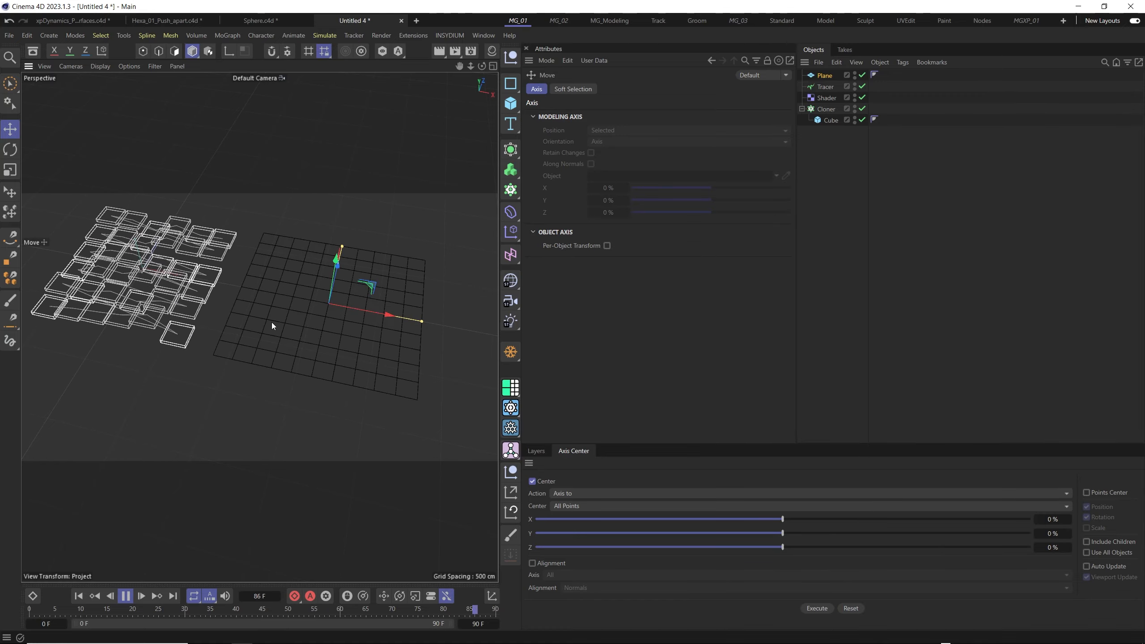
key("n")
key("a")
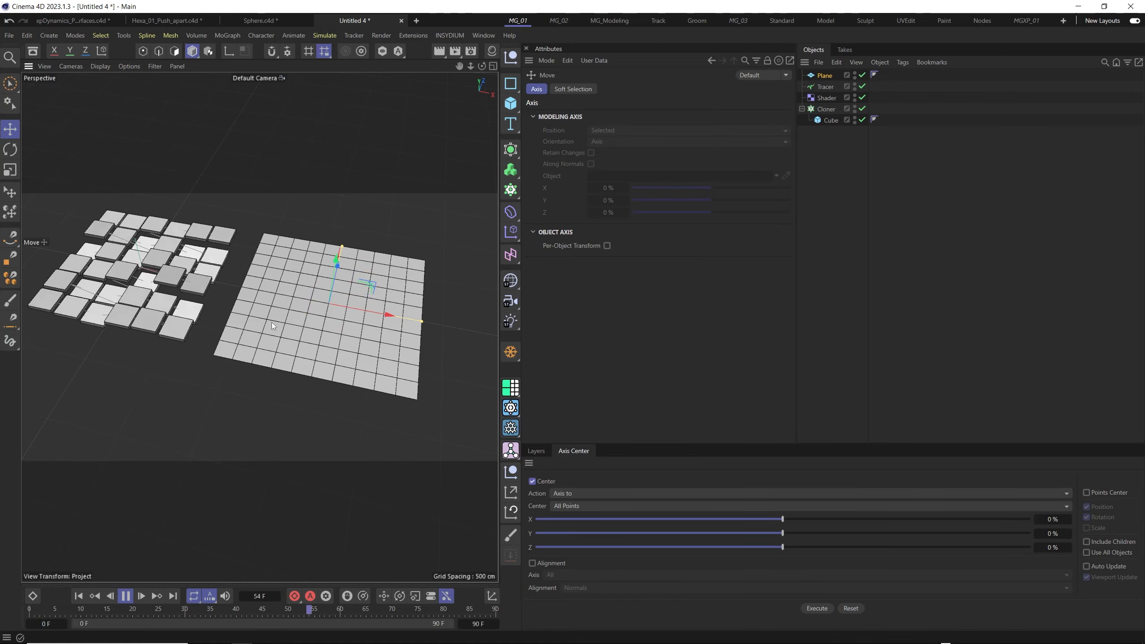
- Compare the Plane's segment grid with the moving cloned tiles from several angles and distances
left_click_drag(272, 324, 311, 317, "alt")
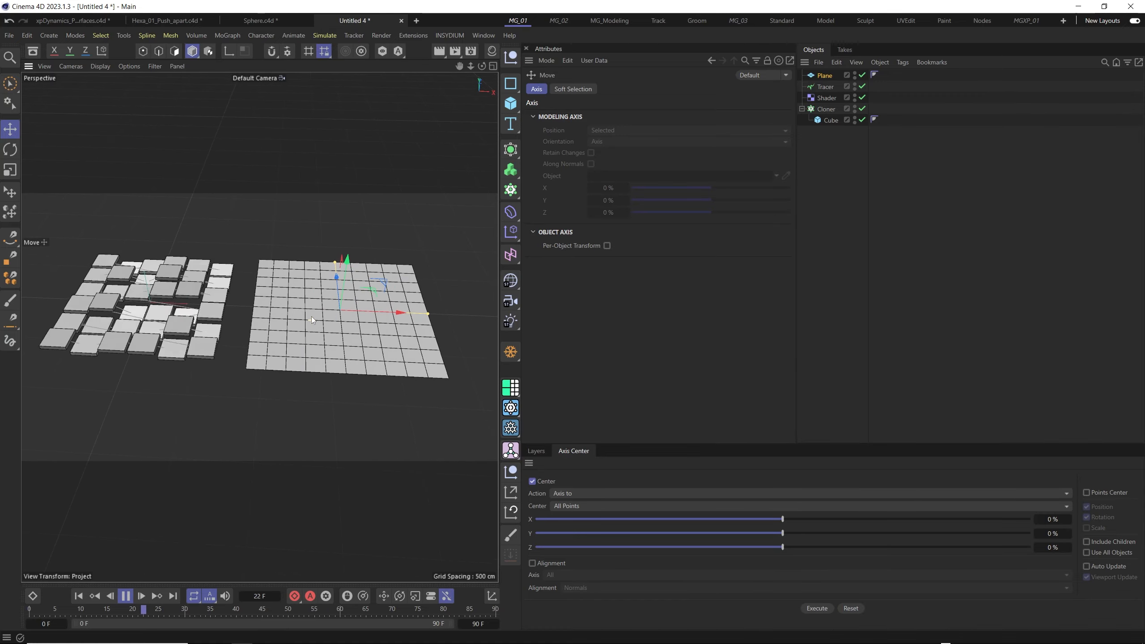
right_click_drag(311, 316, 302, 271, "alt")
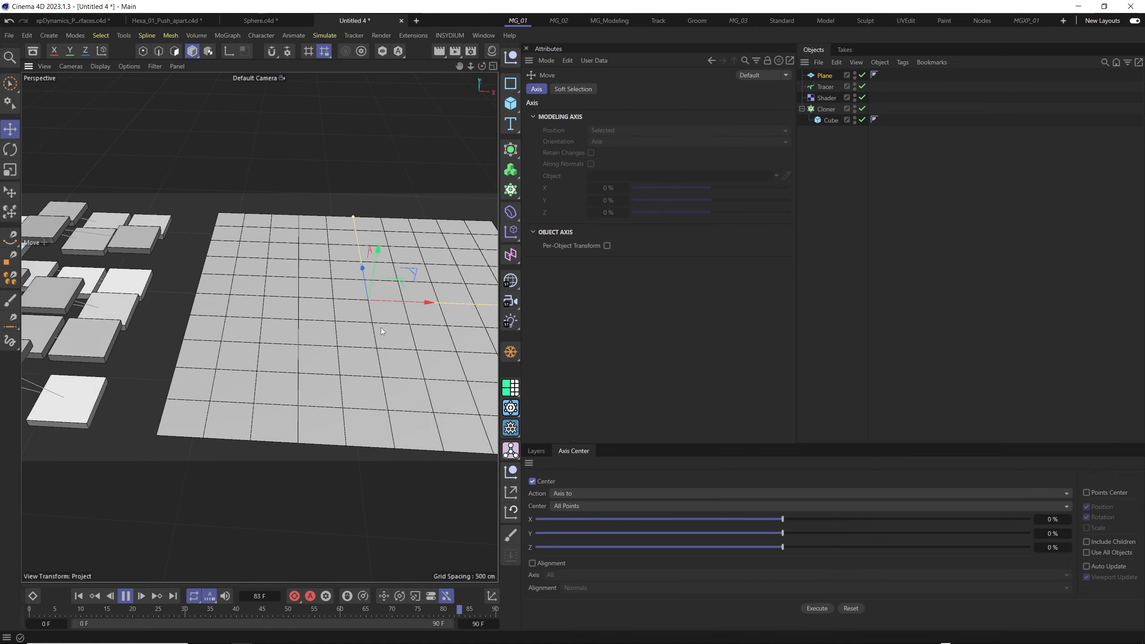
right_click_drag(405, 310, 330, 290, "alt")
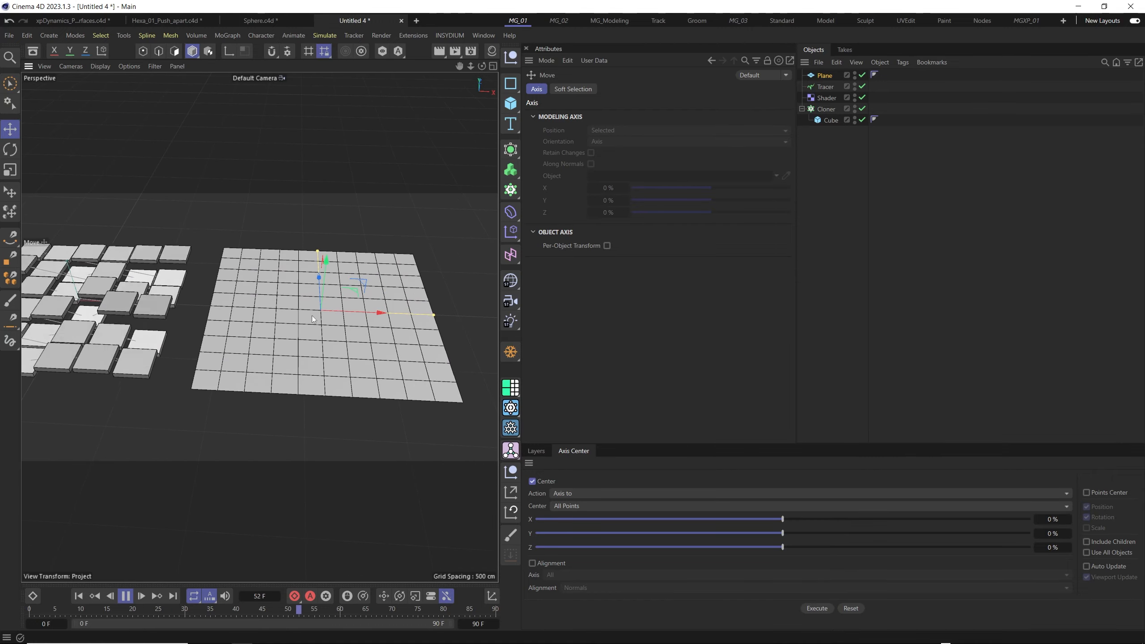
left_click_drag(297, 322, 227, 322, "alt")
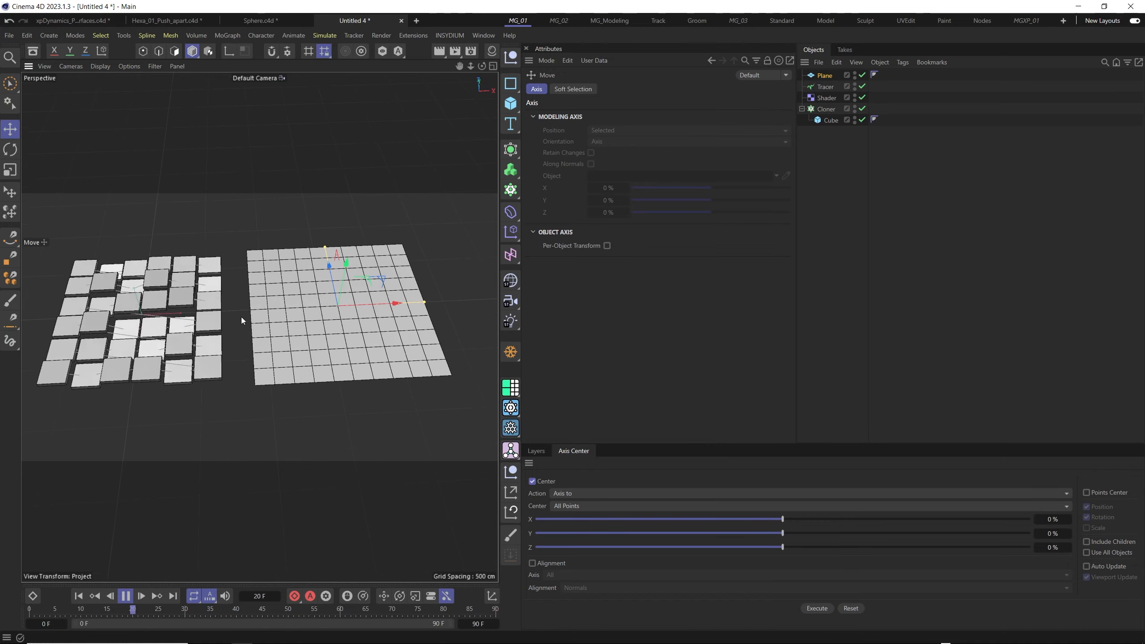
middle_click_drag(305, 319, 331, 325, "alt")
left_click_drag(288, 338, 237, 312, "alt")
right_click_drag(209, 336, 262, 335, "alt")
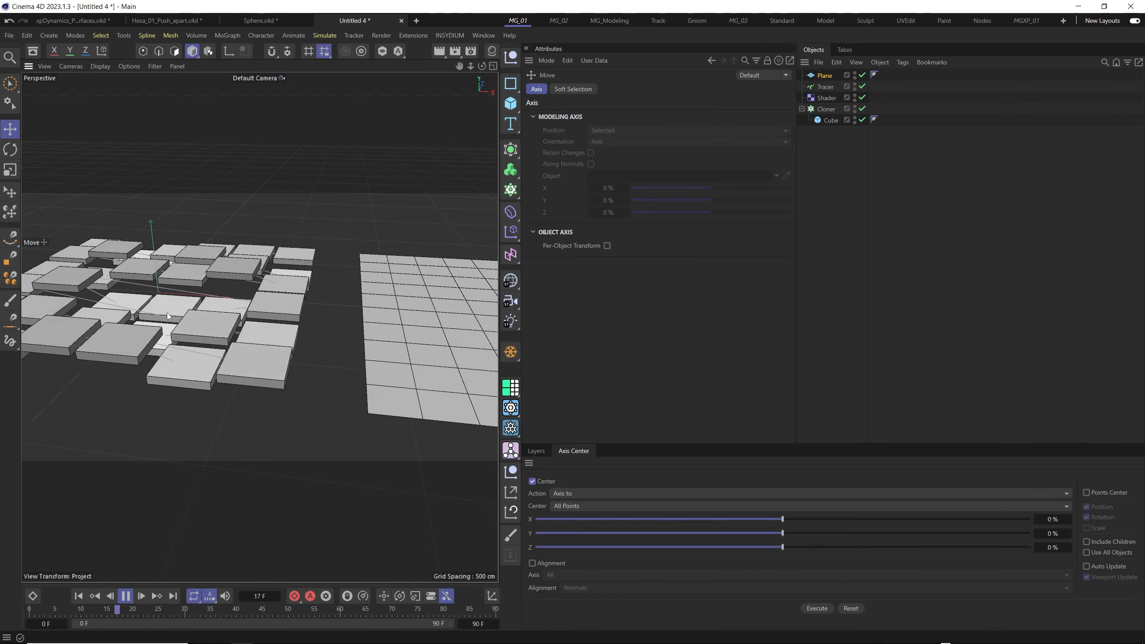
left_click_drag(274, 310, 310, 333, "alt")
right_click_drag(290, 332, 287, 418, "alt")
middle_click_drag(366, 337, 341, 323, "alt")
right_click_drag(302, 309, 297, 341, "alt")
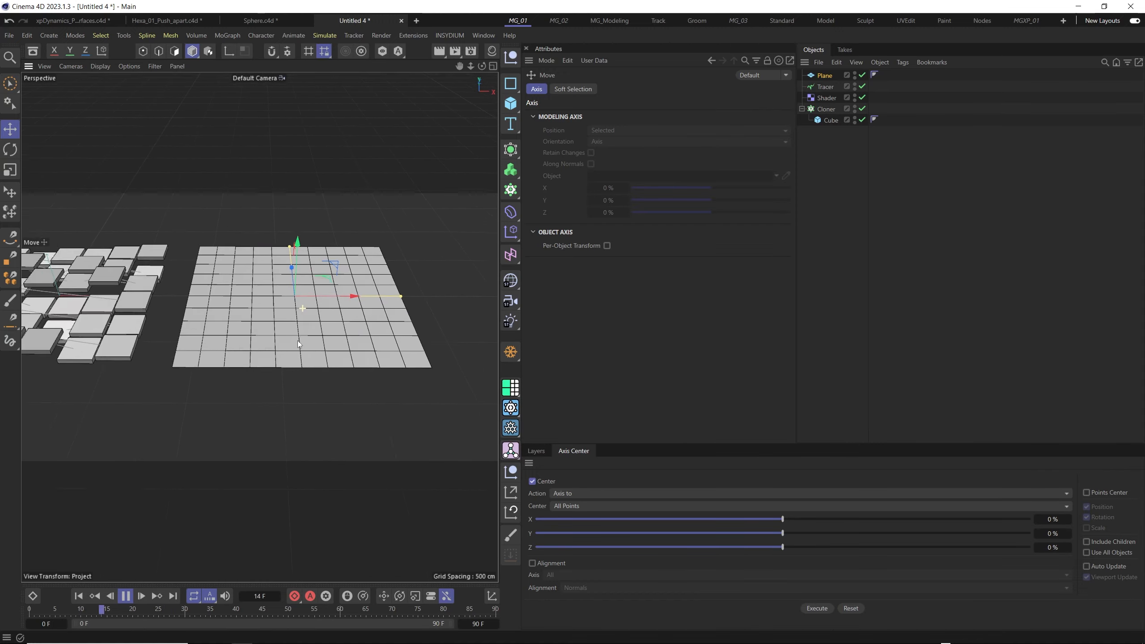
left_click_drag(298, 332, 284, 346, "alt")
right_click_drag(286, 337, 344, 334, "alt")
middle_click_drag(130, 306, 273, 312, "alt")
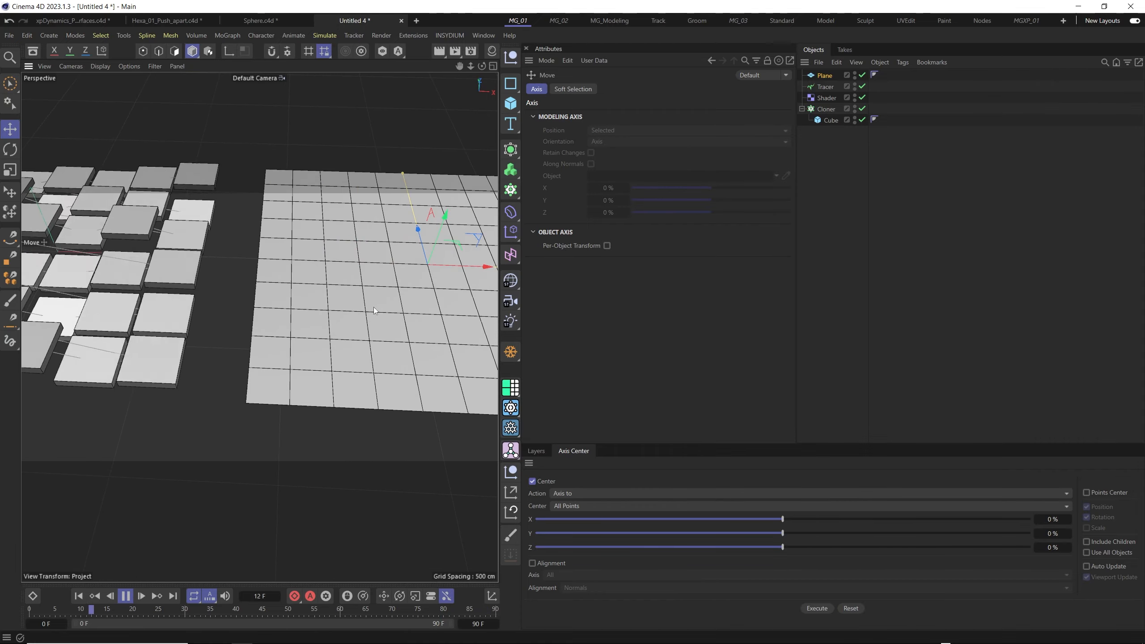
- Examine the Plane's regular grid of polygons beside the animated tiles from different angles and distances
right_click_drag(396, 289, 358, 298, "alt")
middle_click_drag(411, 305, 329, 334, "alt")
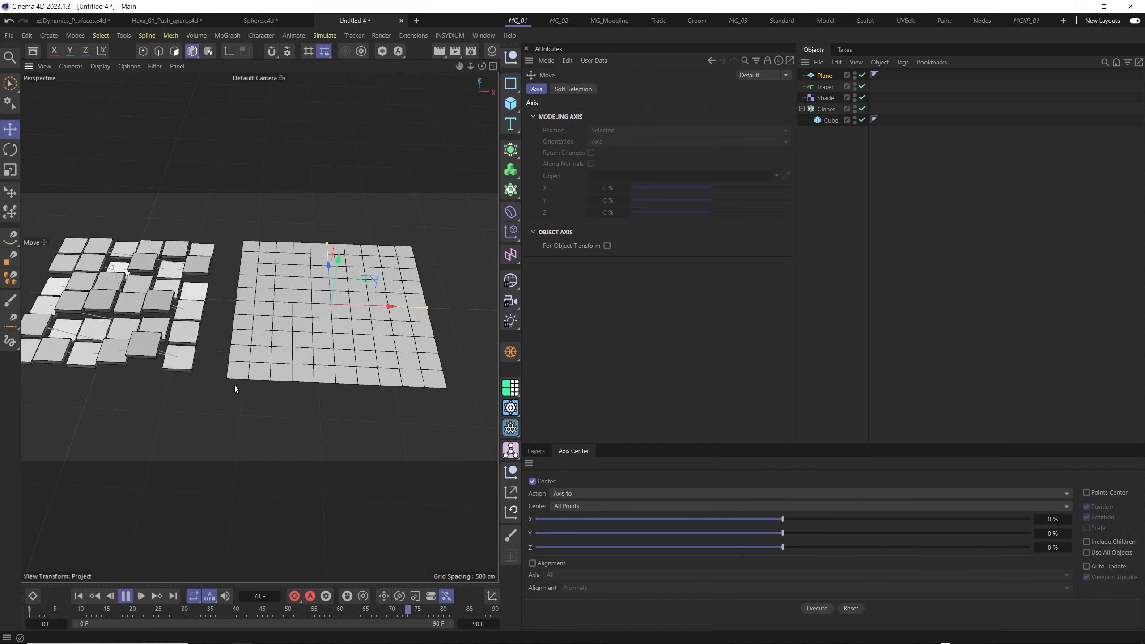
right_click_drag(315, 346, 319, 313, "alt")
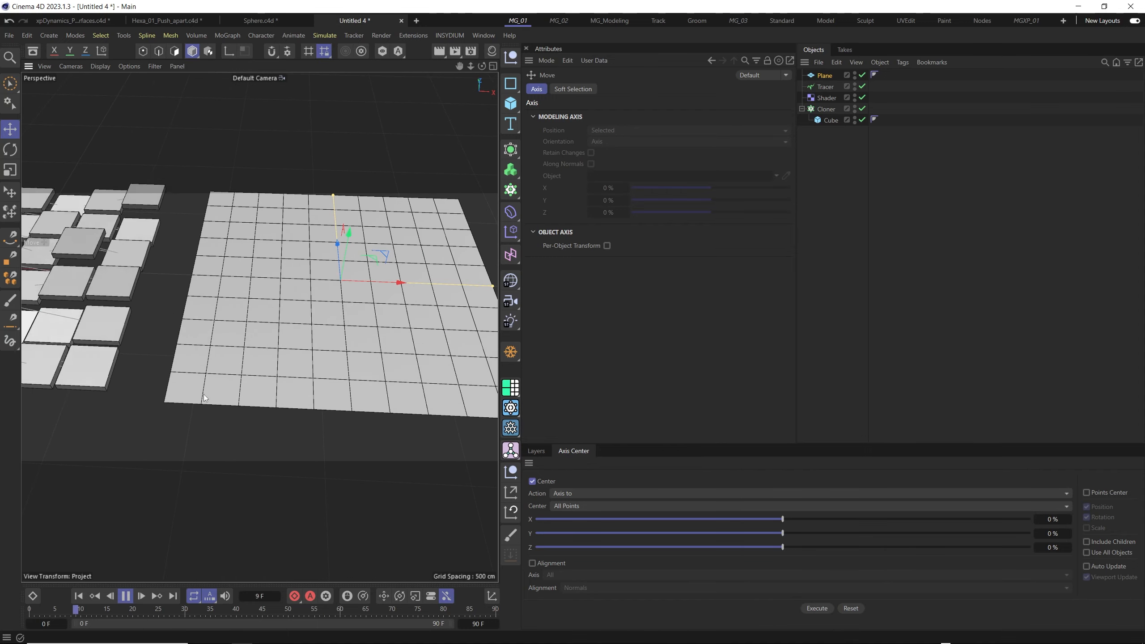
middle_click_drag(368, 304, 310, 326, "alt")
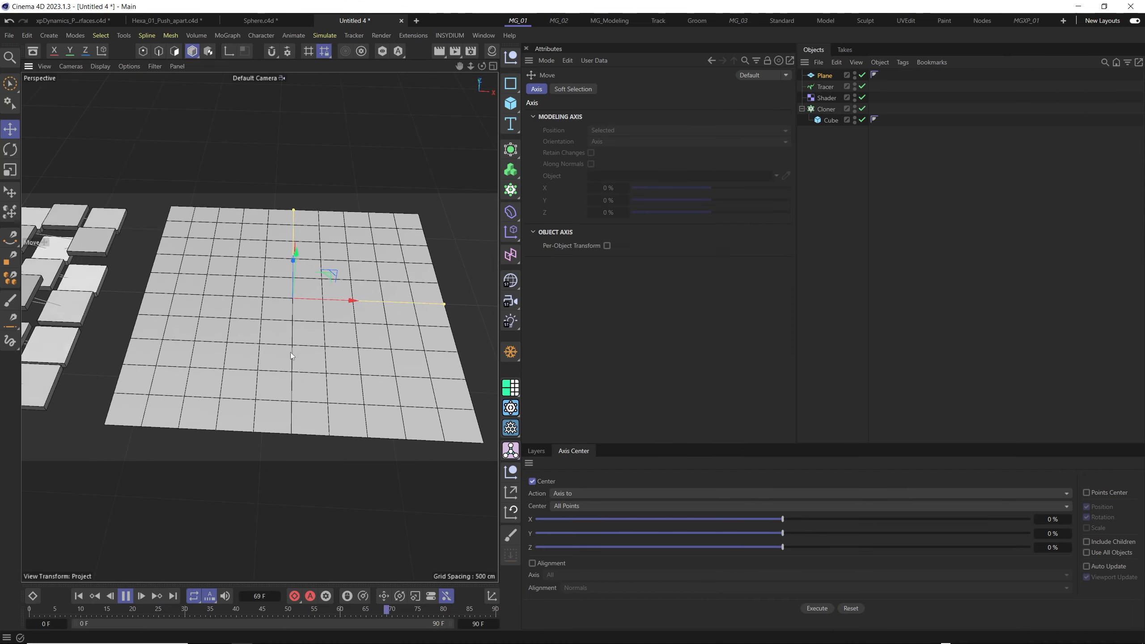
left_click_drag(297, 354, 256, 347, "alt")
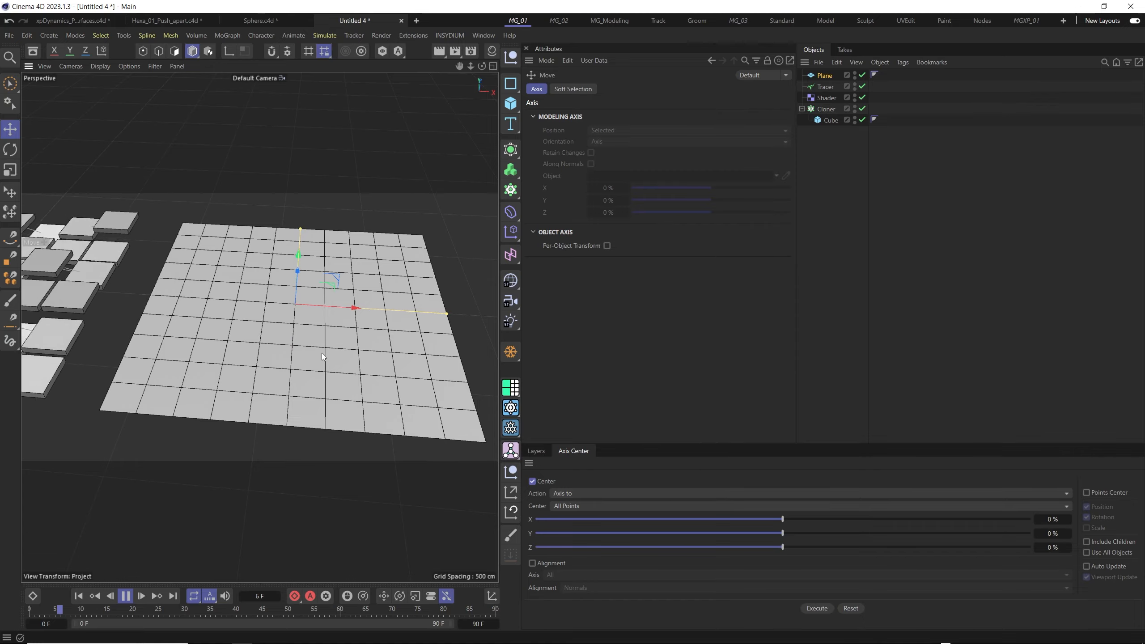
right_click_drag(322, 336, 295, 342, "alt")
mouse_move(330, 340)
left_mouse_down("alt")
mouse_move(307, 340)
mouse_move(330, 338)
left_mouse_up("alt")
right_click_drag(294, 339, 295, 321, "alt")
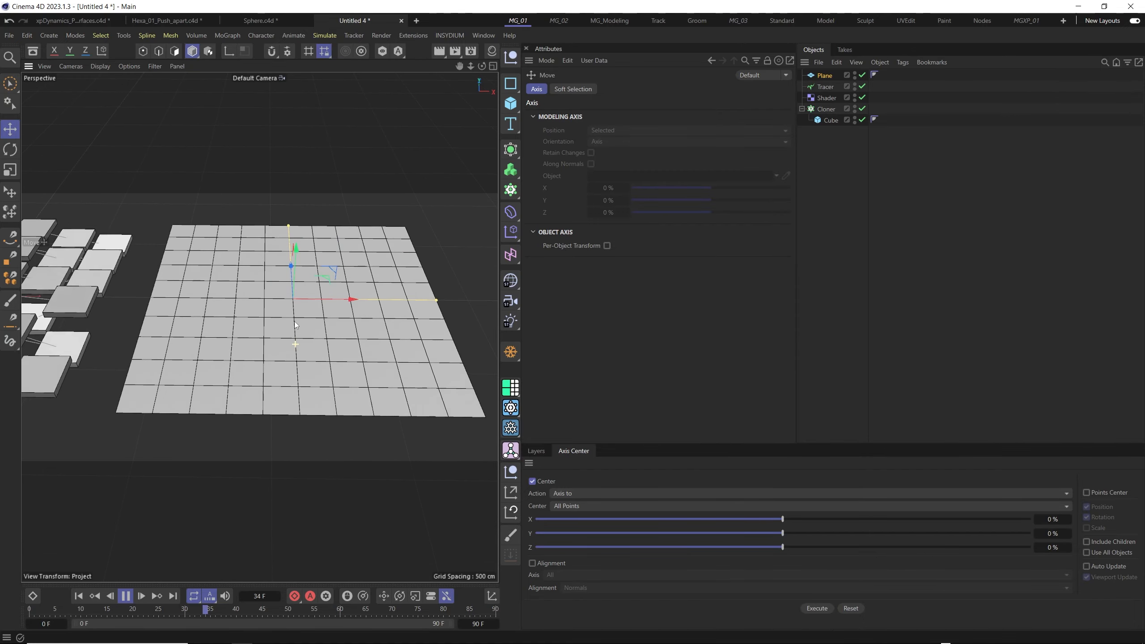
left_click_drag(304, 313, 301, 316, "alt")
- Detach the INSYDIUM MeshTools list as a floating palette over the viewport
left_click(443, 39)
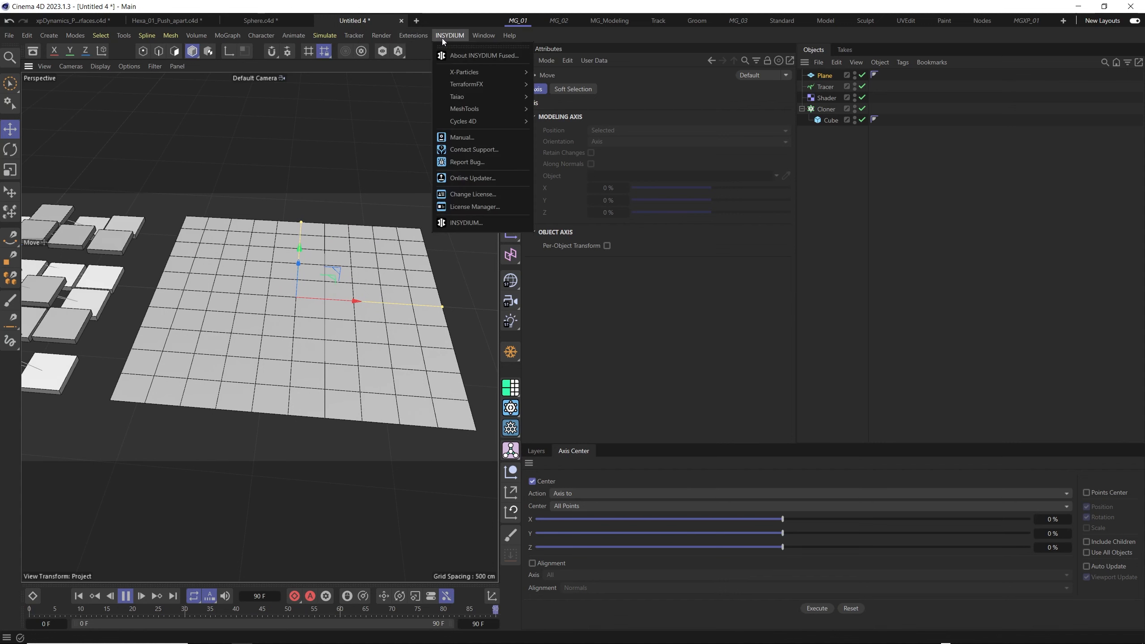
mouse_move(475, 110)
left_click(564, 107)
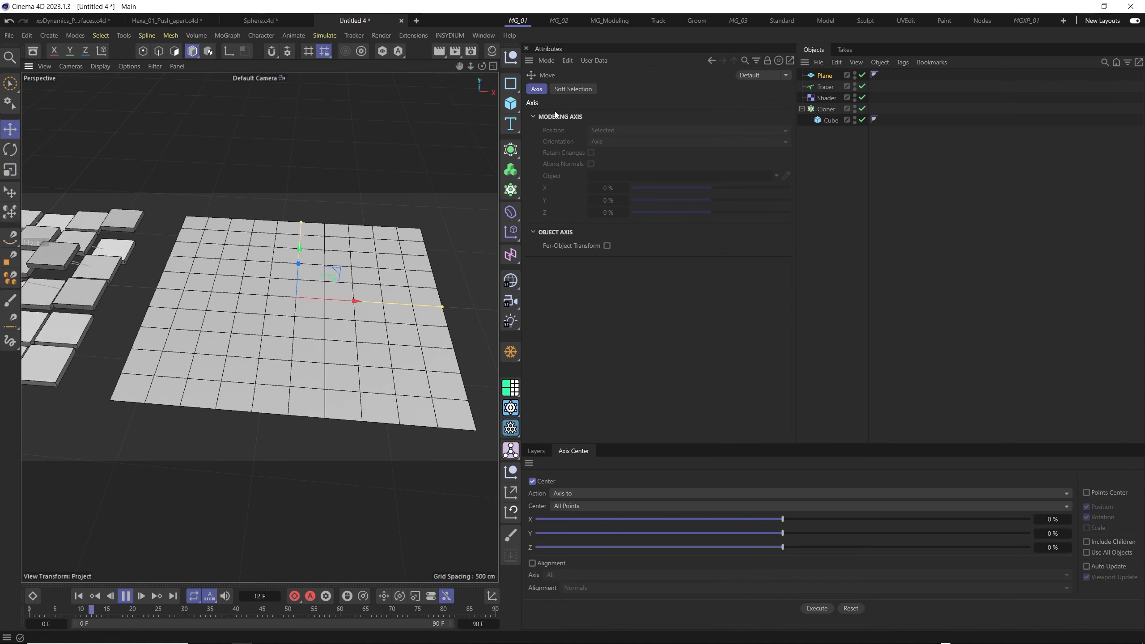
left_click(450, 36)
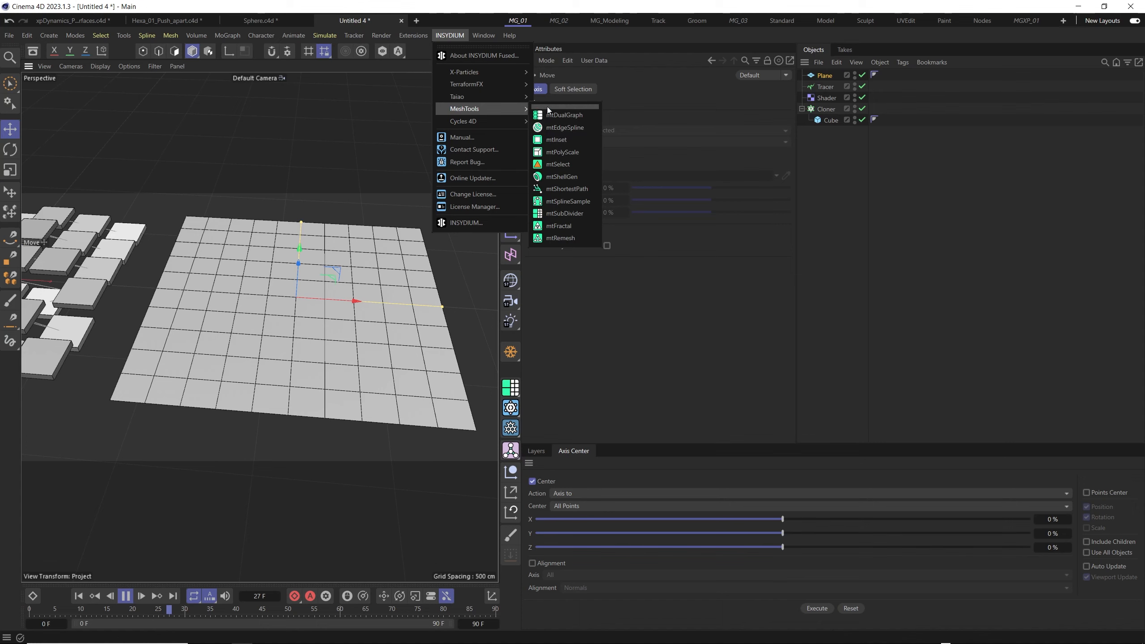
left_click(547, 108)
left_click_drag(456, 80, 457, 80)
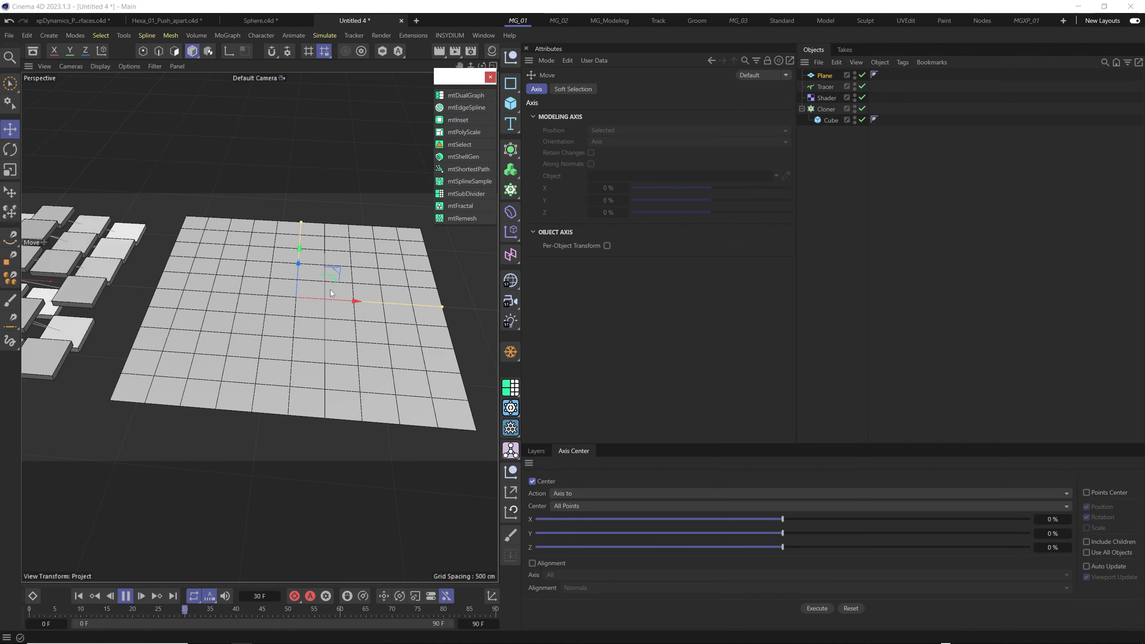
- Add an mtSubDivider generator and nest the Plane under it as its child
left_click(457, 196)
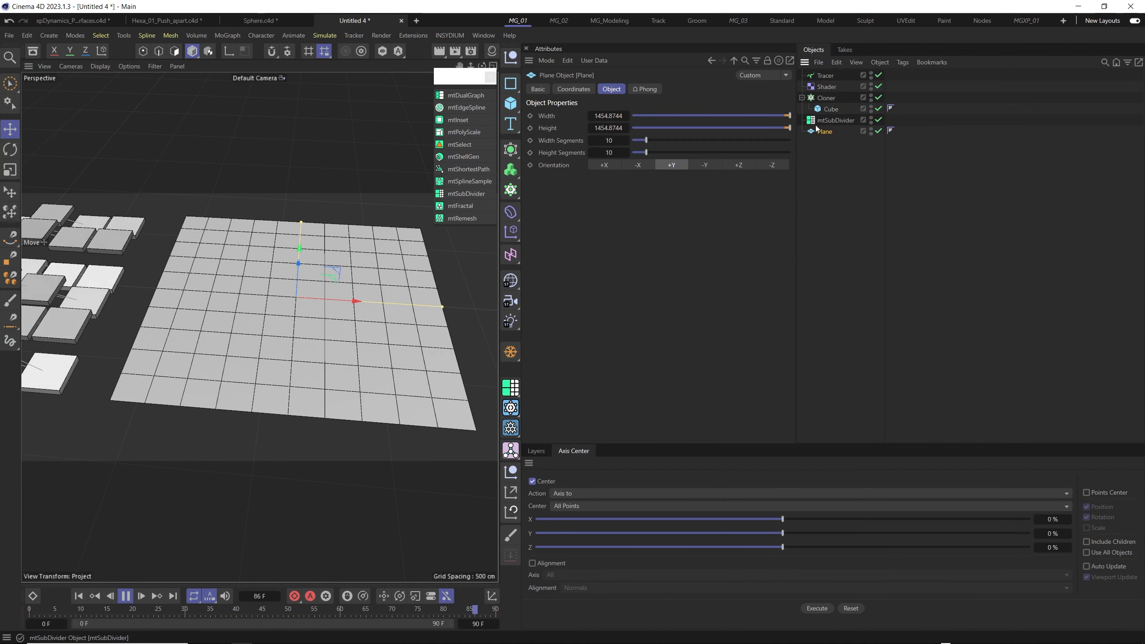
left_click(817, 124)
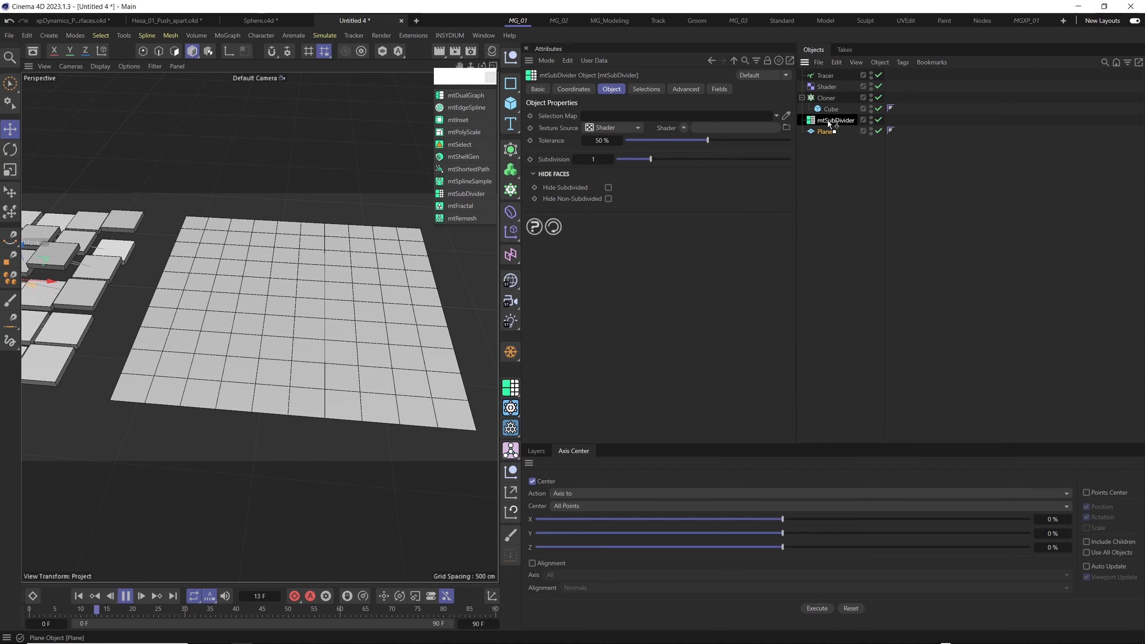
left_click_drag(830, 121, 831, 120)
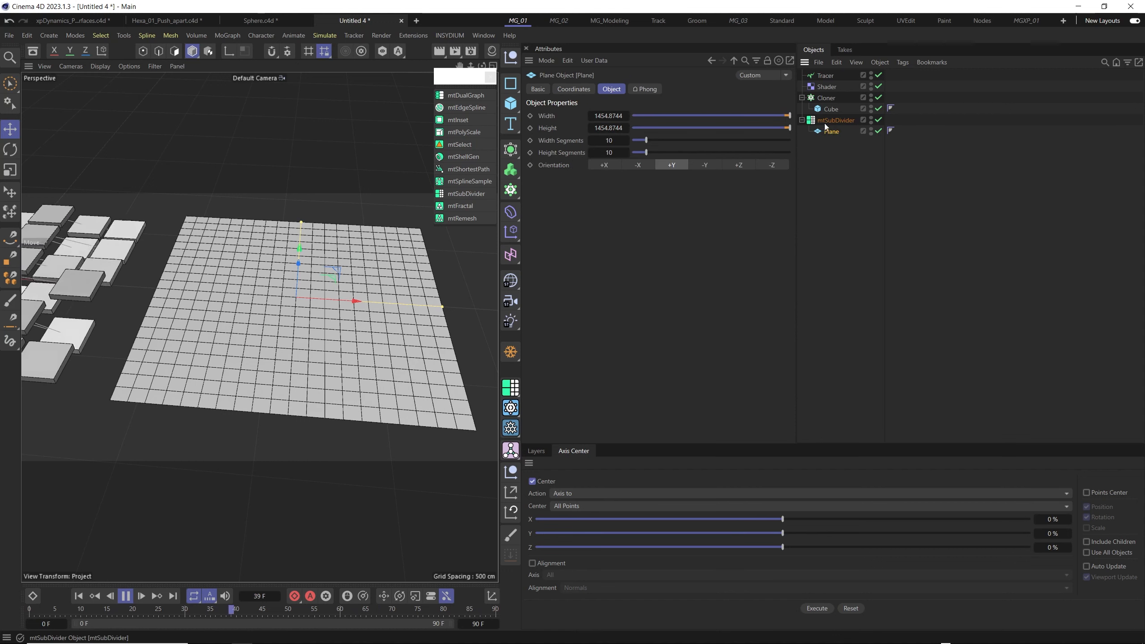
- Load a Noise shader as the texture source of the mtSubDivider, leaving its Subdivision at 1
left_click(835, 120)
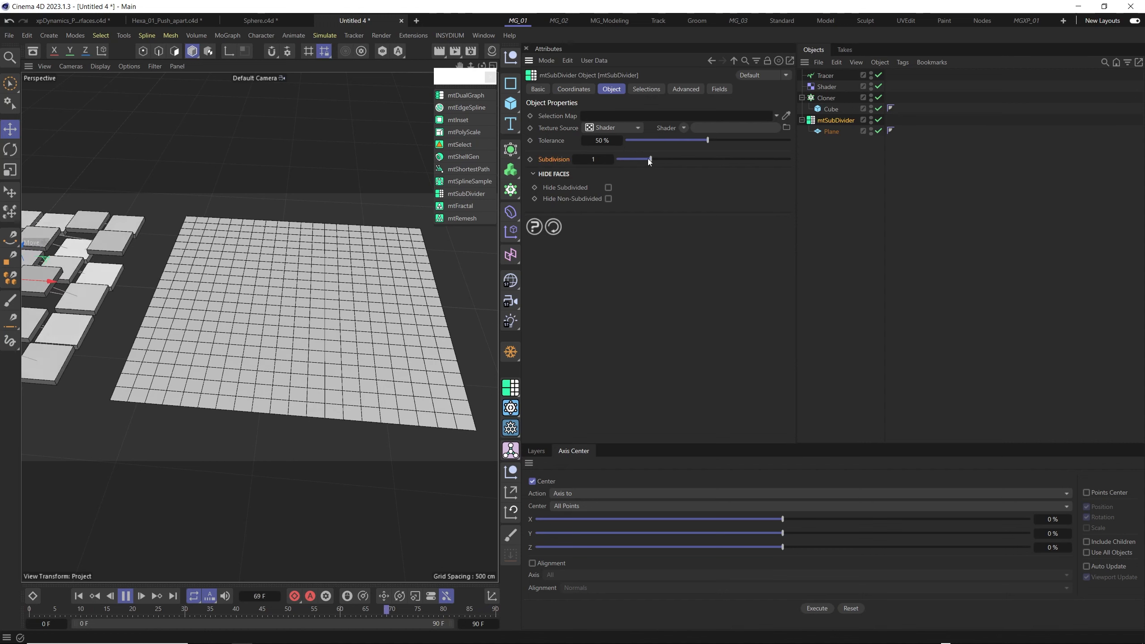
mouse_move(649, 161)
left_mouse_down()
mouse_move(730, 156)
mouse_move(639, 159)
mouse_move(745, 153)
mouse_move(647, 161)
left_mouse_up()
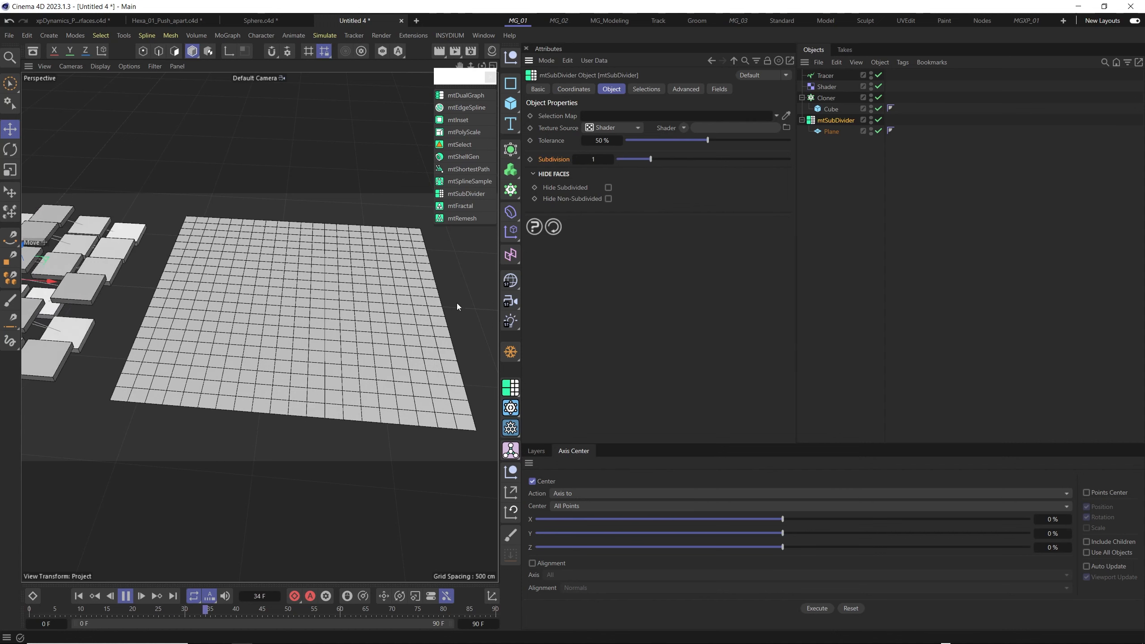
left_click(683, 127)
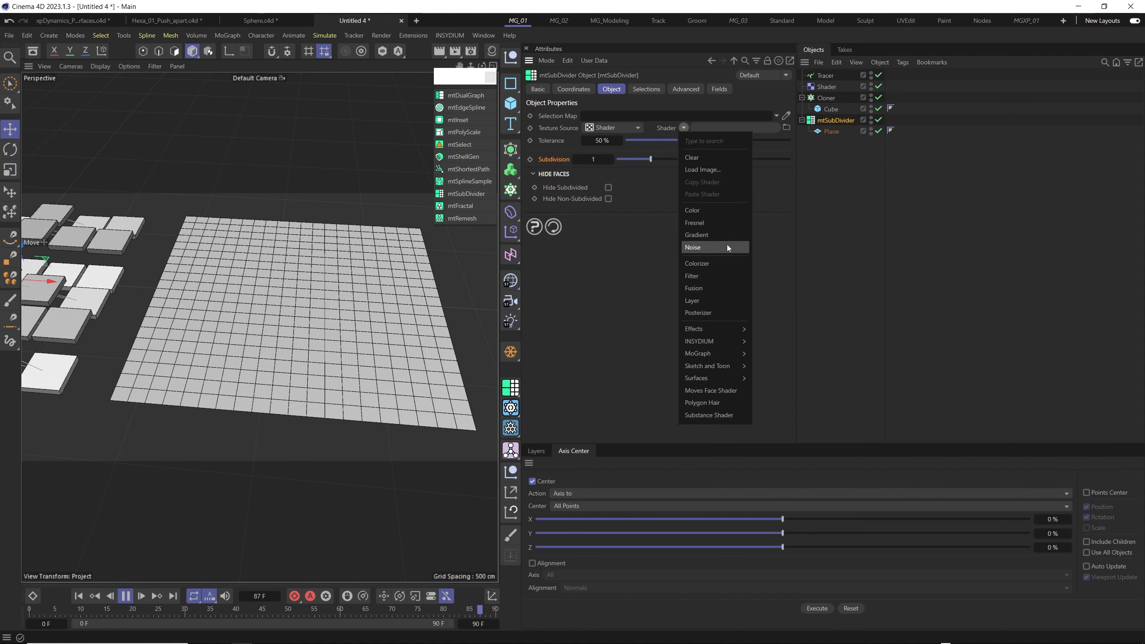
left_click(700, 247)
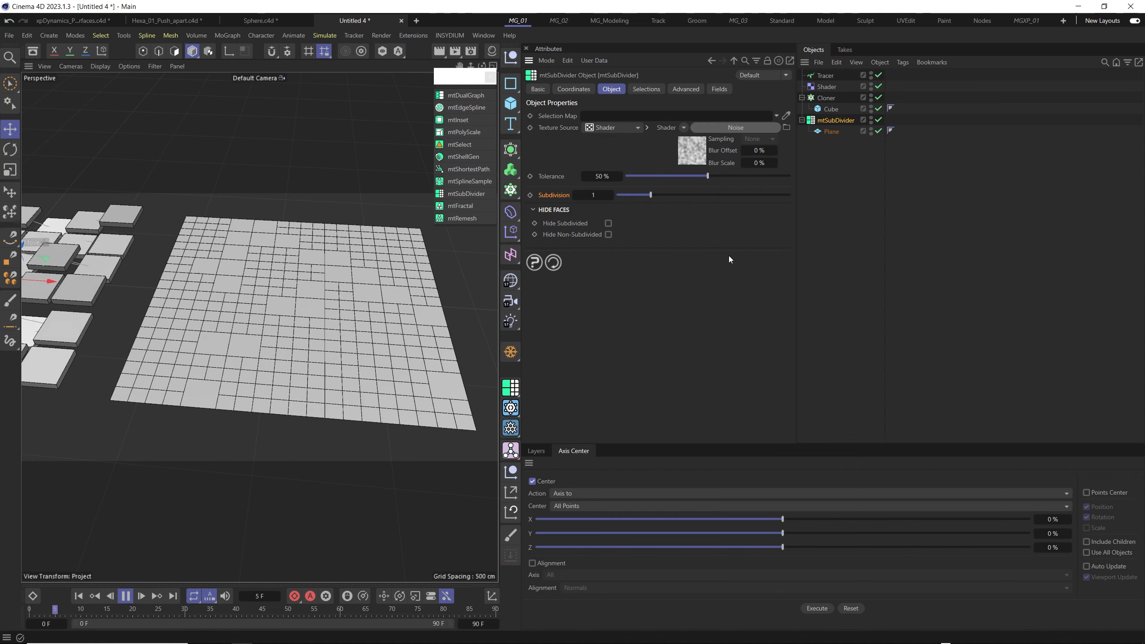
- Set the mtSubDivider's Noise shader to a Contrast of 20 % and a Brightness of -9 %
left_click(688, 151)
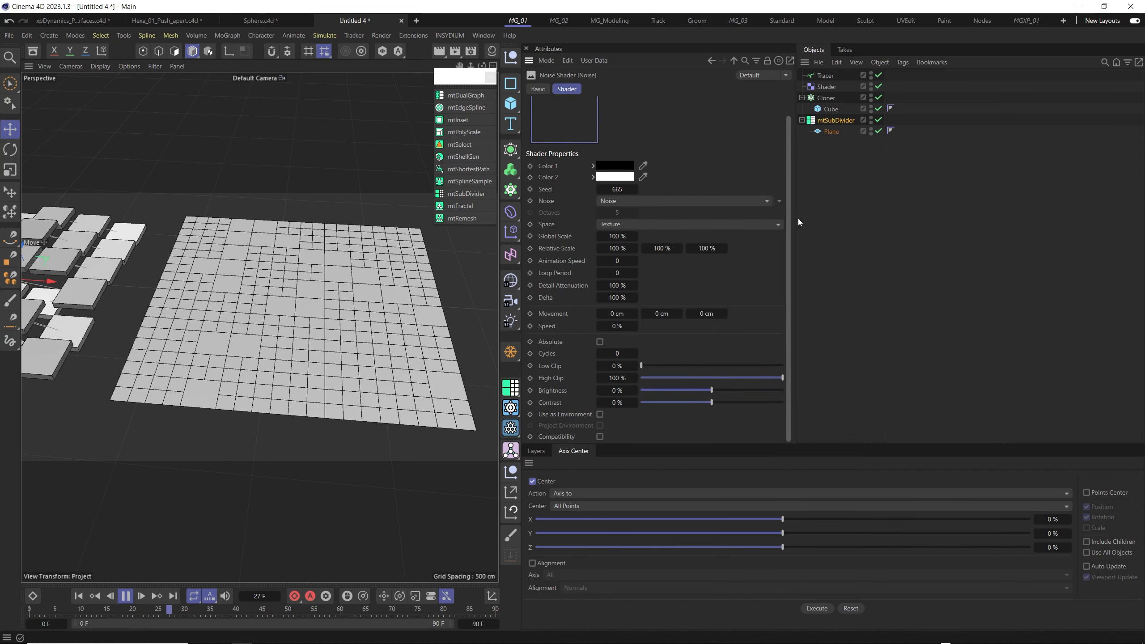
scroll(788, 164, "down", 1)
left_click_drag(725, 401, 778, 398)
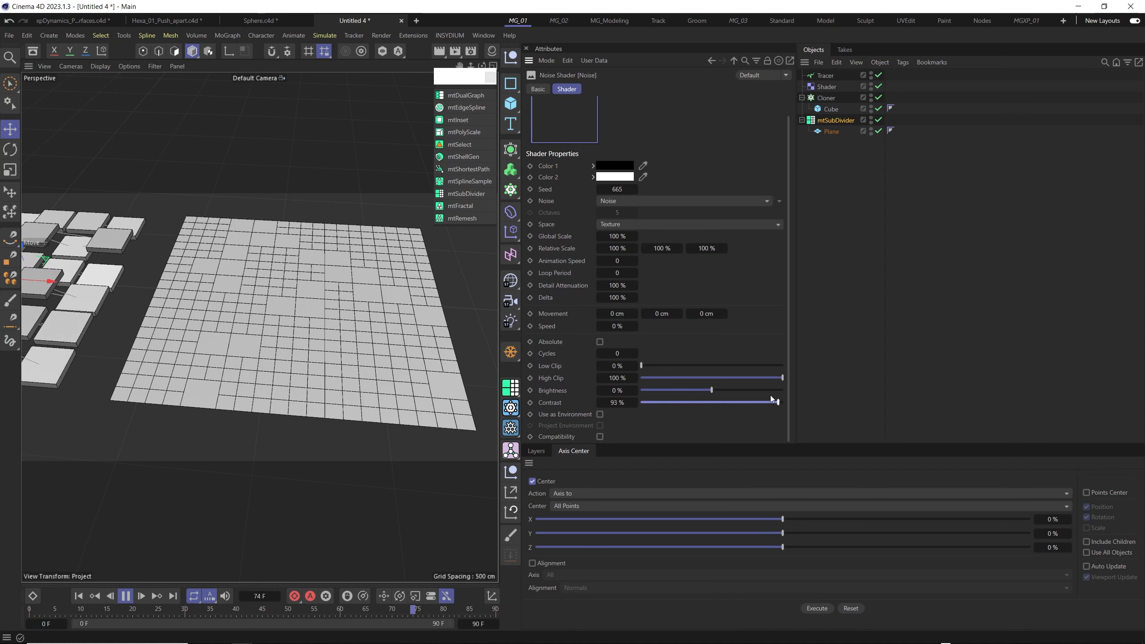
left_click_drag(673, 405, 704, 392)
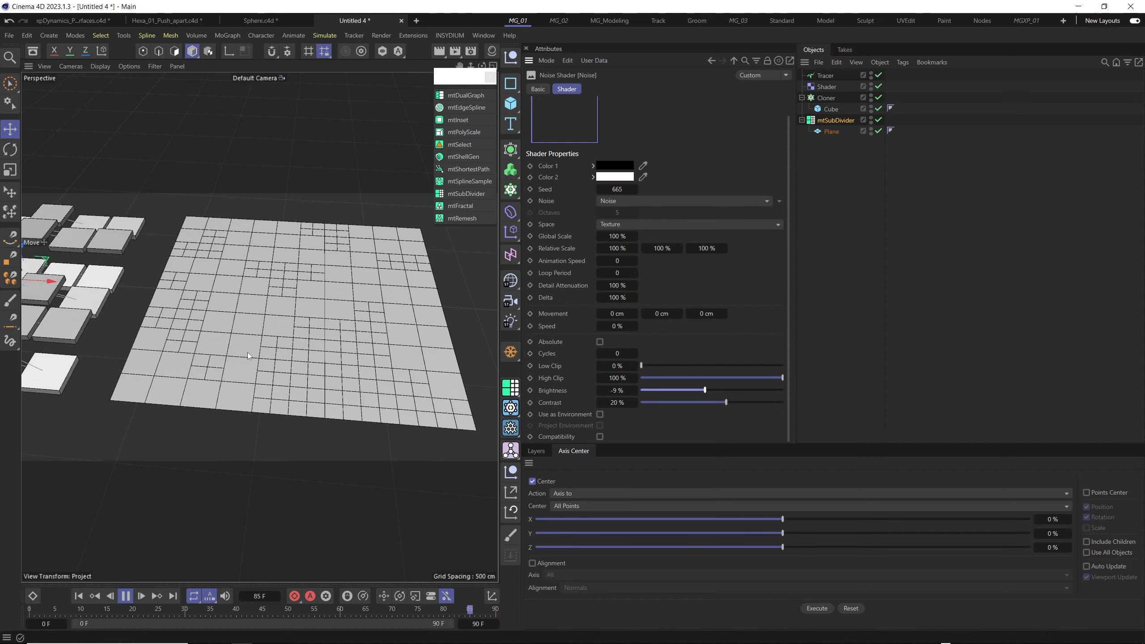
- Pause the animation playback and raise the Noise shader's Brightness to -5 %
left_click(128, 598)
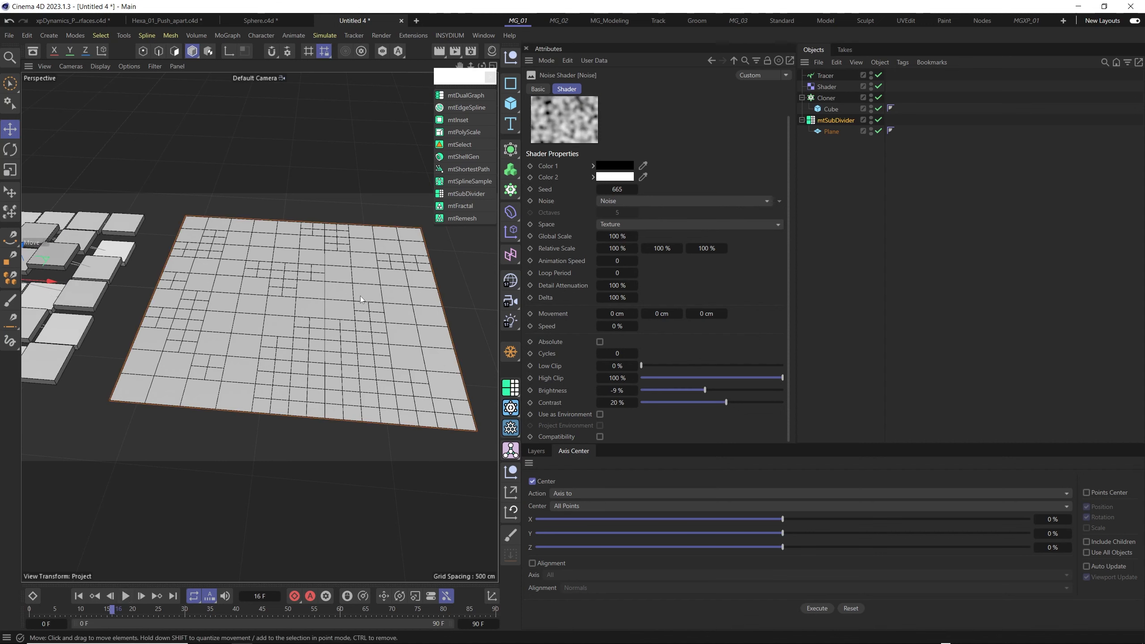
middle_click_drag(316, 302, 311, 322, "alt")
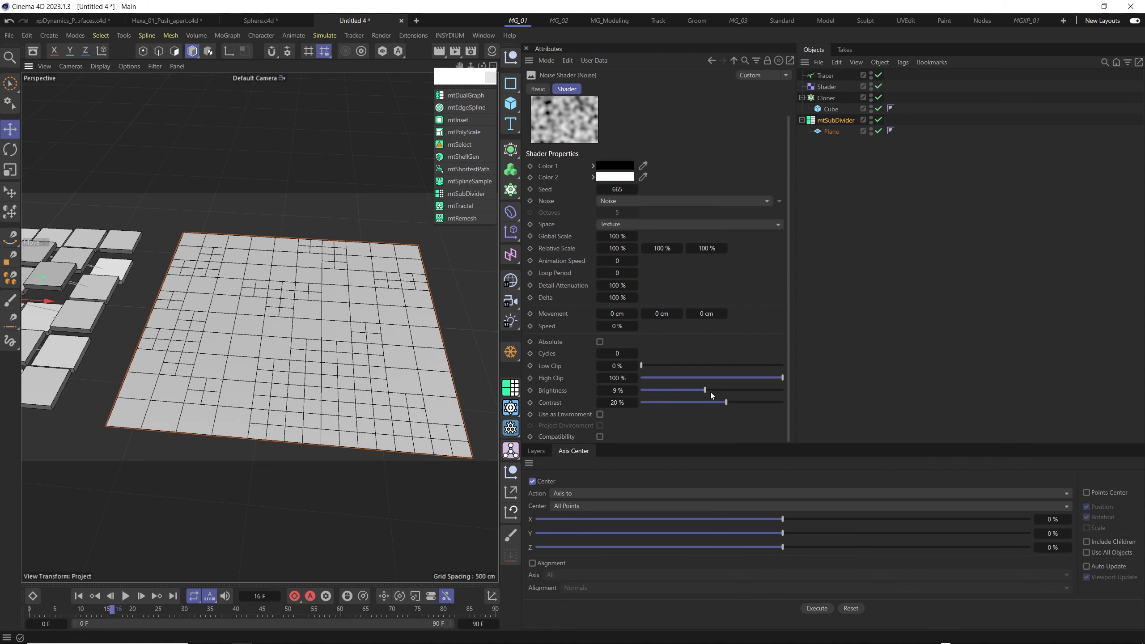
left_click_drag(705, 391, 712, 393)
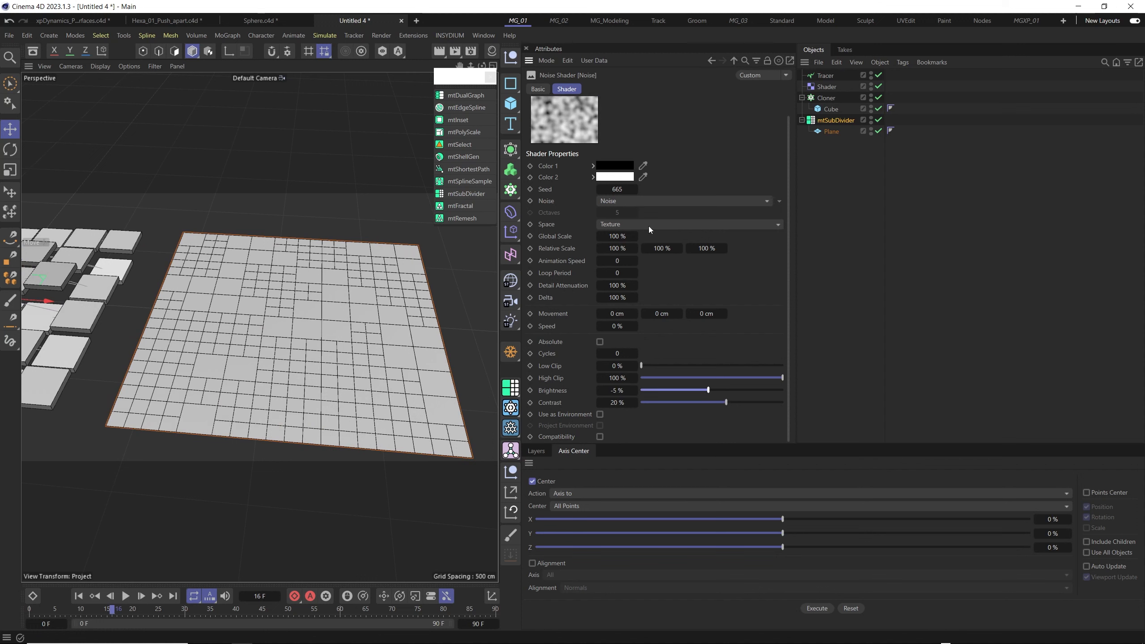
- Try a higher Subdivision level on the mtSubDivider and return it to 1
left_click(734, 60)
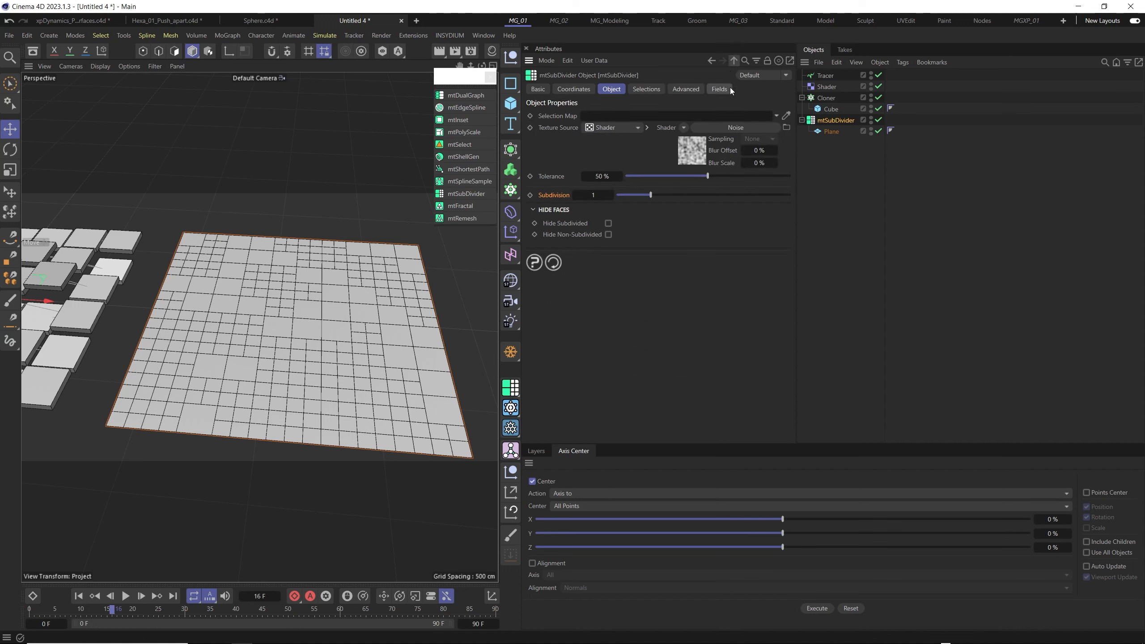
left_click(611, 197)
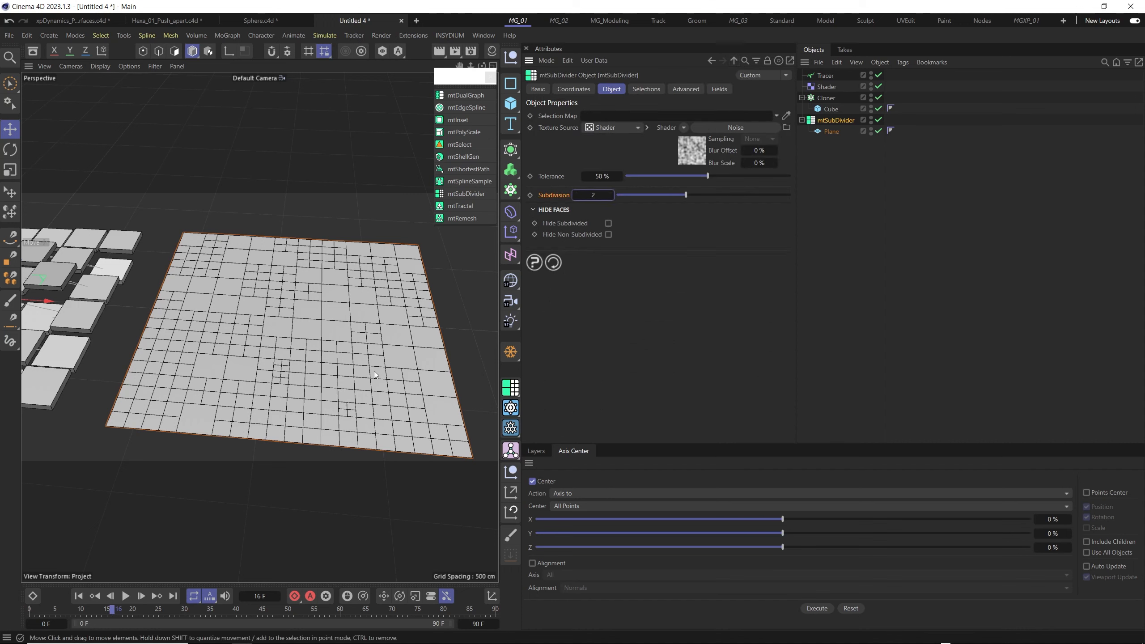
left_click(576, 196)
scroll(293, 344, "down", 3)
scroll(293, 343, "up", 4)
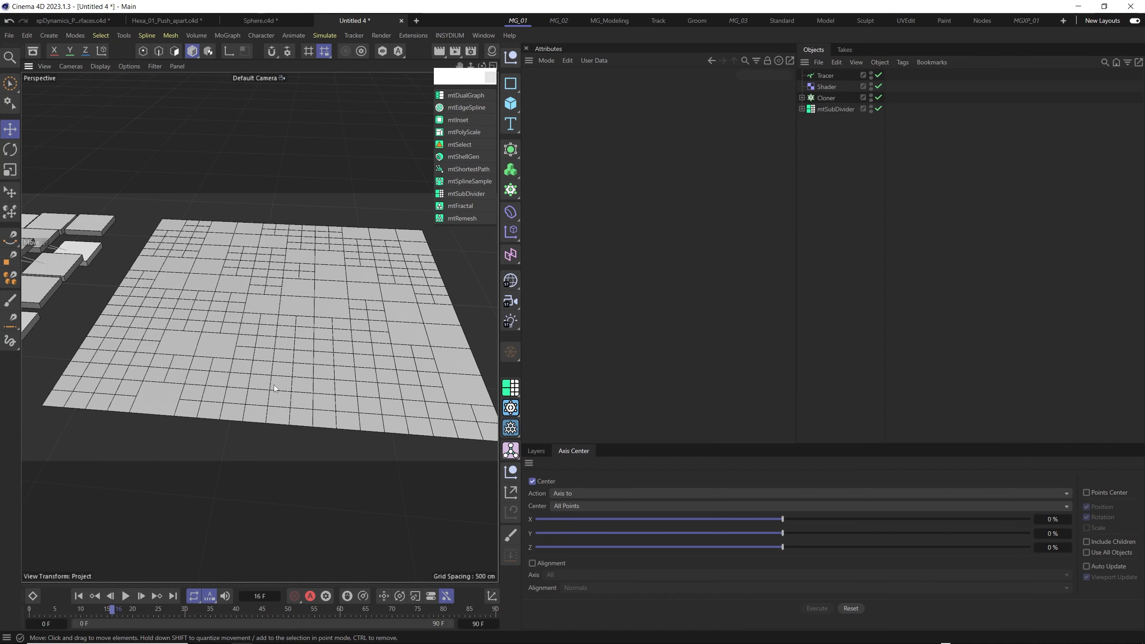
scroll(279, 335, "down", 3)
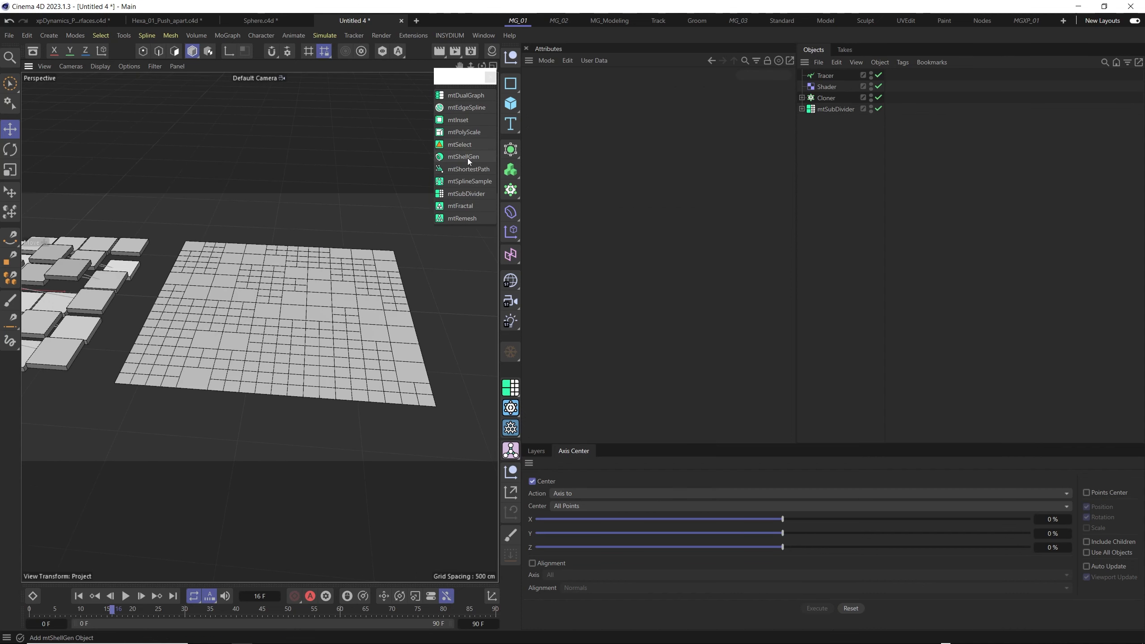
- Add an mtPolyScale generator and nest the mtSubDivider hierarchy under it
left_click(465, 132)
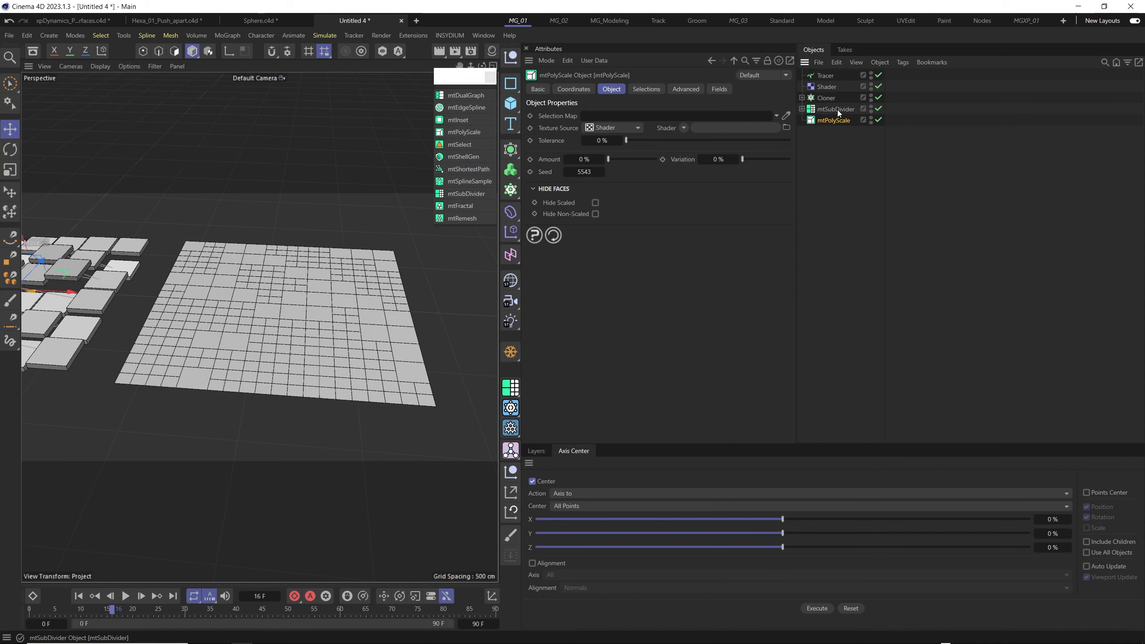
left_click(836, 109)
left_click_drag(830, 120, 831, 119)
scroll(310, 316, "up", 3)
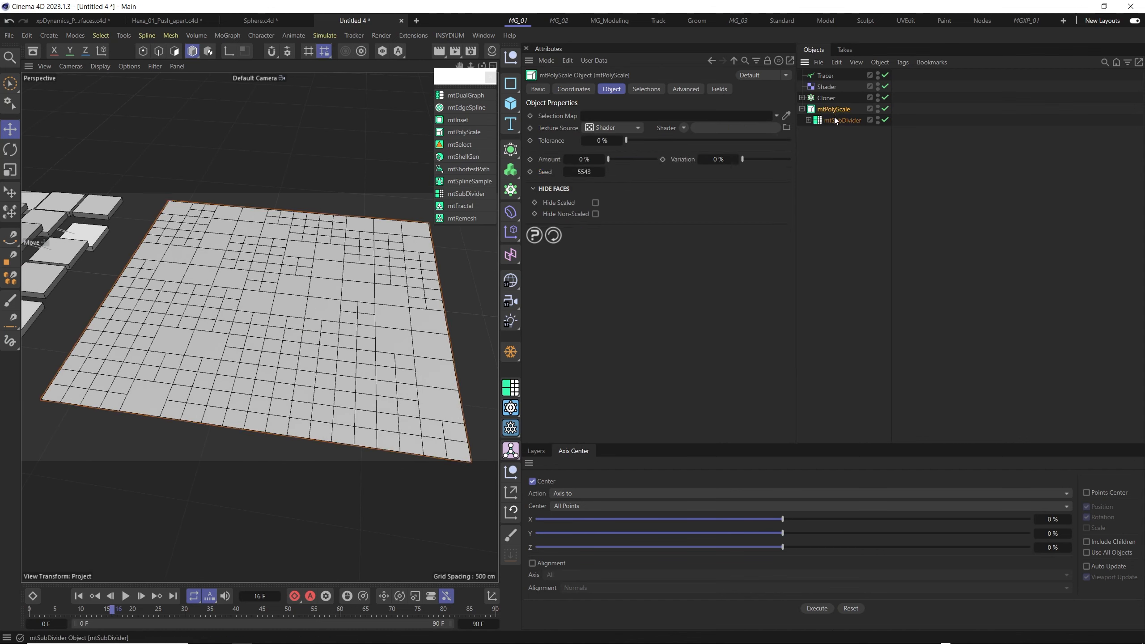
- Set the mtPolyScale Amount to 3 % to open narrow gaps between the Plane's polygons
left_click(832, 109)
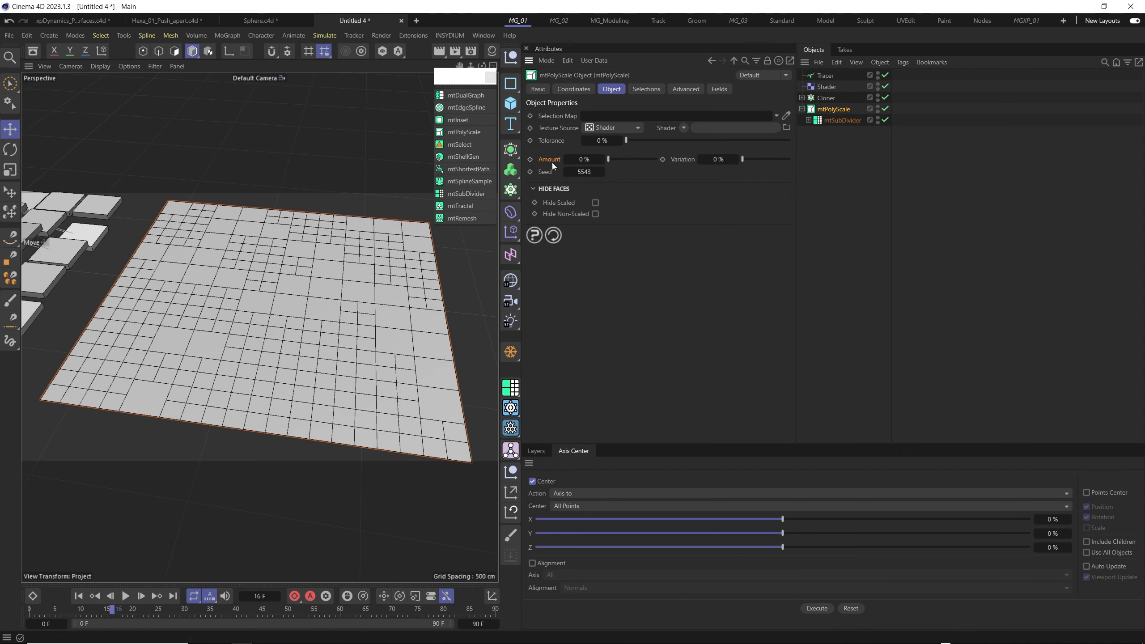
left_click_drag(608, 162, 612, 162)
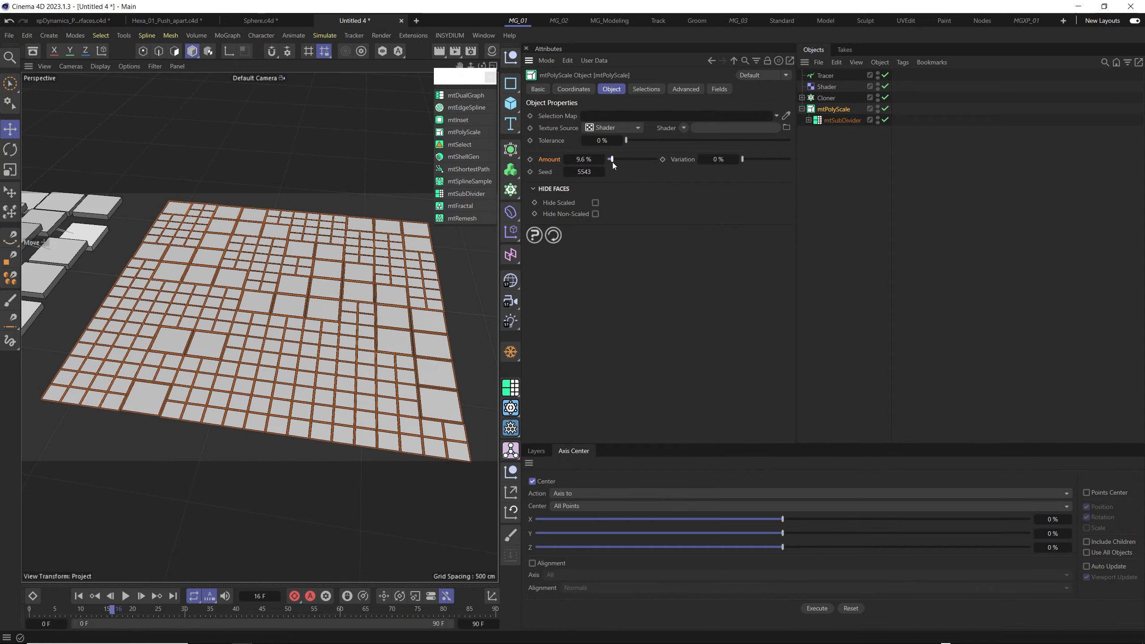
scroll(322, 356, "up", 8)
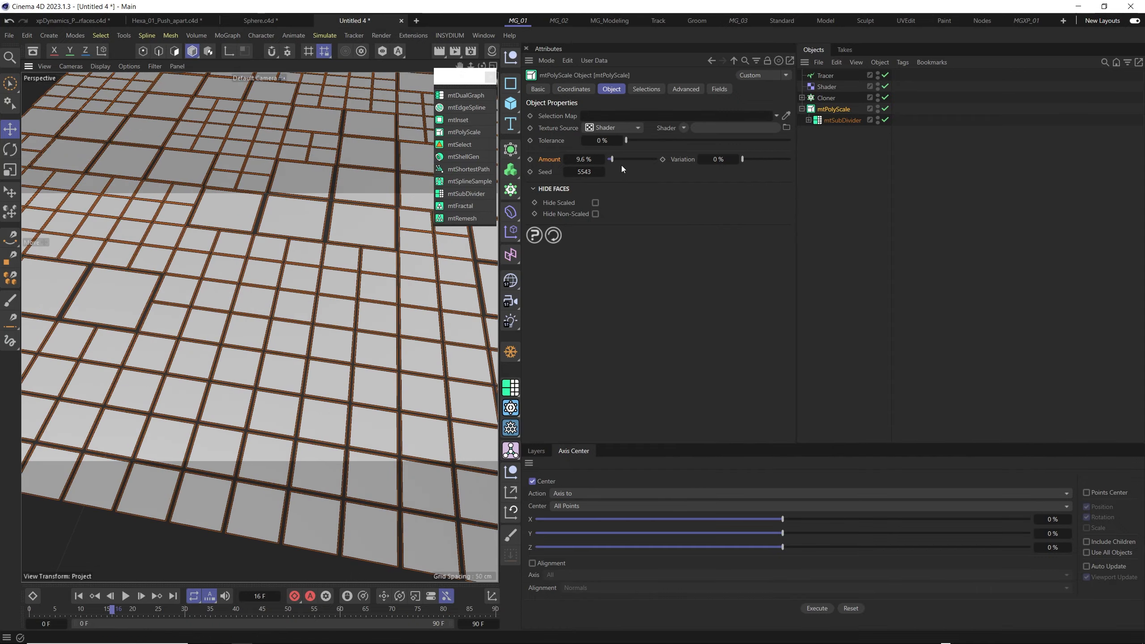
left_click_drag(613, 161, 609, 161)
scroll(317, 295, "down", 5)
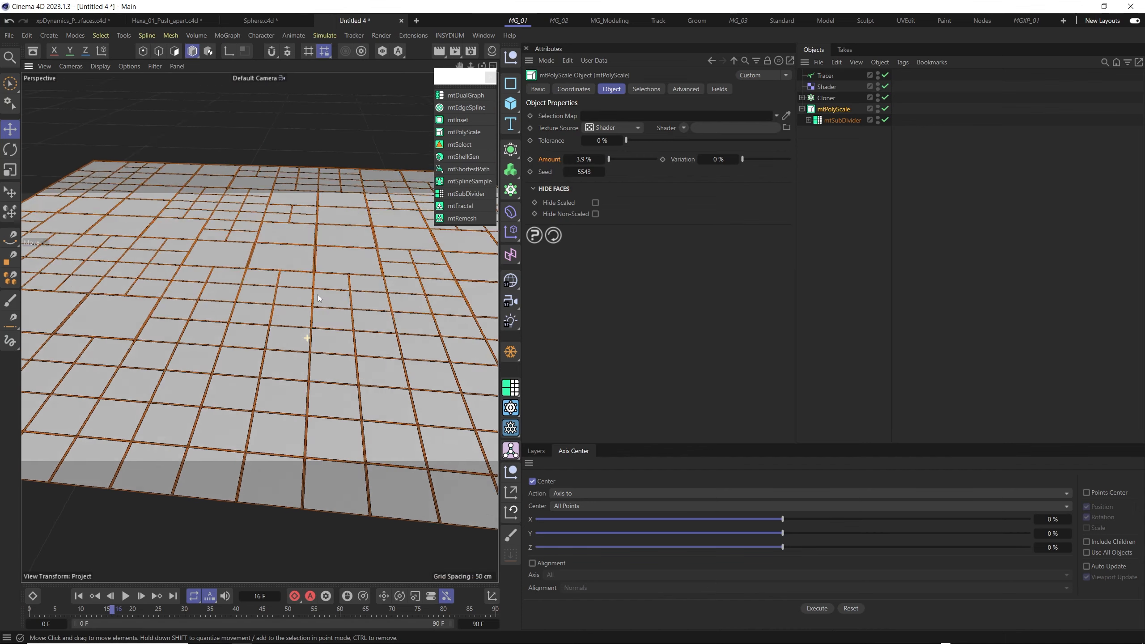
scroll(324, 336, "down", 4)
left_click(582, 159)
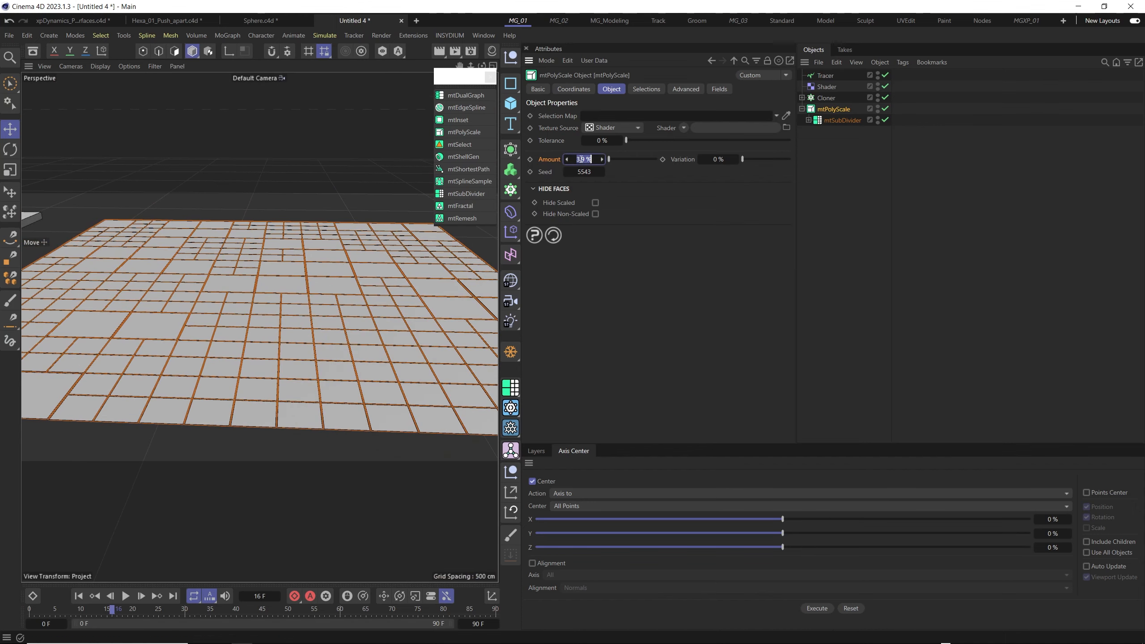
type("3")
key("Return")
- Inspect the gaps between the scaled polygons up close and from afar, and collapse the mtPolyScale hierarchy
scroll(293, 320, "up", 8)
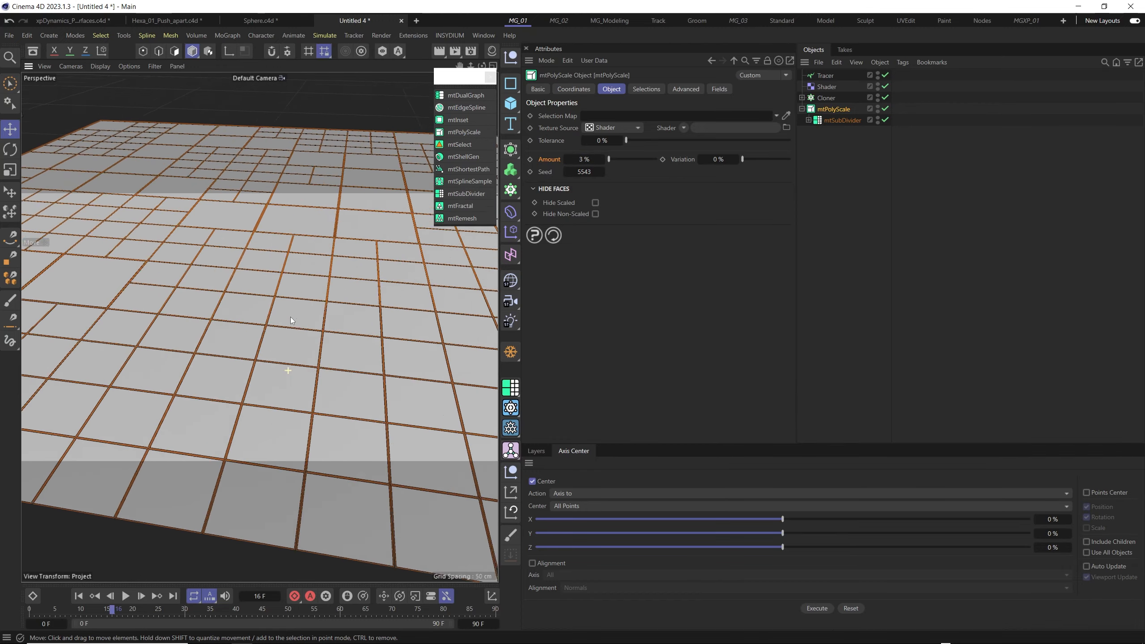
scroll(288, 315, "down", 6)
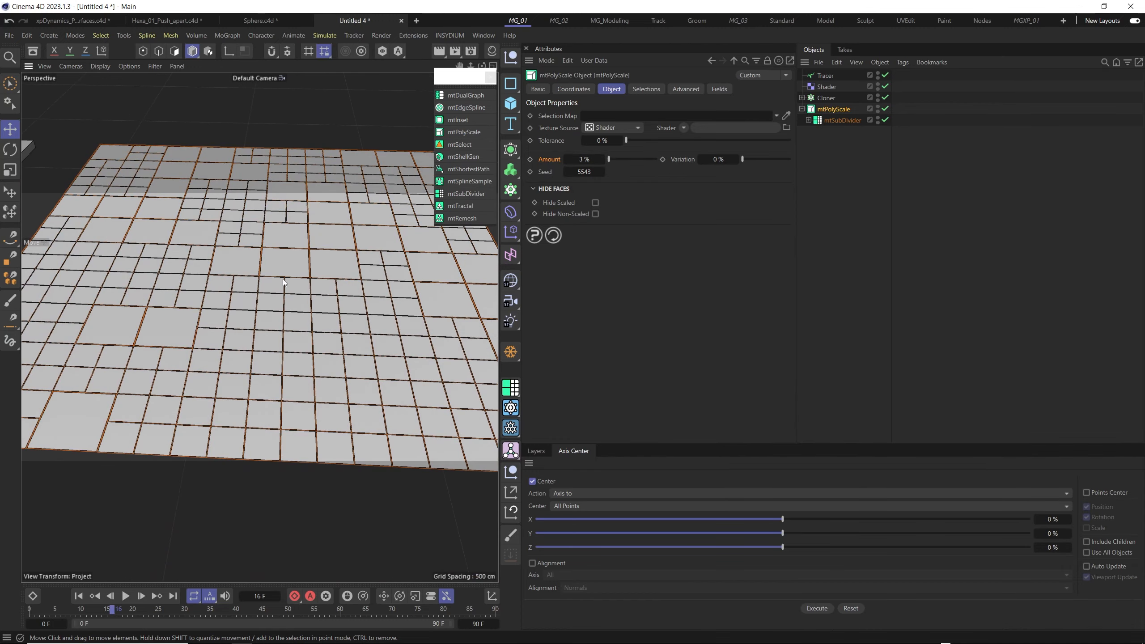
scroll(298, 345, "down", 5)
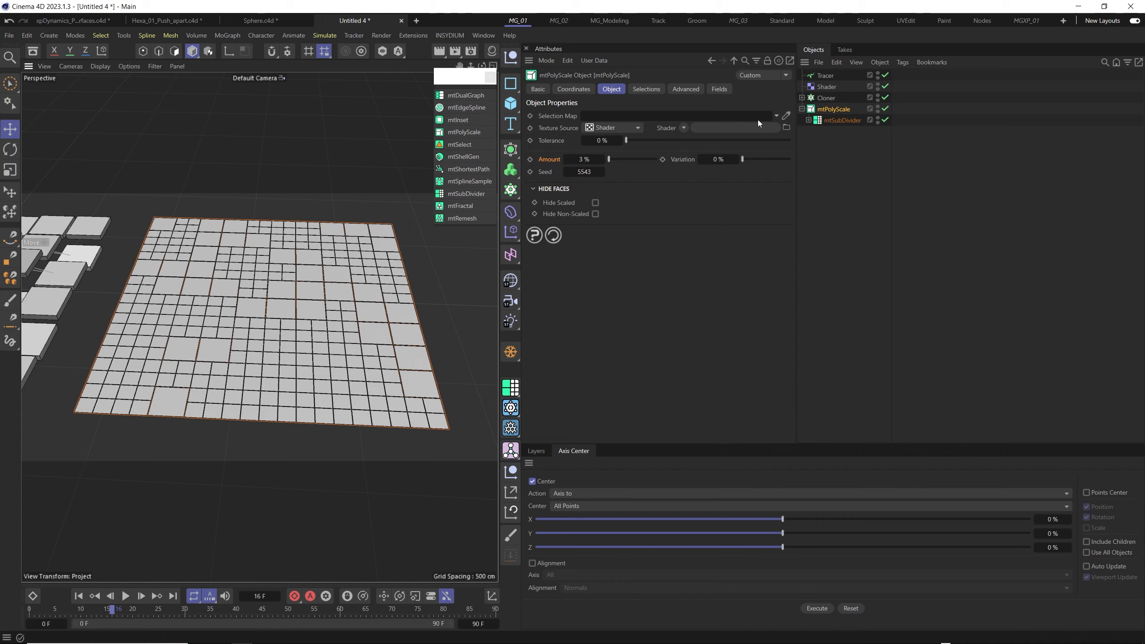
left_click(801, 109)
left_click_drag(265, 371, 256, 315, "alt")
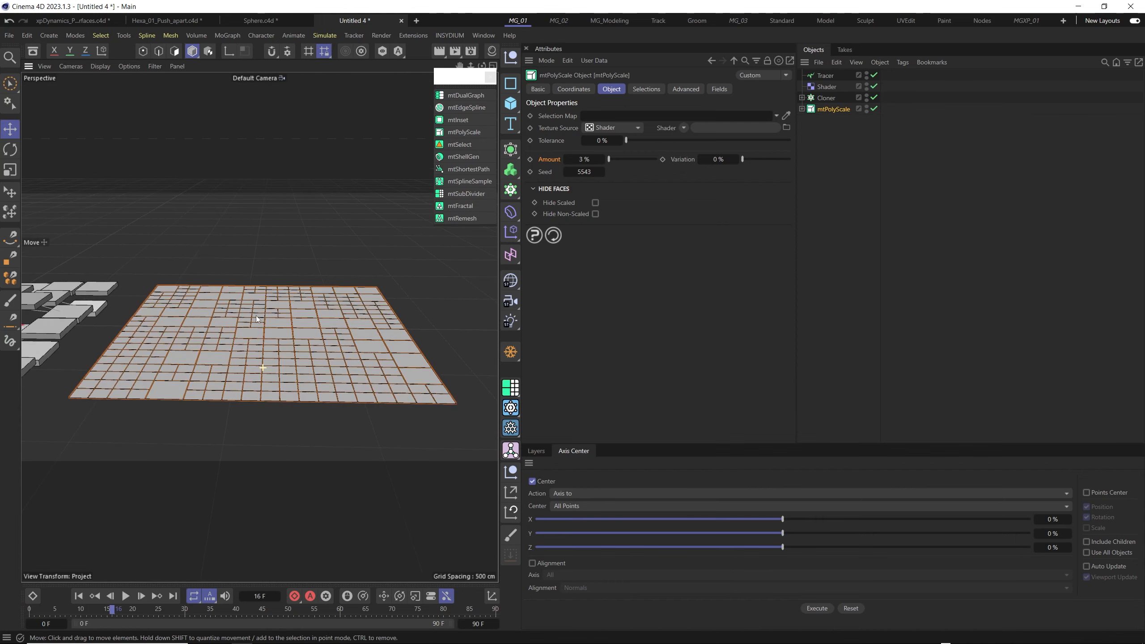
- Compare the gapped tile plane with the neighbouring cloned grid from several angles and distances
middle_click_drag(256, 315, 296, 304, "alt")
scroll(241, 312, "up", 3)
left_click_drag(295, 305, 349, 316, "alt")
scroll(362, 314, "down", 5)
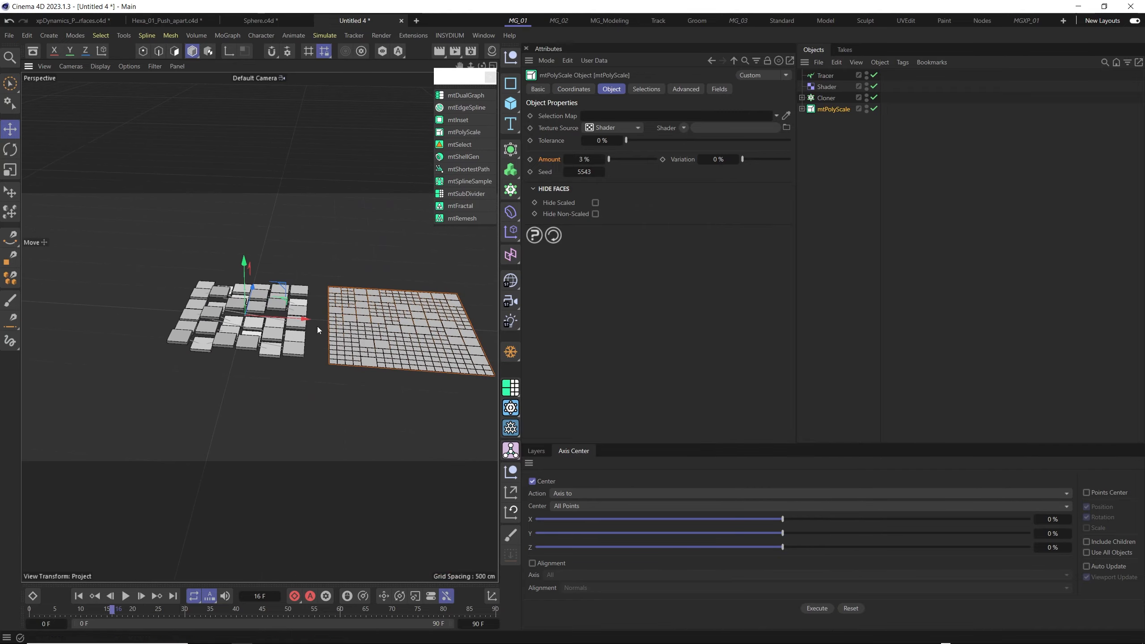
middle_click_drag(367, 308, 263, 312, "alt")
scroll(311, 333, "up", 5)
mouse_move(282, 348)
left_mouse_down("alt")
mouse_move(285, 314)
mouse_move(305, 361)
mouse_move(223, 320)
mouse_move(287, 360)
left_mouse_up("alt")
scroll(285, 313, "up", 2)
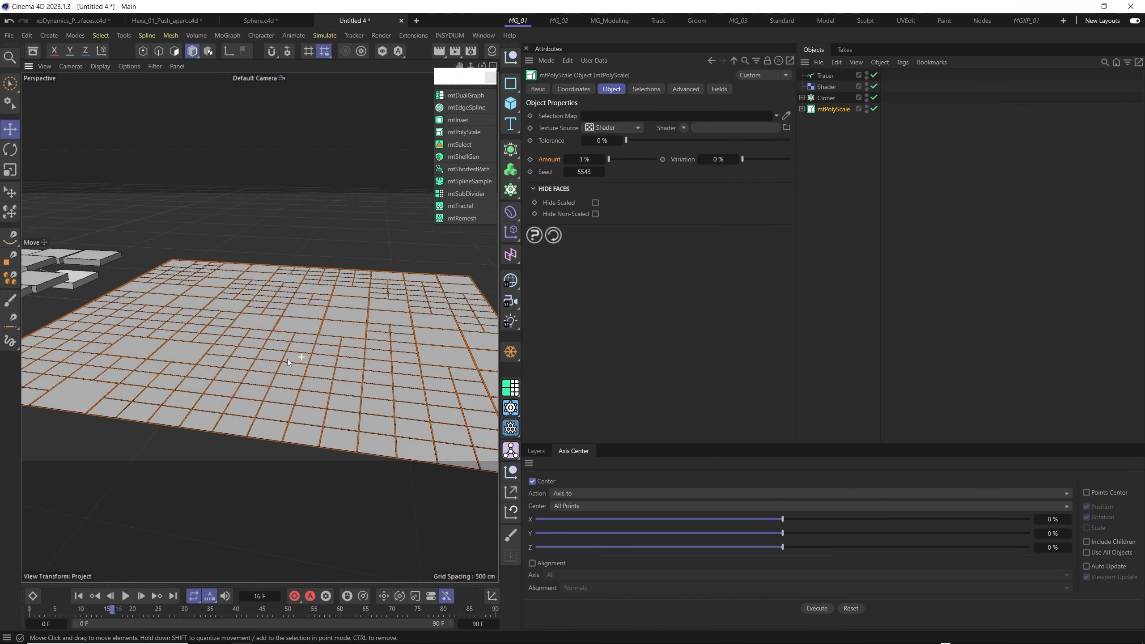
scroll(295, 347, "down", 2)
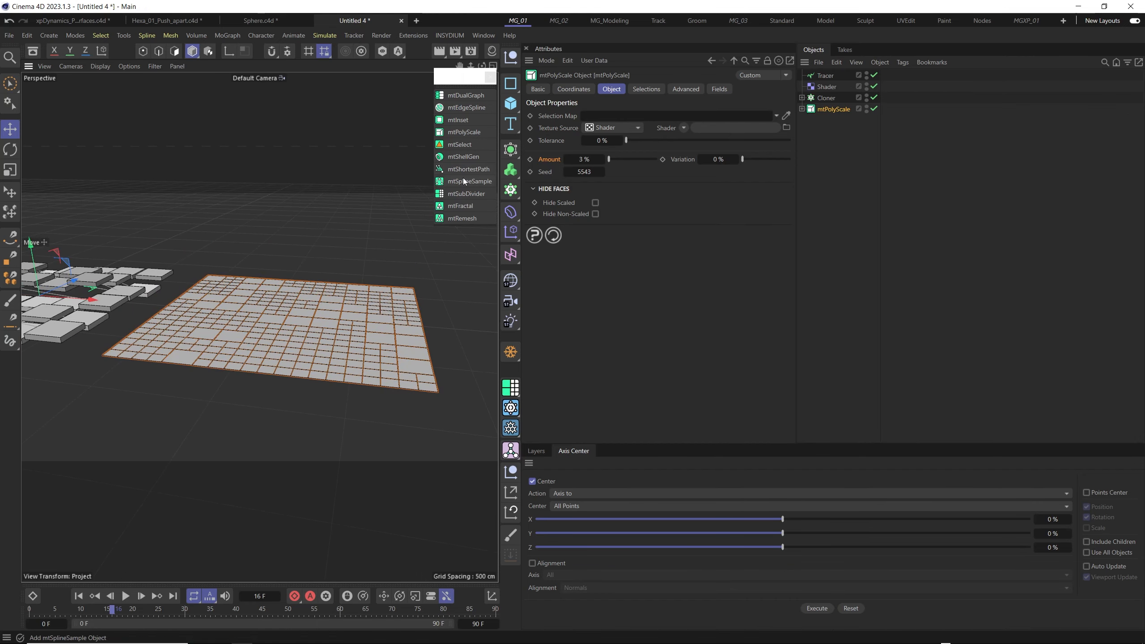
- Add an mtShellGen generator, nest the mtPolyScale hierarchy under it and expand the hierarchy down to the Plane
left_click(455, 157)
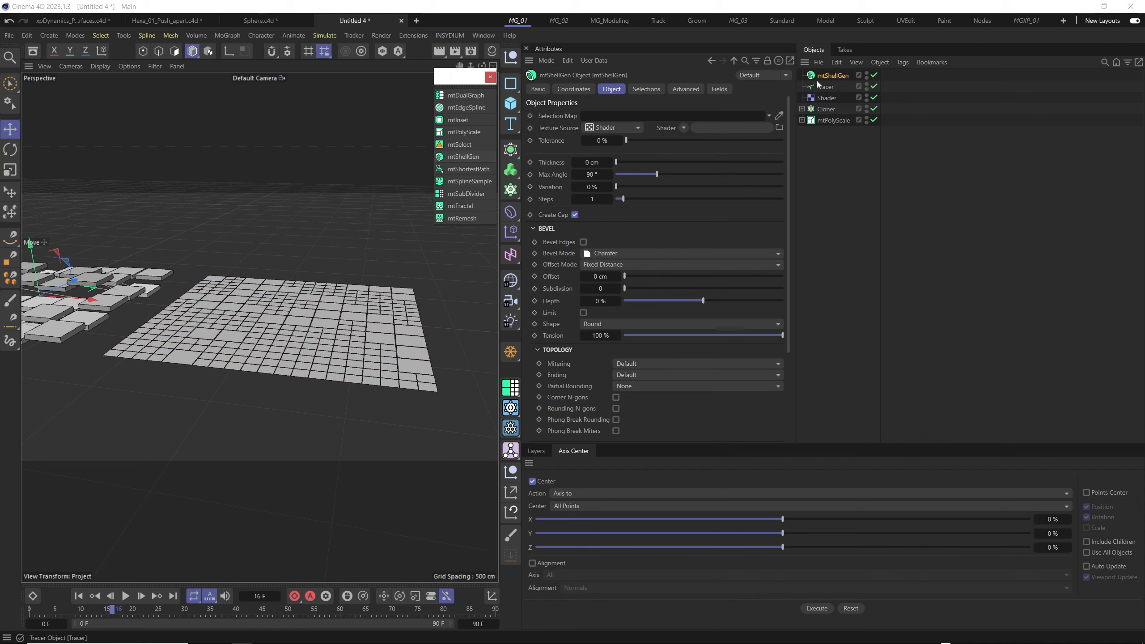
left_click_drag(832, 76, 807, 115)
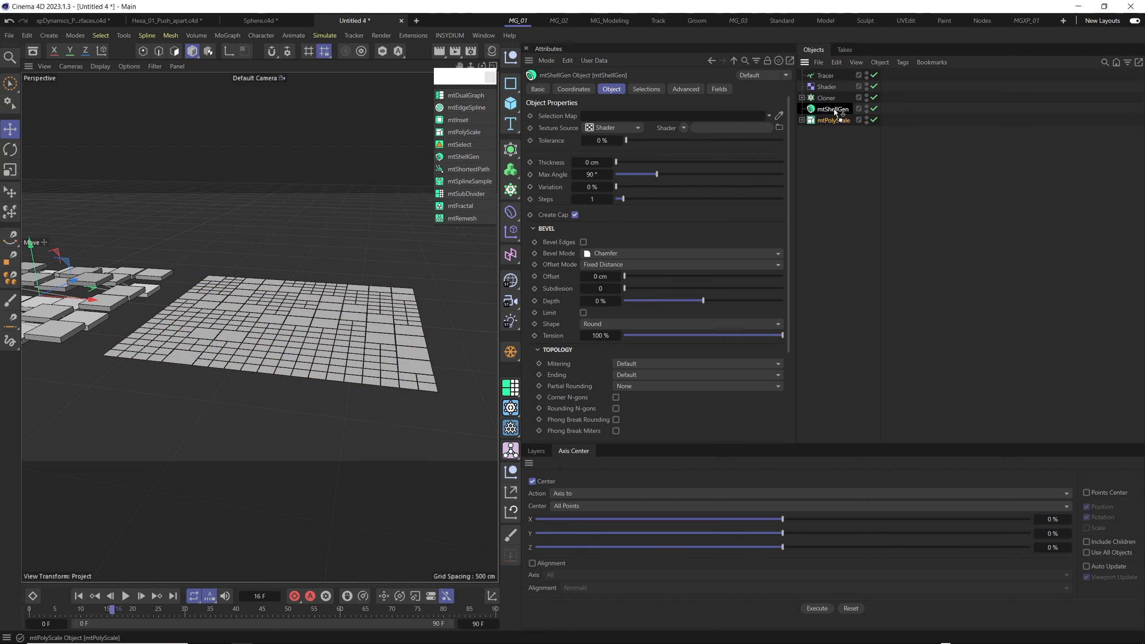
left_click_drag(833, 108, 834, 108)
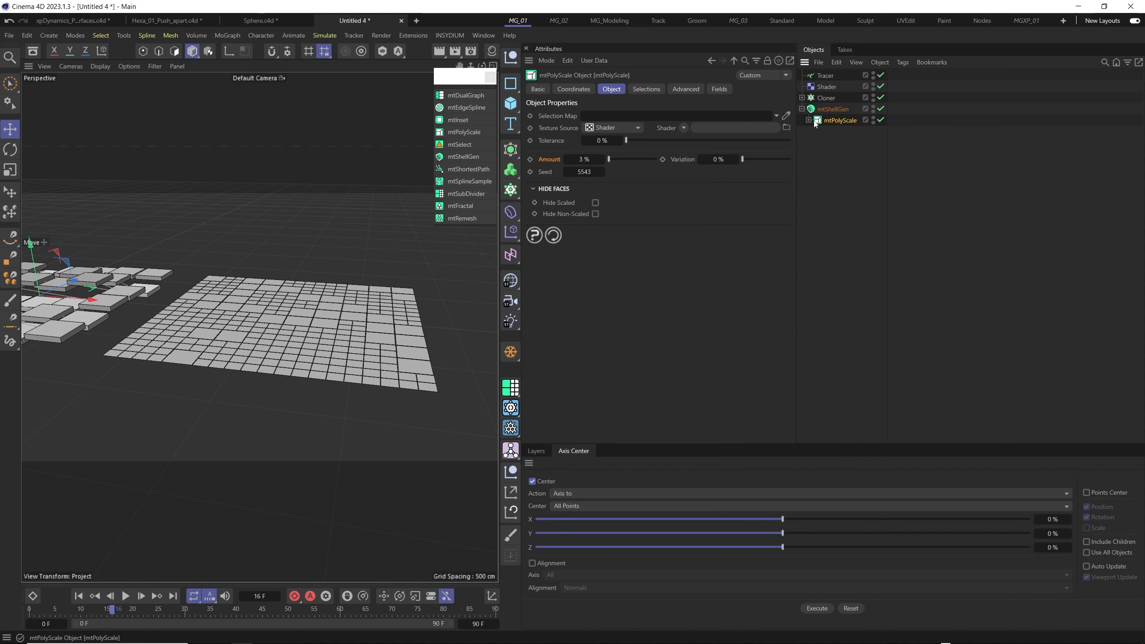
left_click(813, 138)
left_click(815, 131)
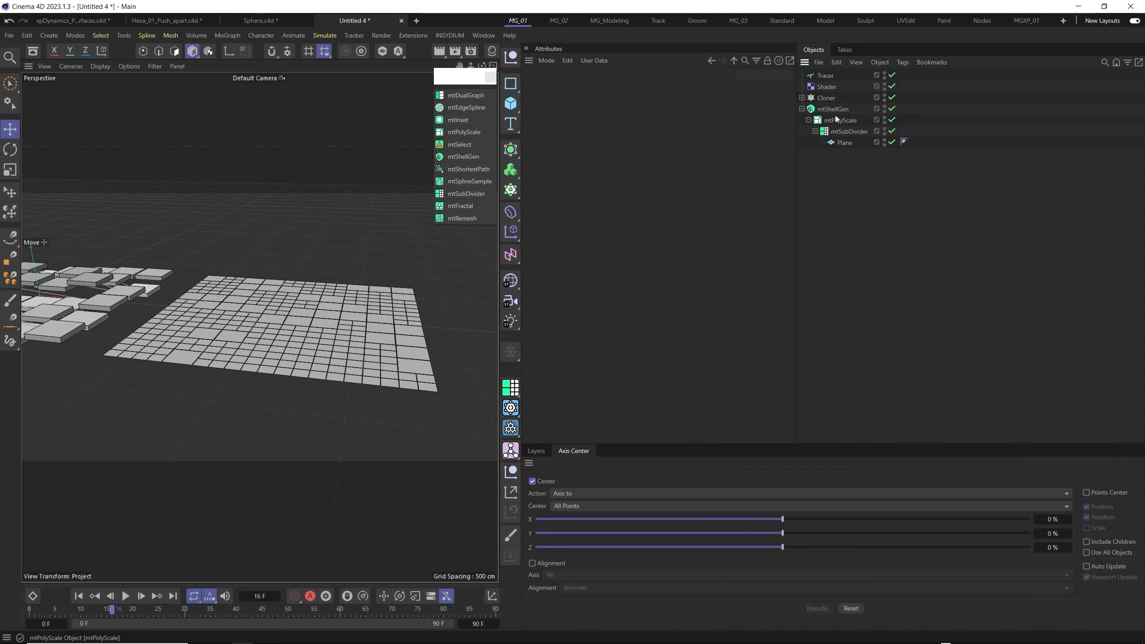
- Give the tiles depth by raising the mtShellGen Thickness through 10 cm and 50 cm to 100 cm
left_click(835, 109)
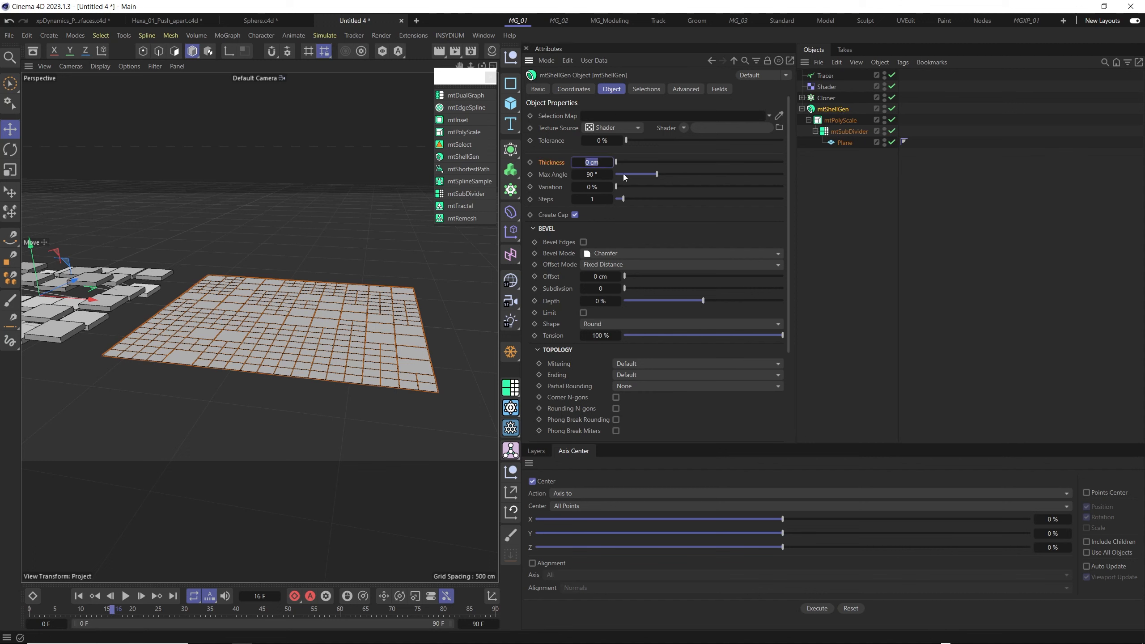
type("10")
key("Return")
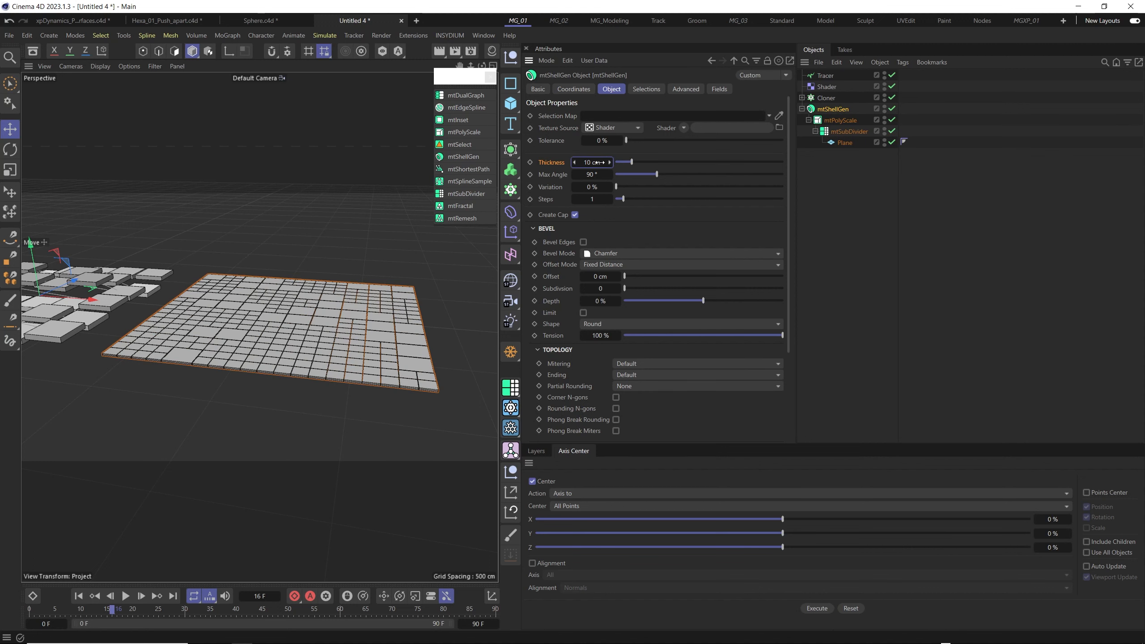
key("Return")
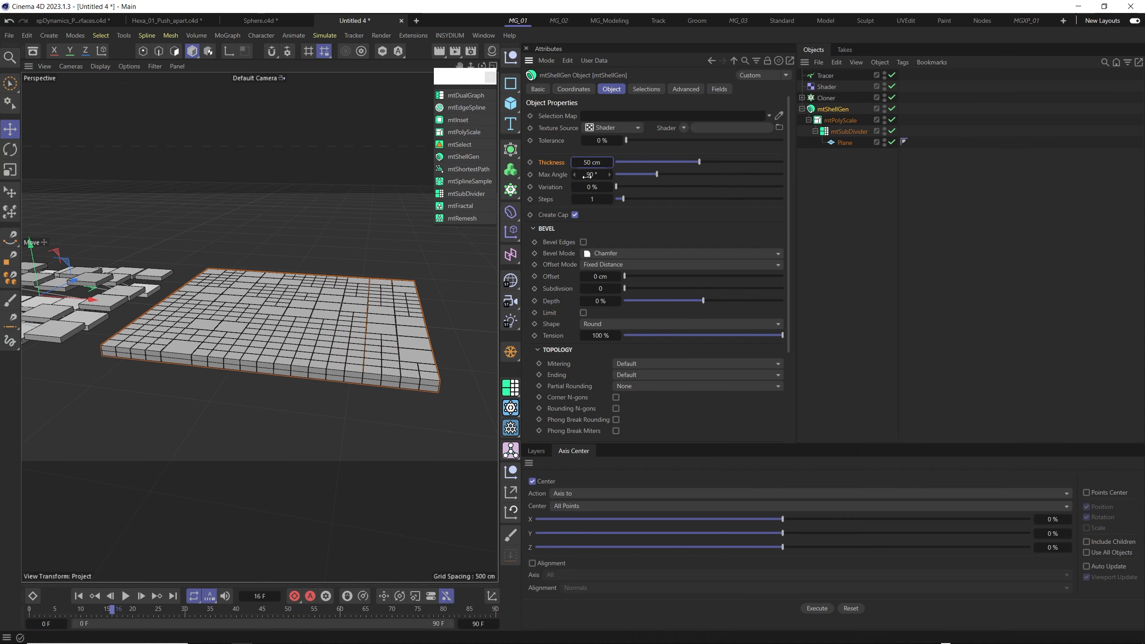
type("100")
key("Return")
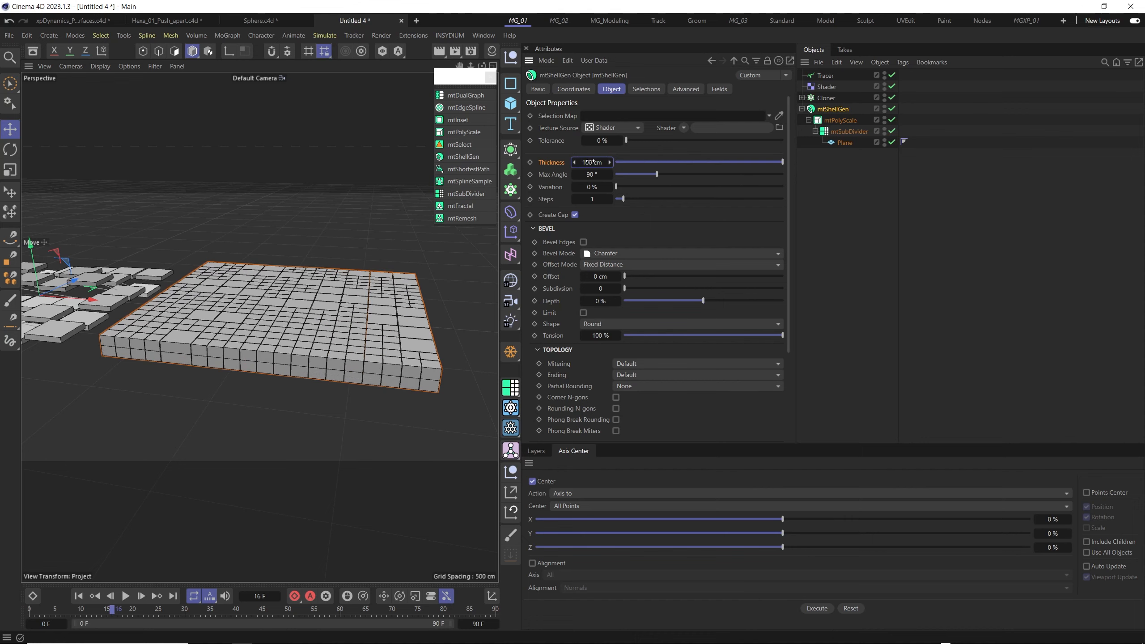
mouse_move(212, 365)
left_mouse_down("alt")
mouse_move(246, 350)
mouse_move(232, 373)
left_mouse_up("alt")
scroll(247, 286, "up", 4)
left_click_drag(246, 286, 268, 277, "alt")
scroll(268, 280, "down", 4)
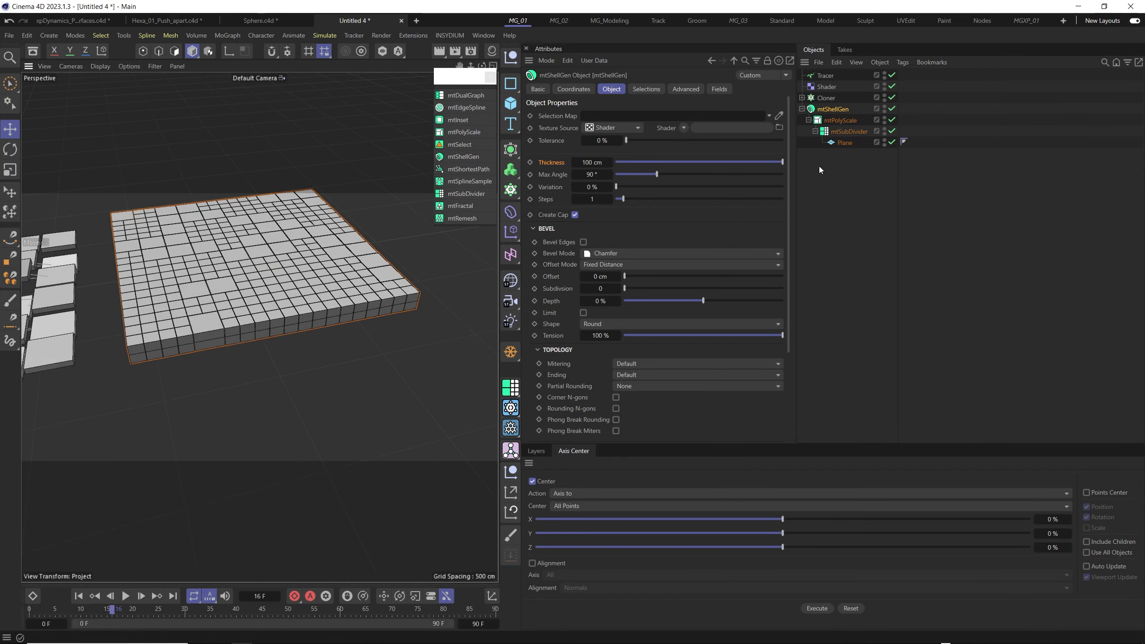
- Review the object settings of mtShellGen, mtPolyScale and mtSubDivider one after another, folding away the Bevel settings
left_click(532, 228)
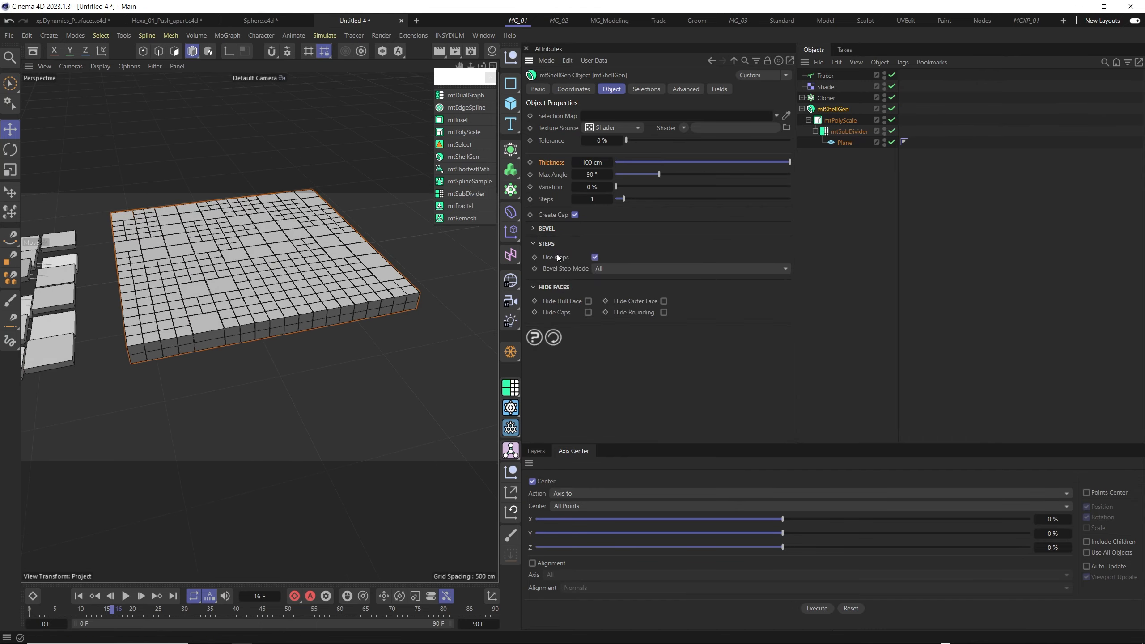
left_click(839, 120)
left_click(839, 131)
left_click(815, 131)
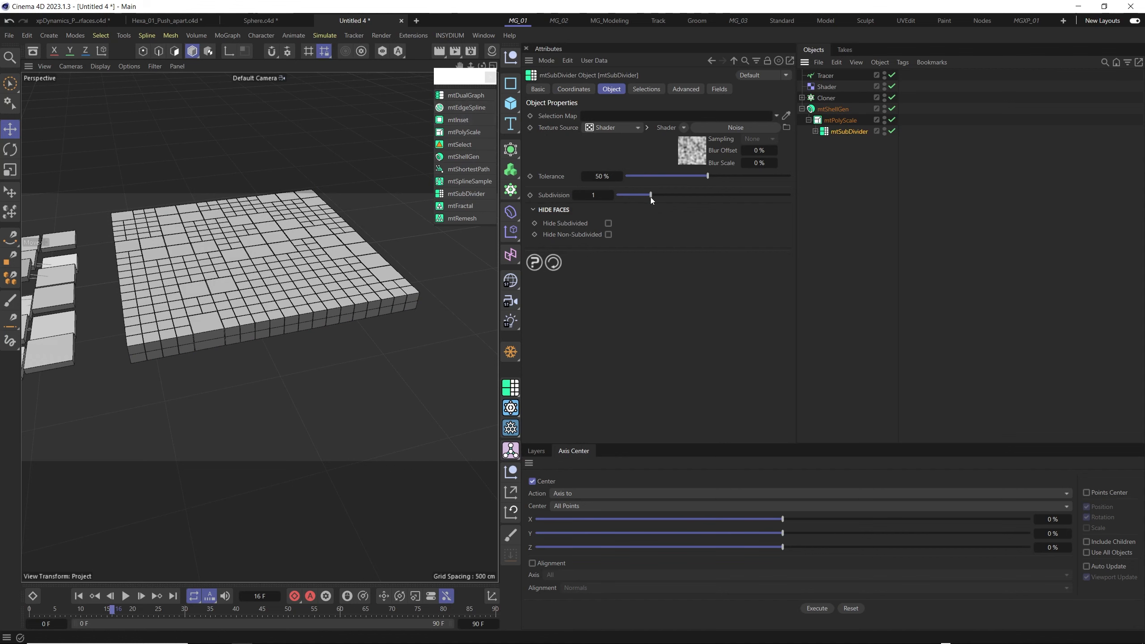
left_click(815, 131)
left_click(839, 120)
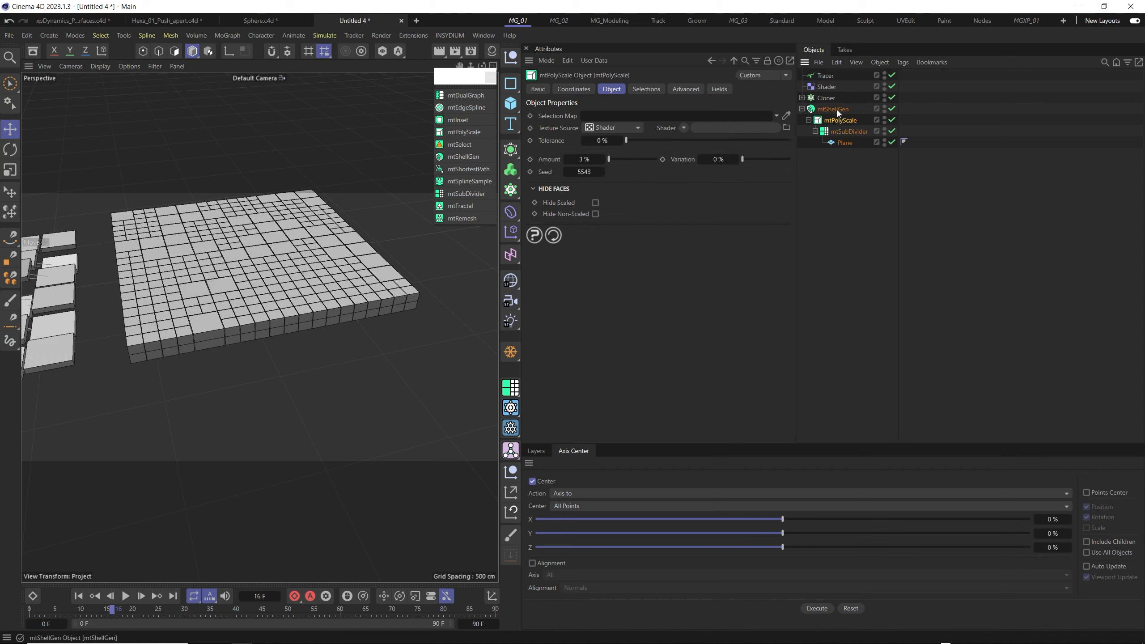
left_click(834, 109)
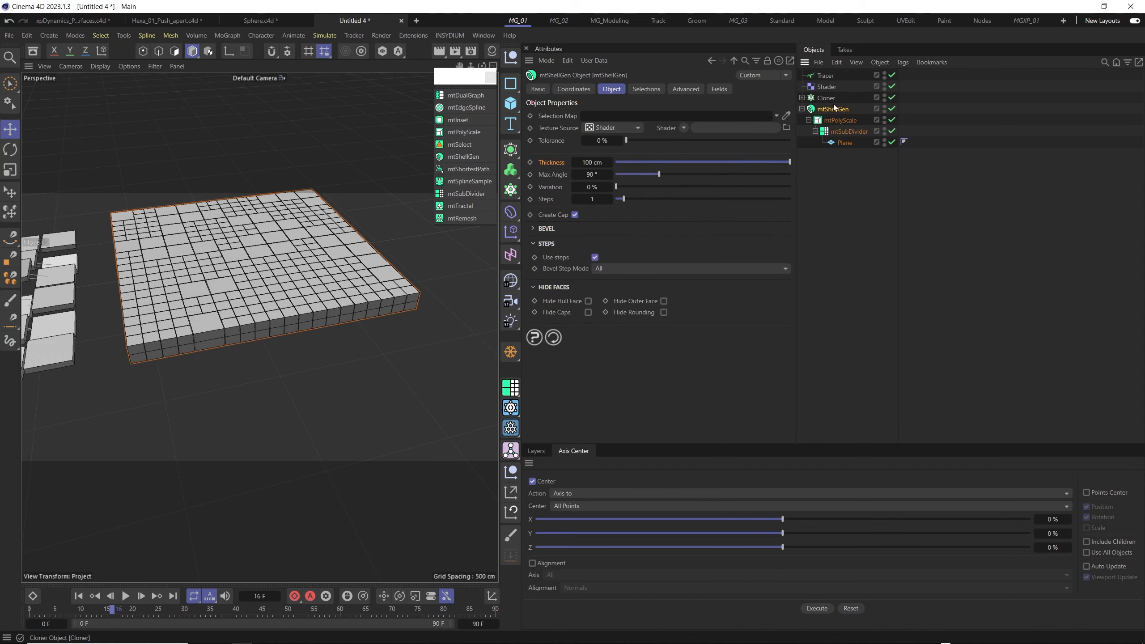
left_click(839, 120)
left_click(849, 131)
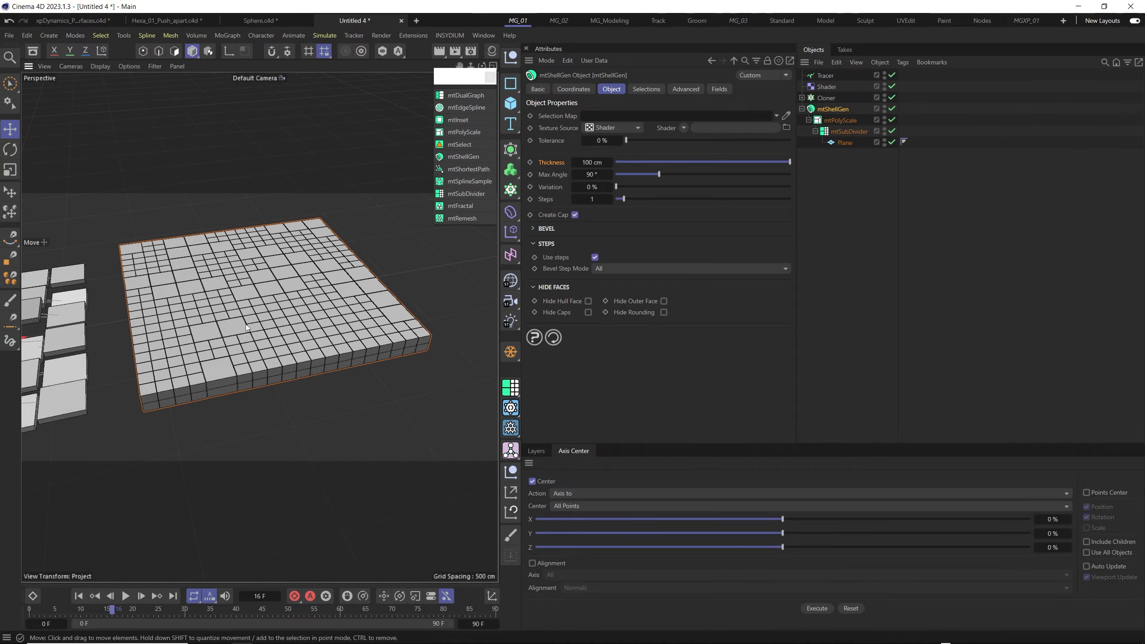
- Examine the thickened tiles from several angles, collapsing the mtShellGen hierarchy and expanding it again
mouse_move(271, 341)
left_mouse_down("alt")
mouse_move(292, 341)
mouse_move(304, 289)
mouse_move(297, 338)
mouse_move(251, 314)
mouse_move(270, 330)
mouse_move(263, 357)
left_mouse_up("alt")
scroll(251, 333, "up", 4)
scroll(263, 356, "down", 5)
left_click(801, 109)
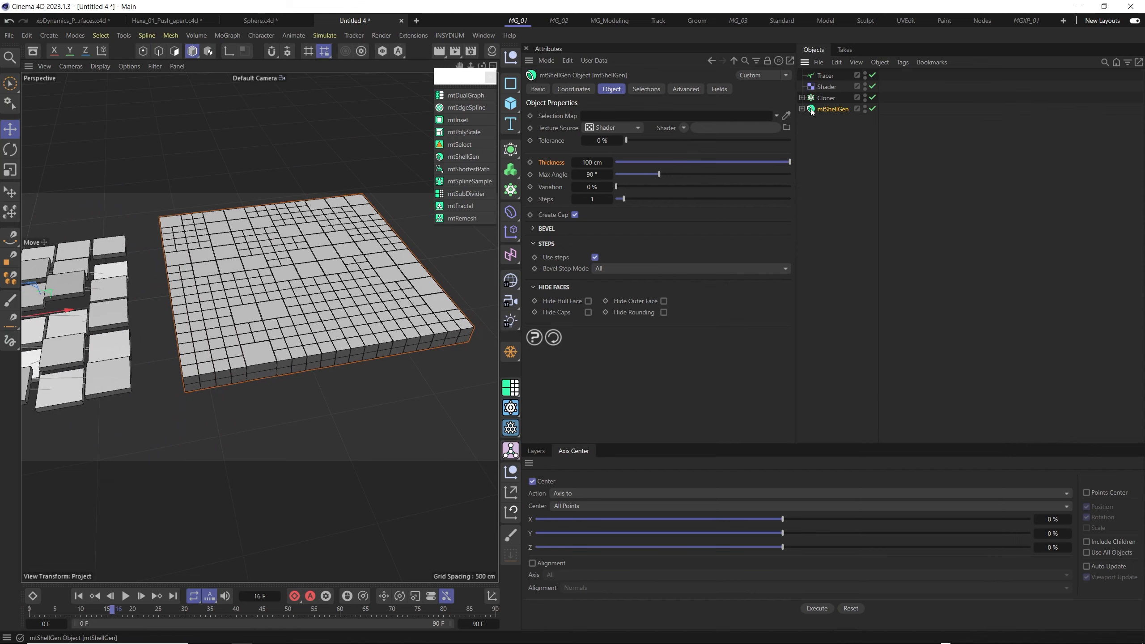
left_click_drag(271, 341, 236, 338, "alt")
middle_click_drag(236, 338, 178, 372, "alt")
left_click(802, 108)
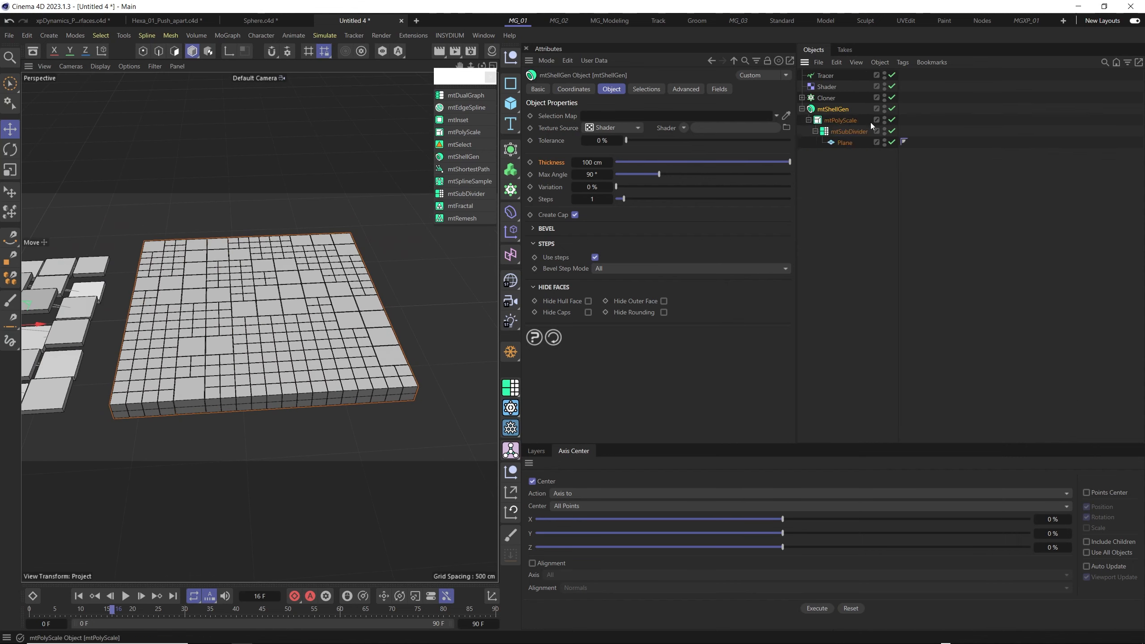
- Disable mtShellGen, mtPolyScale and mtSubDivider to view the bare Plane, and enable all three again
left_click_drag(895, 118, 892, 131)
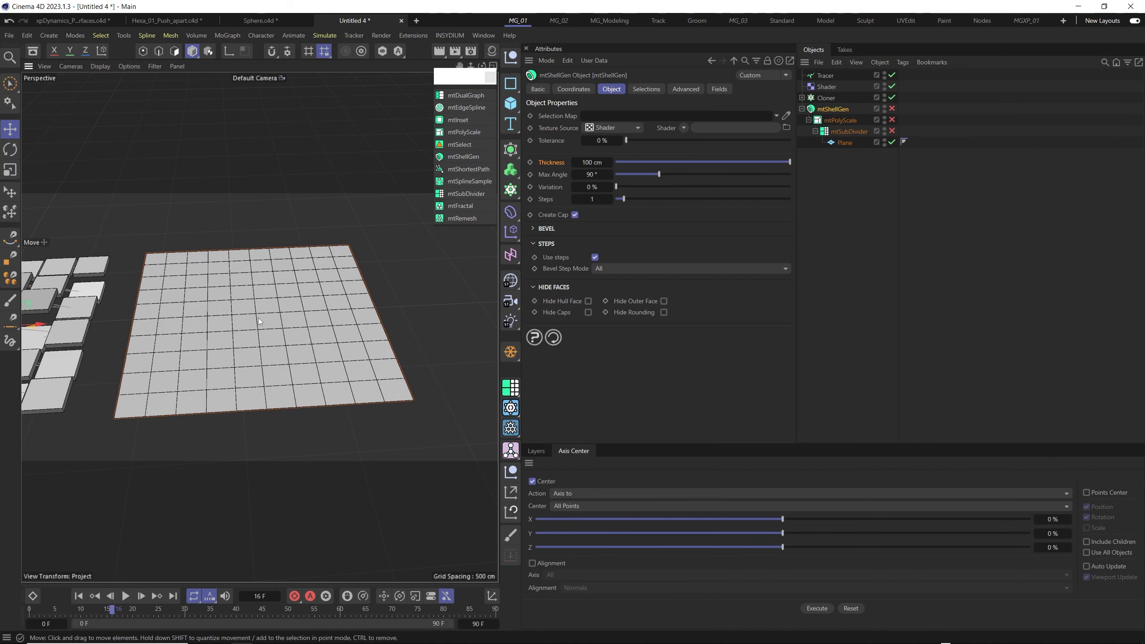
left_click_drag(413, 315, 379, 311, "alt")
scroll(379, 311, "down", 3)
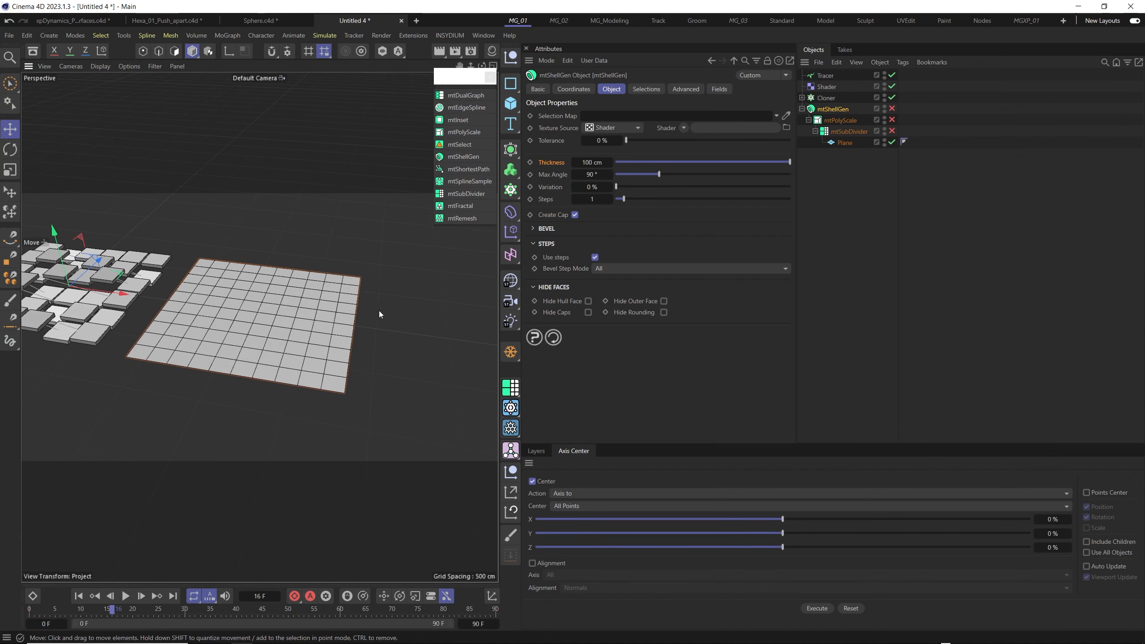
left_click(891, 131)
left_click(892, 119)
left_click(892, 109)
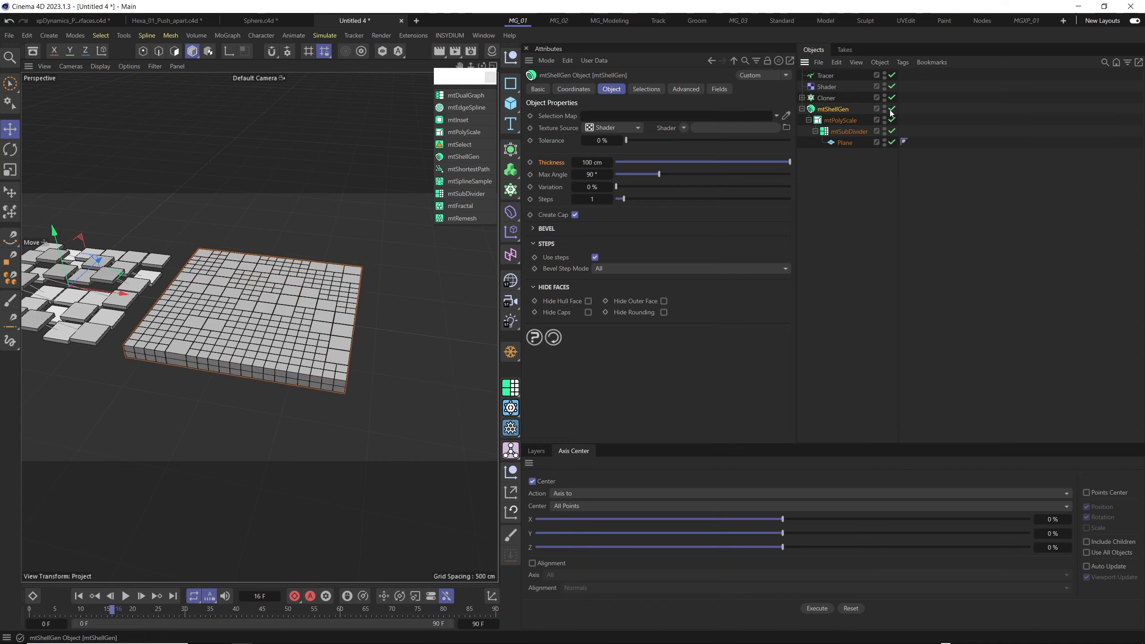
- Disable mtShellGen, mtPolyScale and mtSubDivider so only the base Plane shows, and examine its polygon grid
left_click_drag(221, 321, 246, 326, "alt")
mouse_move(245, 326)
right_mouse_down("alt")
mouse_move(276, 280)
mouse_move(259, 316)
right_mouse_up("alt")
left_click_drag(890, 111, 892, 131)
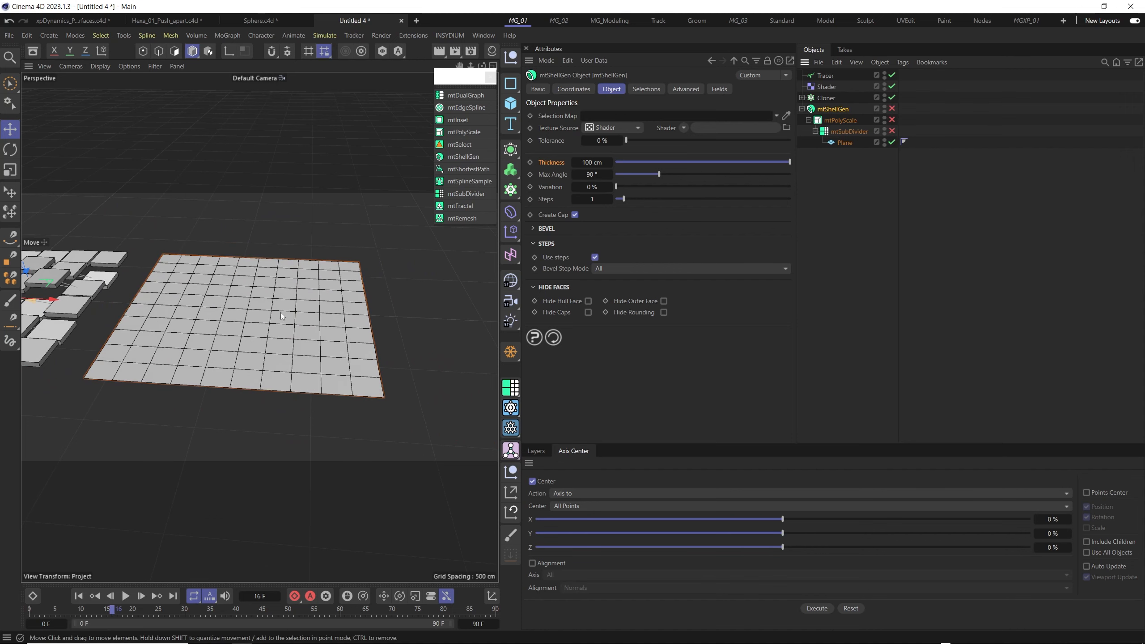
left_click_drag(281, 313, 308, 326, "alt")
middle_click_drag(339, 299, 270, 312, "alt")
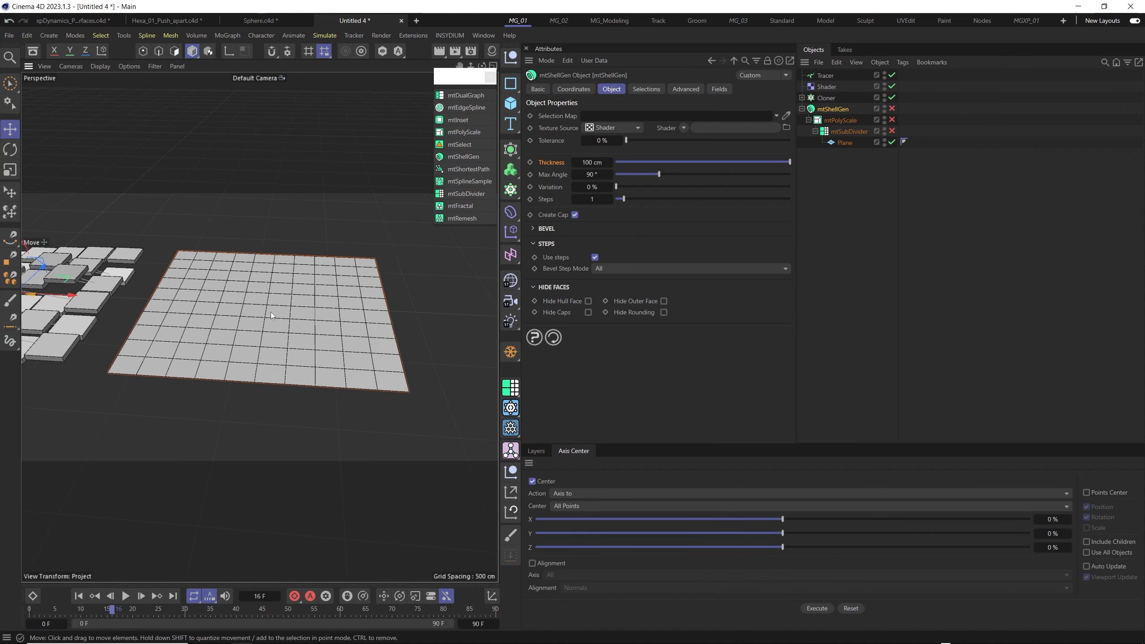
scroll(271, 310, "up", 4)
scroll(272, 309, "down", 4)
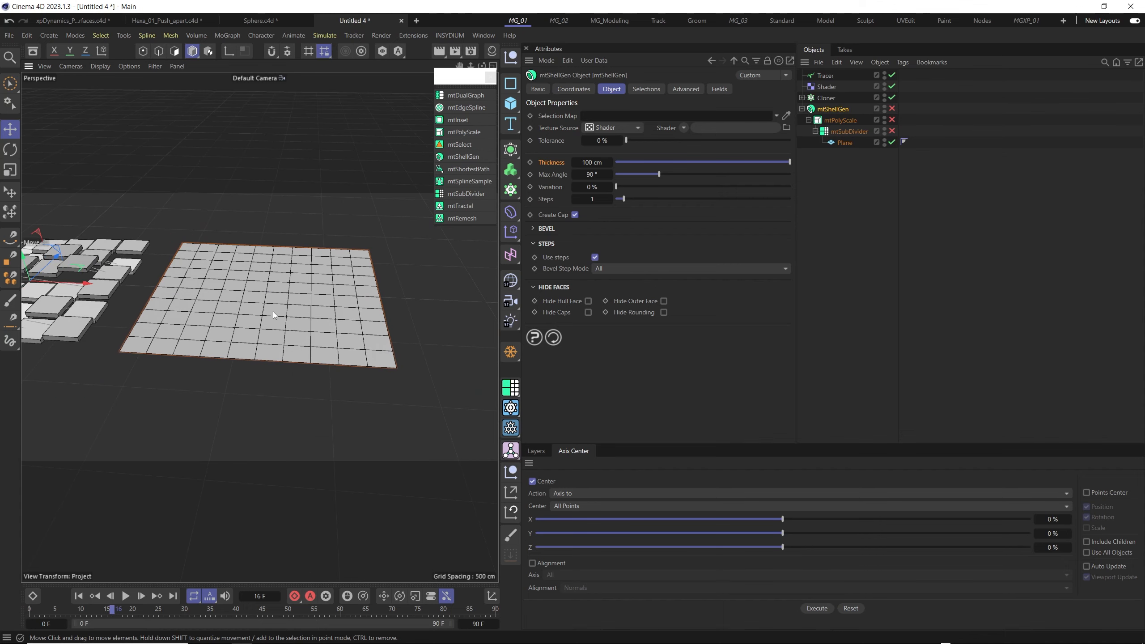
left_click_drag(273, 312, 241, 316, "alt")
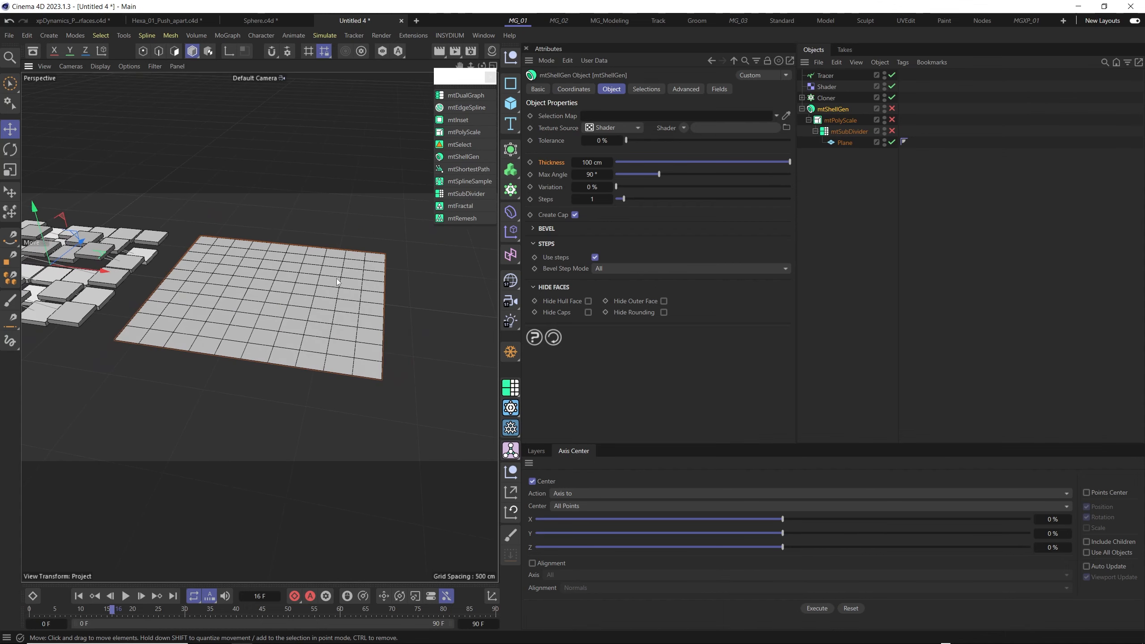
- Add an INSYDIUM xpDynamics tag to the Plane
left_click(839, 142)
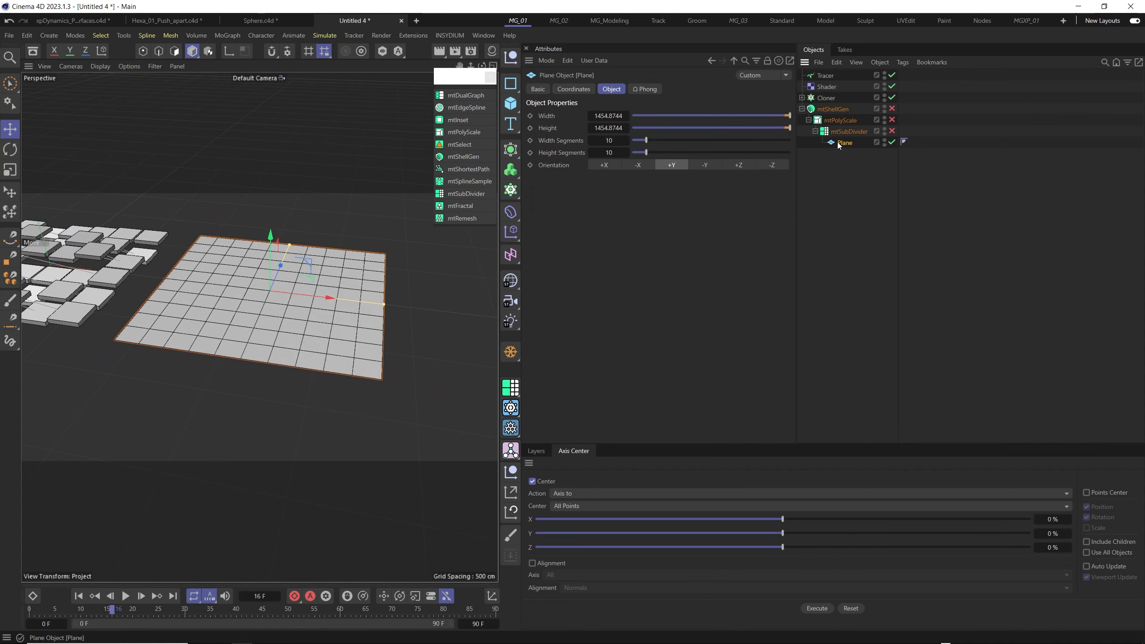
right_click(839, 142)
mouse_move(879, 206)
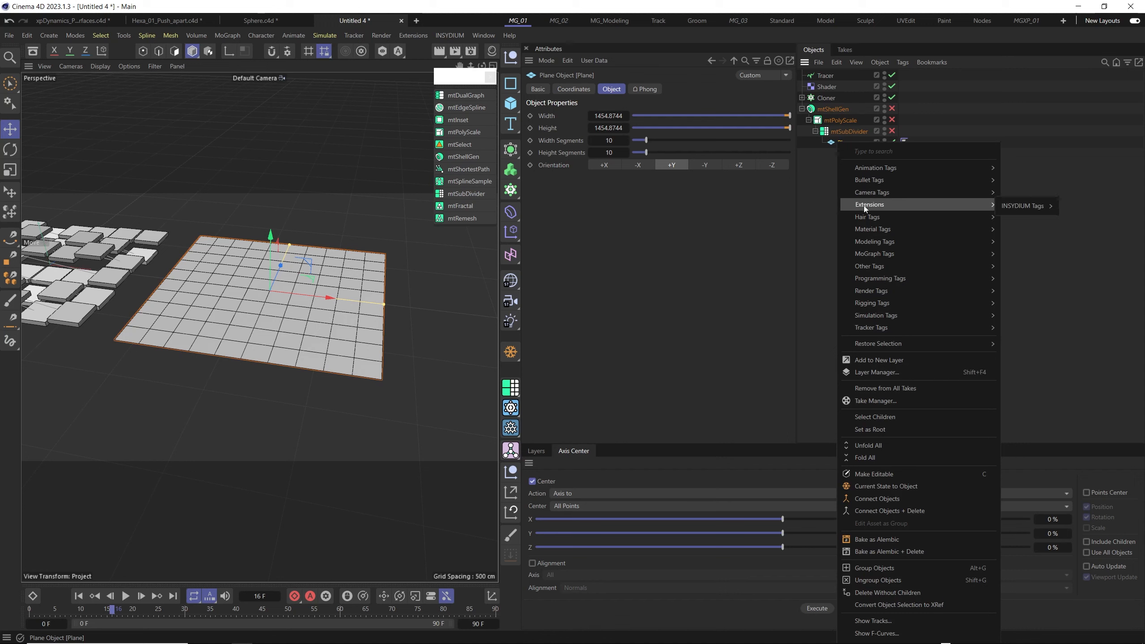
mouse_move(1025, 206)
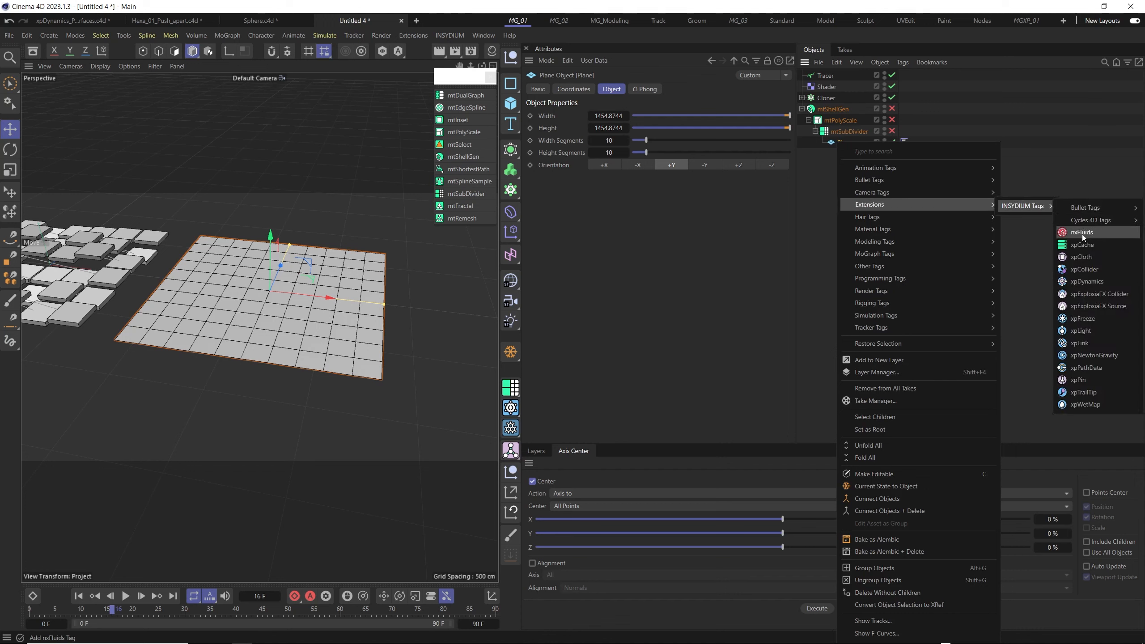
left_click(1095, 281)
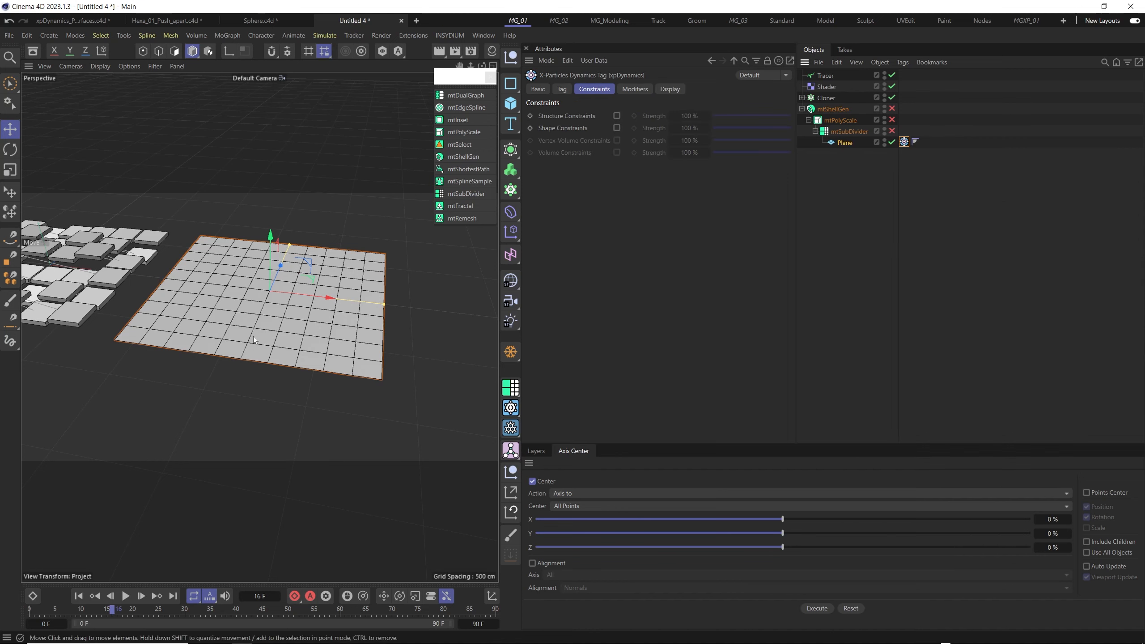
- Play the animation briefly from the first frame, stop it and inspect the Plane beside the cloned grid
scroll(286, 268, "up", 5)
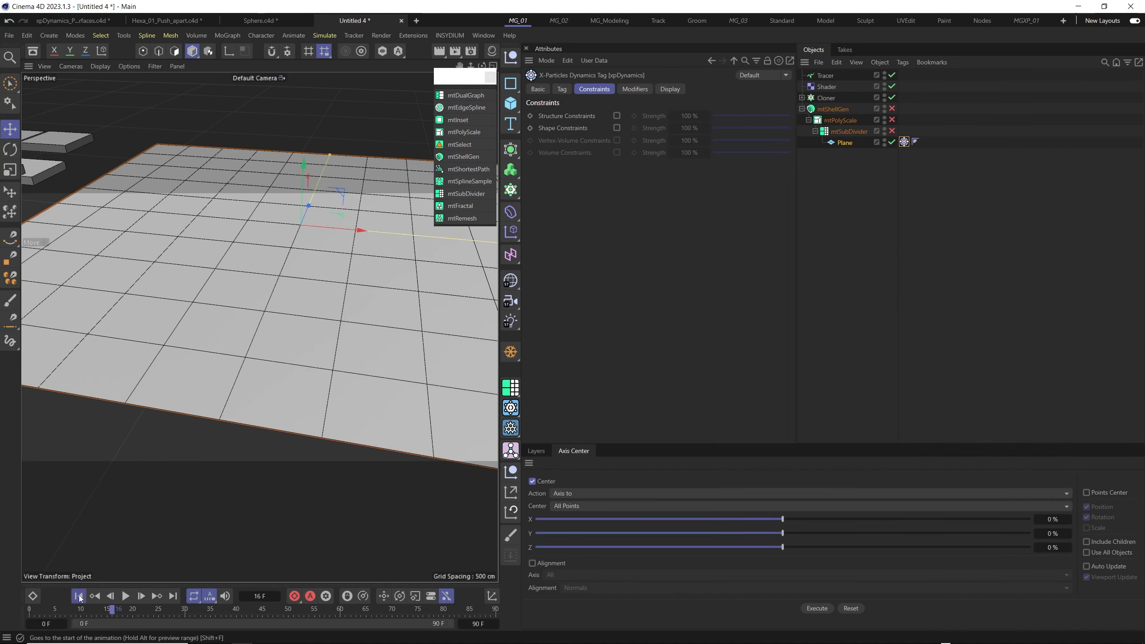
left_click(78, 596)
left_click(125, 596)
left_click(125, 596)
right_click_drag(243, 359, 229, 408, "alt")
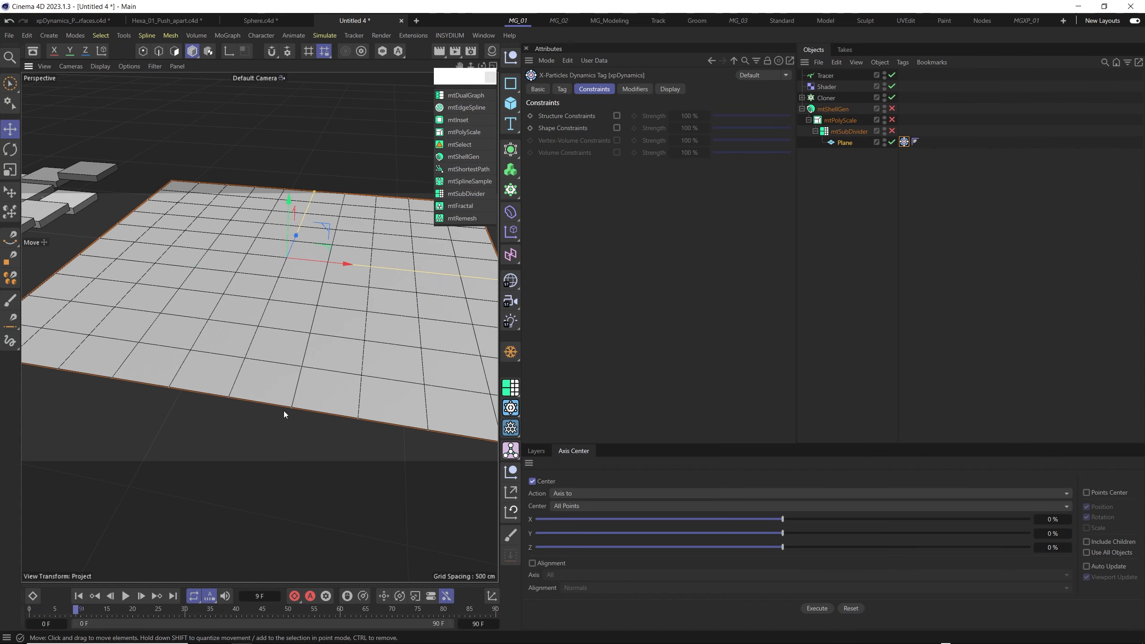
left_click_drag(283, 411, 269, 372, "alt")
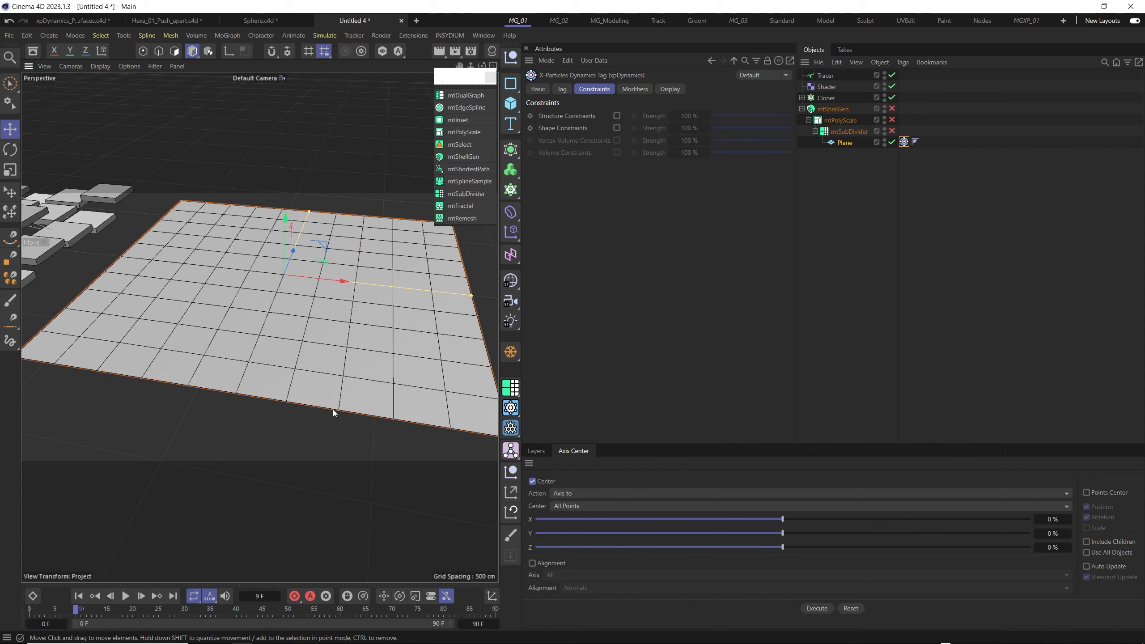
middle_click_drag(156, 379, 259, 380, "alt")
right_click_drag(119, 365, 130, 337, "alt")
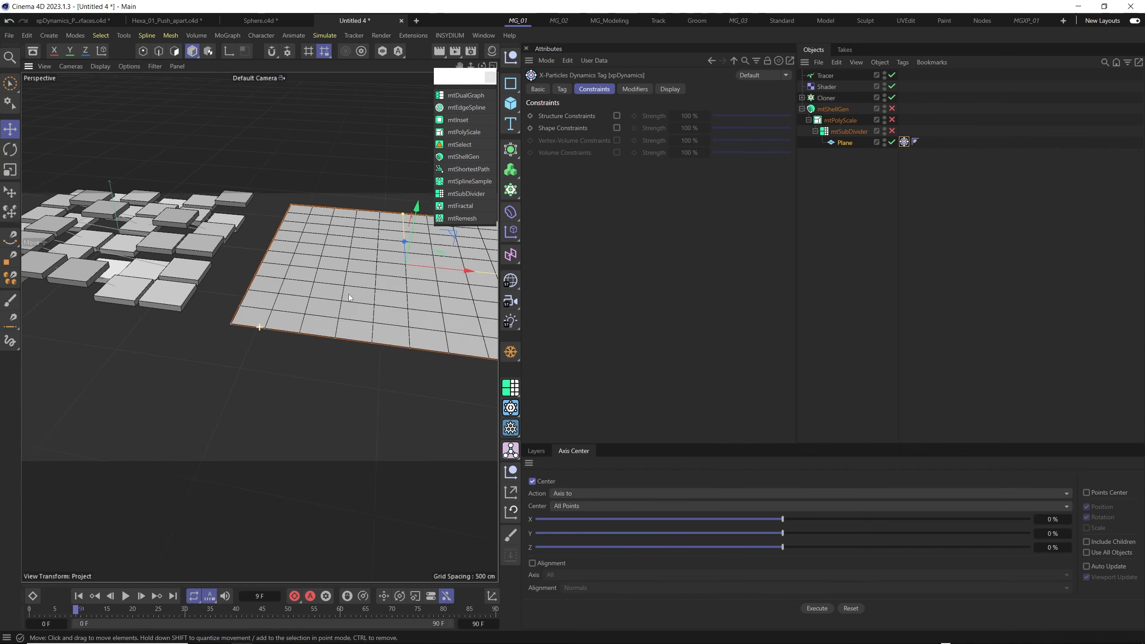
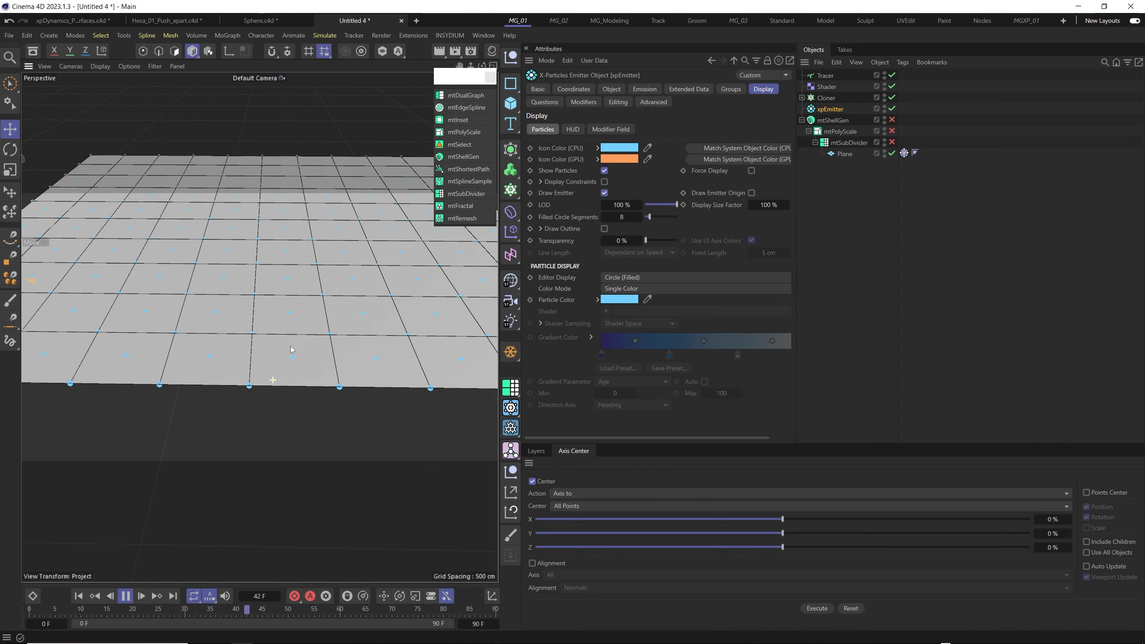
- Enable mtShellGen, mtPolyScale and mtSubDivider again and inspect the tiled plane beside the cloned grid during playback
scroll(291, 275, "down", 5)
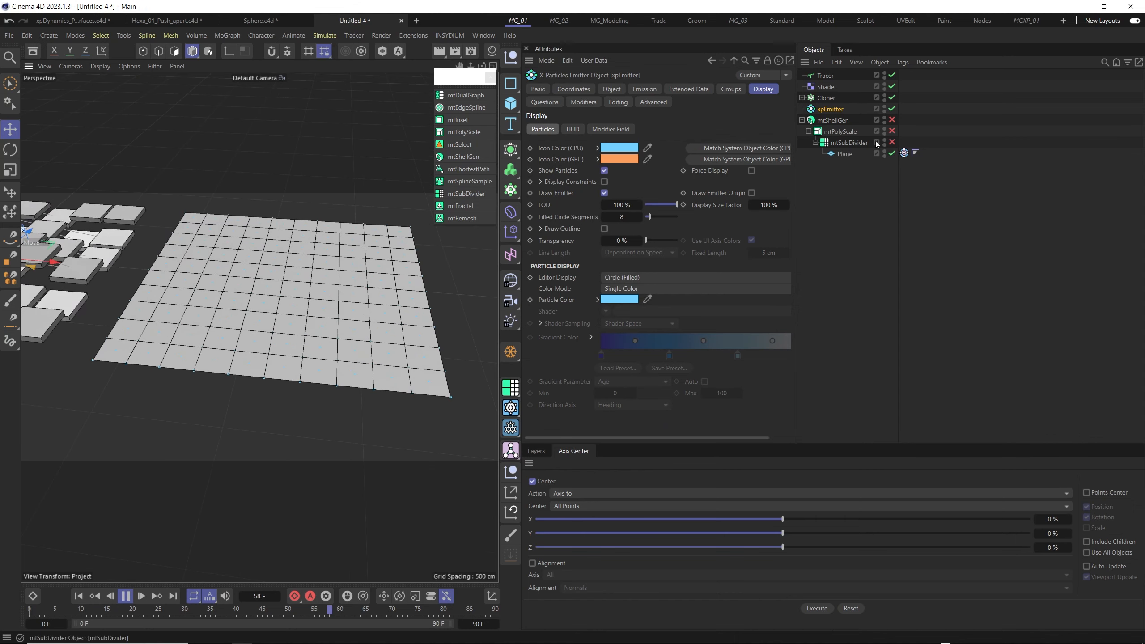
left_click(892, 120)
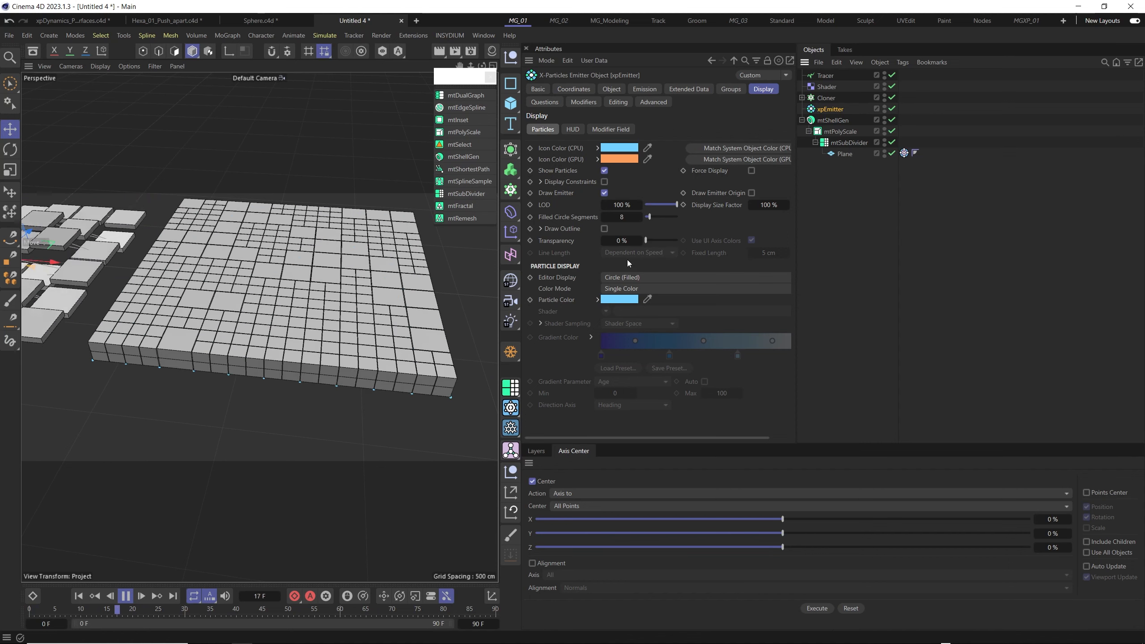
left_click(849, 143)
left_click(844, 132)
left_click(840, 120)
left_click(851, 143)
left_click(840, 121)
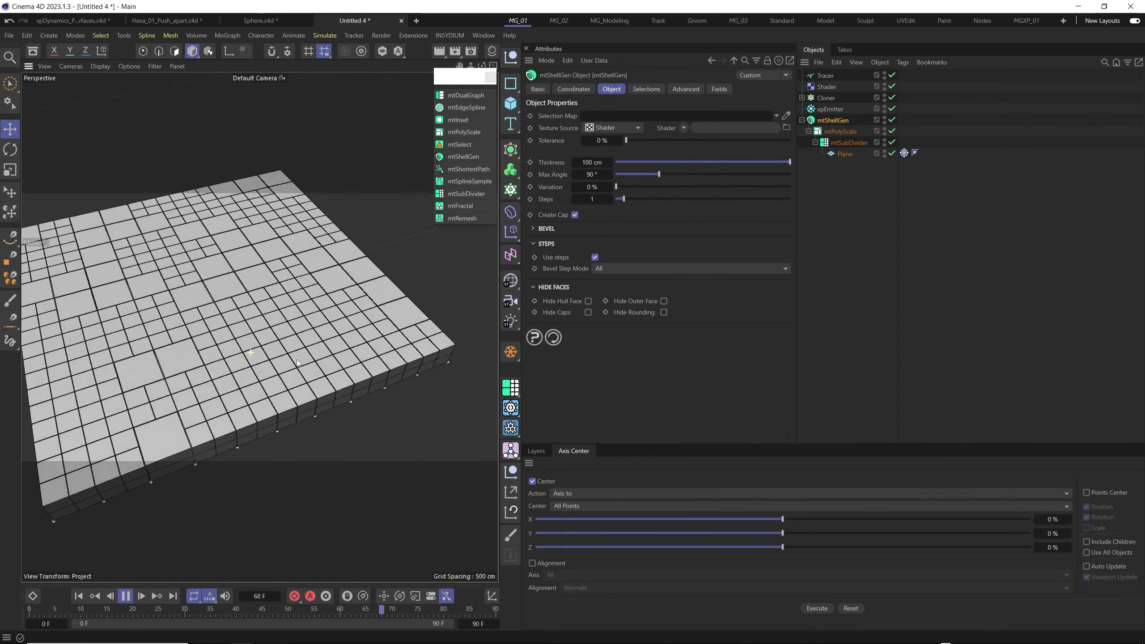
scroll(239, 361, "down", 3)
middle_click_drag(196, 358, 248, 356, "alt")
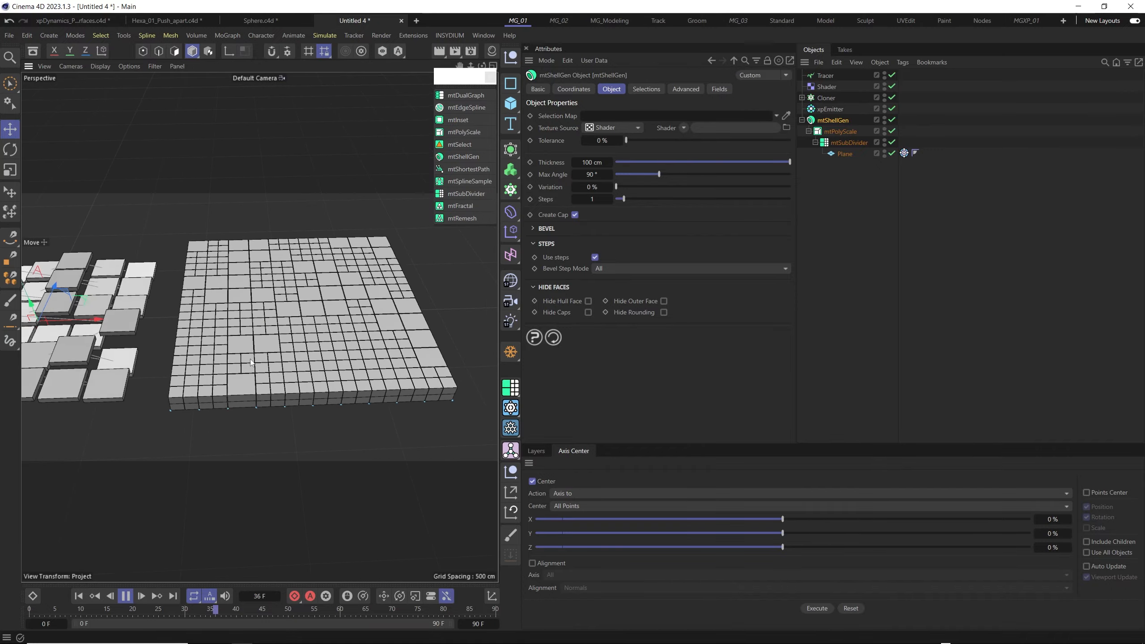
mouse_move(247, 355)
left_mouse_down("alt")
mouse_move(298, 302)
mouse_move(301, 332)
mouse_move(270, 364)
left_mouse_up("alt")
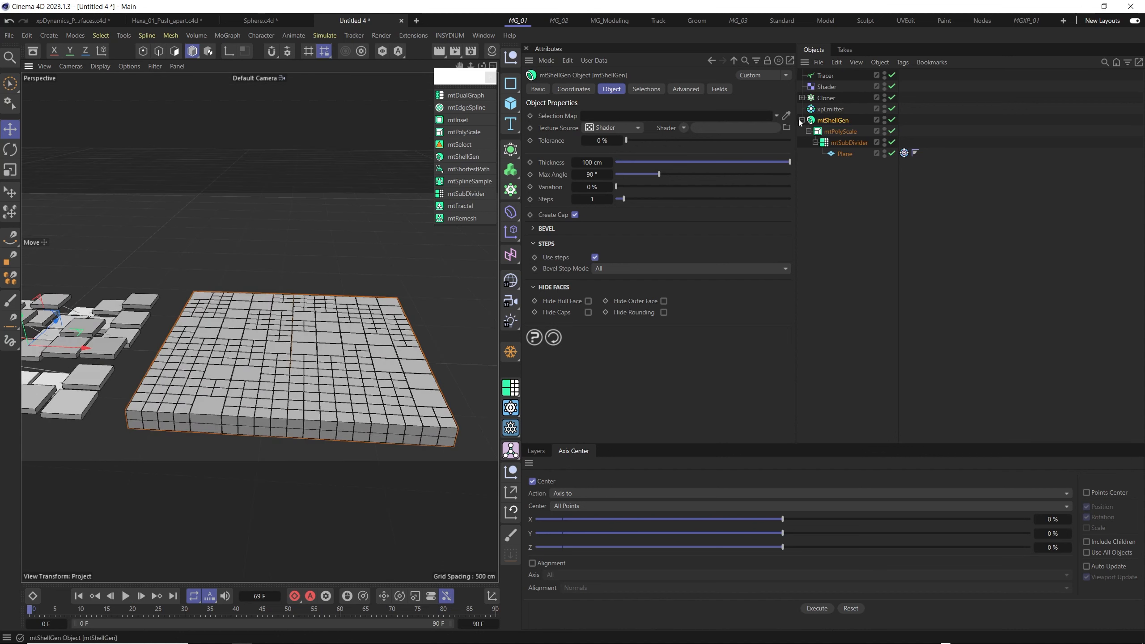
- Return to the first frame, close the floating MeshTools palette and add an xpFlowField dynamics object
left_click(904, 154)
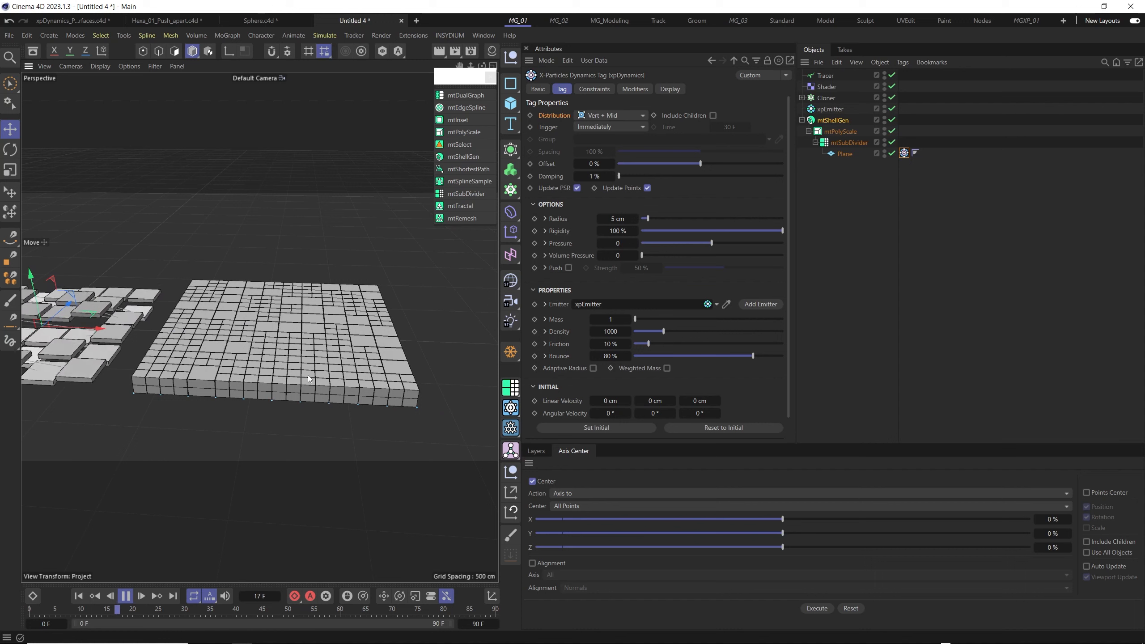
left_click(80, 596)
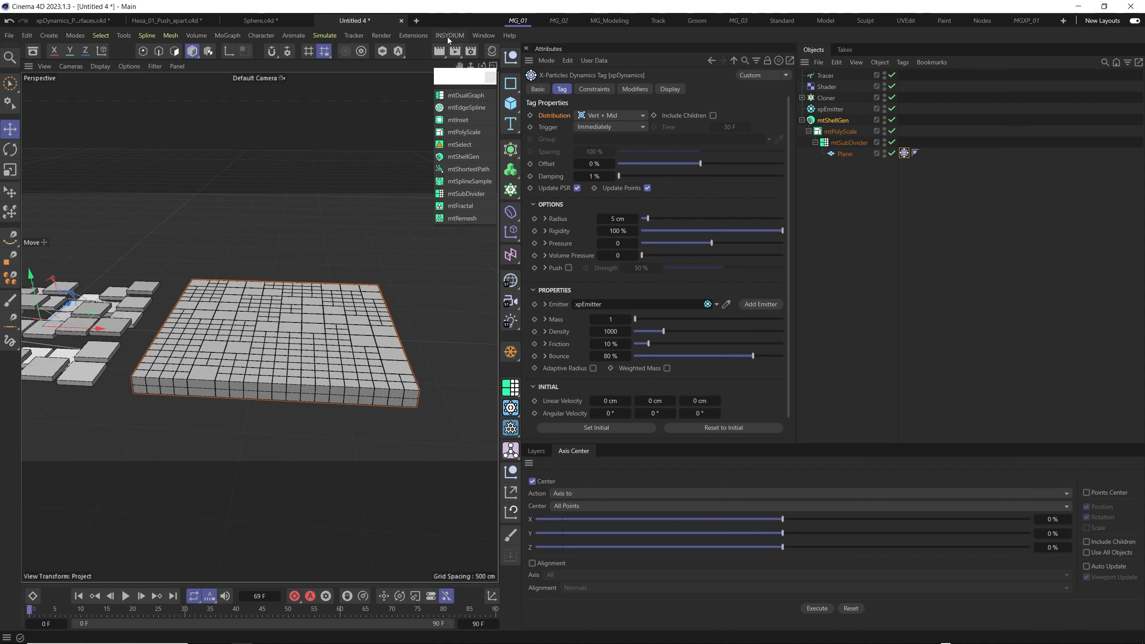
left_click(490, 78)
left_click(446, 36)
mouse_move(468, 75)
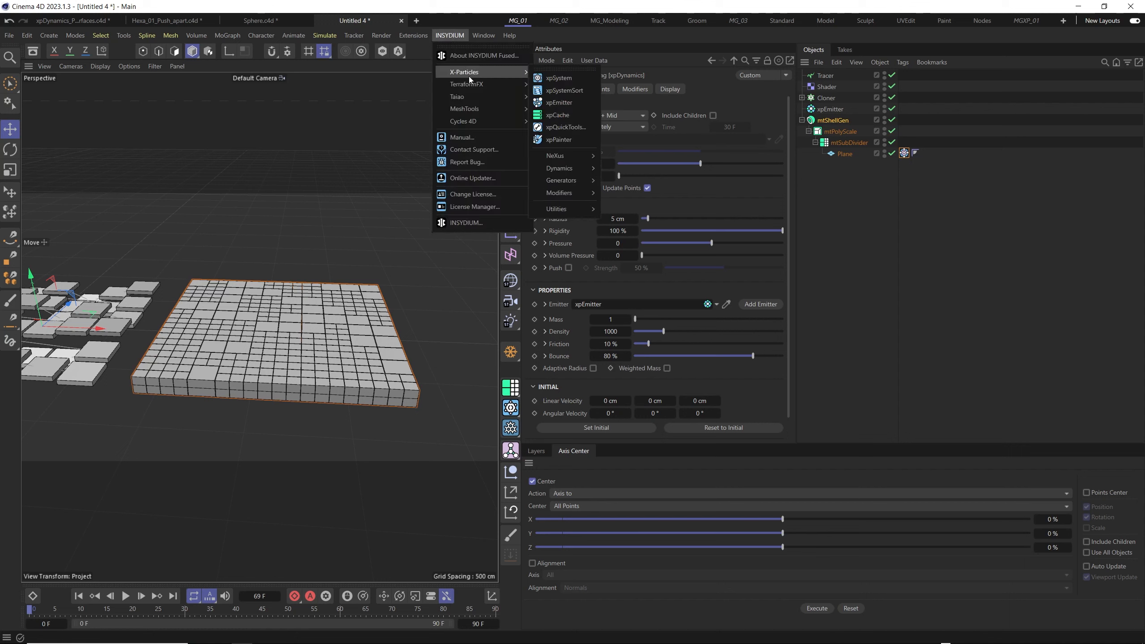
mouse_move(559, 185)
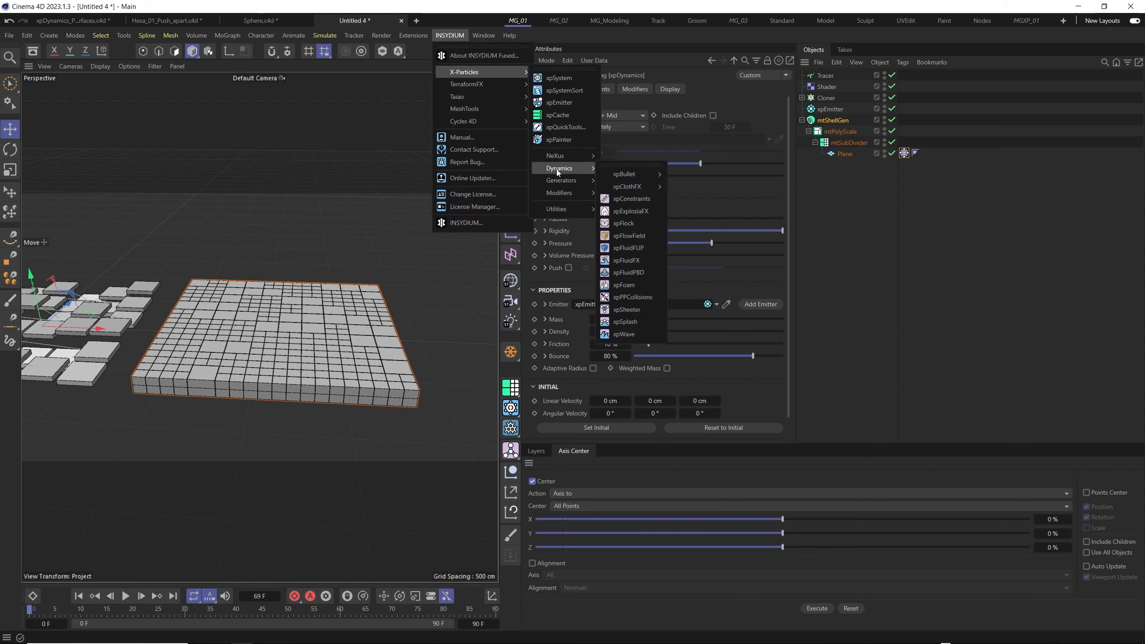
left_click(643, 236)
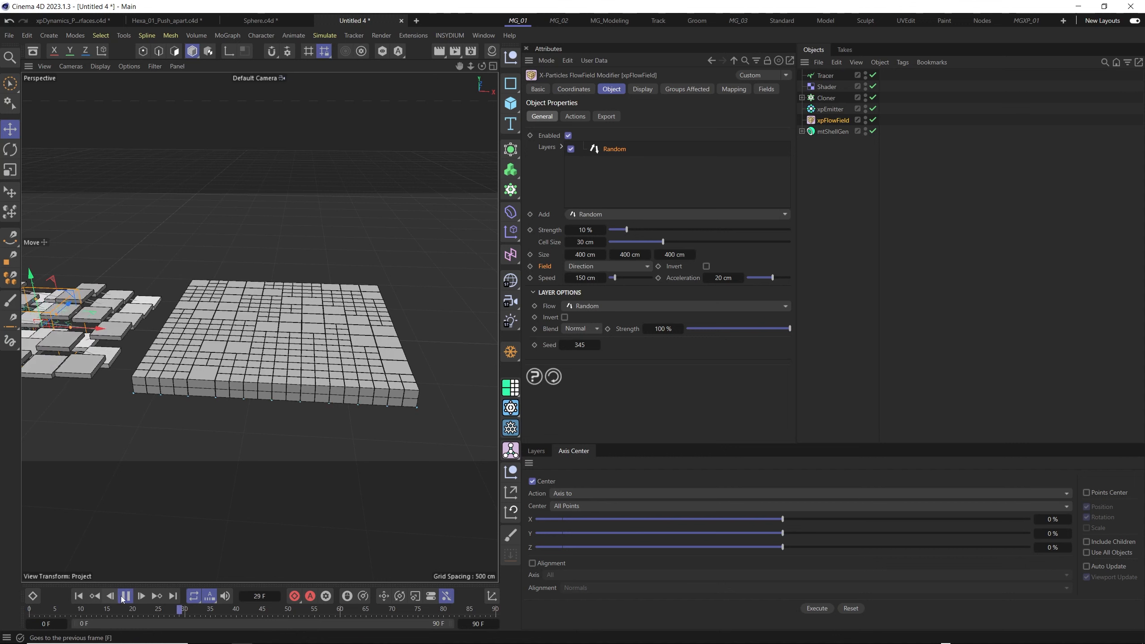
- Move the xpFlowField over the tiled plane and set its size to 600 cm on all three axes
right_click_drag(113, 373, 83, 356, "alt")
middle_click_drag(84, 357, 192, 361, "alt")
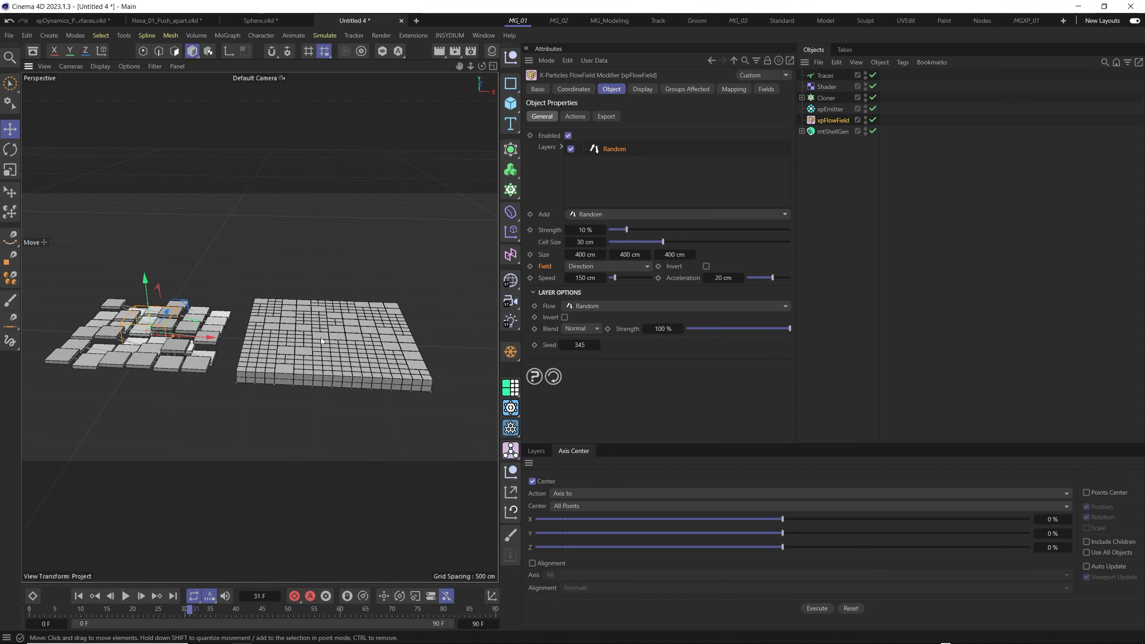
scroll(185, 338, "up", 2)
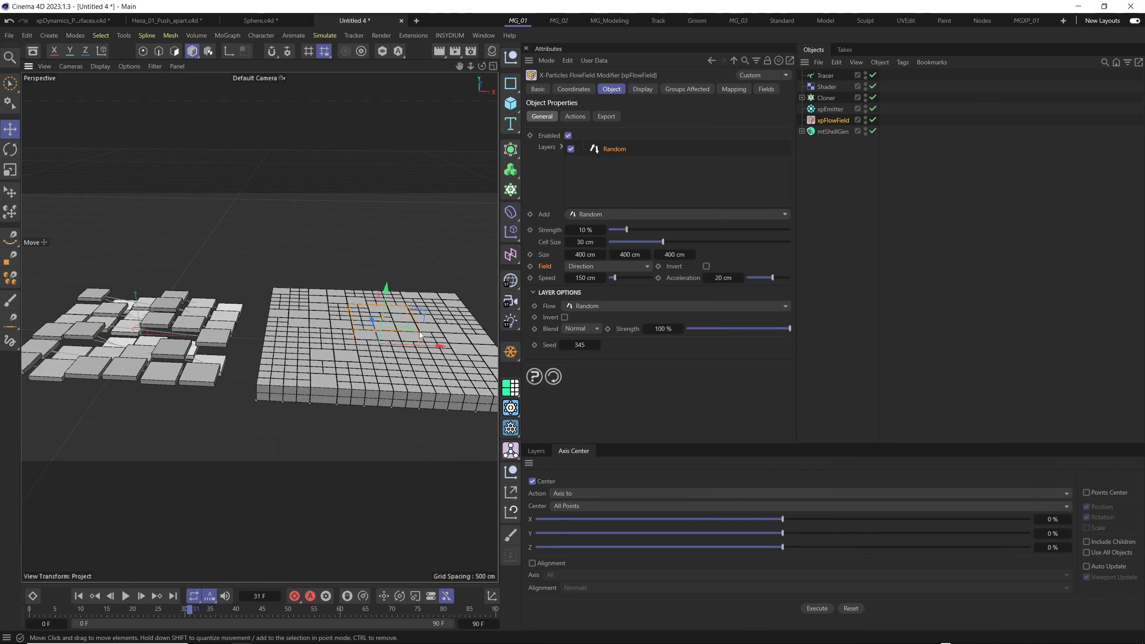
left_click_drag(419, 334, 355, 337, "alt")
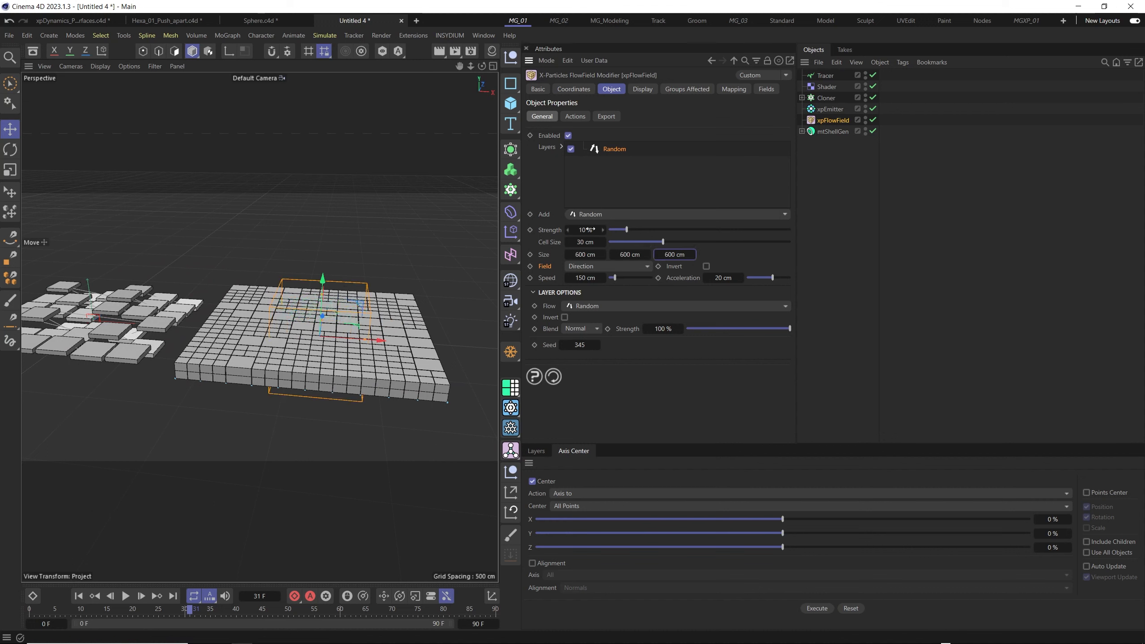
left_click_drag(431, 352, 360, 371, "alt")
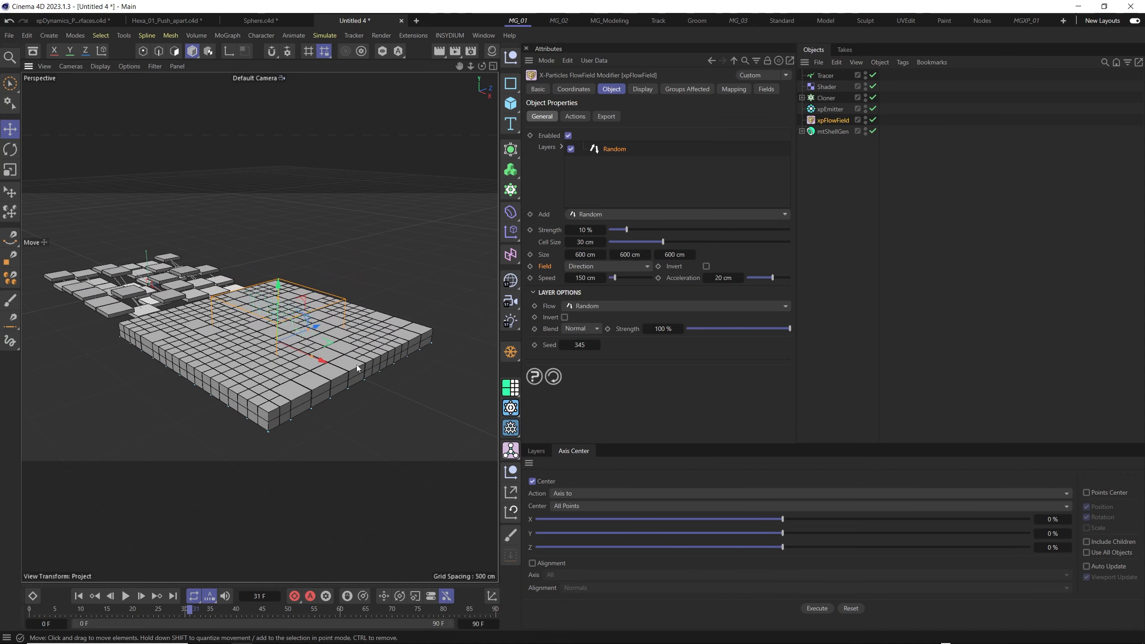
- Scale the xpFlowField up uniformly to about 2095 cm per side so that it encloses the whole tiled plane
key("t")
left_click_drag(306, 303, 349, 277)
right_click_drag(296, 288, 280, 324, "alt")
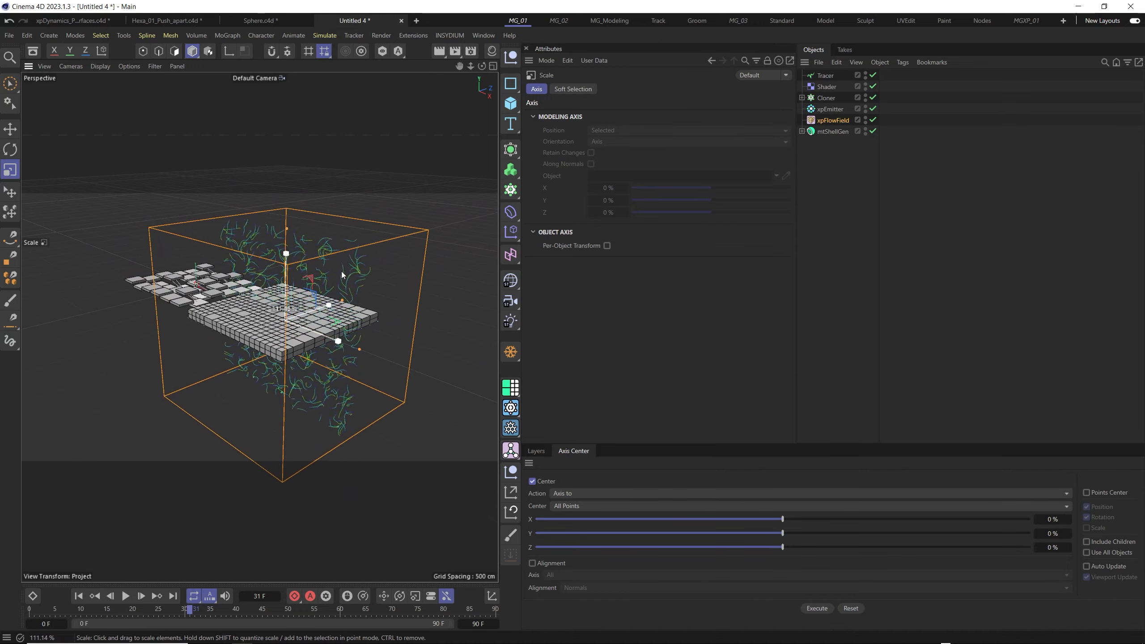
mouse_move(342, 272)
left_mouse_down()
mouse_move(365, 261)
mouse_move(352, 287)
left_mouse_up()
right_click_drag(318, 321, 355, 289, "alt")
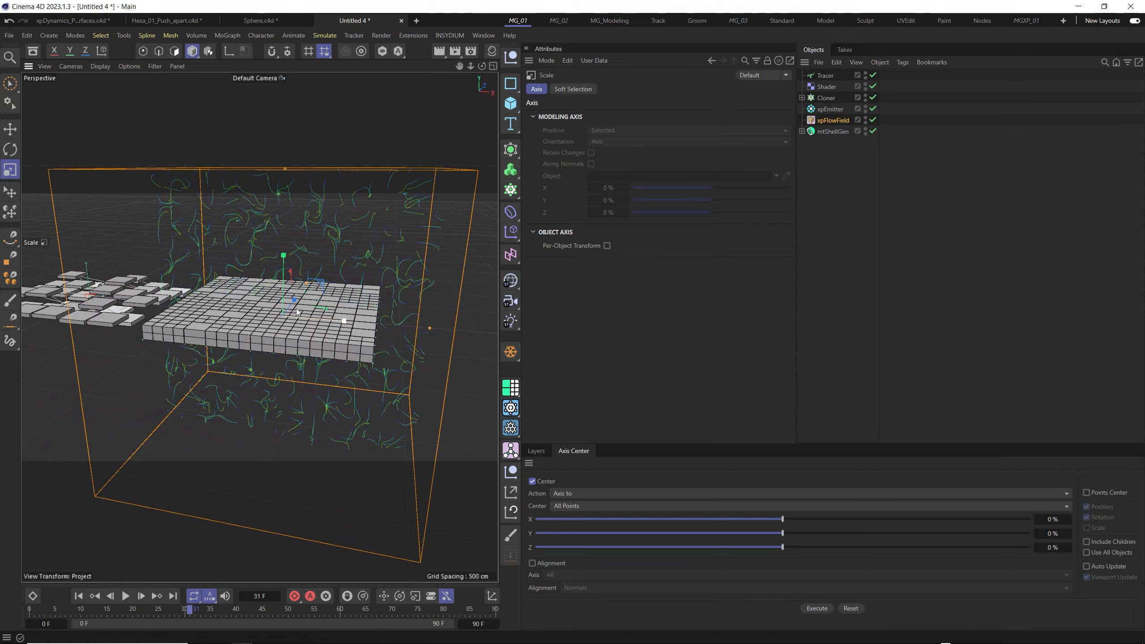
left_click_drag(296, 310, 312, 341, "alt")
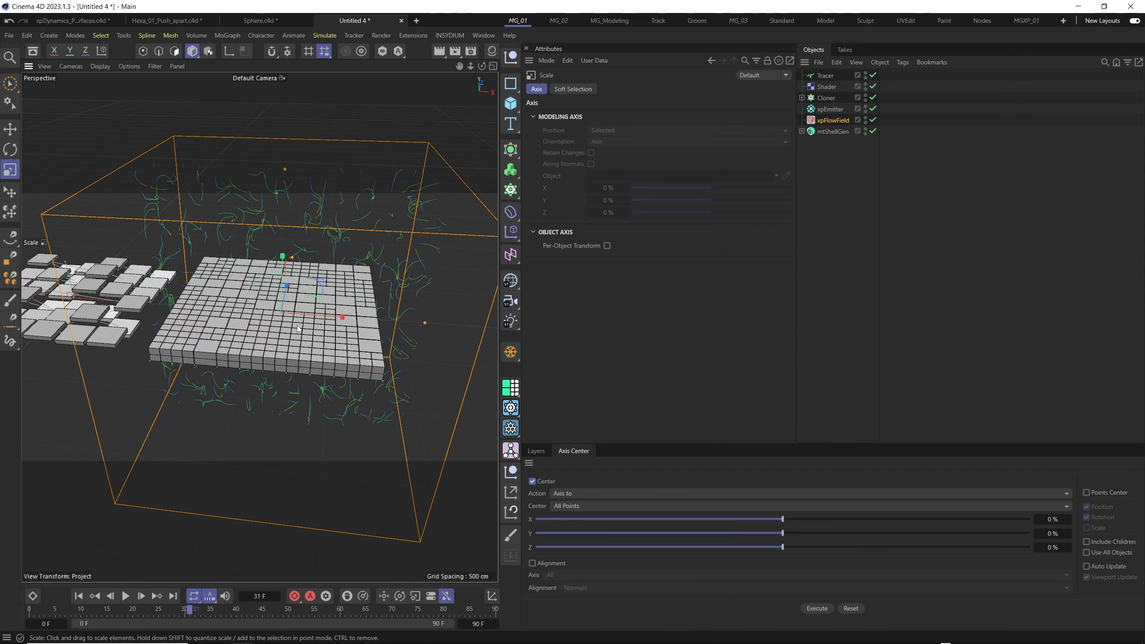
scroll(299, 308, "down", 3)
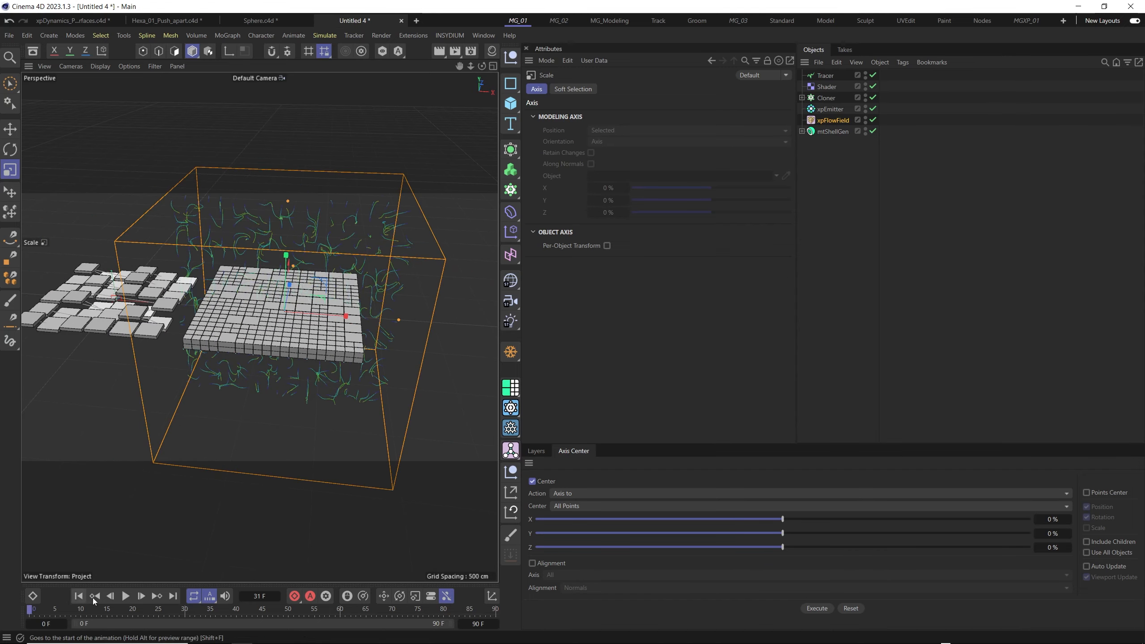
- Play the animation, set the xpFlowField's Field mode to Velocity and inspect how the tiled plane moves
left_click(126, 597)
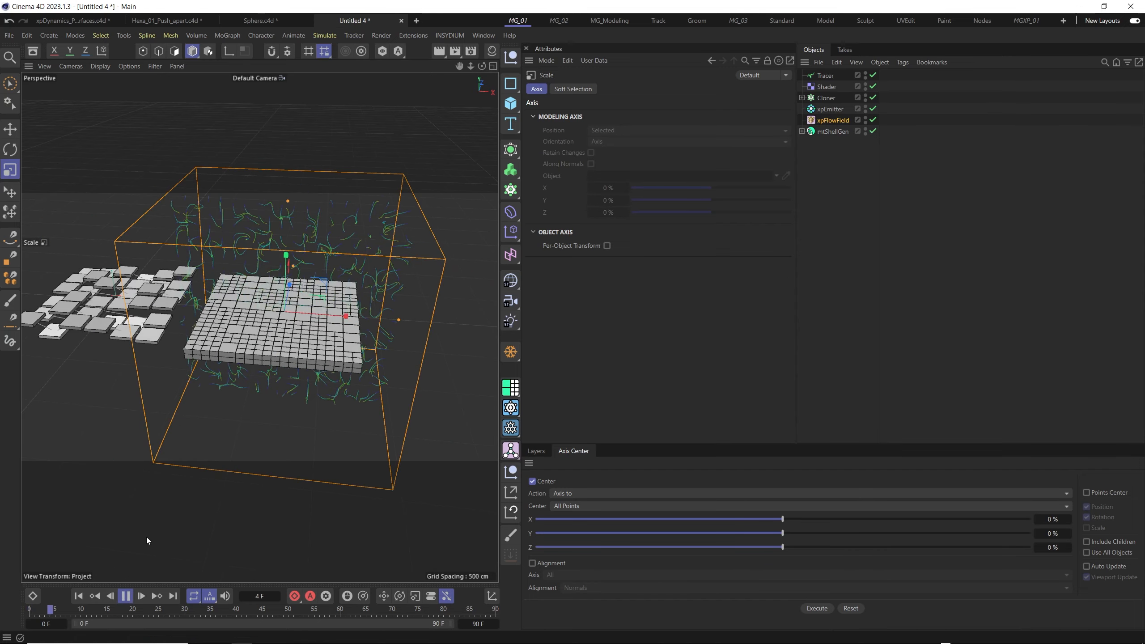
left_click_drag(248, 387, 402, 310, "alt")
left_click(816, 120)
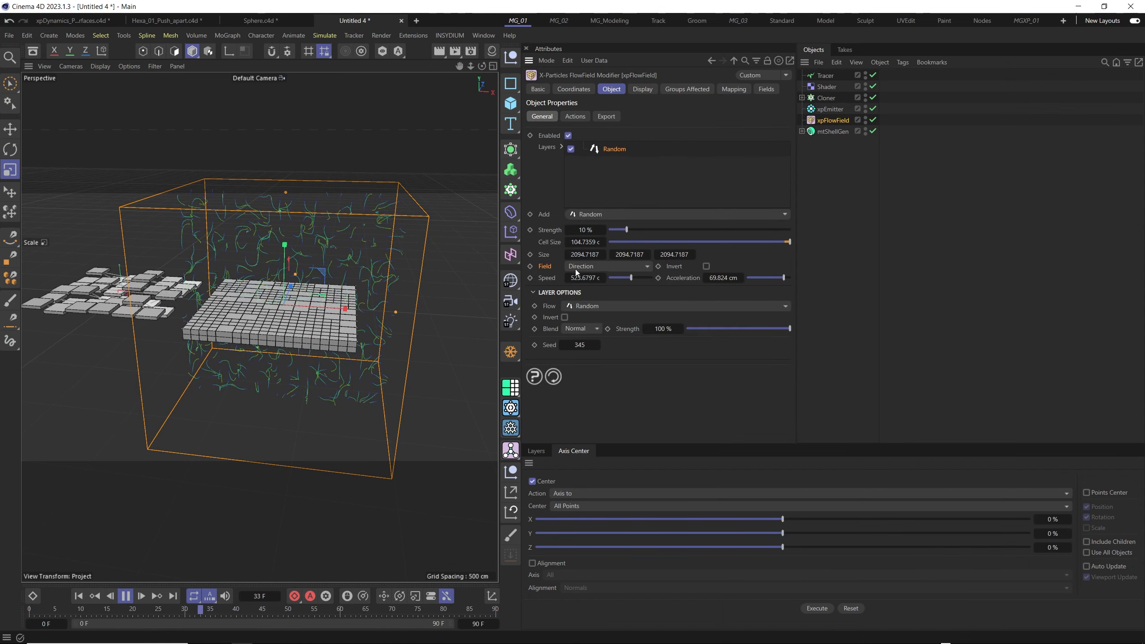
left_click(615, 265)
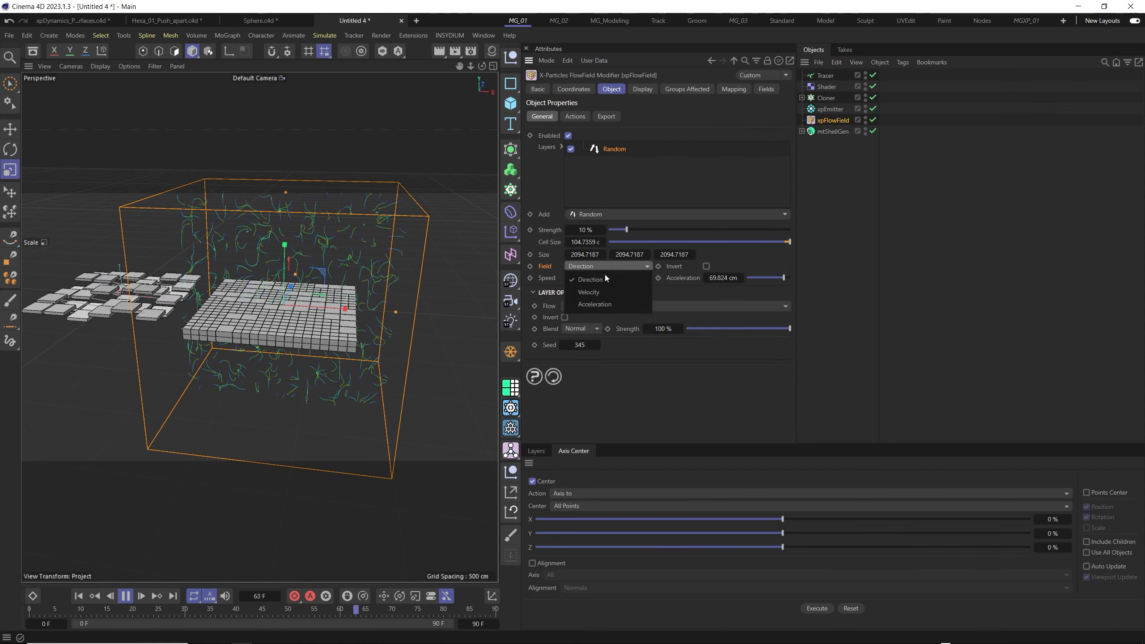
left_click(589, 292)
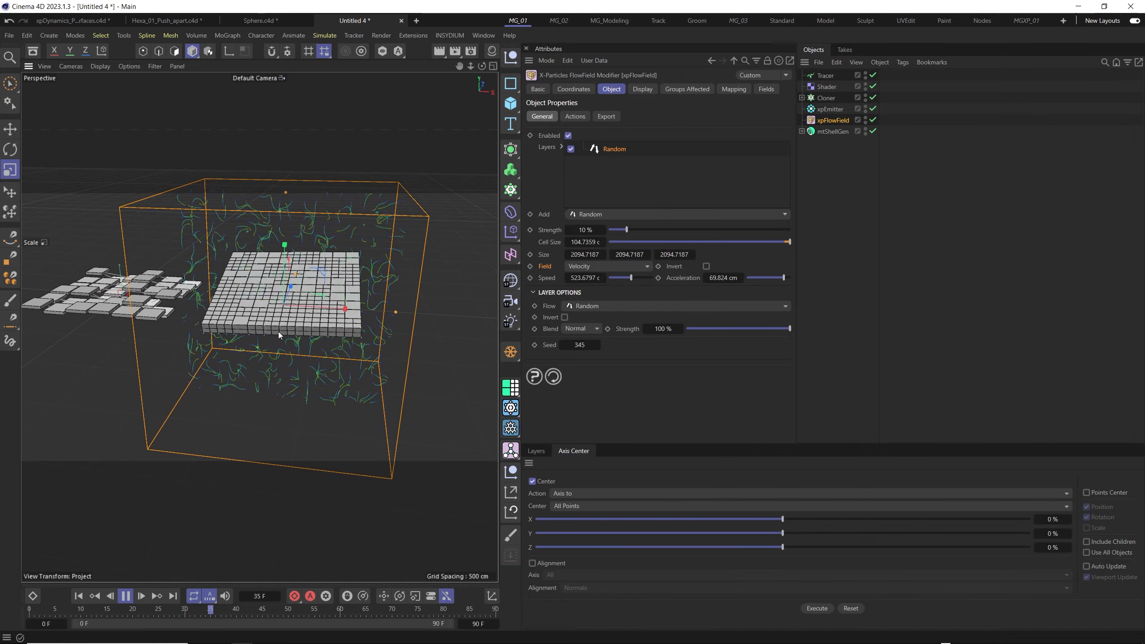
scroll(278, 329, "up", 6)
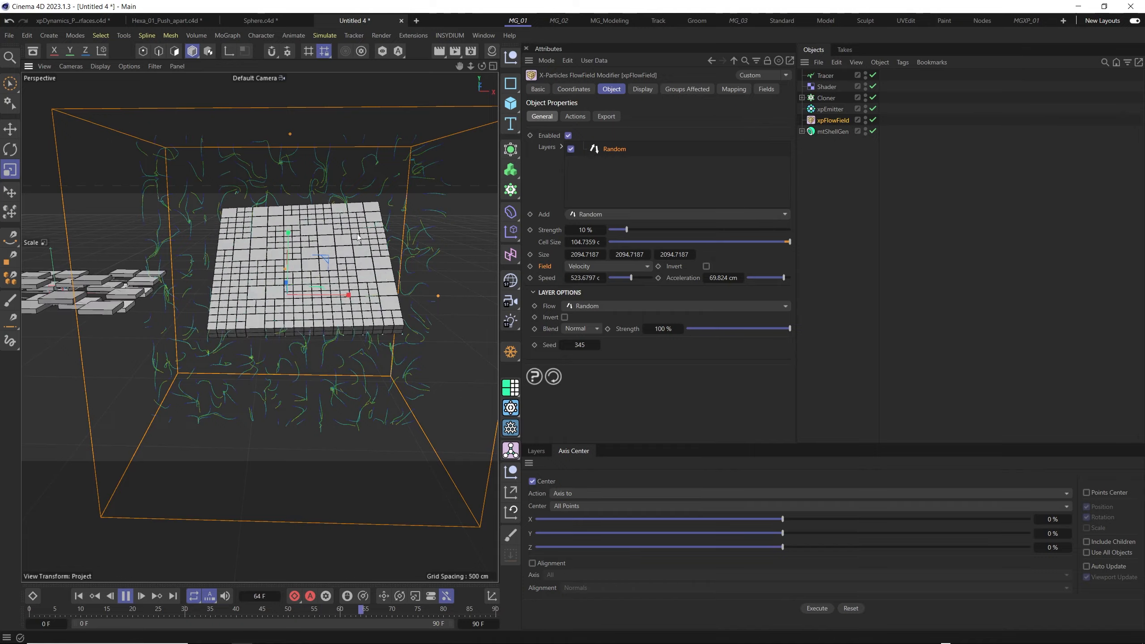
left_click_drag(373, 306, 320, 302, "alt")
scroll(301, 318, "up", 5)
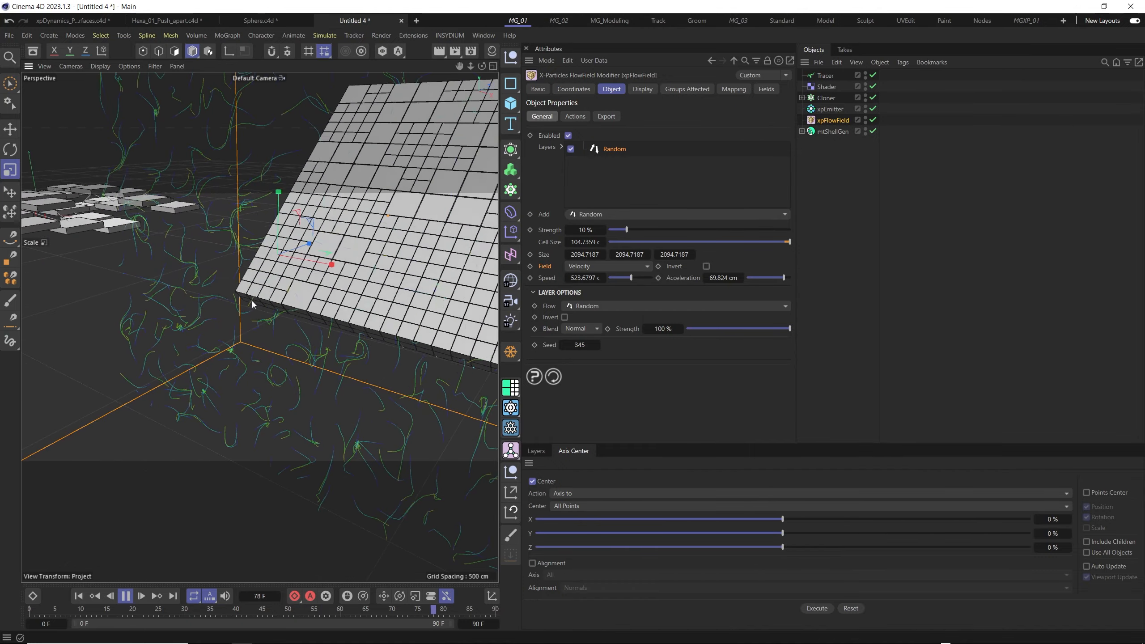
scroll(252, 305, "down", 5)
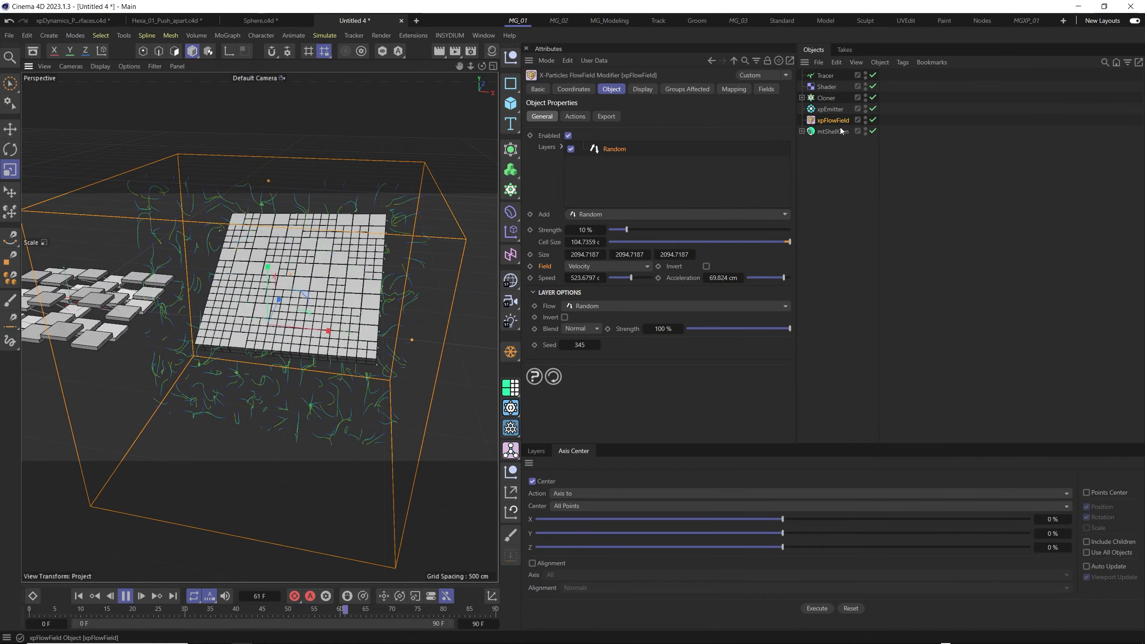
- Set the Rigidity of the Plane's xpDynamics tag to 0 %
left_click(801, 131)
left_click(903, 164)
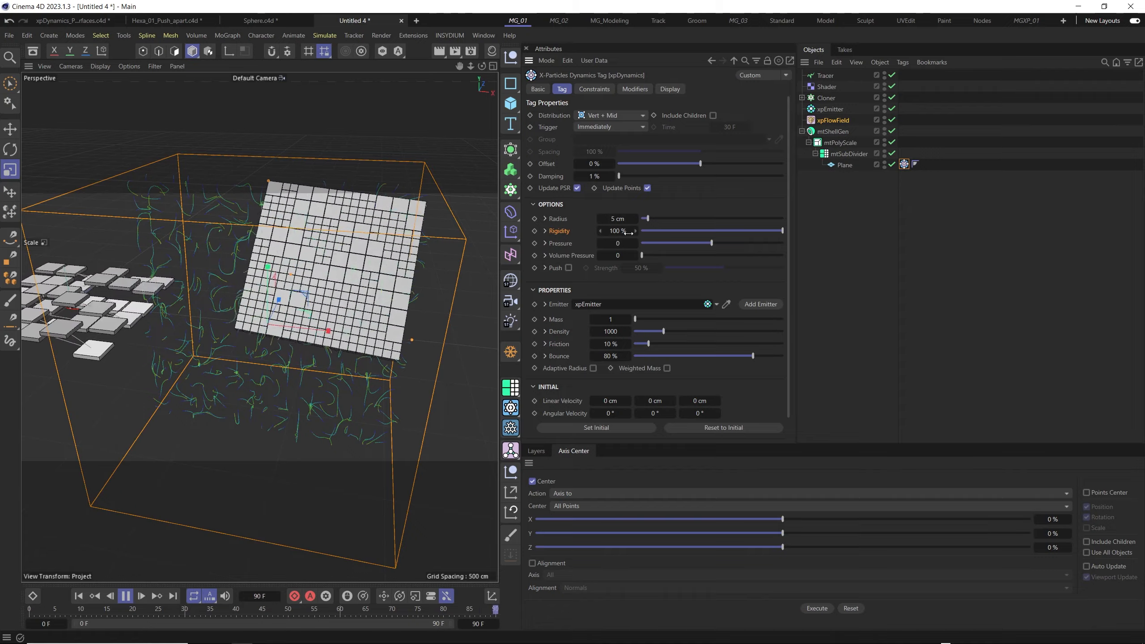
scroll(336, 340, "down", 2)
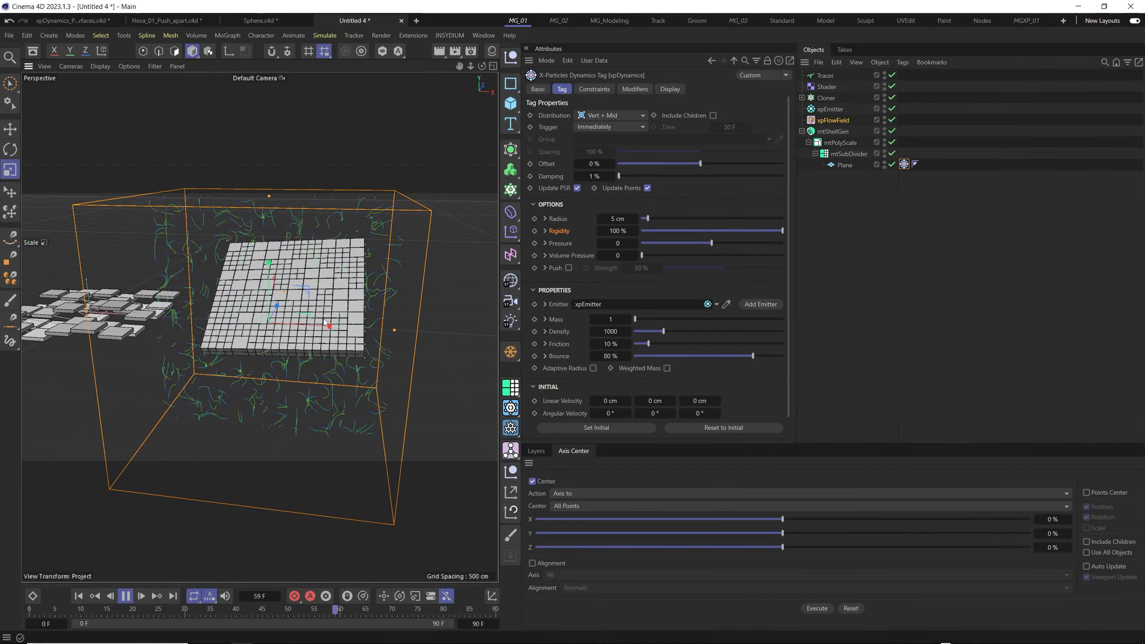
scroll(250, 358, "up", 5)
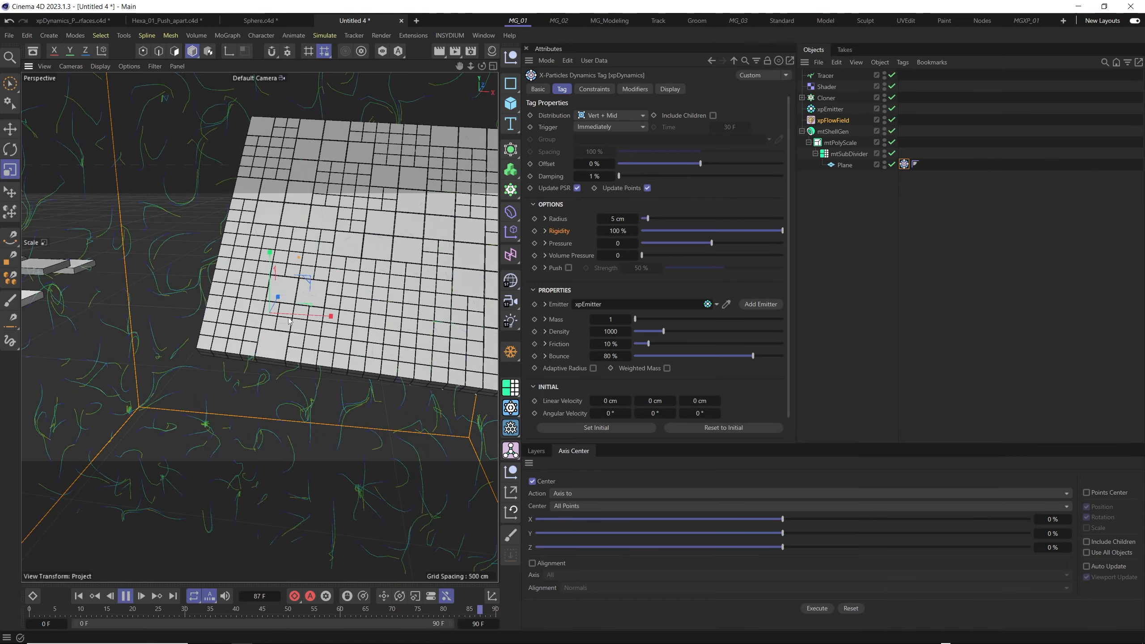
left_click(693, 230)
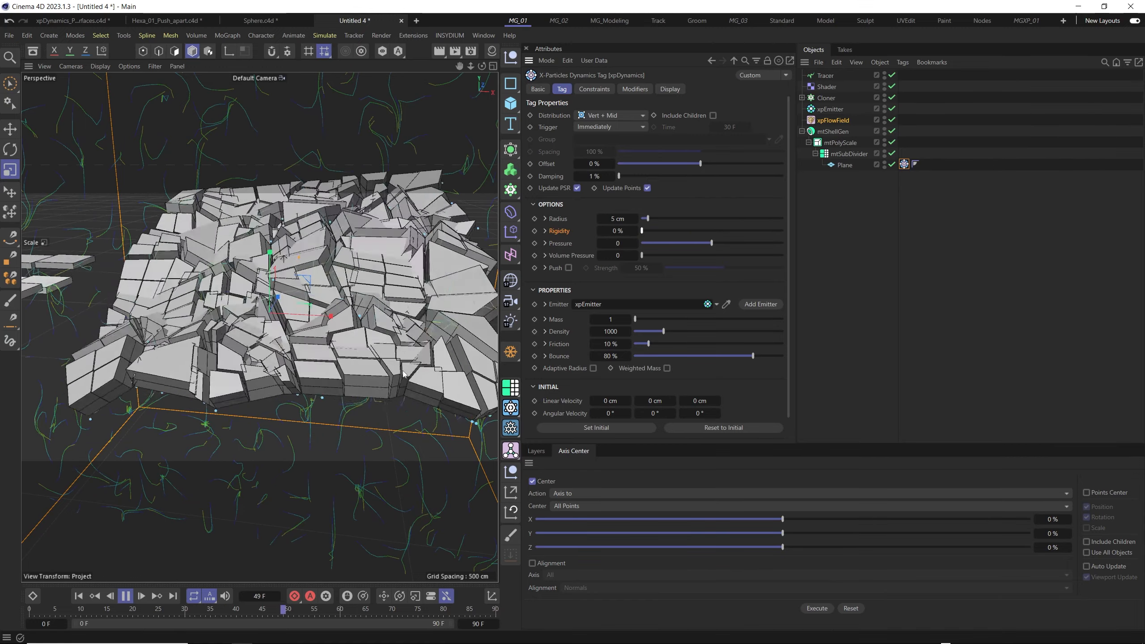
- Replay the animation from the first frame and watch how the tiled plane deforms
left_click(126, 596)
scroll(255, 440, "down", 4)
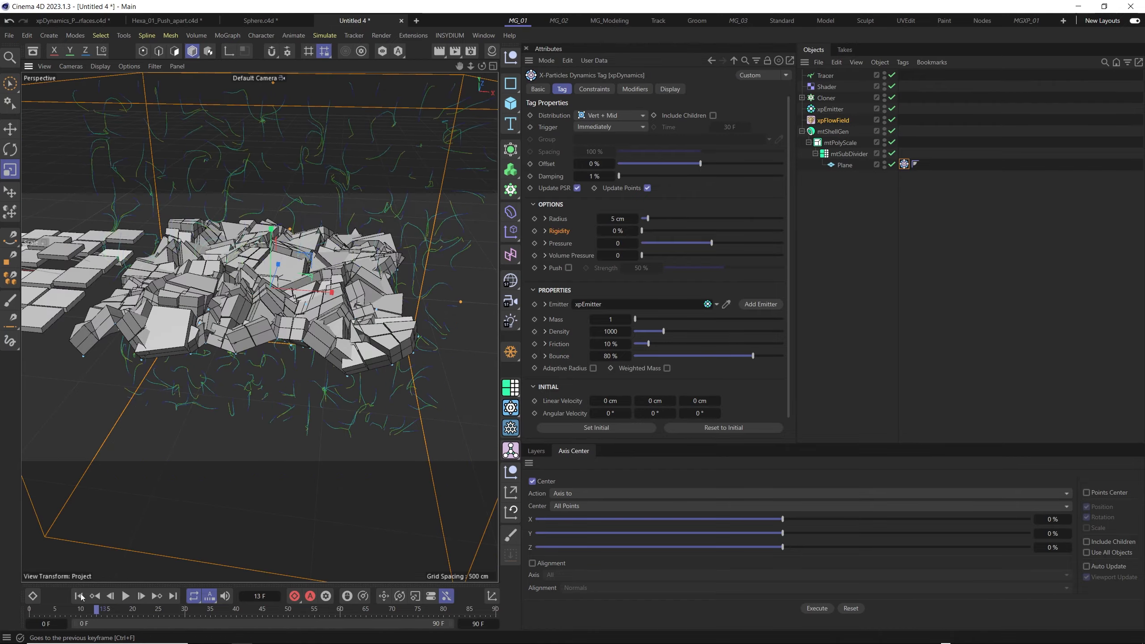
left_click(79, 596)
left_click(125, 596)
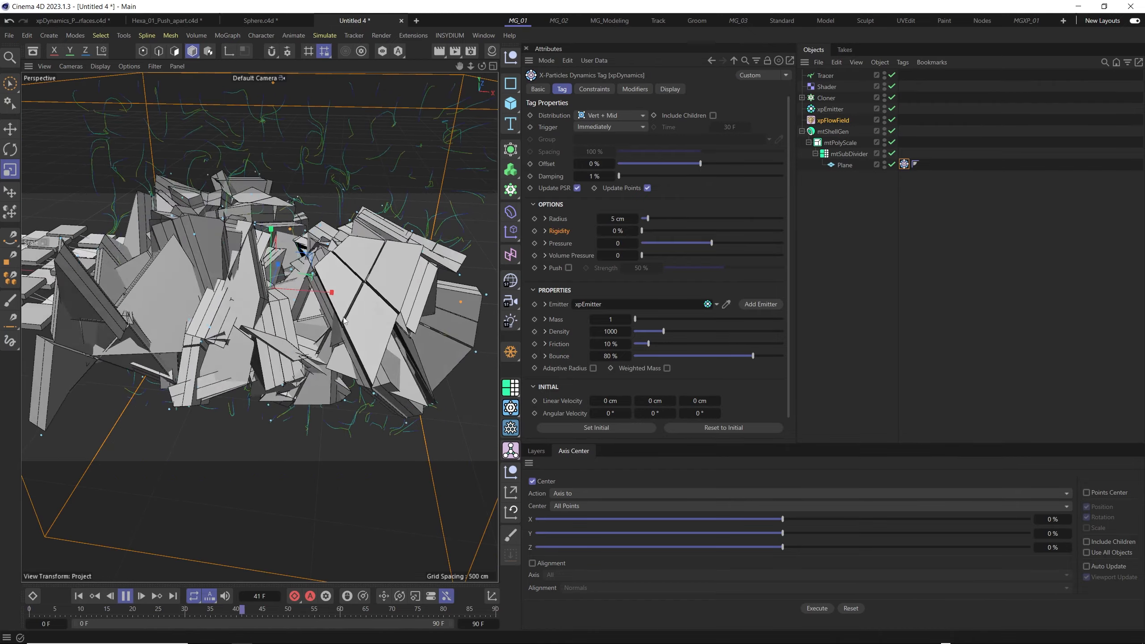
scroll(304, 299, "down", 3)
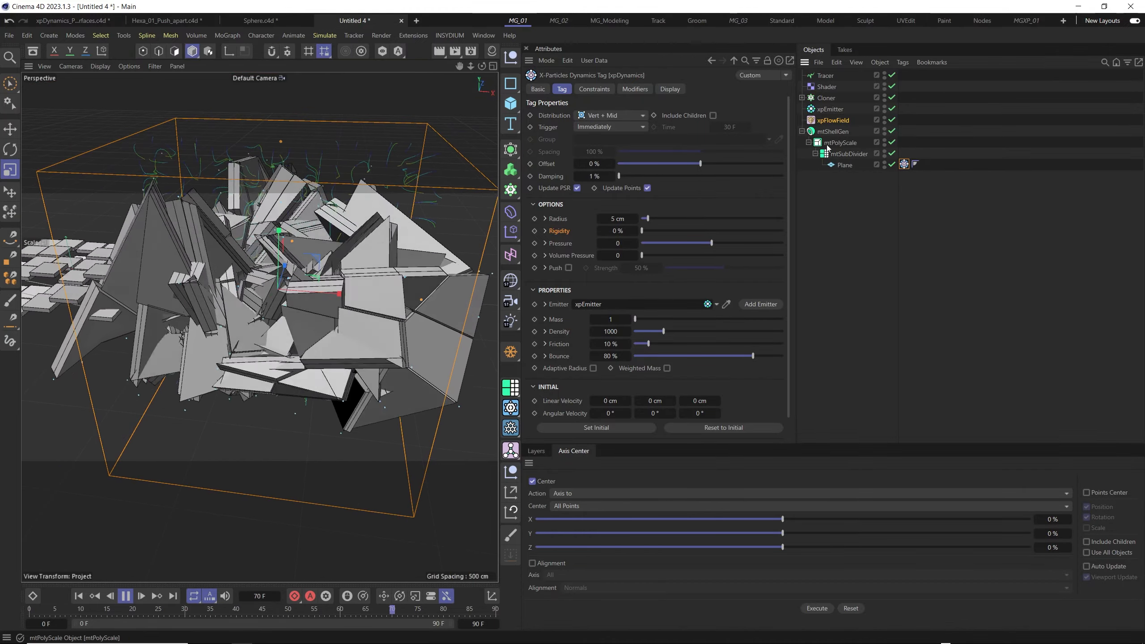
- Enable Structure Constraints in the Plane's xpDynamics tag and inspect the deforming tiles from several angles
left_click(600, 89)
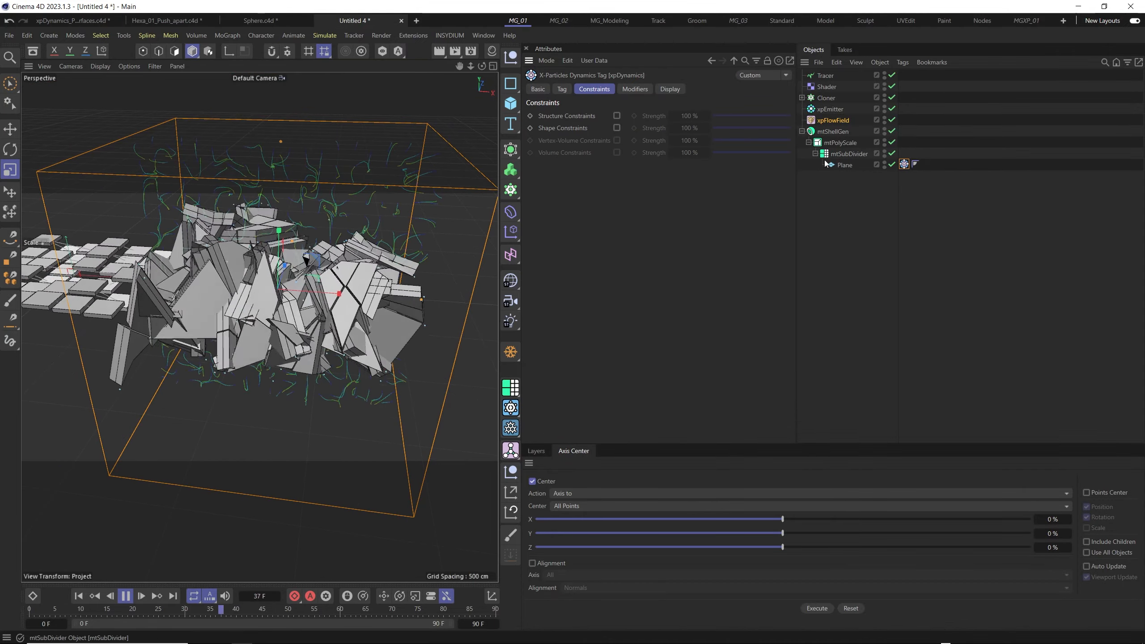
left_click(616, 116)
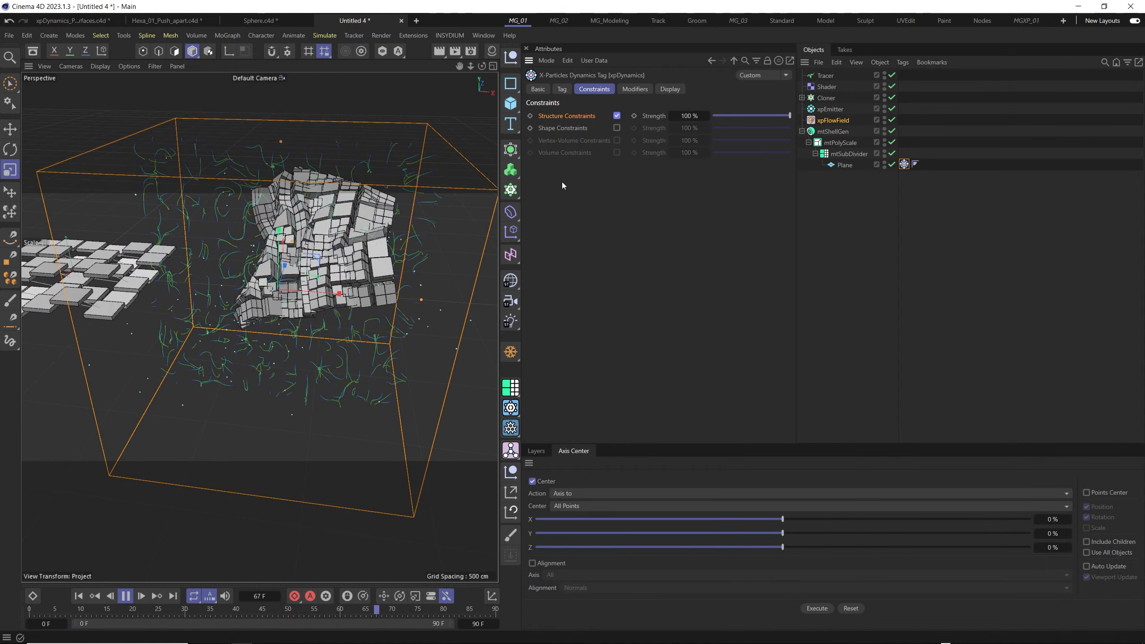
scroll(321, 261, "up", 5)
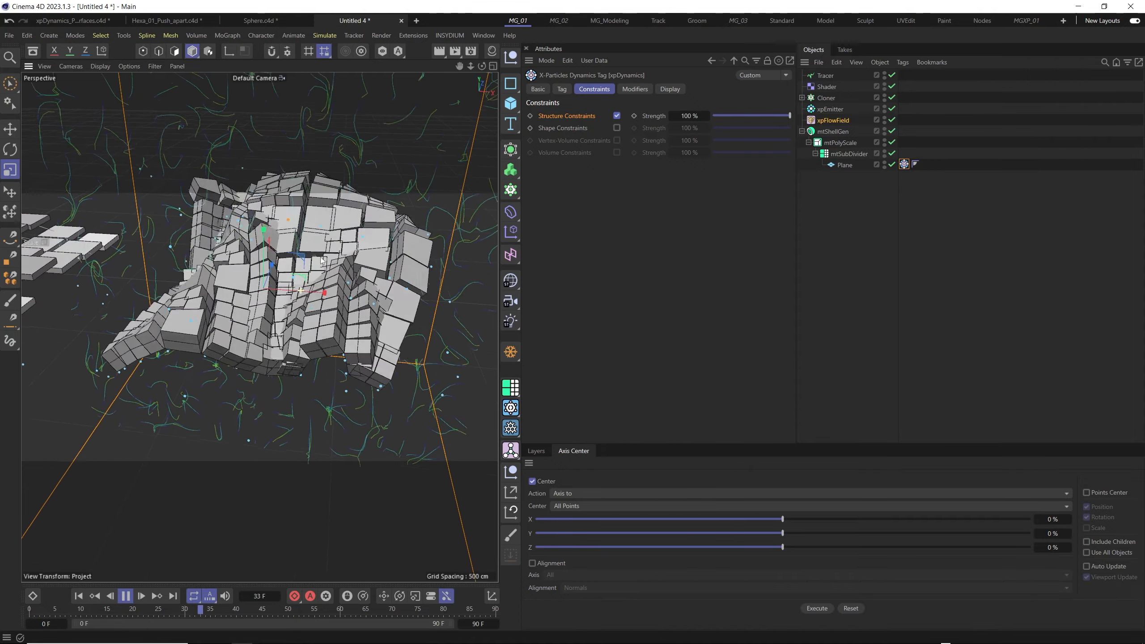
scroll(332, 257, "down", 5)
left_click_drag(331, 294, 334, 260, "alt")
middle_click_drag(373, 257, 341, 303, "alt")
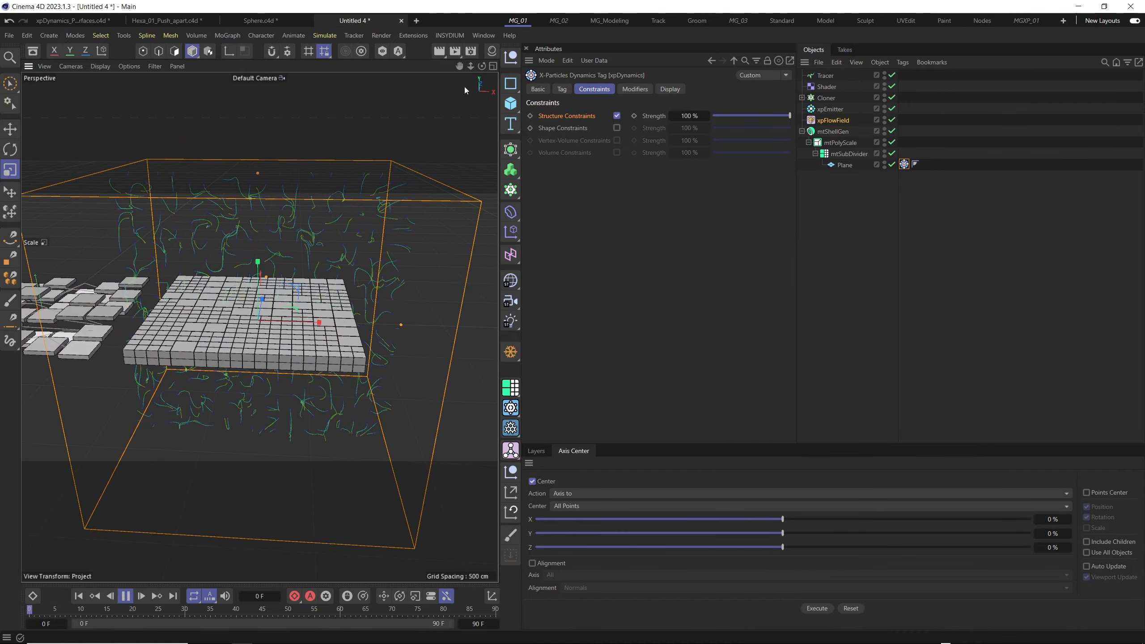
- Add an xpConstraints object to the scene and enable Connect Within Distance in its connections
left_click(439, 37)
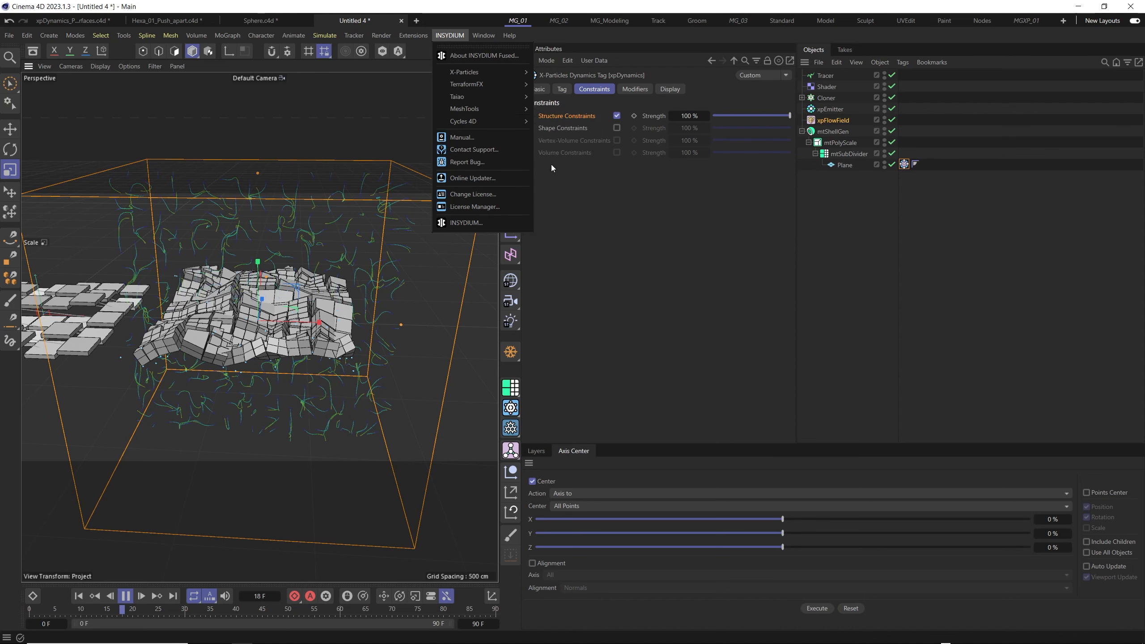
mouse_move(479, 72)
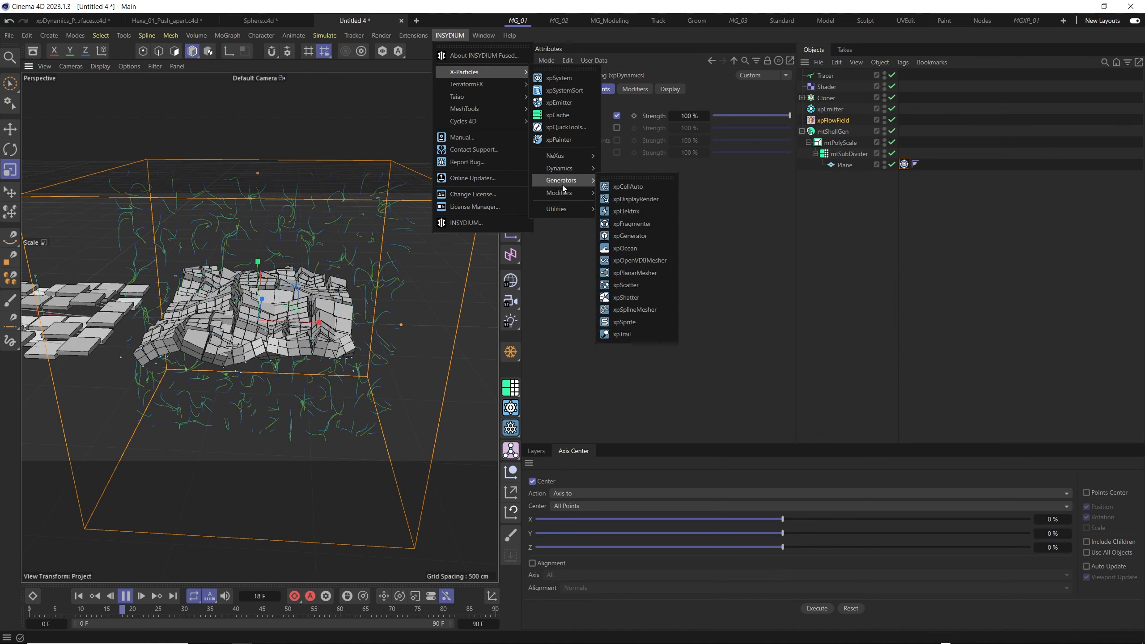
mouse_move(567, 168)
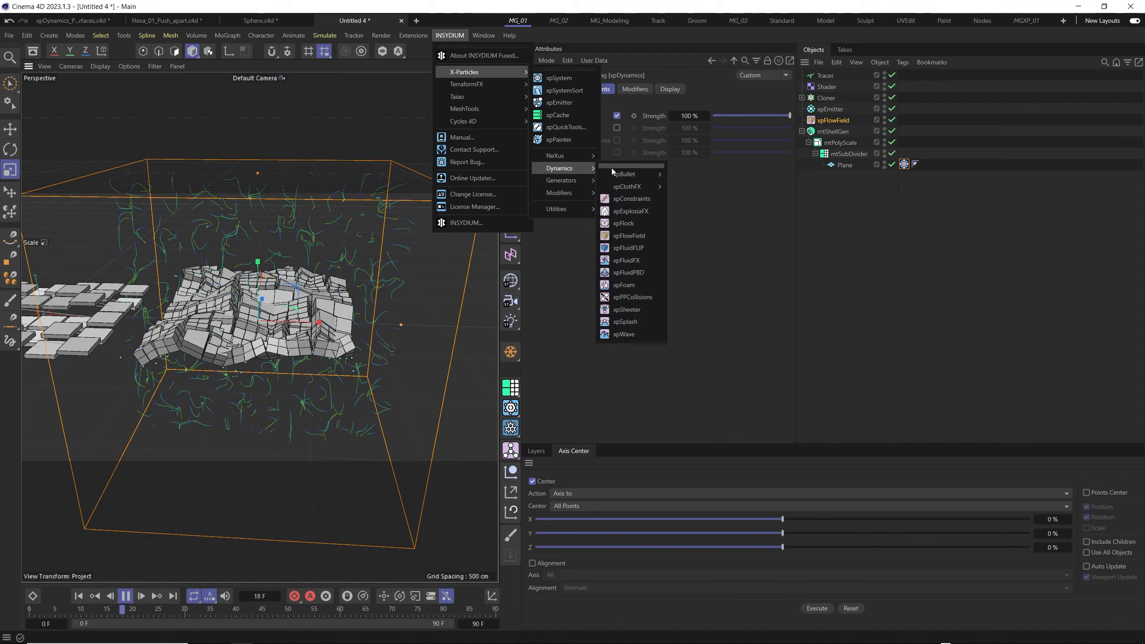
left_click(624, 201)
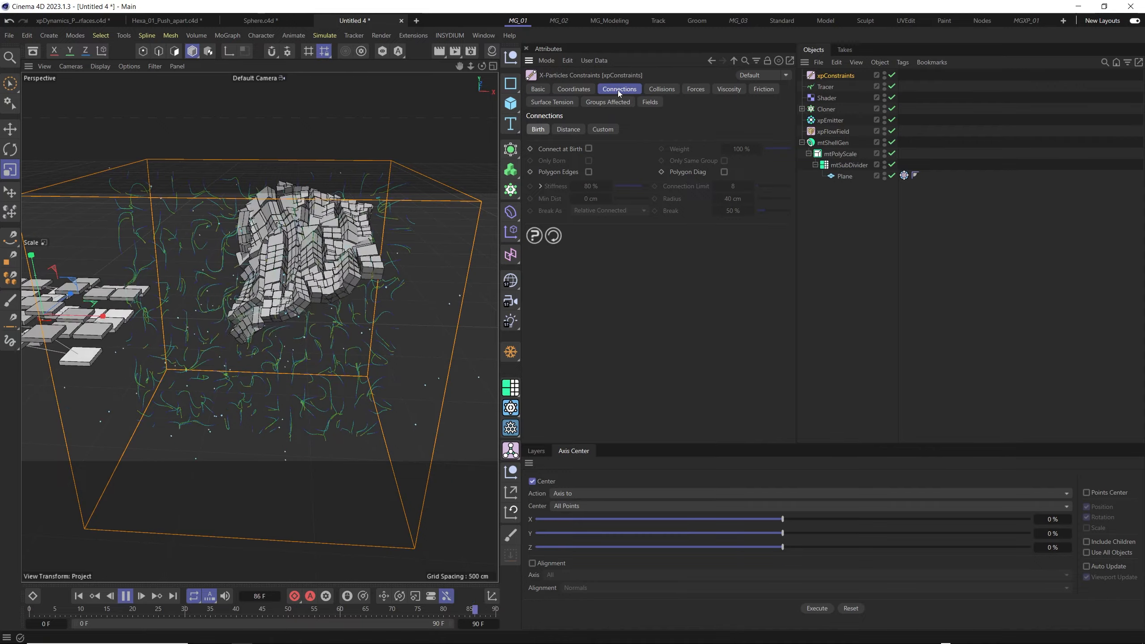
left_click(568, 128)
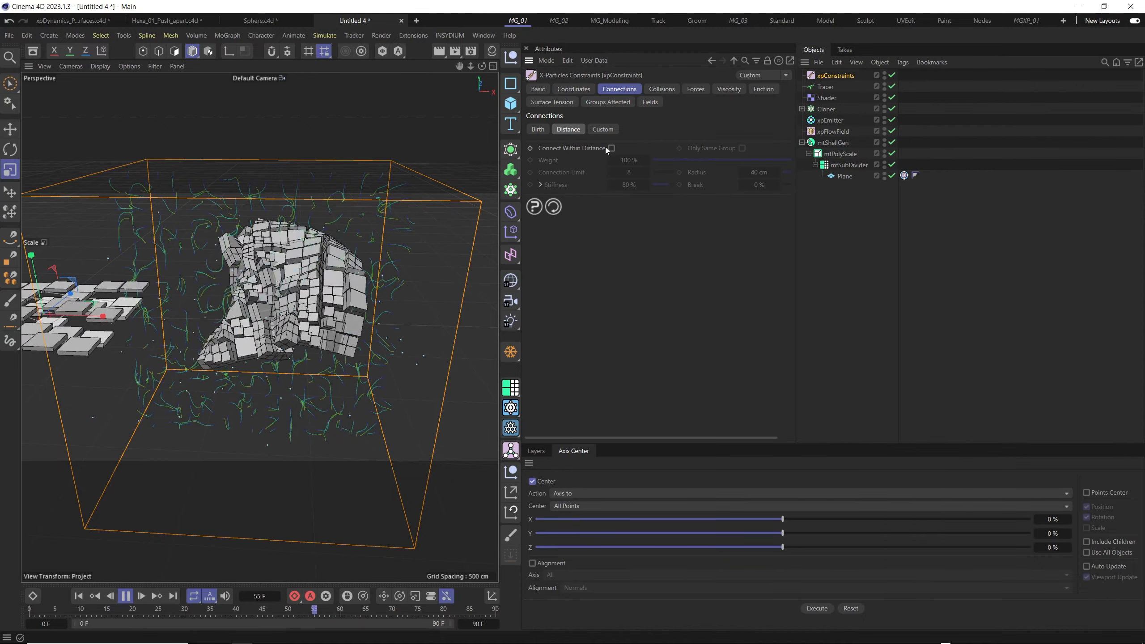
left_click(611, 148)
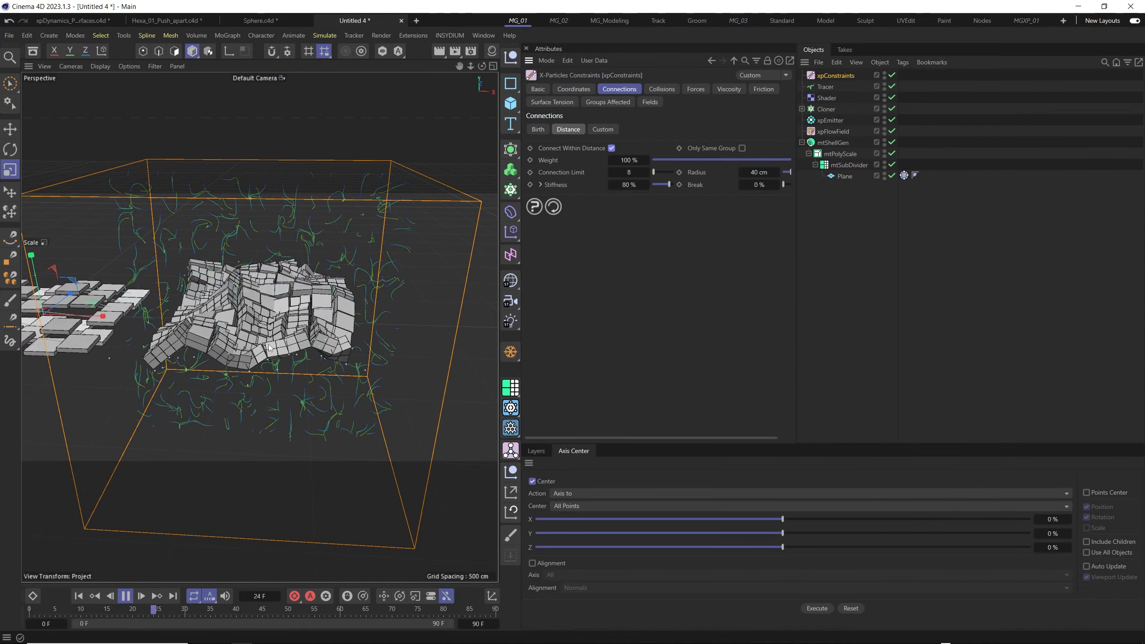
- Examine from several angles and distances how the tiled plane deforms with the distance connections active
left_click_drag(269, 347, 237, 361, "alt")
right_click_drag(237, 361, 288, 342, "alt")
left_click_drag(270, 315, 291, 257, "alt")
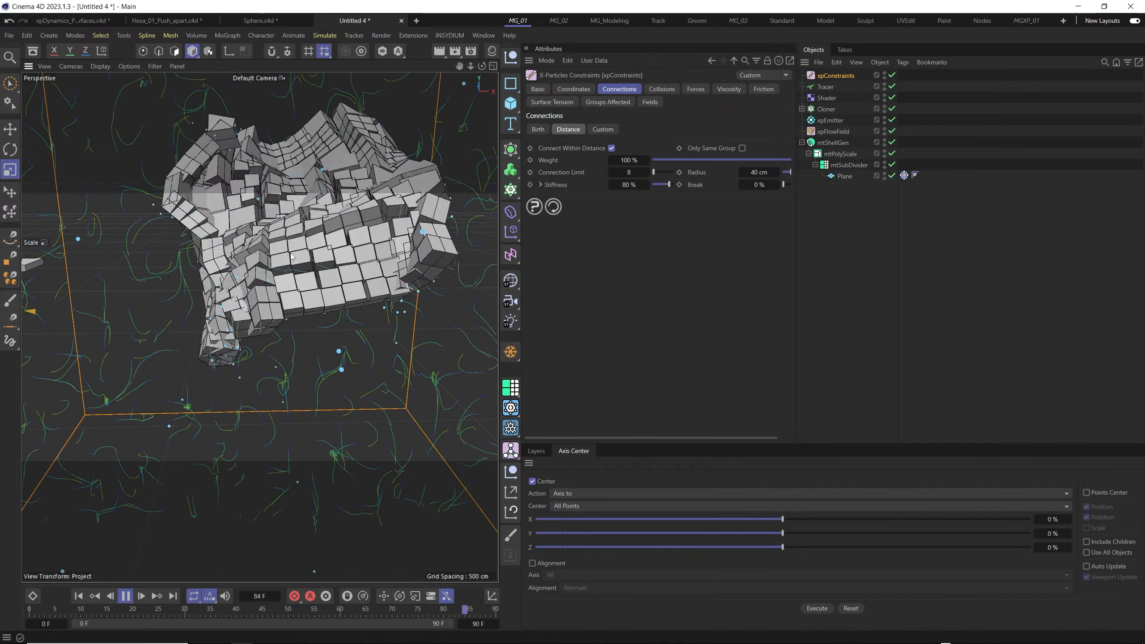
right_click_drag(291, 257, 226, 289, "alt")
left_click_drag(225, 288, 316, 348, "alt")
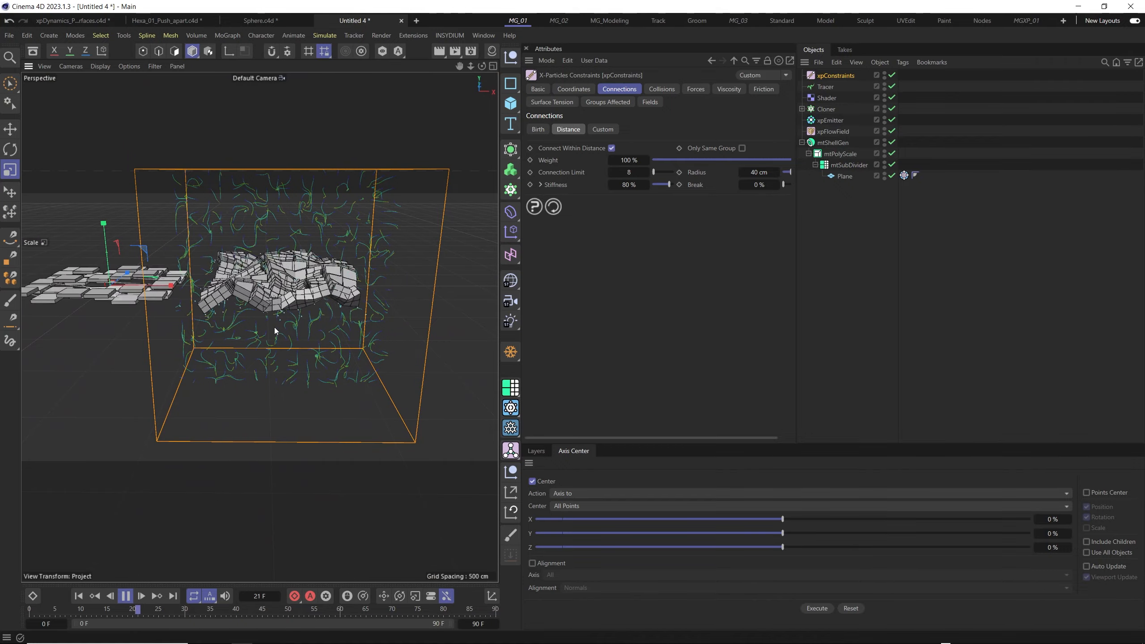
right_click_drag(325, 309, 365, 304, "alt")
left_click_drag(217, 257, 241, 302, "alt")
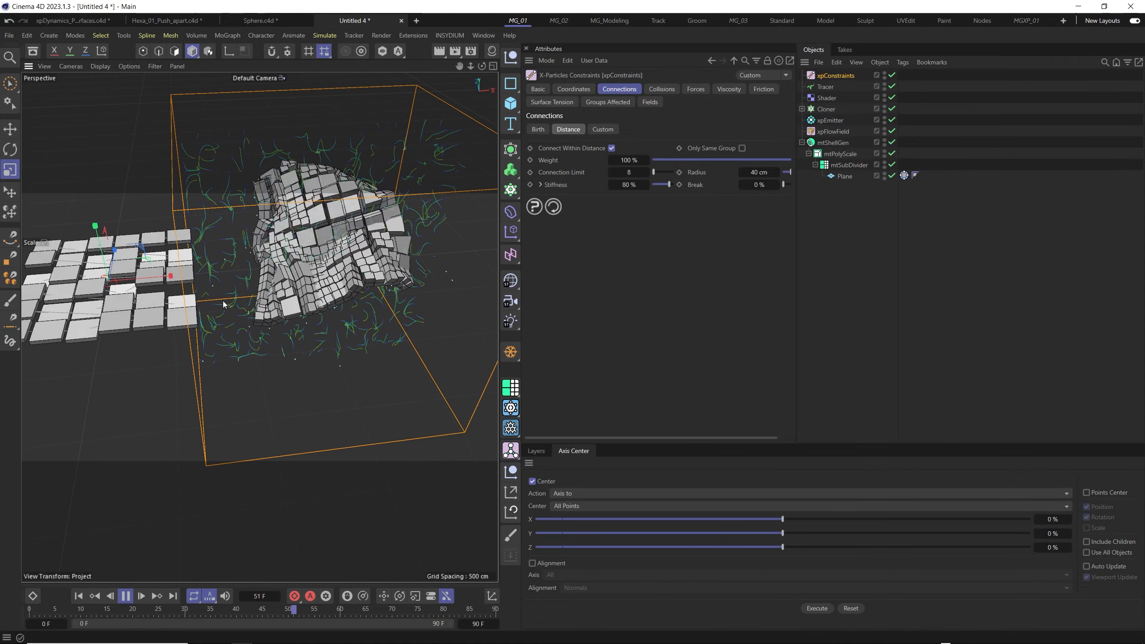
left_click_drag(185, 334, 151, 335, "alt")
middle_click_drag(307, 286, 295, 318, "alt")
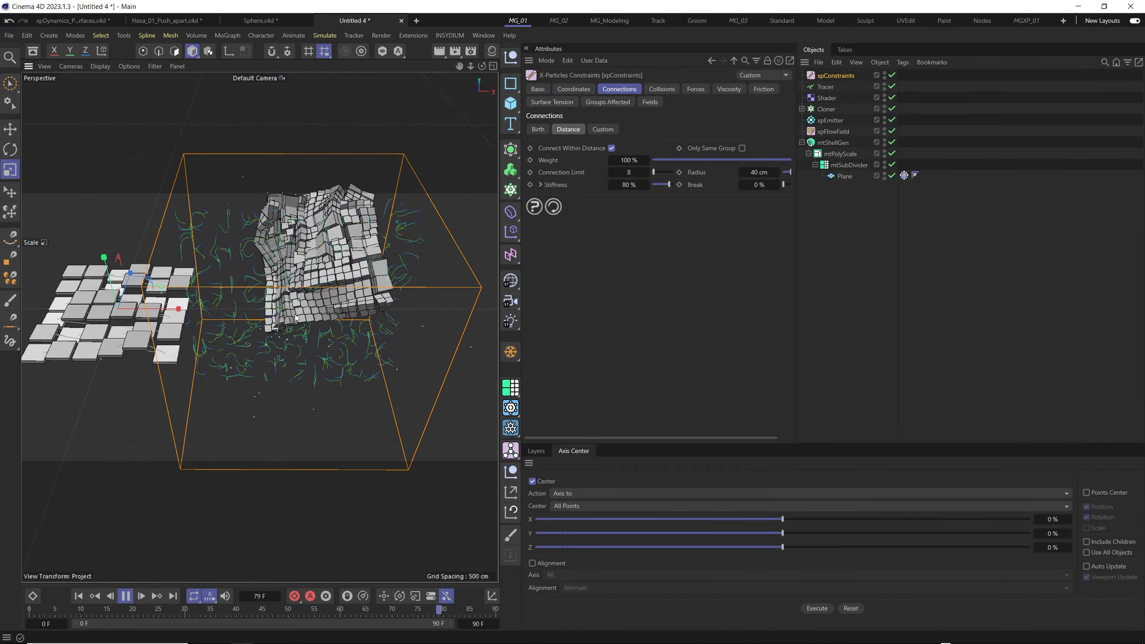
left_click_drag(296, 318, 306, 308, "alt")
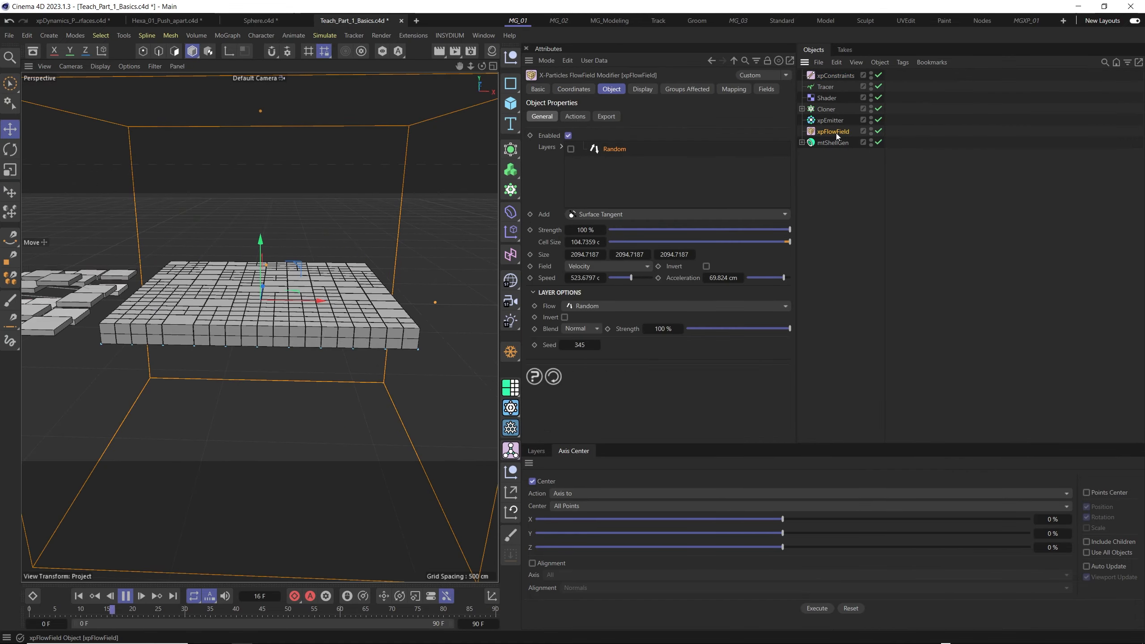
- Switch the xpFlowField's Random layer on and back off to compare the motion of the tiles
left_click_drag(306, 316, 279, 332, "alt")
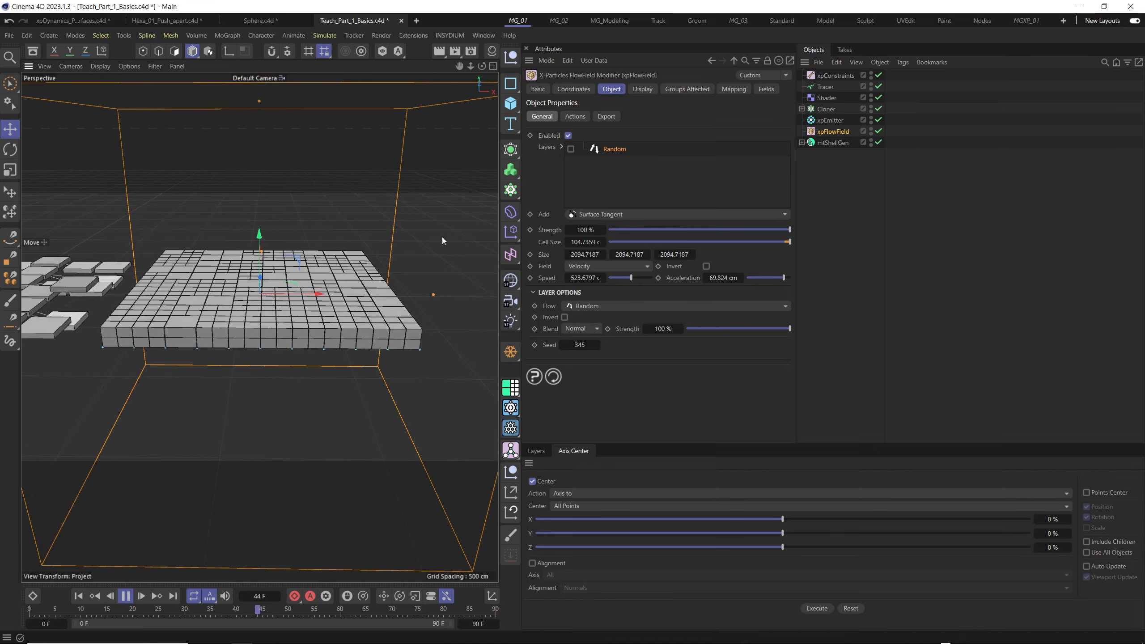
left_click(570, 148)
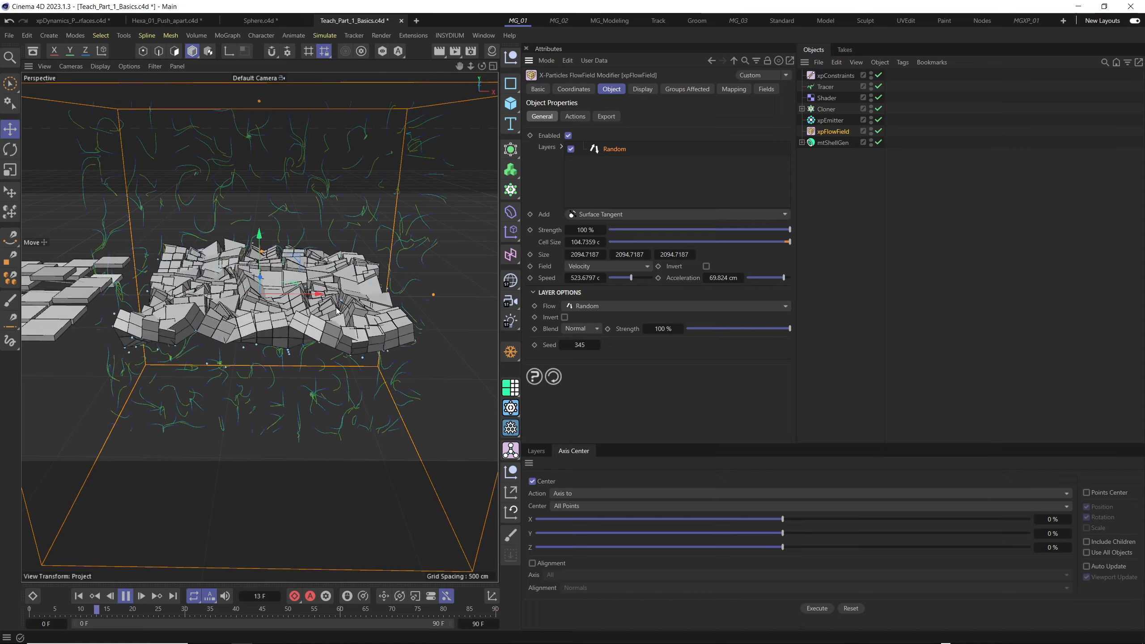
left_click(570, 149)
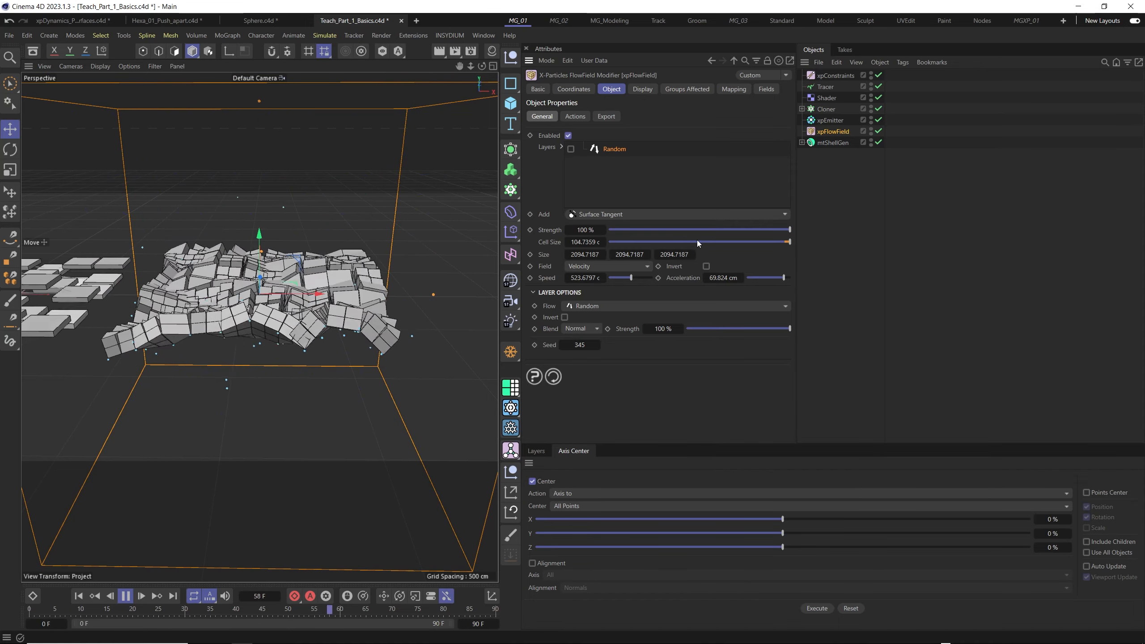
- Add a Shader layer to the xpFlowField and load a Noise shader into it
left_click(783, 213)
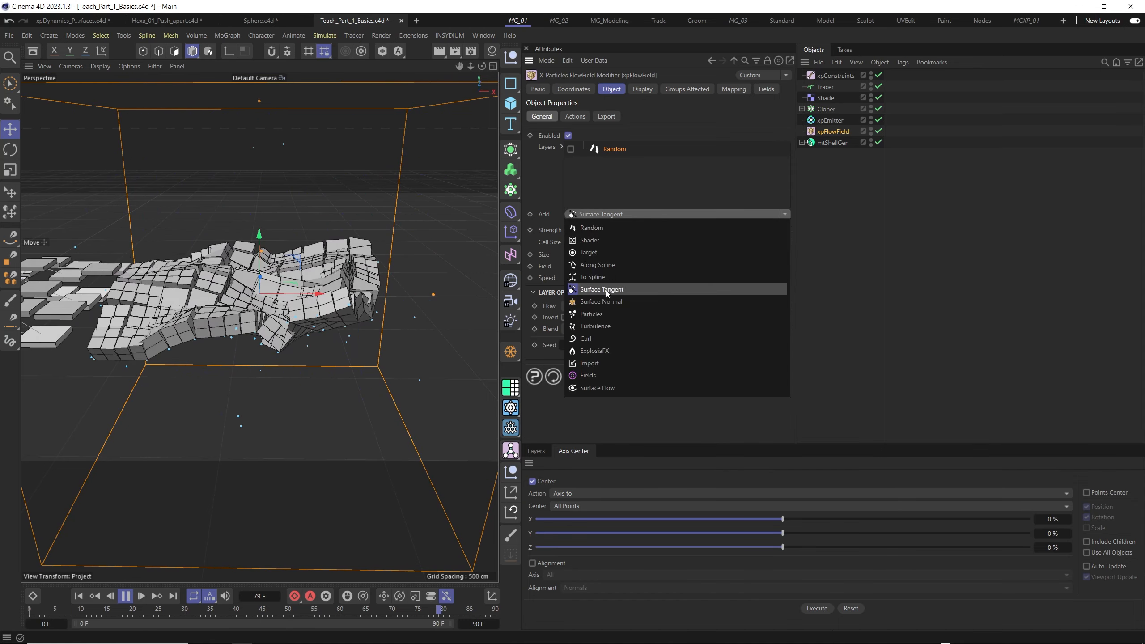
left_click(603, 241)
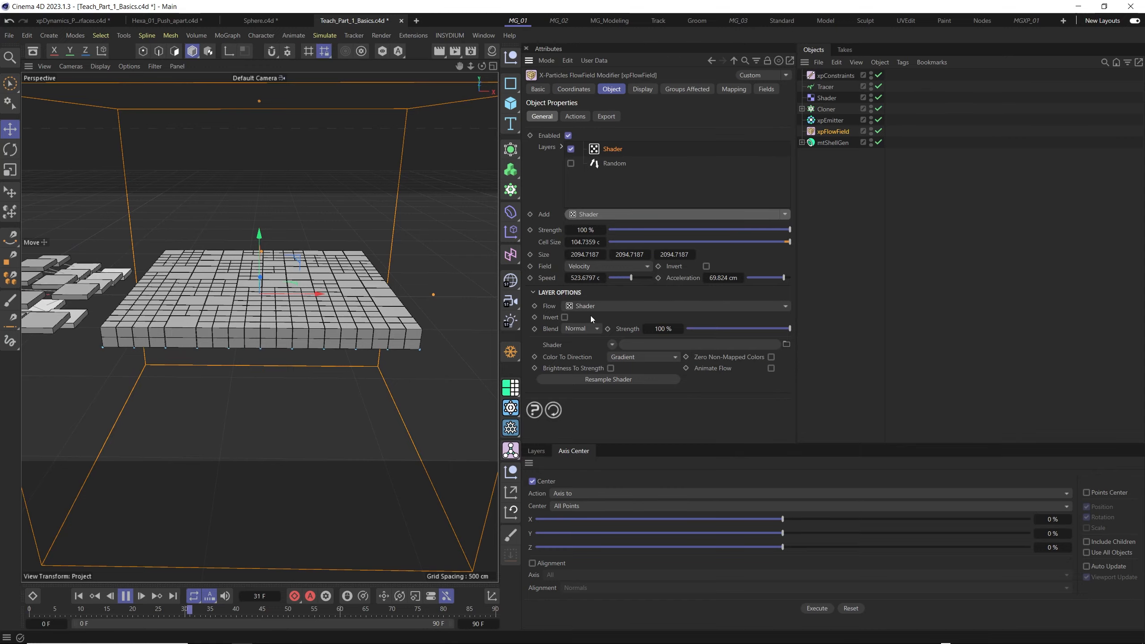
left_click(612, 344)
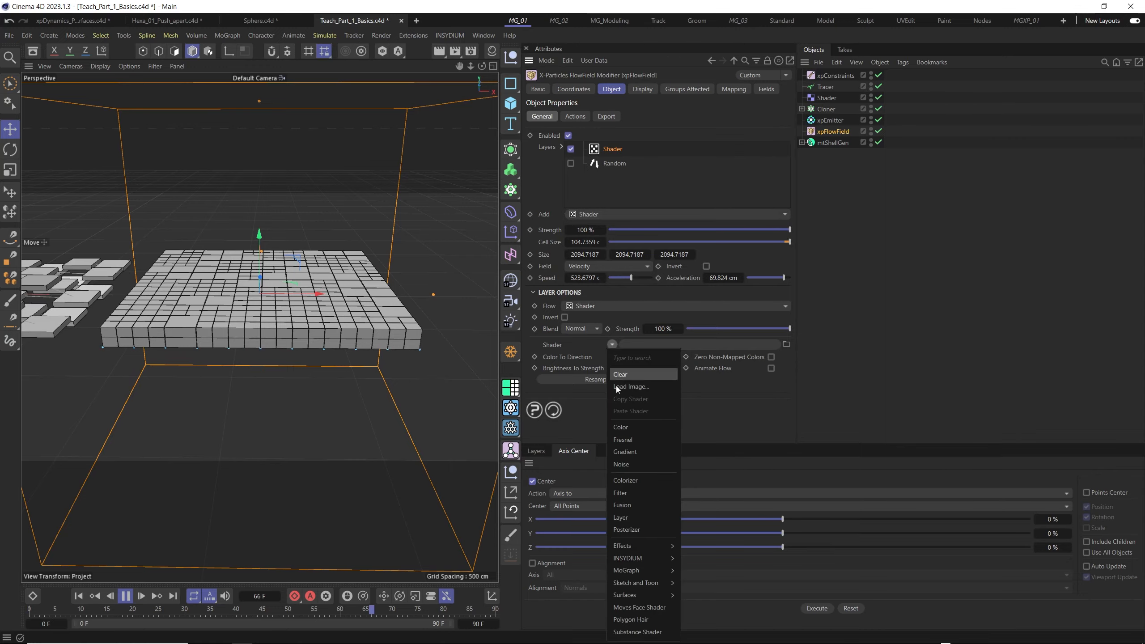
left_click(639, 463)
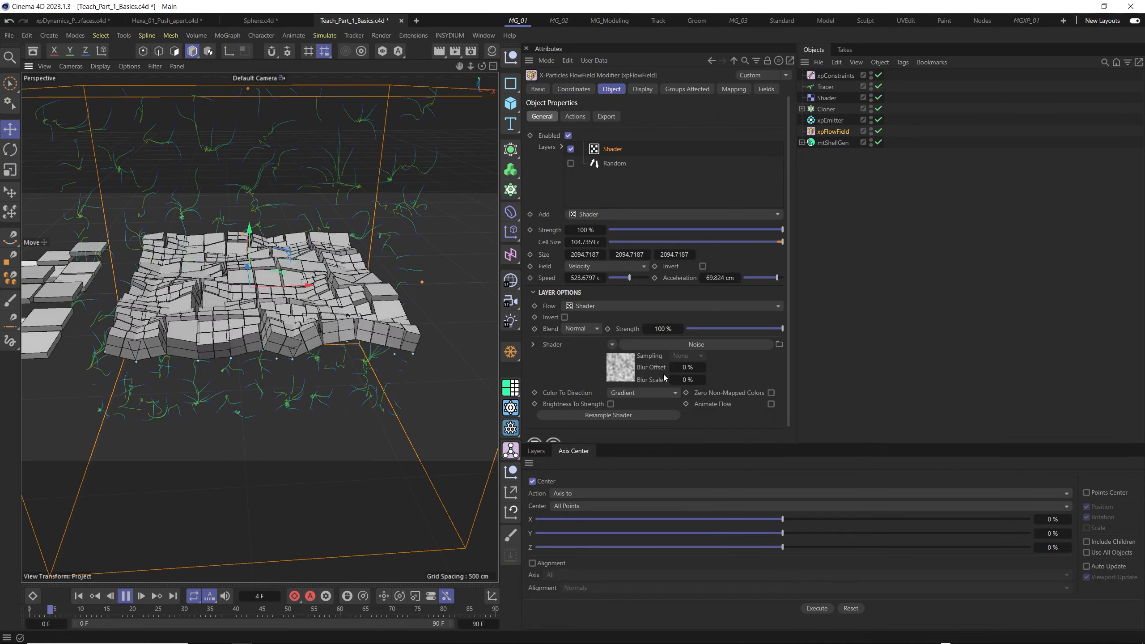
- Replace the flow field layer's Noise shader with a Gradient of type 2D - Star and inspect the tiles
left_click(612, 344)
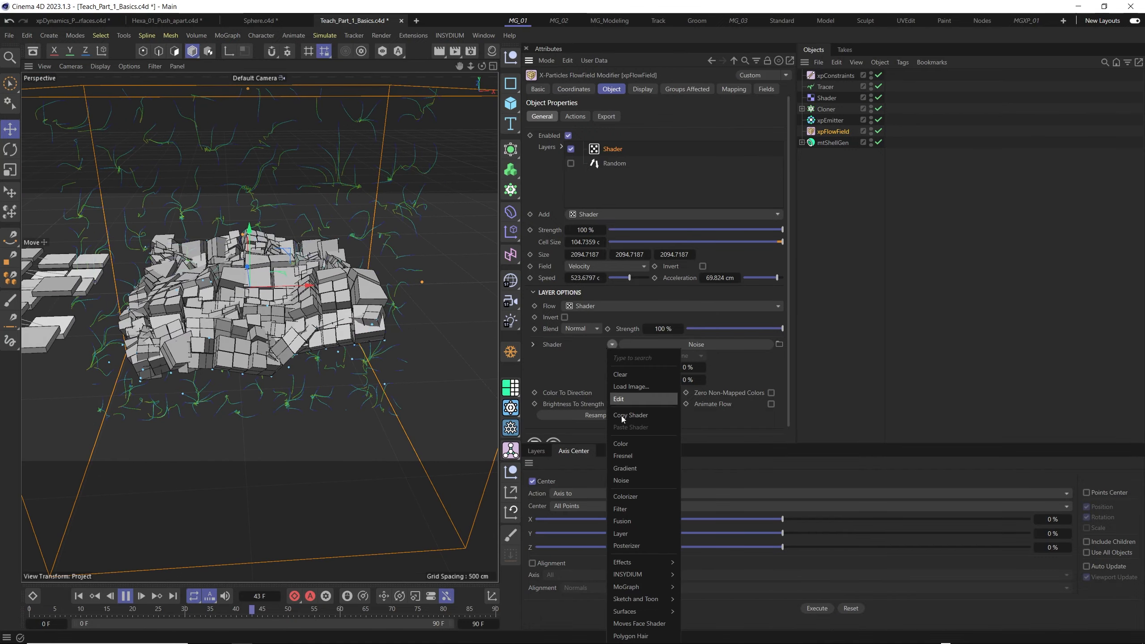
left_click(625, 469)
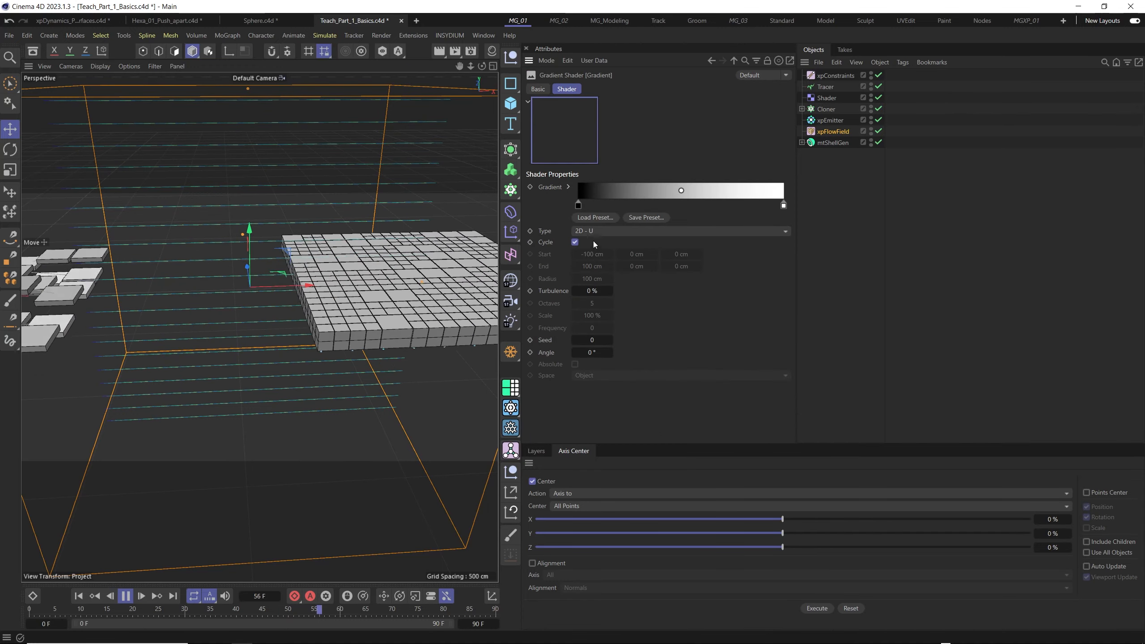
left_click(633, 230)
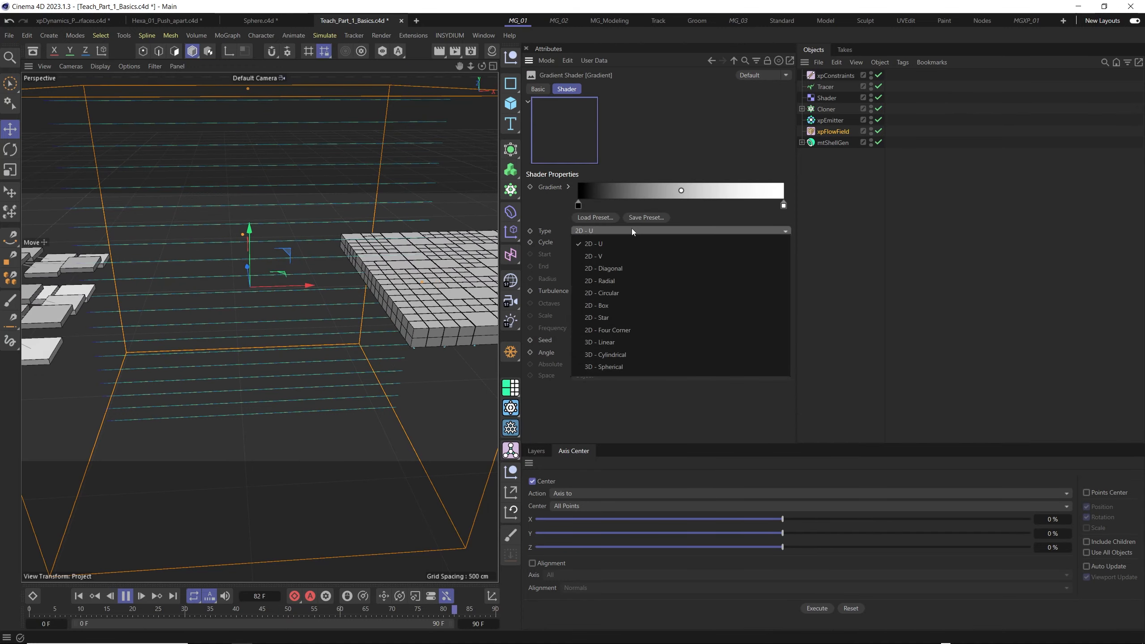
left_click(608, 318)
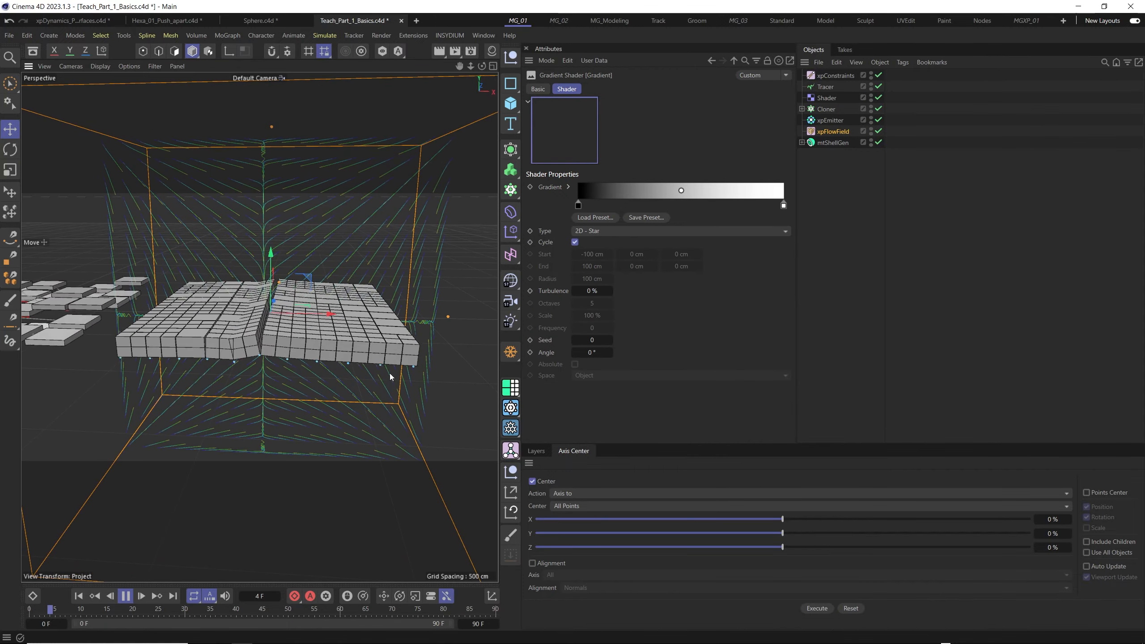
mouse_move(284, 319)
left_mouse_down("alt")
mouse_move(291, 359)
mouse_move(252, 363)
mouse_move(299, 331)
left_mouse_up("alt")
scroll(302, 355, "down", 3)
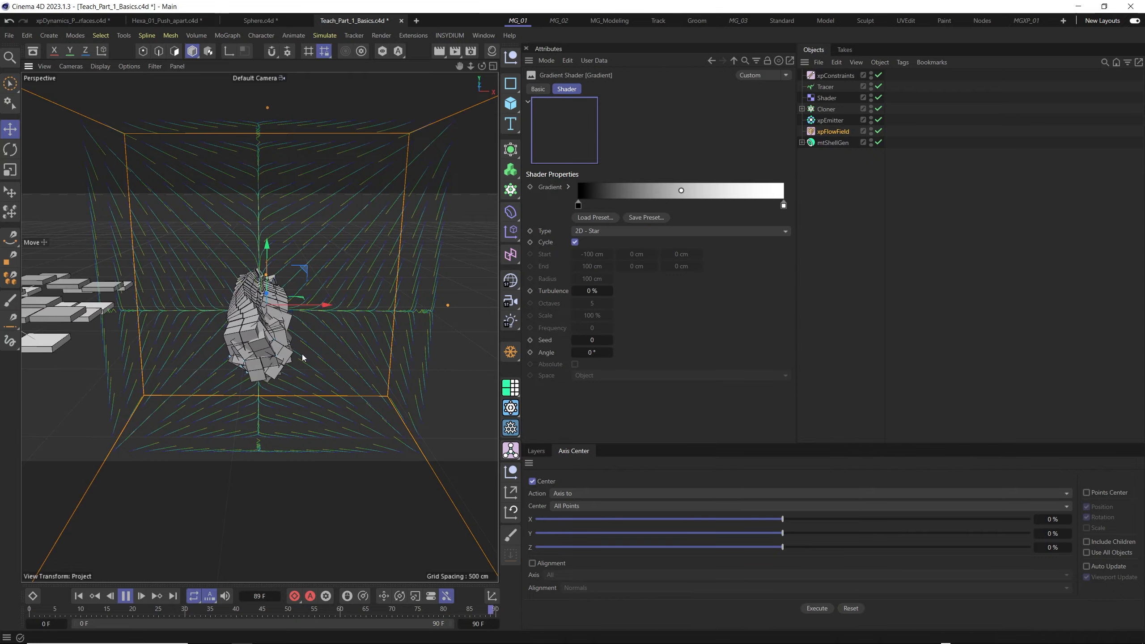
- Set the Gradient shader's Turbulence to 20 % and view the deforming tiles from other angles
left_click_drag(591, 291, 601, 292)
left_click_drag(334, 356, 294, 383, "alt")
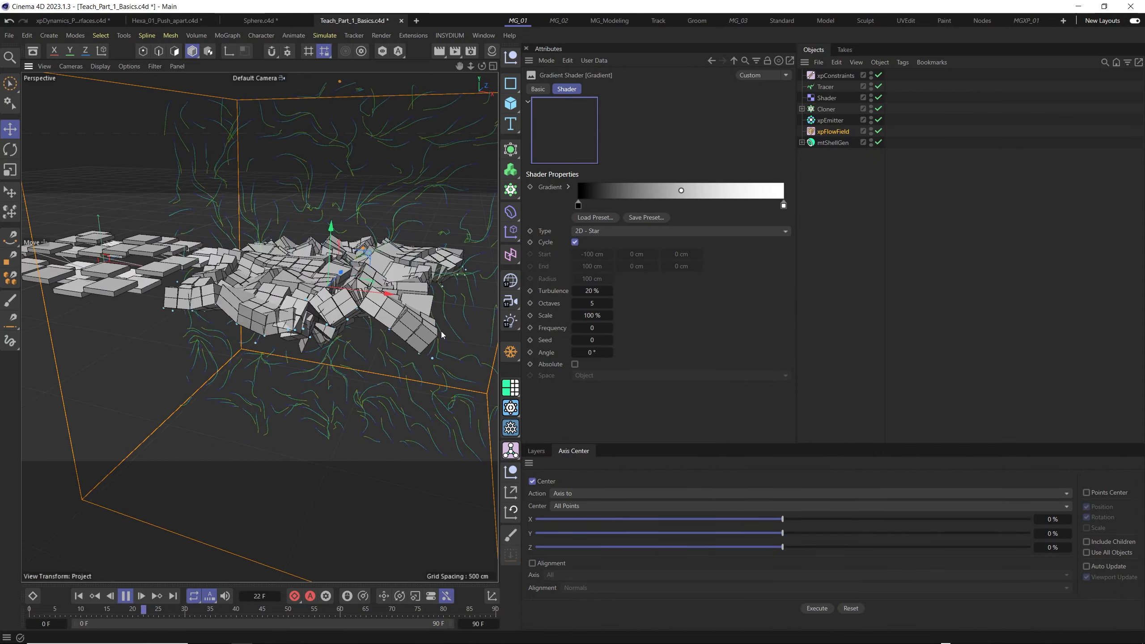
left_click_drag(354, 330, 381, 279, "alt")
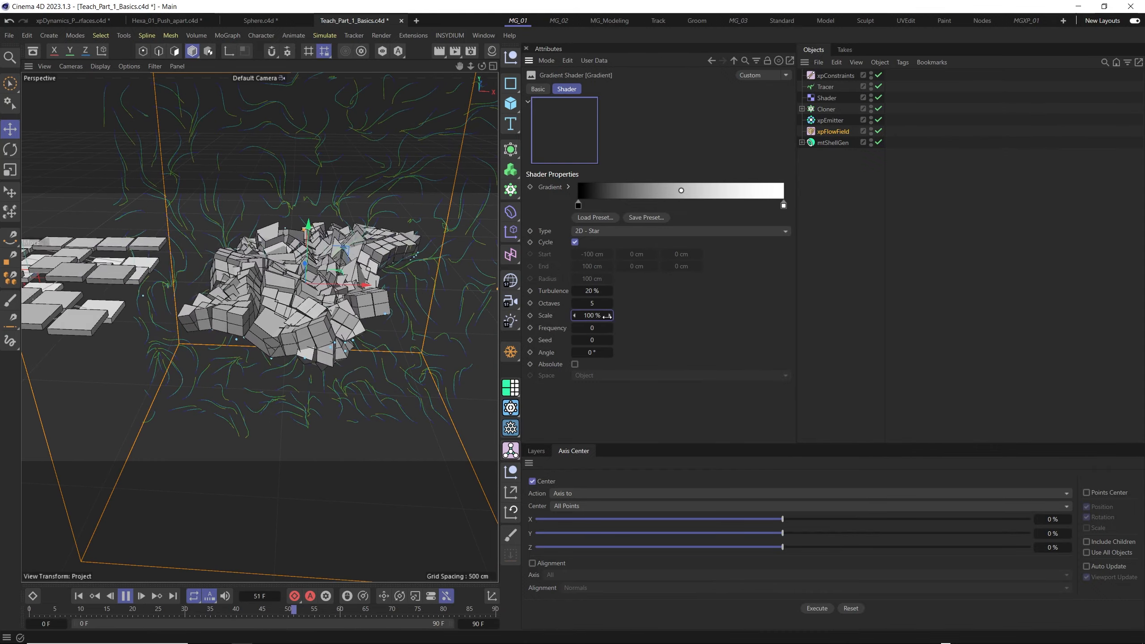
- Reset the Gradient shader's Turbulence to 0 %
right_click(606, 290)
left_click(613, 289)
right_click(605, 291)
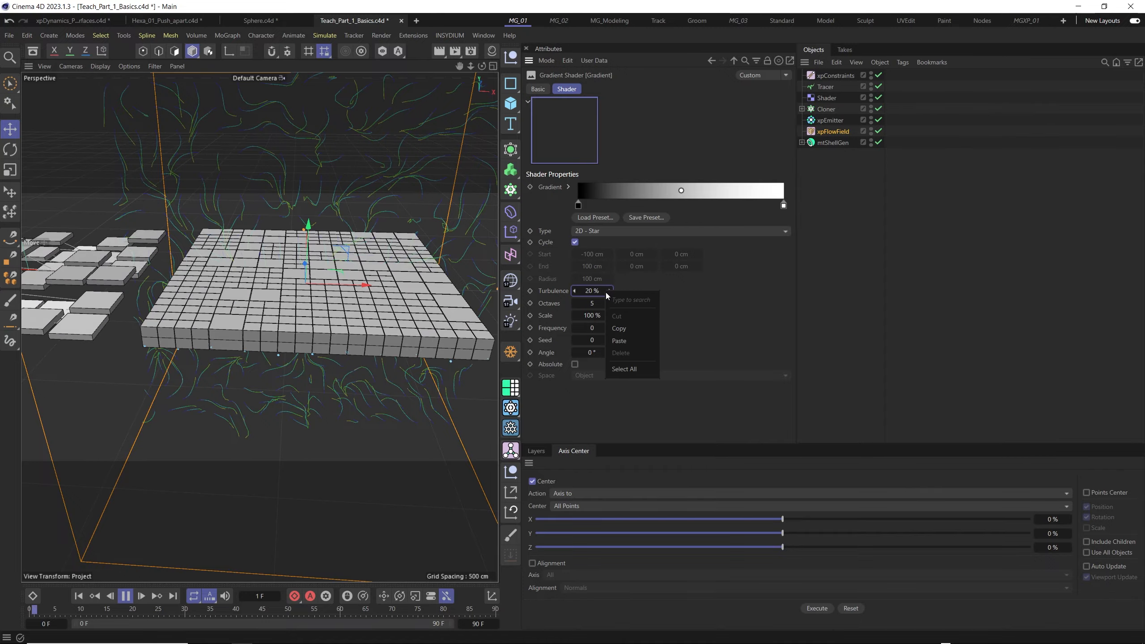
left_click(609, 289)
right_click(609, 290)
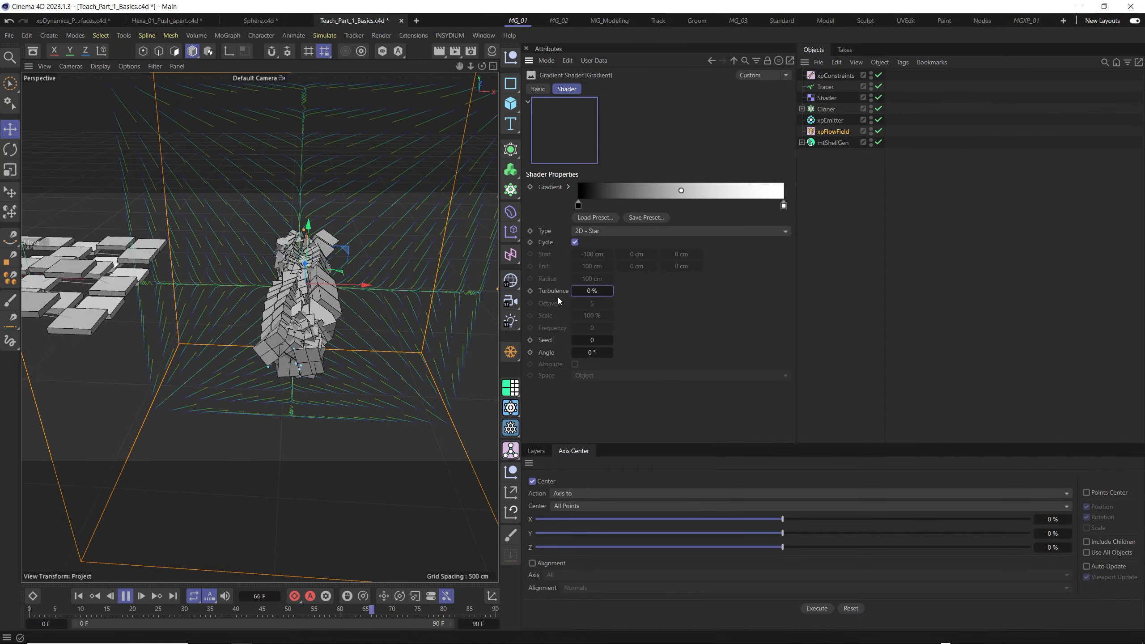
- Try the gradient types 2D - U and 2D - V and watch how each moves the tiled plane
left_click(785, 231)
left_click(621, 244)
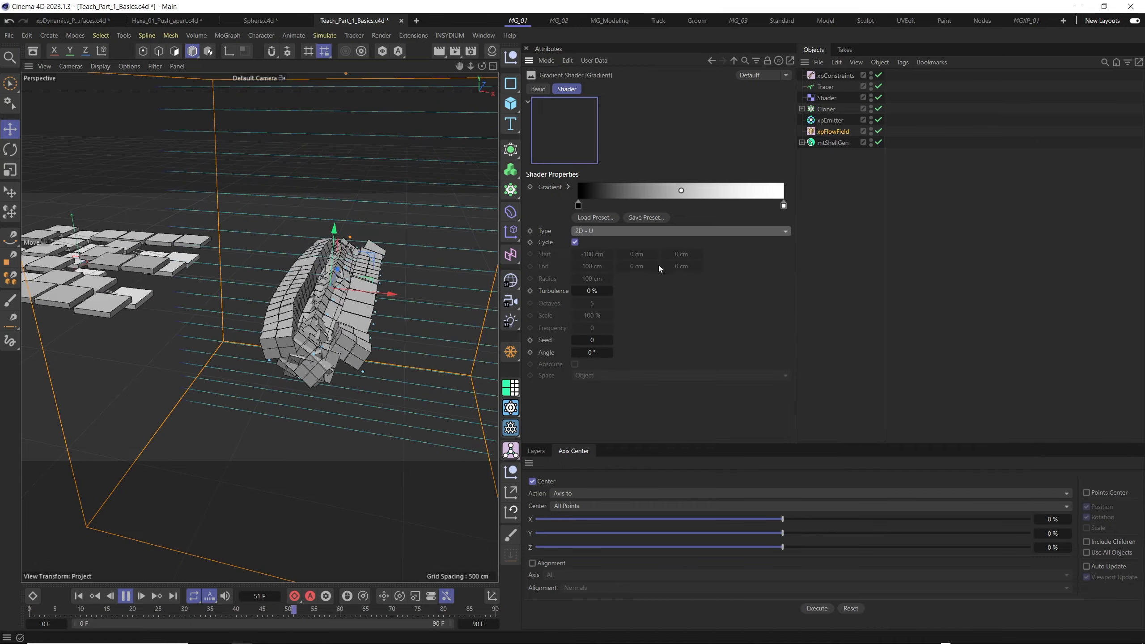
left_click(774, 230)
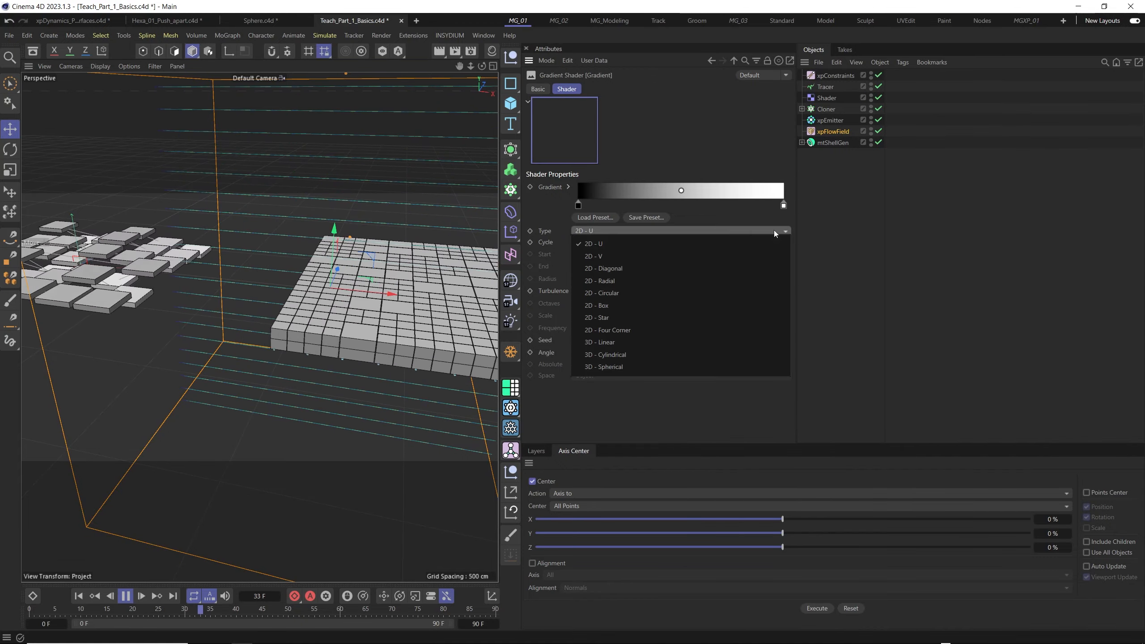
left_click(627, 260)
left_click_drag(346, 290, 436, 316, "alt")
scroll(350, 364, "down", 2)
mouse_move(345, 377)
left_mouse_down("alt")
mouse_move(349, 366)
mouse_move(353, 377)
left_mouse_up("alt")
- Try the gradient types 2D - Diagonal and 2D - Radial and inspect the resulting motion of the tiles
left_click(748, 232)
left_click(608, 270)
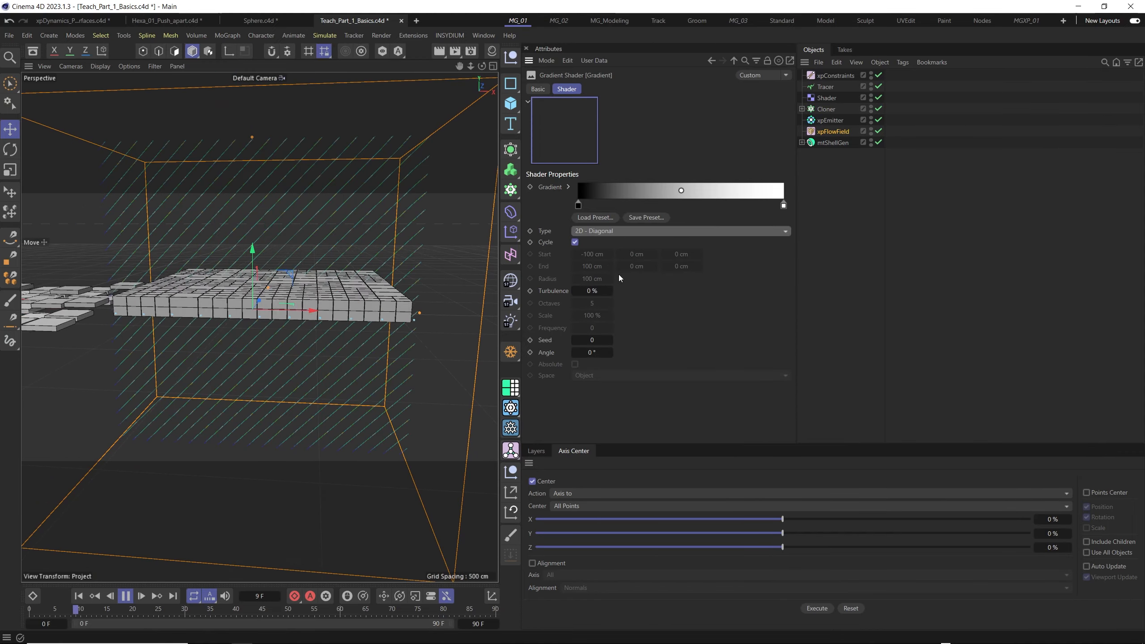
left_click(623, 230)
left_click(597, 281)
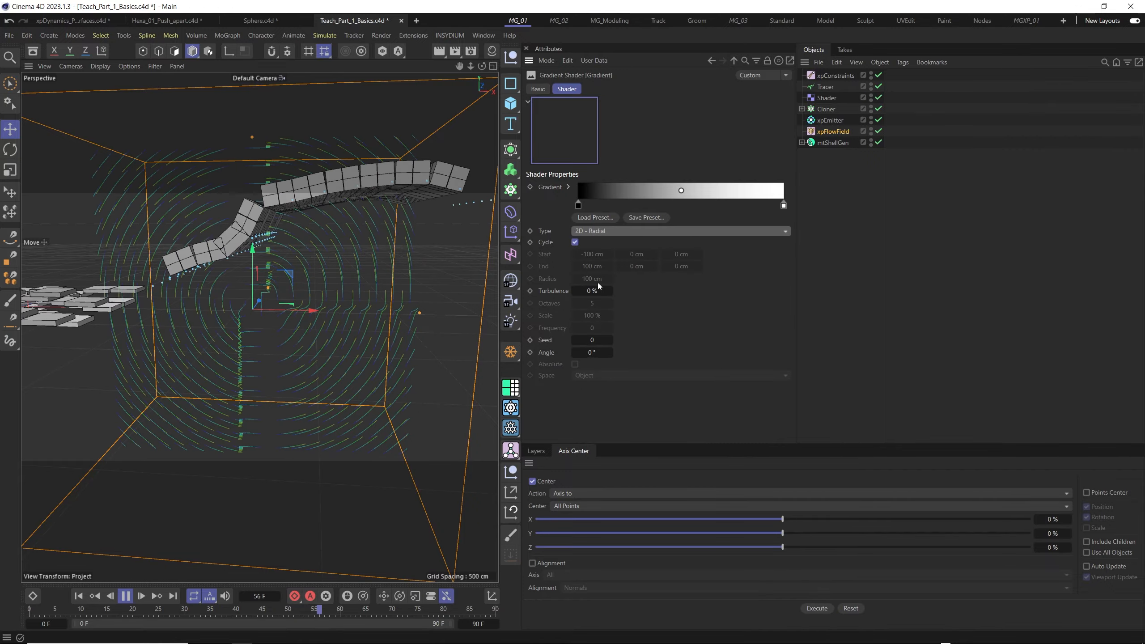
left_click_drag(361, 314, 333, 322, "alt")
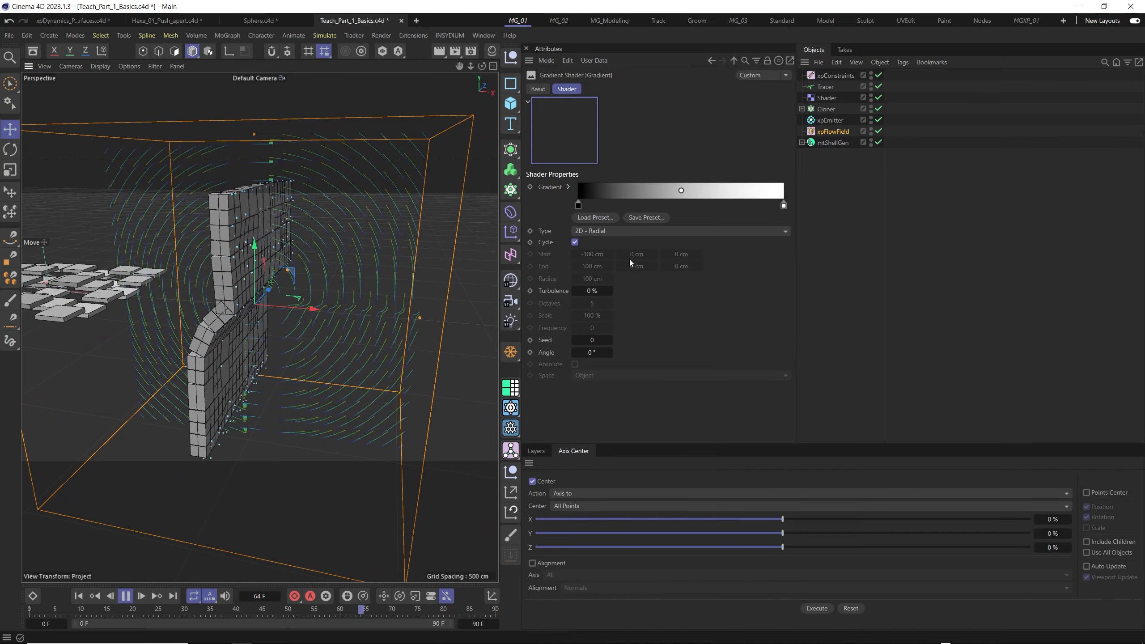
- Set the gradient type to 2D - Circular and move its black knot slightly past the middle of the gradient
left_click(636, 231)
left_click(618, 293)
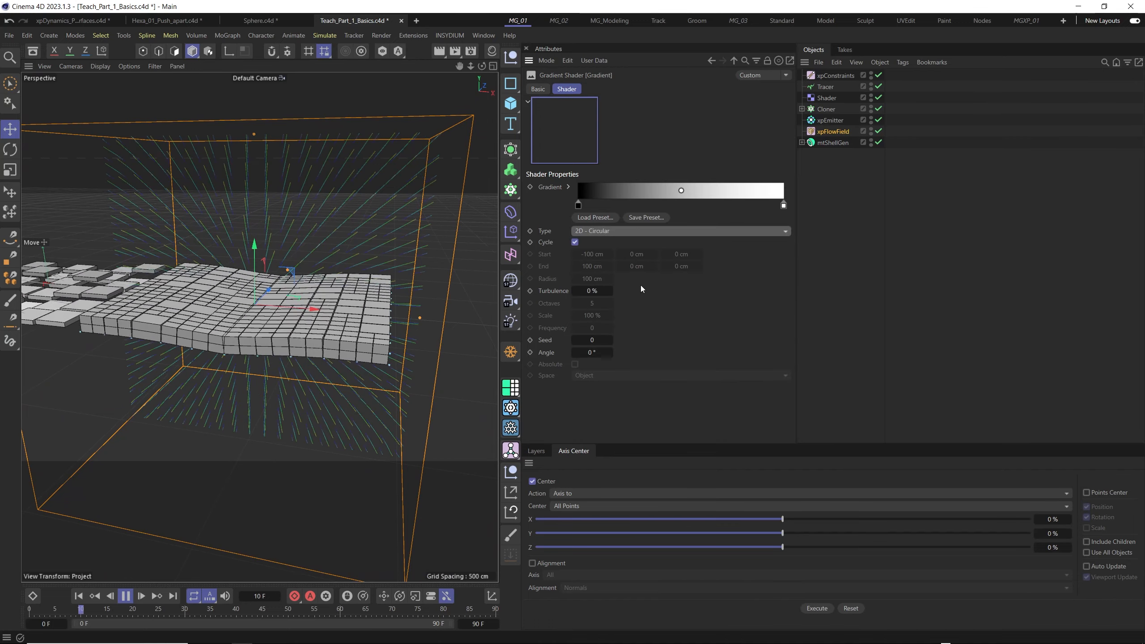
mouse_move(379, 315)
left_mouse_down("alt")
mouse_move(354, 369)
mouse_move(370, 317)
left_mouse_up("alt")
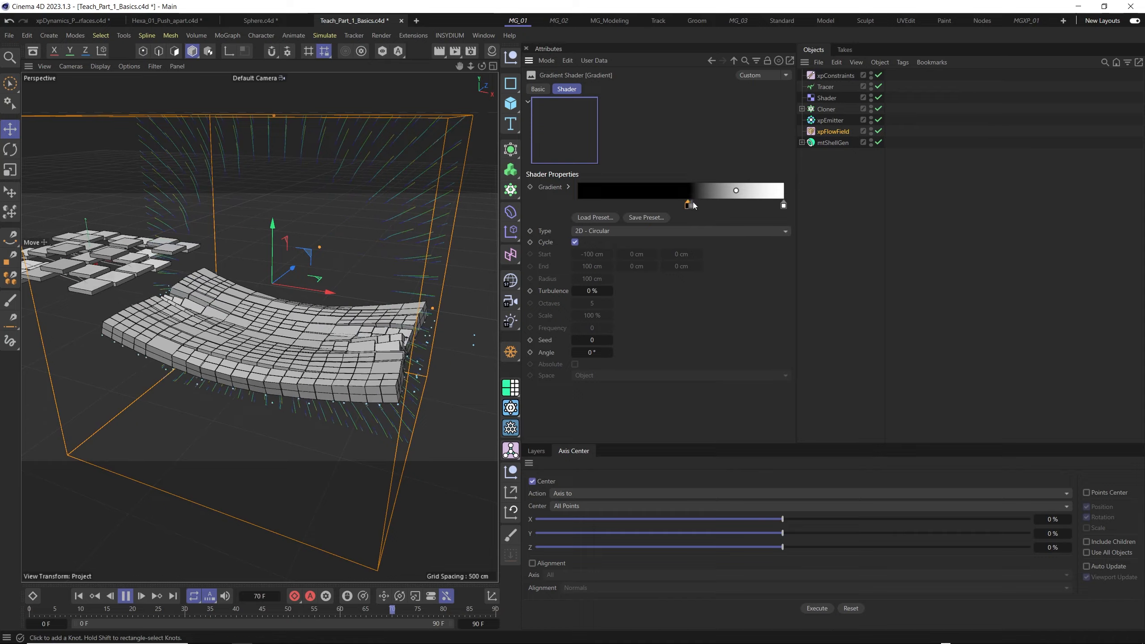
left_click_drag(654, 203, 695, 204)
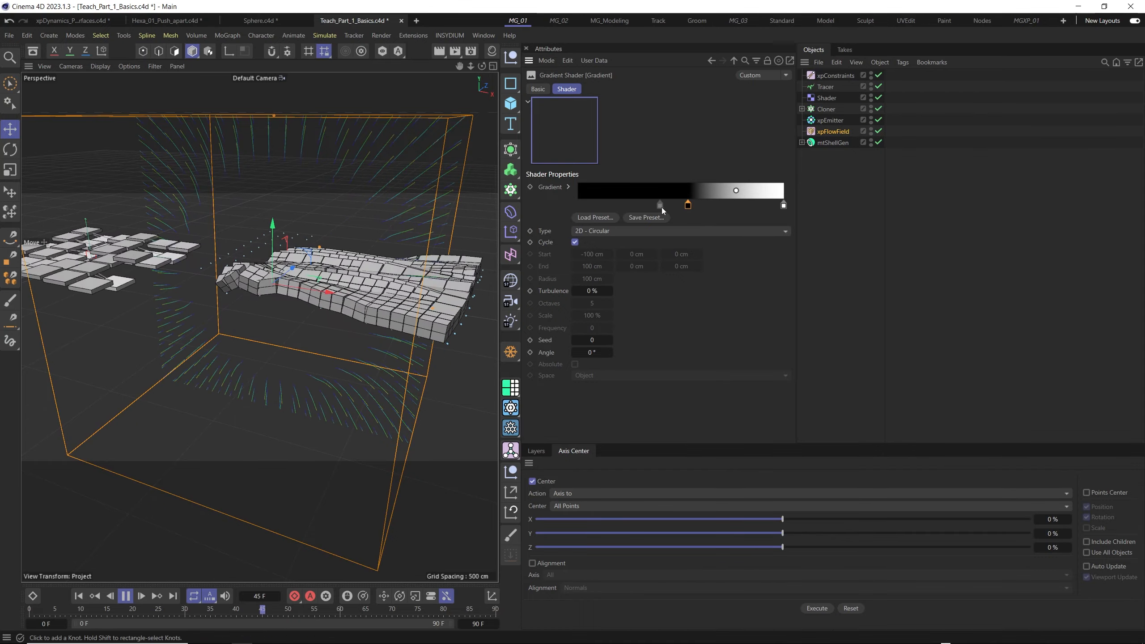
- Move the gradient's black knot back to the start of the ramp and invert the knots of the 2D - Circular gradient
left_click_drag(396, 228, 368, 271, "alt")
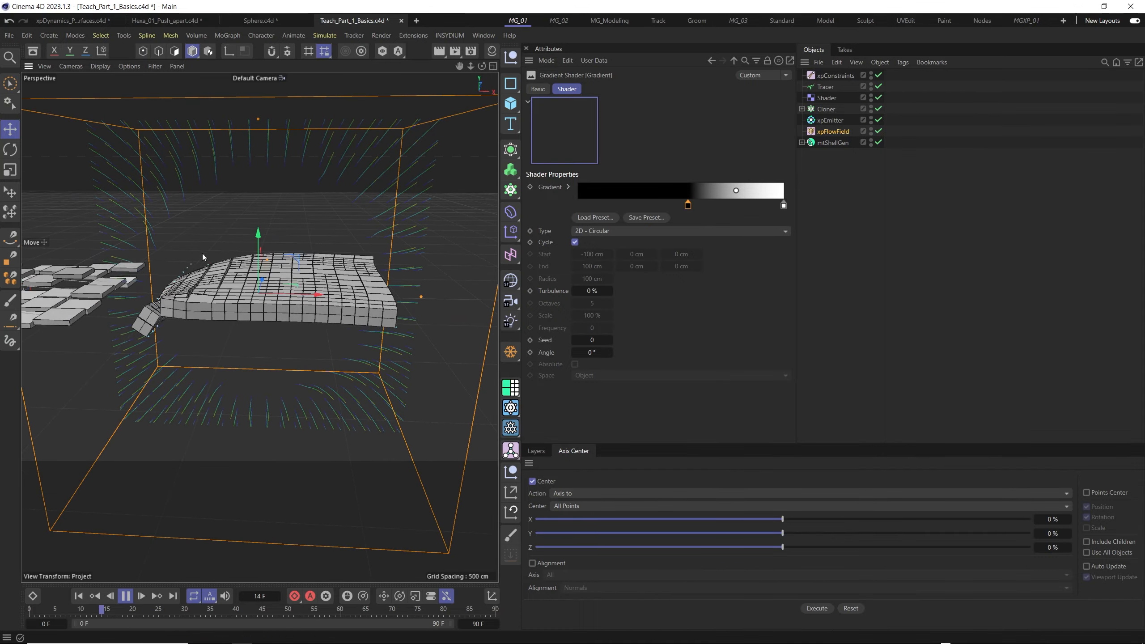
left_click_drag(687, 205, 578, 206)
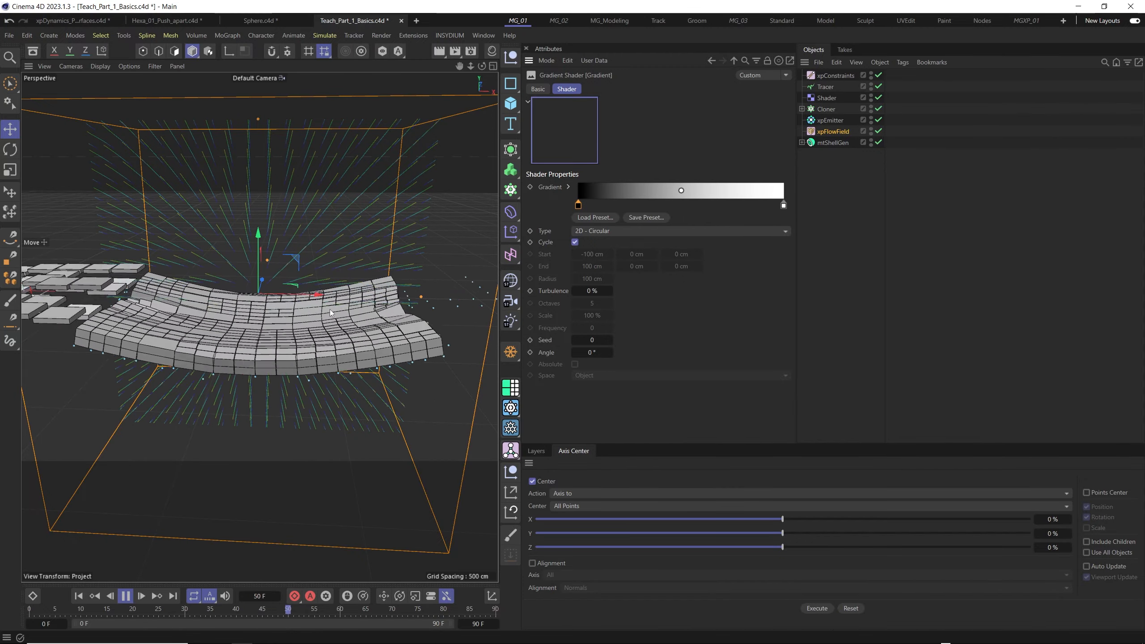
right_click(608, 193)
left_click(628, 219)
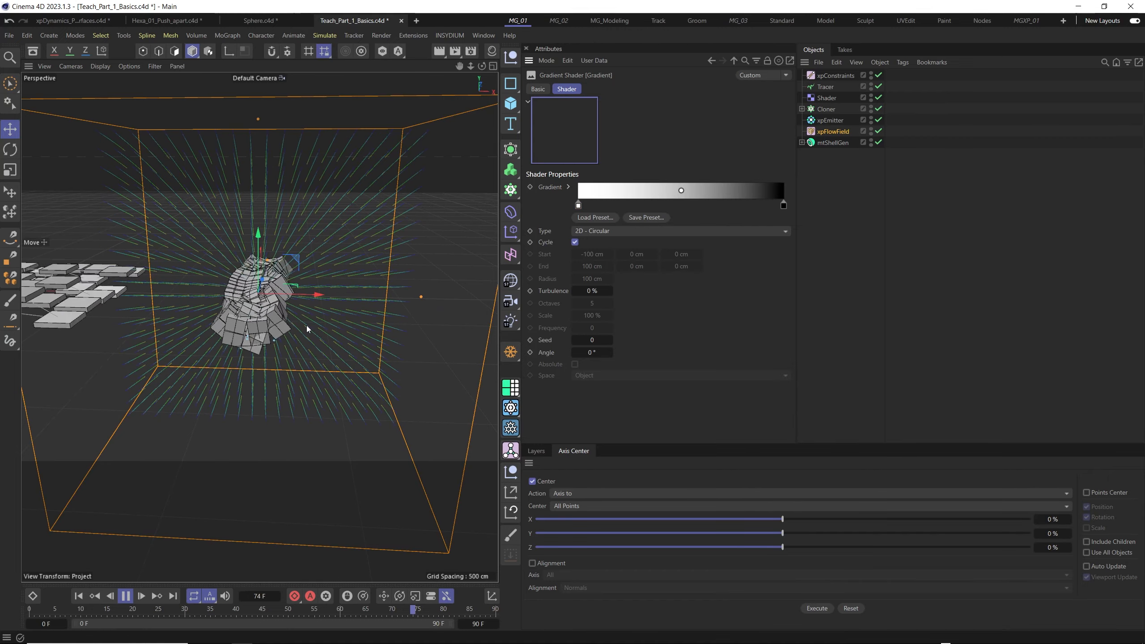
left_click_drag(306, 304, 316, 287, "alt")
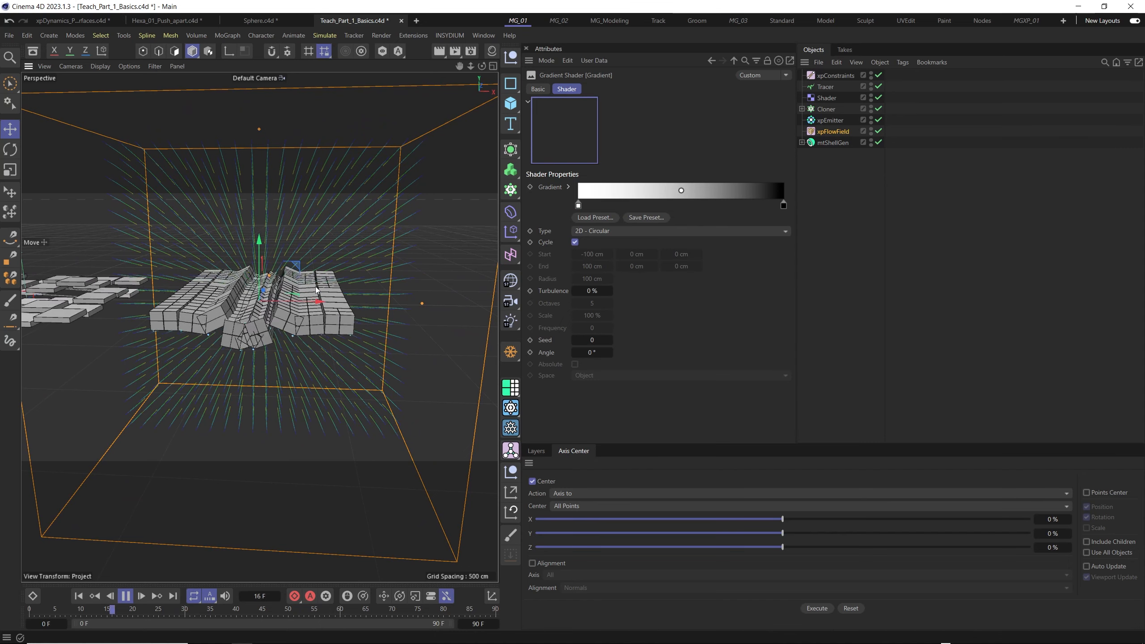
- Try the gradient type 2D - Box, then set it to 2D - Star and invert the gradient knots
left_click(611, 230)
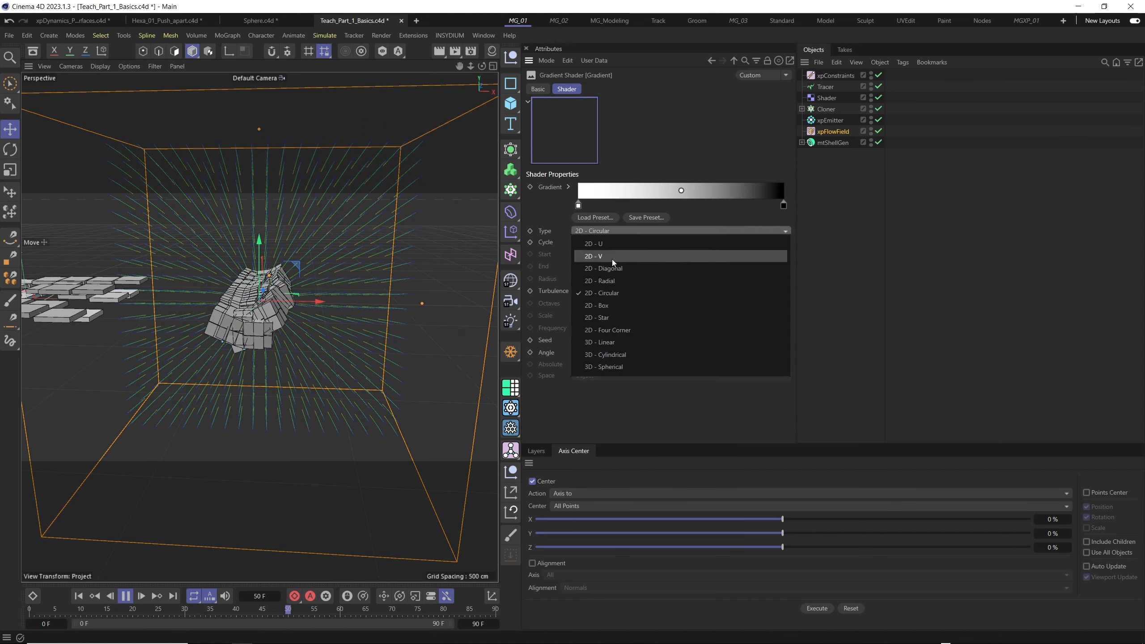
left_click(606, 305)
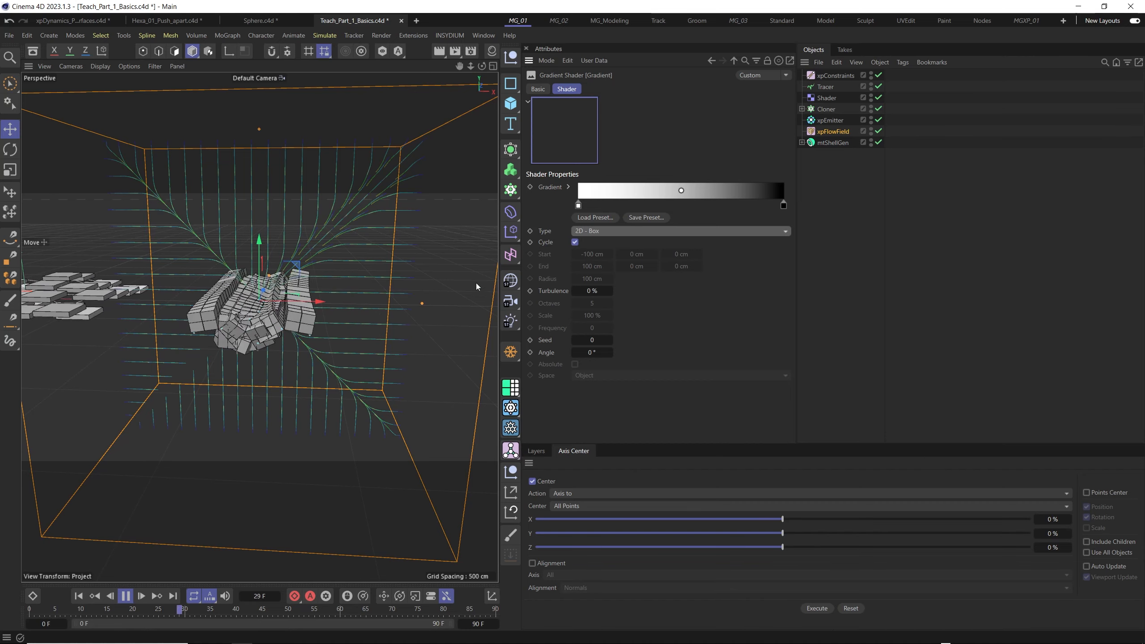
left_click(605, 231)
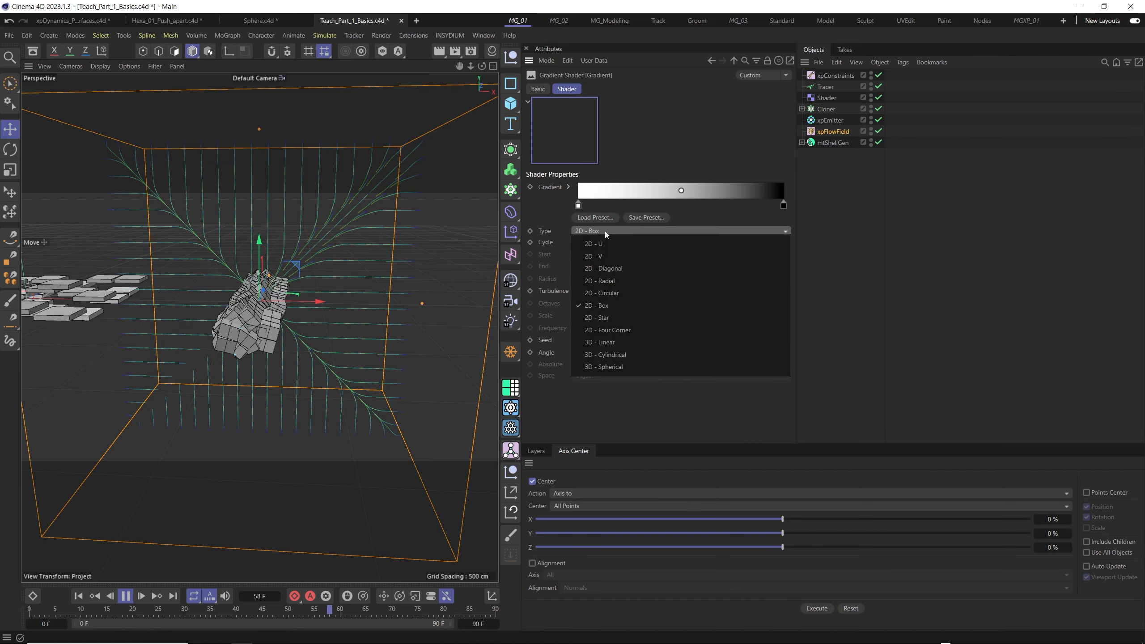
left_click(607, 317)
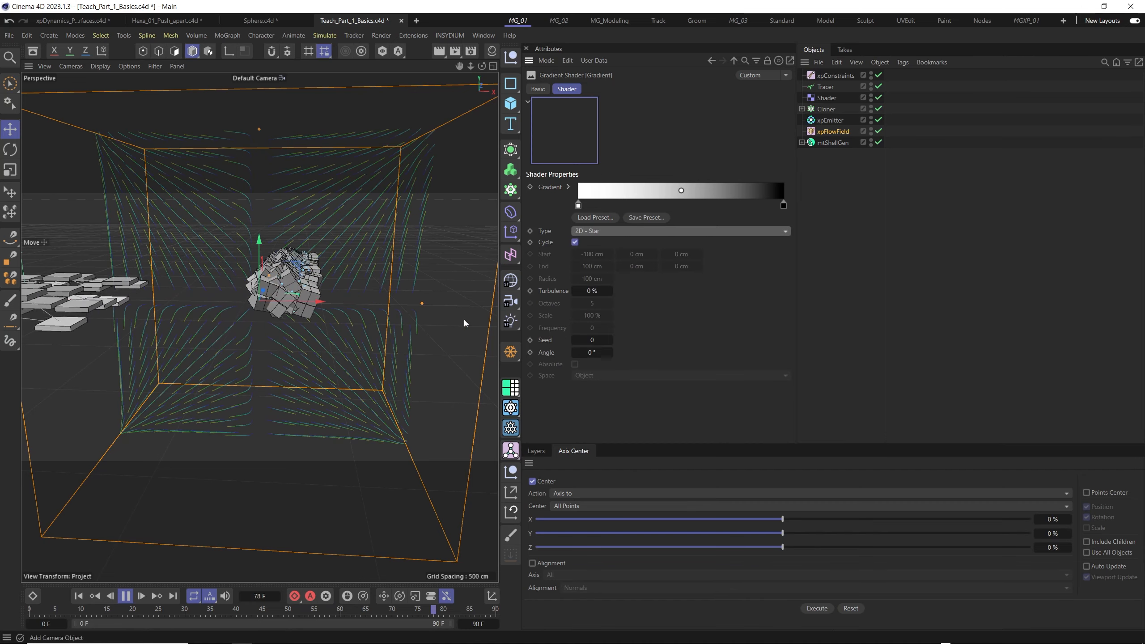
right_click(611, 193)
left_click(632, 227)
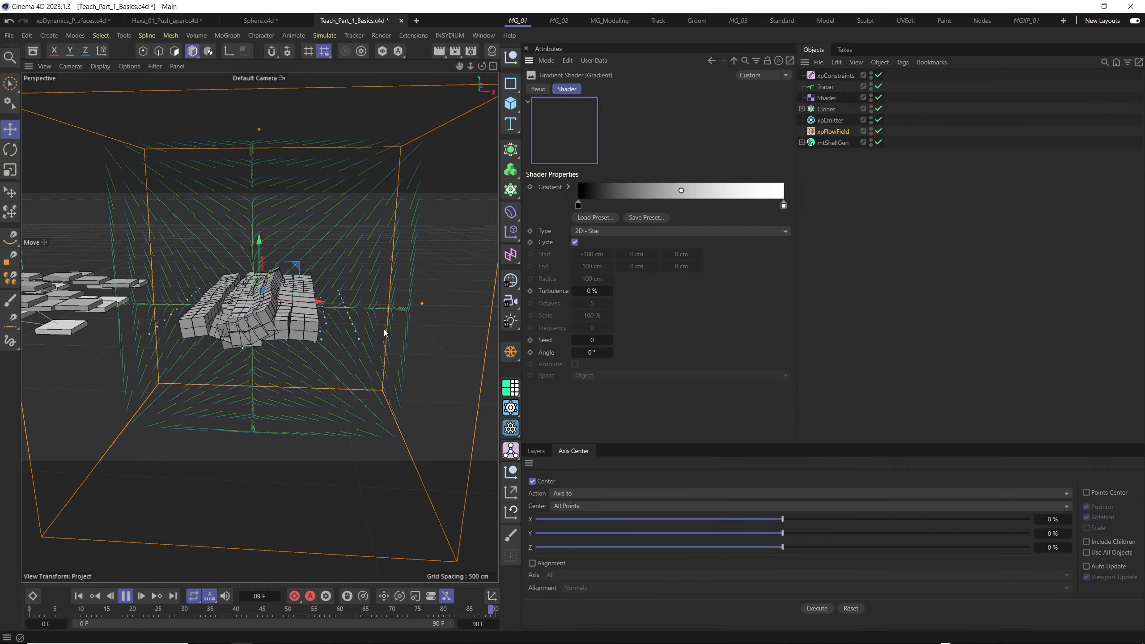
left_click_drag(383, 329, 333, 336, "alt")
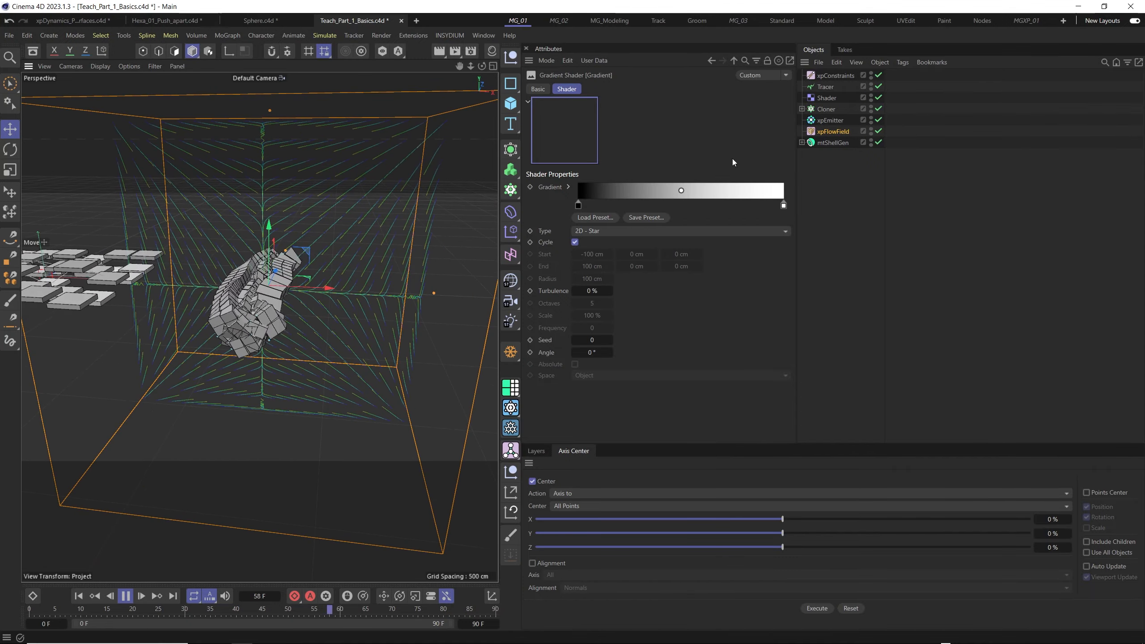
- Return to the xpFlowField settings, disable its Shader layer, and add a Turbulence flow layer to test on the tiled plane
left_click(711, 60)
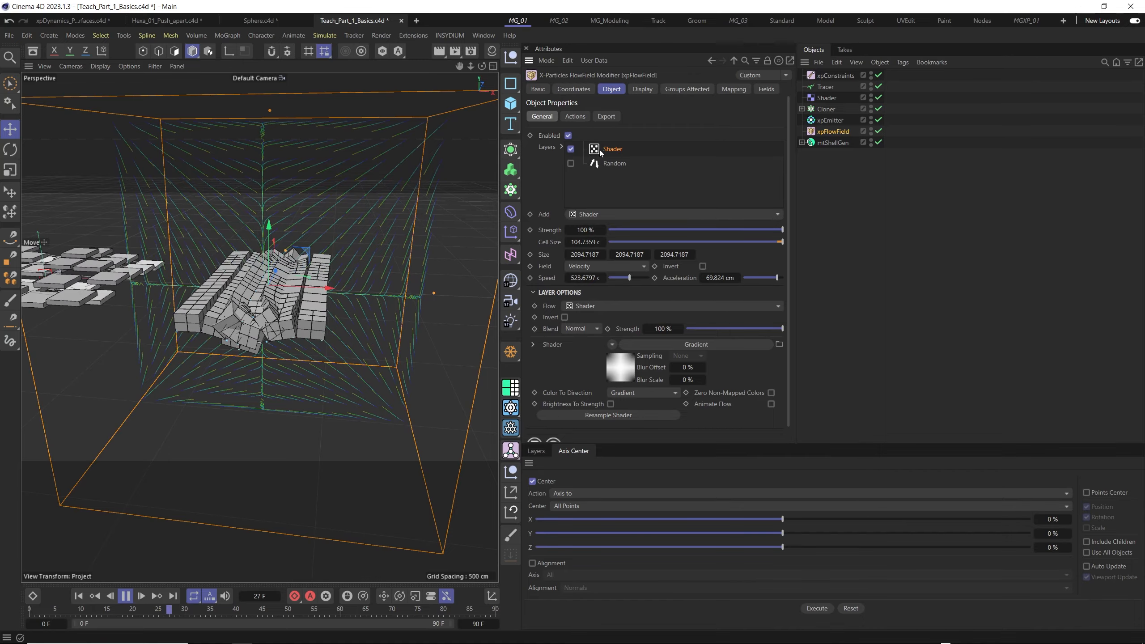
left_click(570, 149)
left_click(585, 164)
left_click(667, 214)
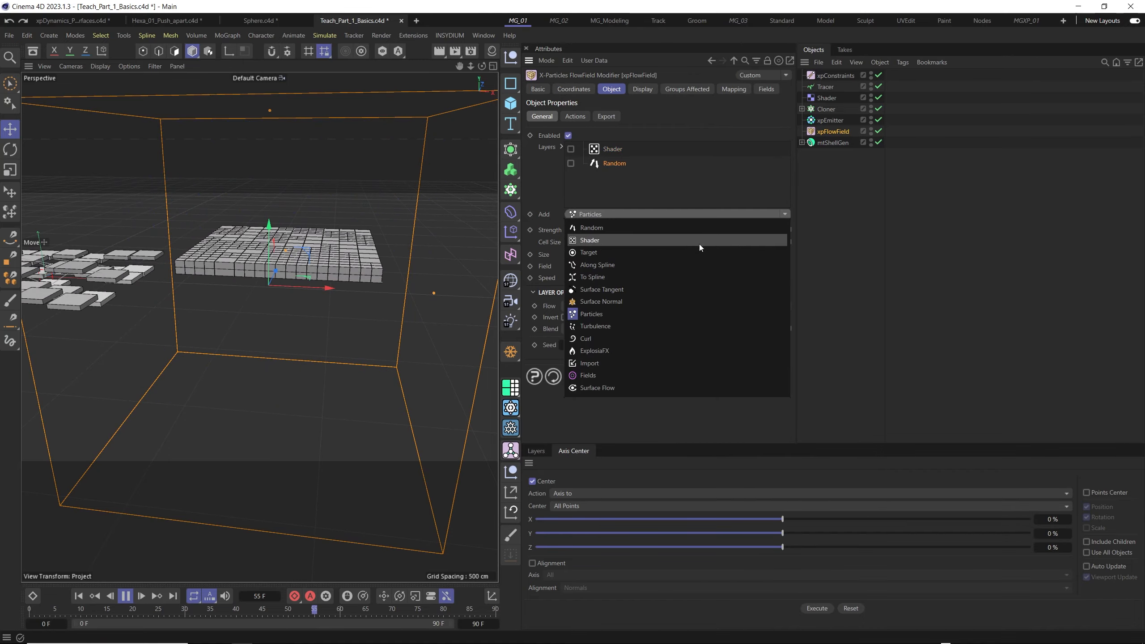
left_click(608, 326)
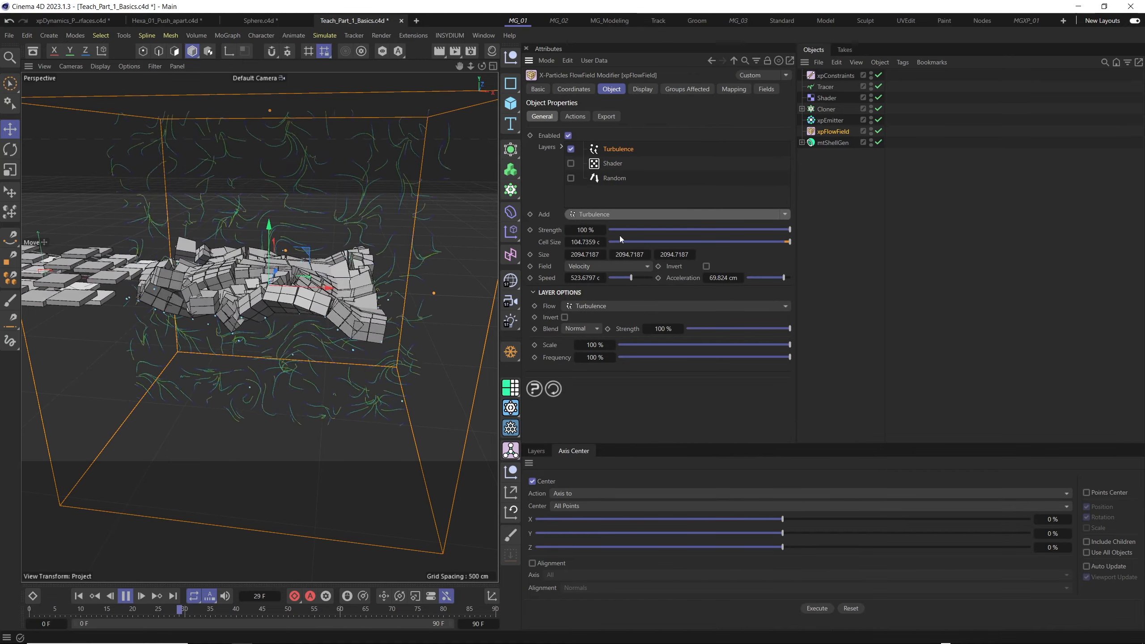
left_click(608, 306)
left_click(536, 318)
mouse_move(305, 316)
left_mouse_down("alt")
mouse_move(260, 355)
mouse_move(320, 314)
left_mouse_up("alt")
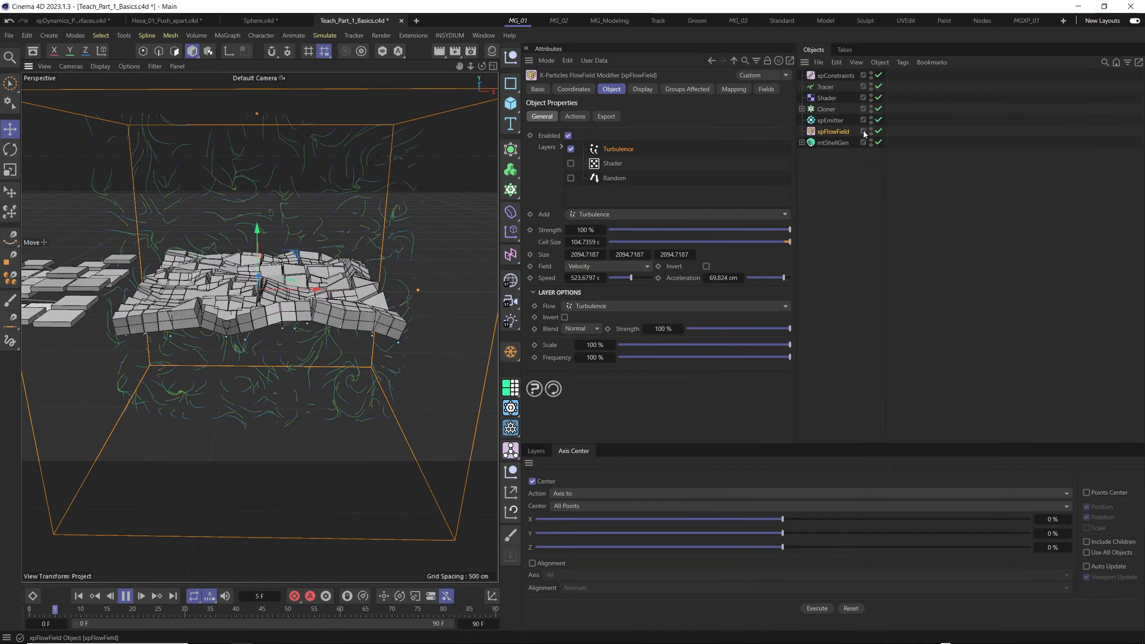
left_click_drag(341, 309, 328, 312, "alt")
scroll(328, 312, "down", 2)
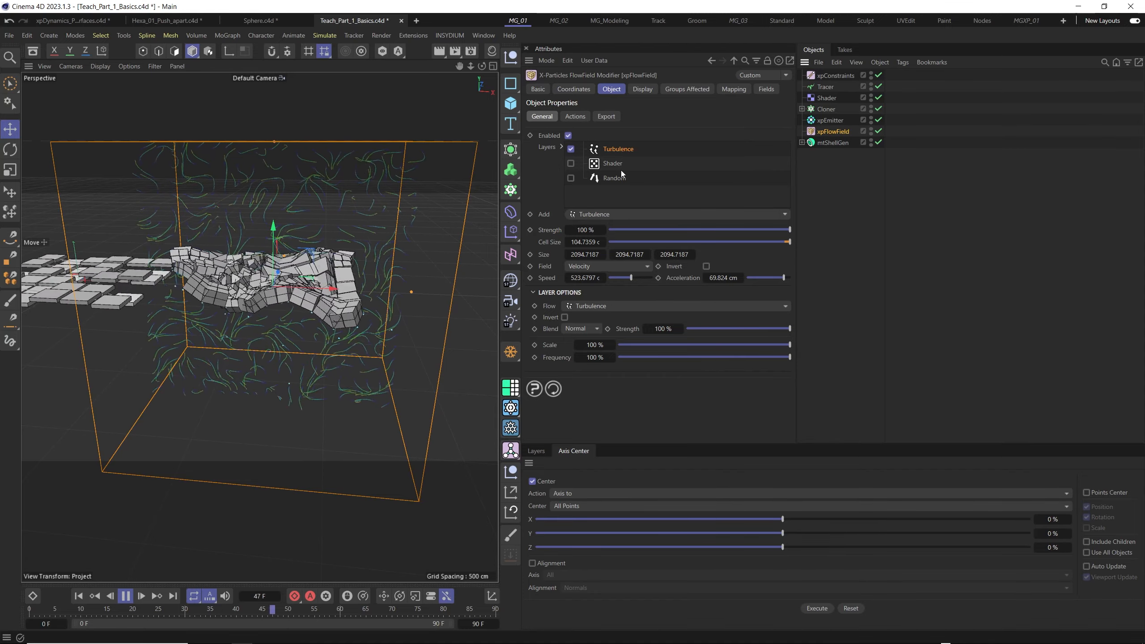
- Switch the flow field from its Turbulence layer to the Random layer and add a Spherical Field to limit it
left_click(571, 149)
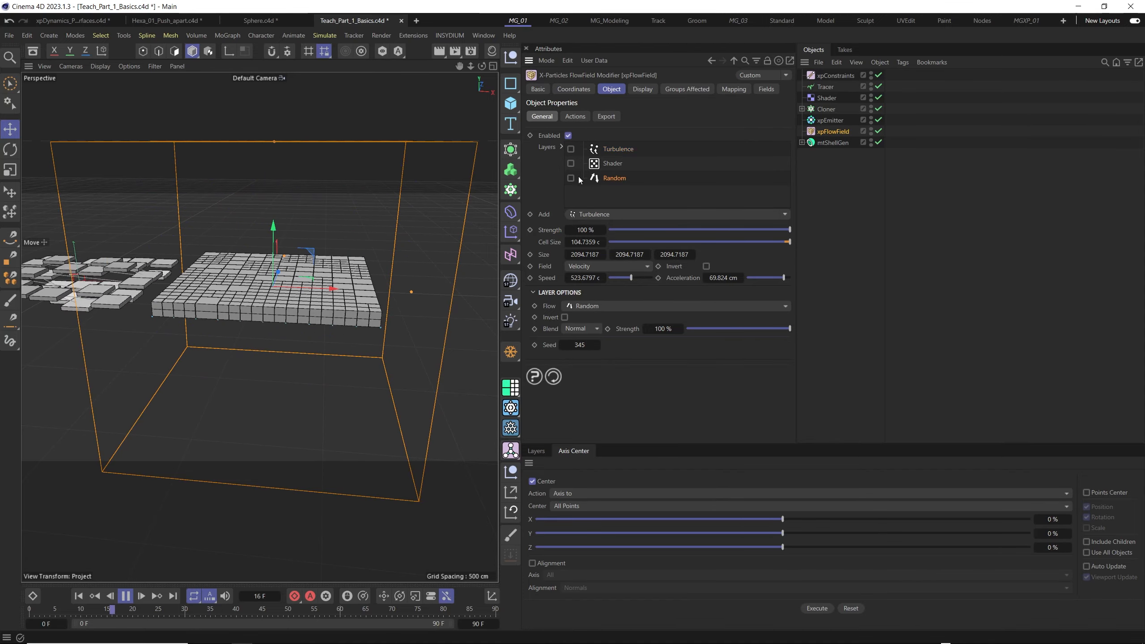
left_click(570, 178)
left_click(766, 90)
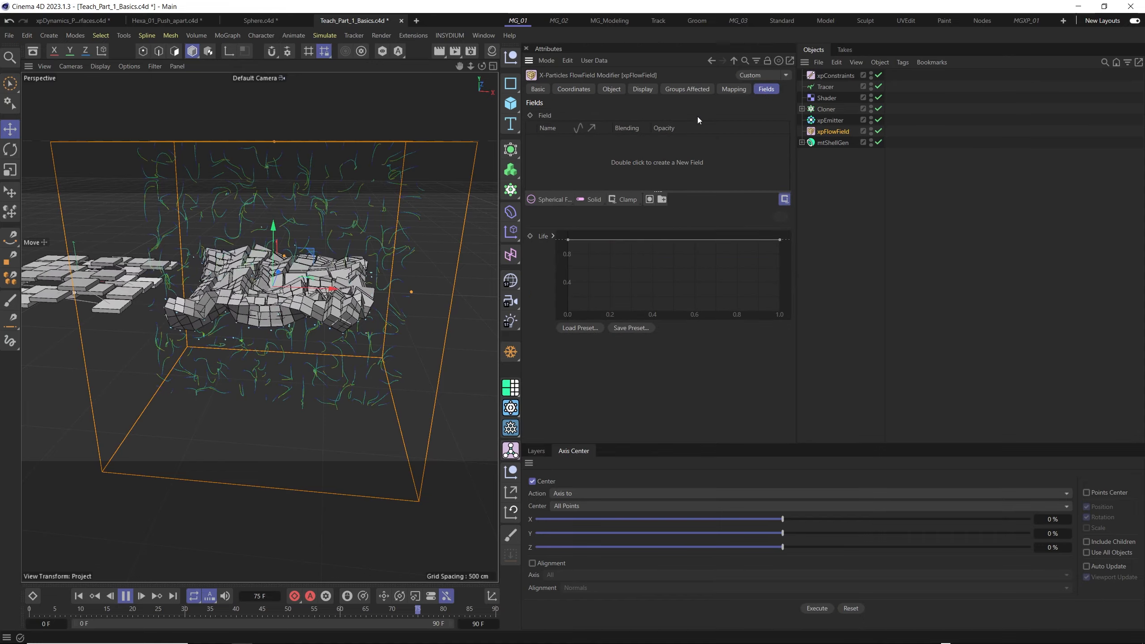
left_click(551, 201)
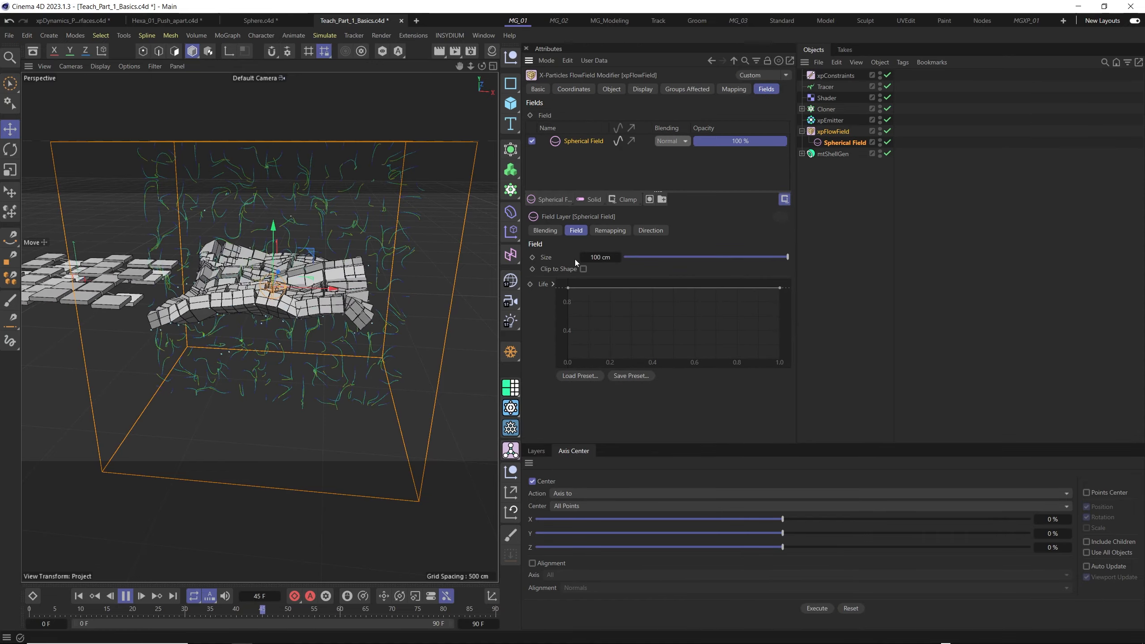
- Enlarge the Spherical Field to a size of 378 cm and inspect the distortion it confines on the tiled plane
scroll(293, 294, "up", 3)
left_click_drag(294, 294, 269, 312, "alt")
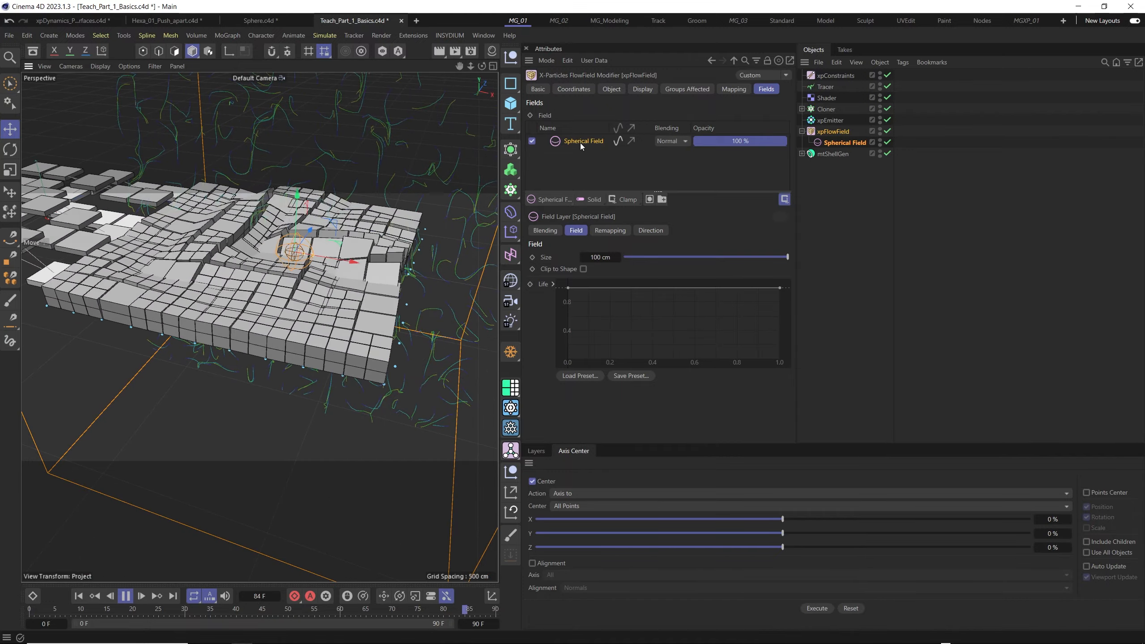
left_click_drag(613, 257, 617, 257)
left_click_drag(728, 240, 779, 238)
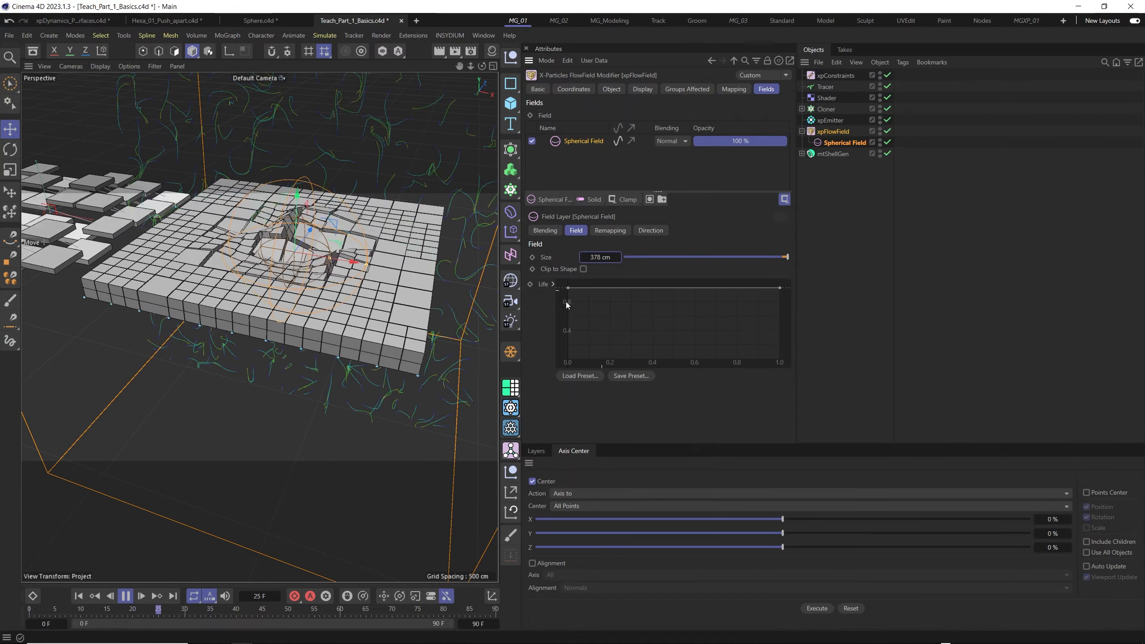
left_click_drag(281, 349, 312, 325, "alt")
scroll(312, 325, "down", 3)
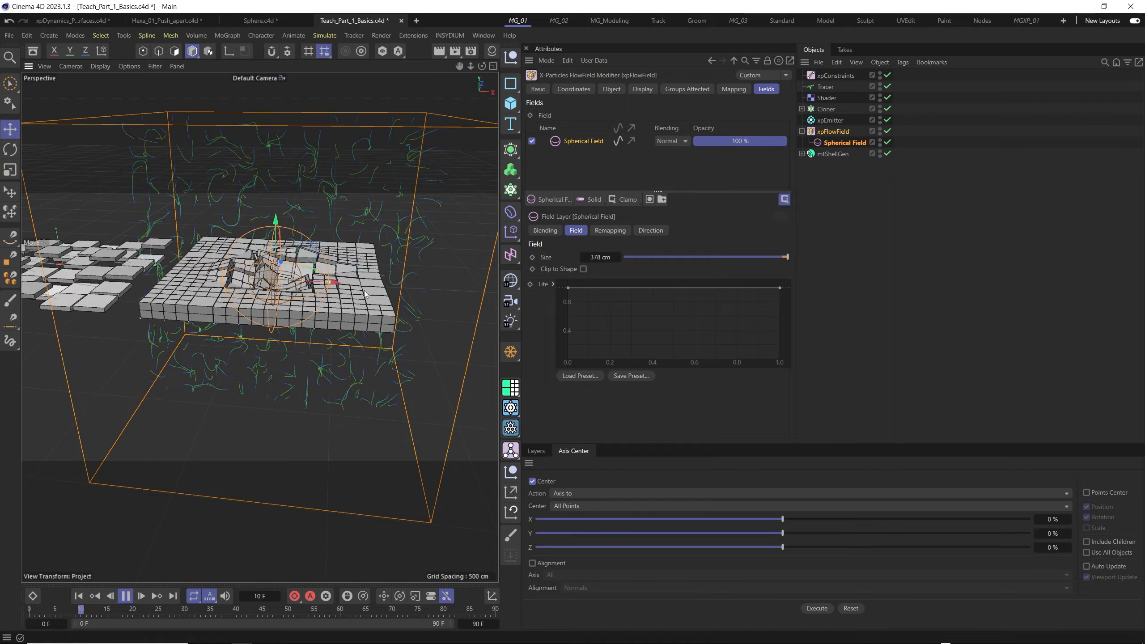
key("e")
left_click_drag(298, 283, 386, 289)
key("ctrl+z")
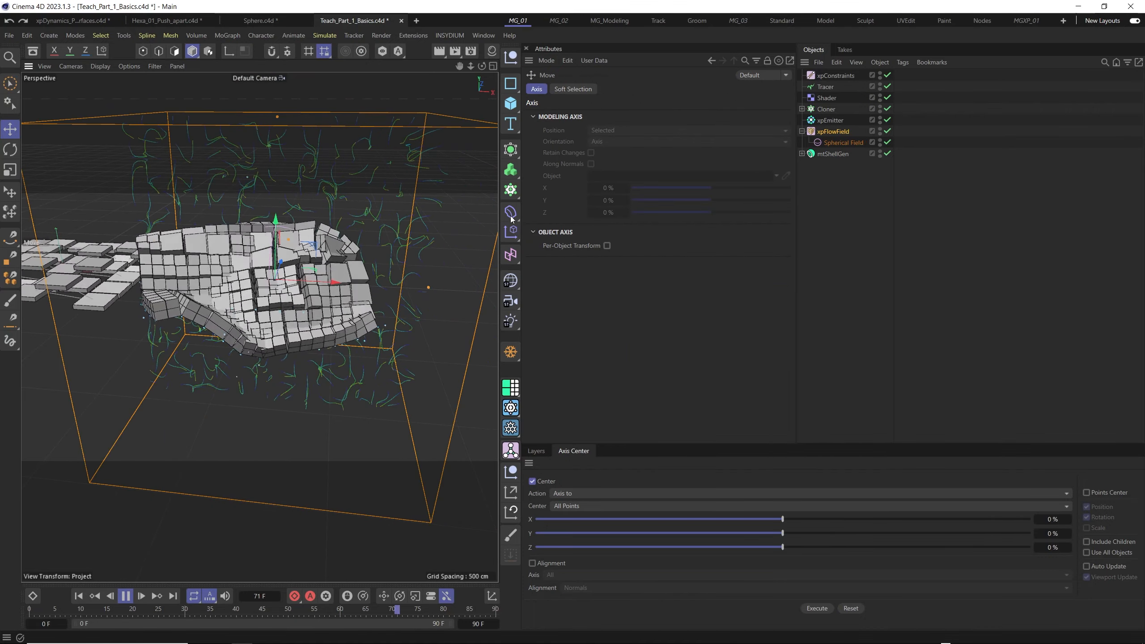
- Select the Spherical Field, reduce its size to about 370 cm, and move it along X beyond the tiled plane's edge
left_click(832, 145)
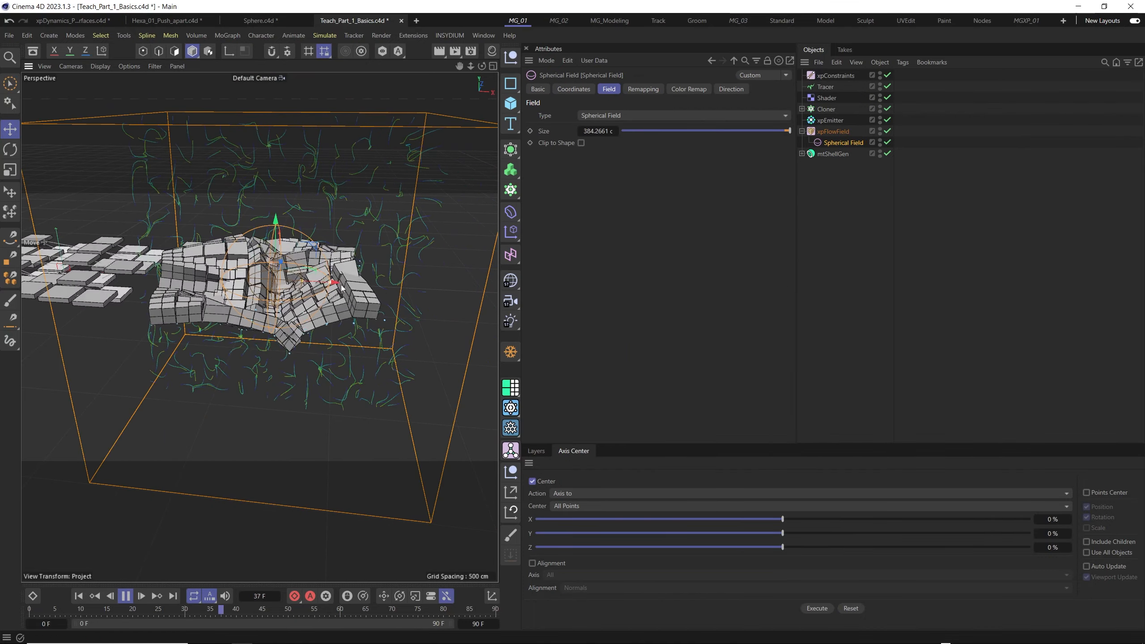
left_click_drag(337, 287, 468, 268)
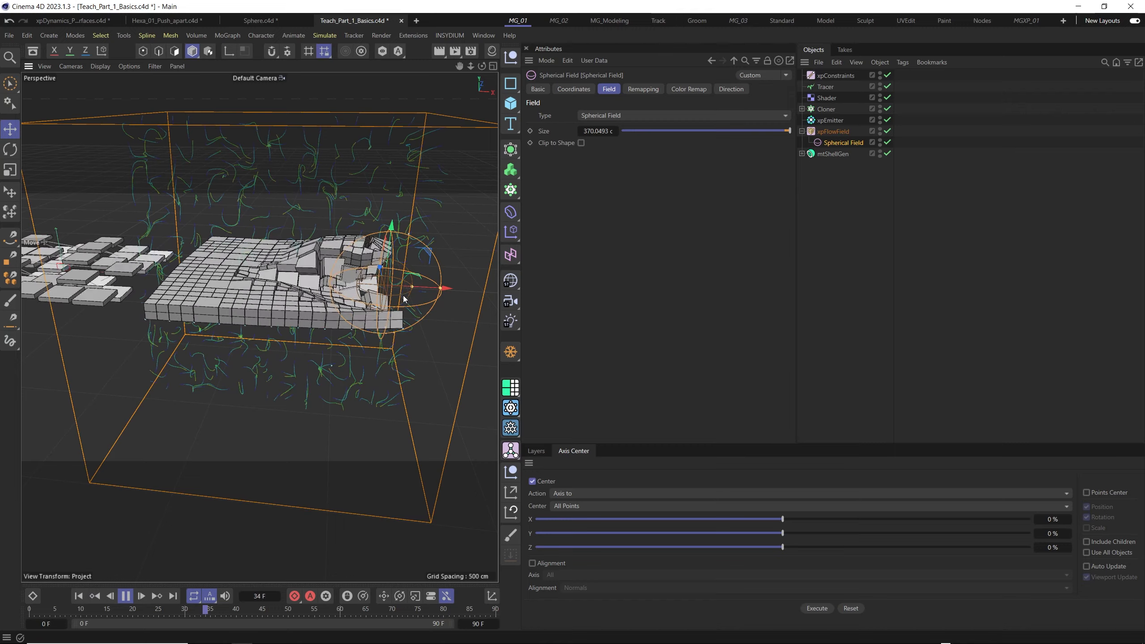
middle_click_drag(376, 289, 326, 298, "alt")
left_click_drag(398, 303, 471, 300)
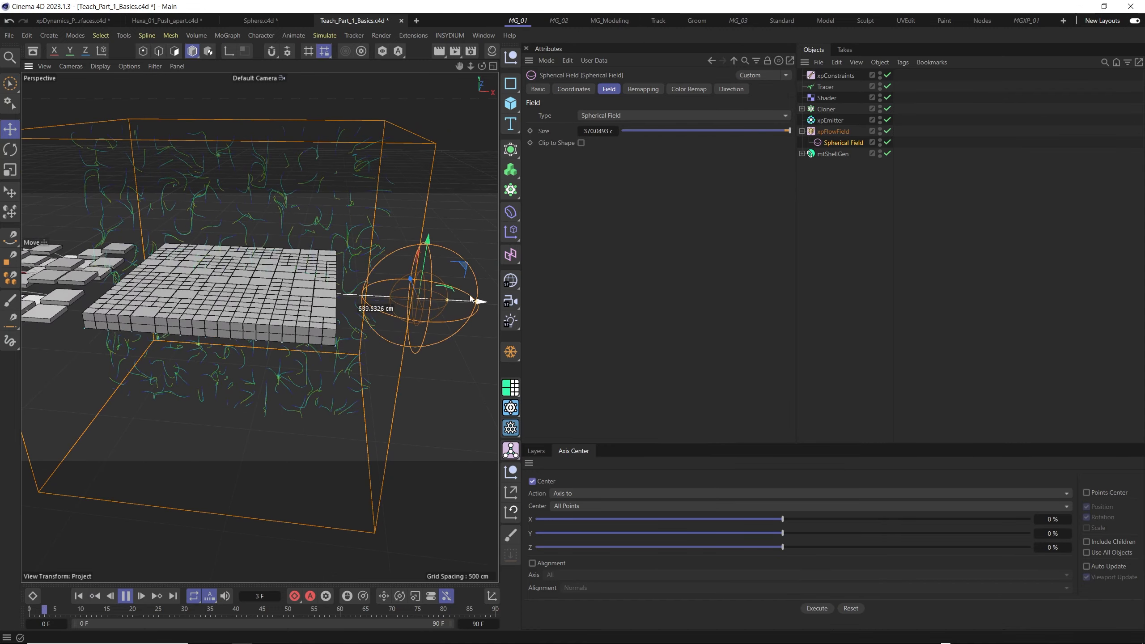
scroll(304, 321, "down", 2)
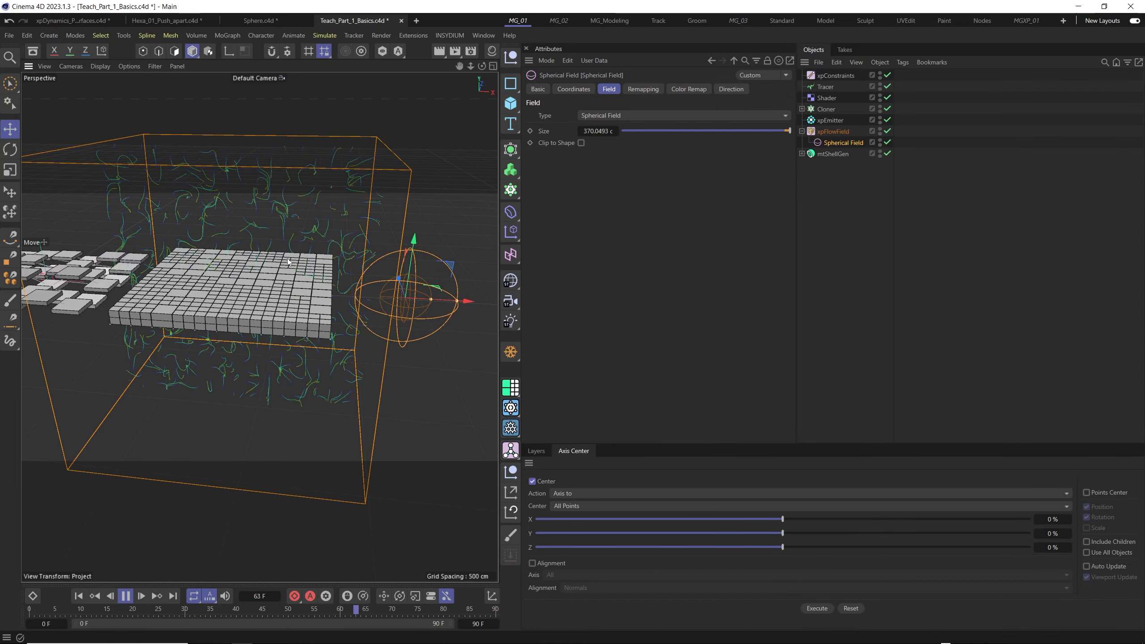
left_click_drag(306, 309, 309, 321, "alt")
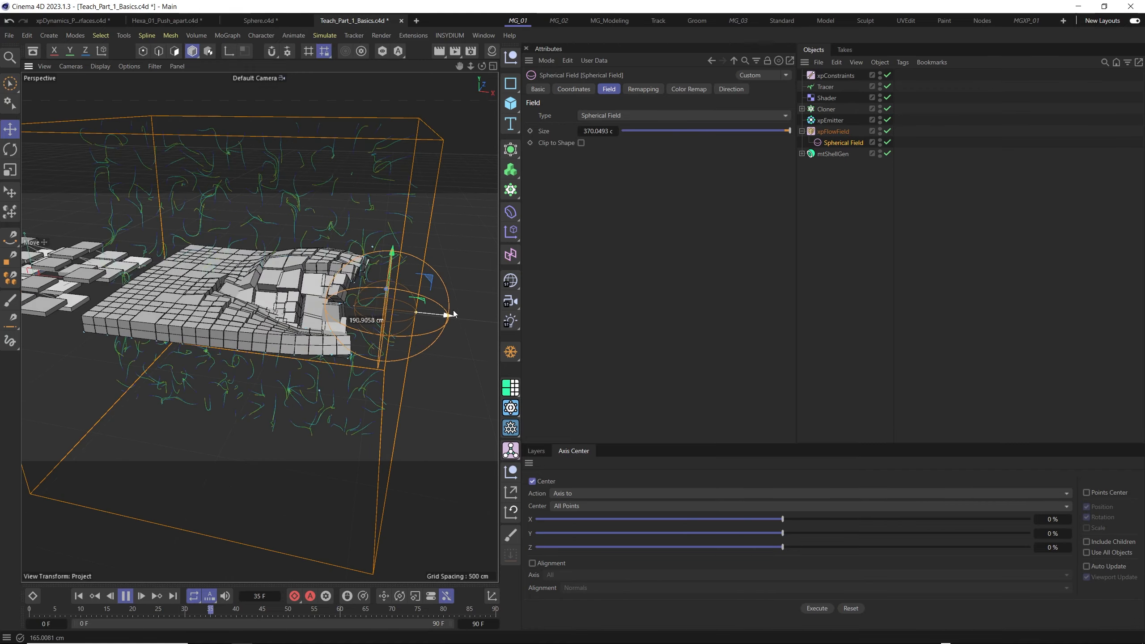
- Slide the Spherical Field along X in and out of the tiled plane, leaving it over the plane with a size of about 397 cm
left_click_drag(450, 313, 375, 308)
right_click_drag(342, 301, 337, 312, "alt")
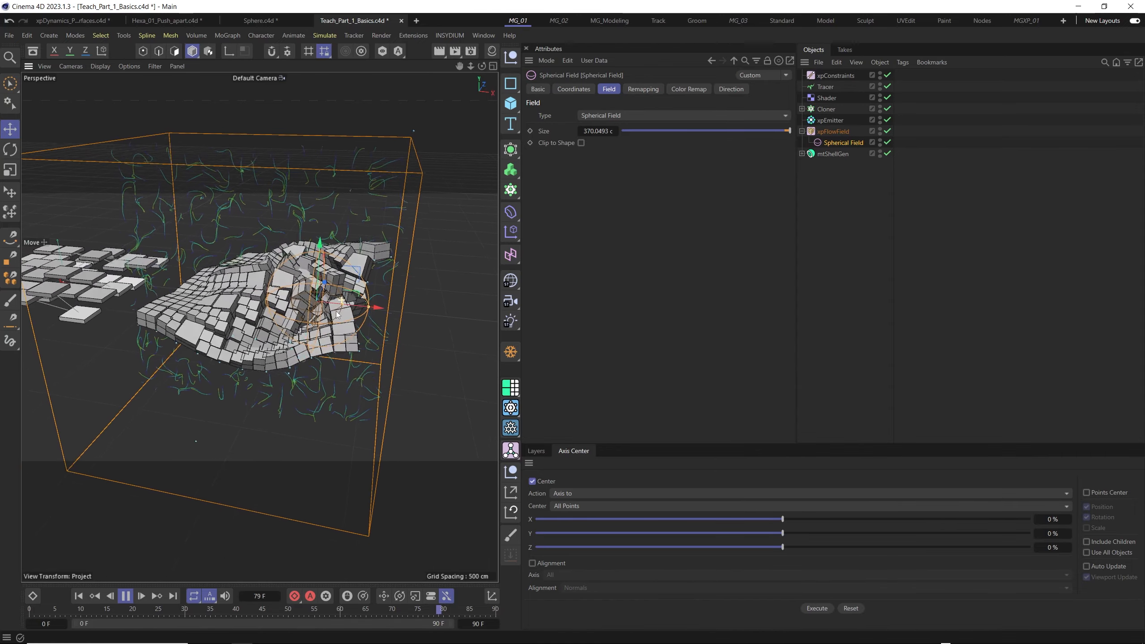
left_click_drag(334, 308, 440, 308, "alt")
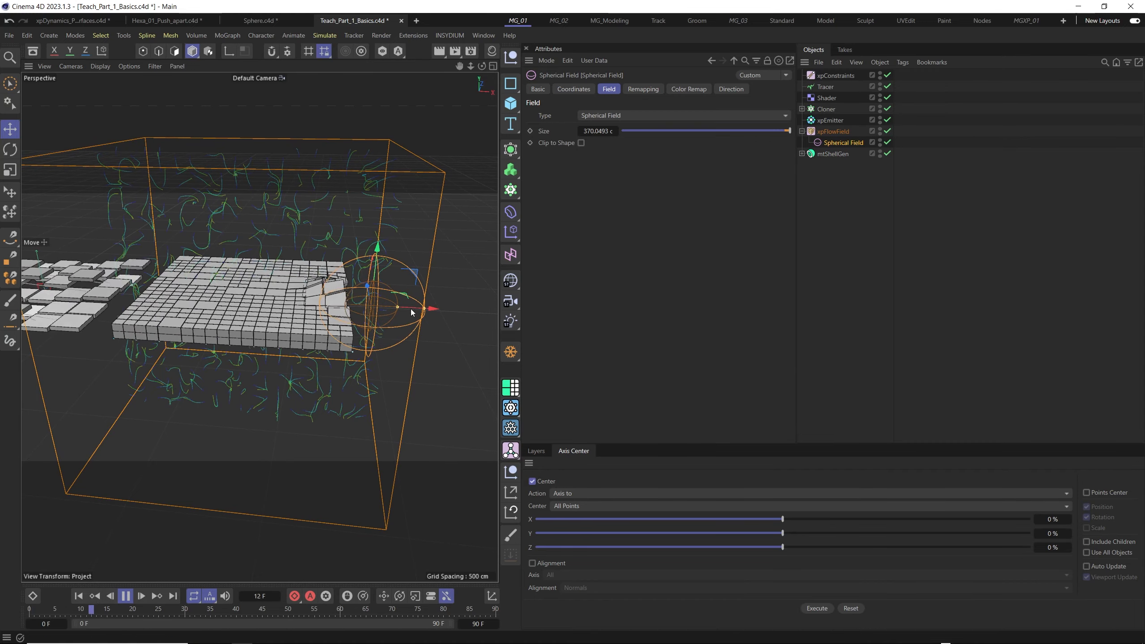
left_click_drag(431, 309, 342, 308)
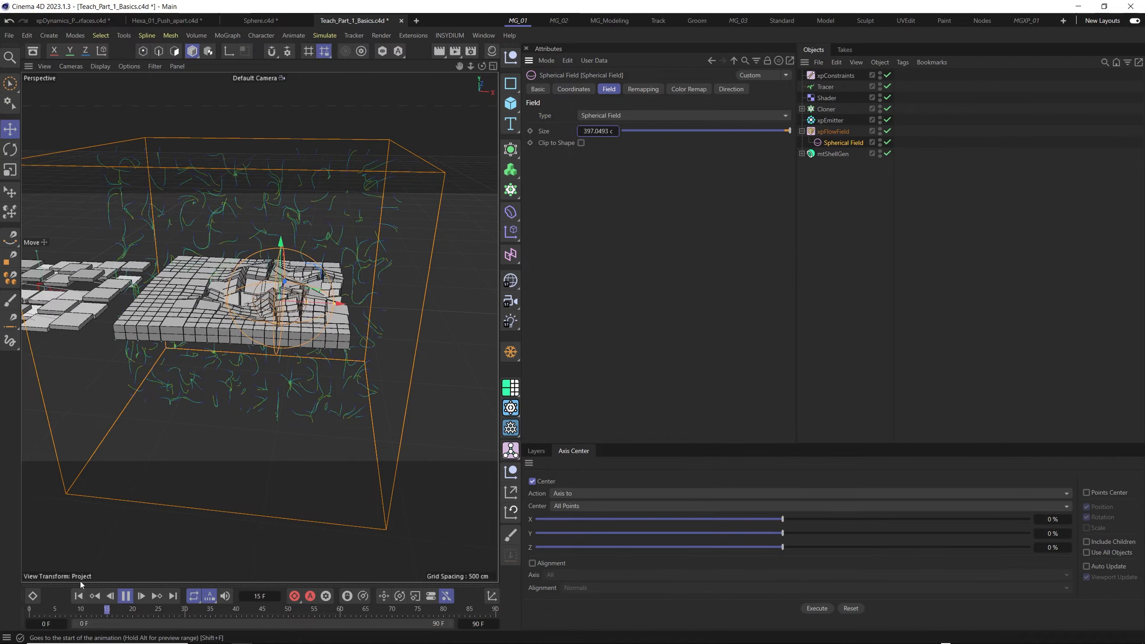
mouse_move(309, 306)
left_mouse_down("alt")
mouse_move(291, 317)
mouse_move(302, 308)
left_mouse_up("alt")
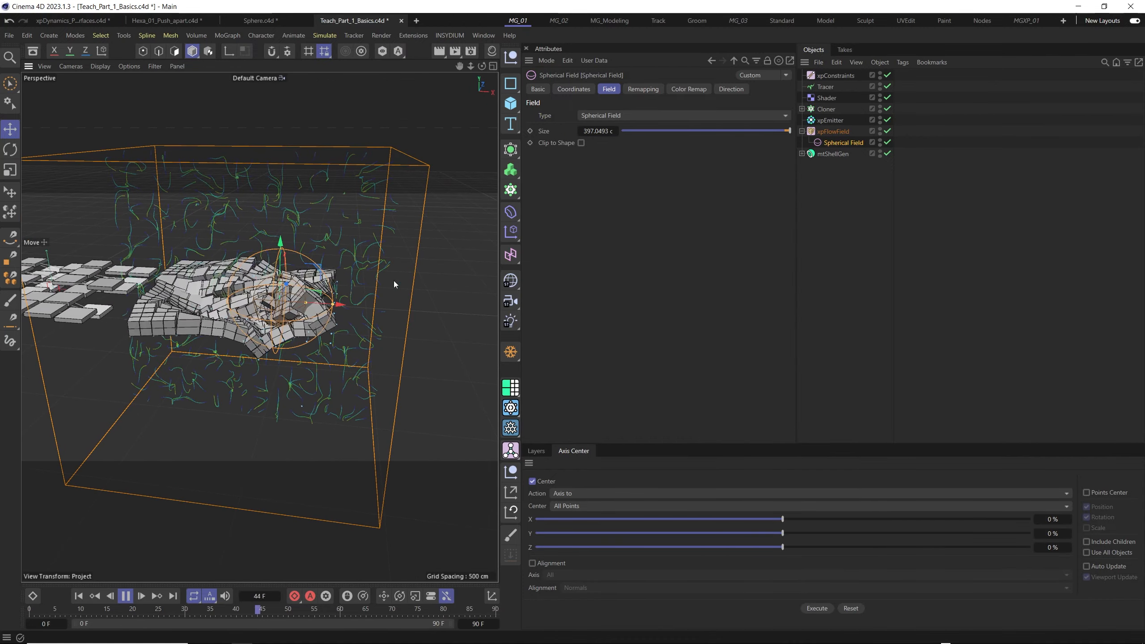
- Stop the playback and disable the xpFlowField object
left_click(864, 135)
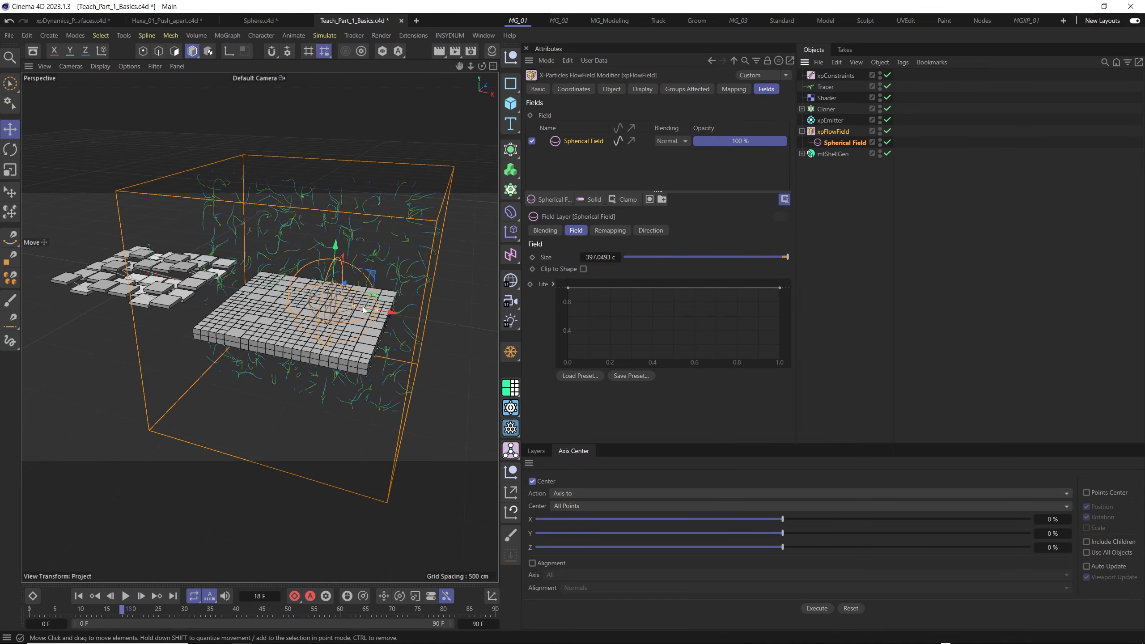
left_click_drag(364, 310, 390, 307, "alt")
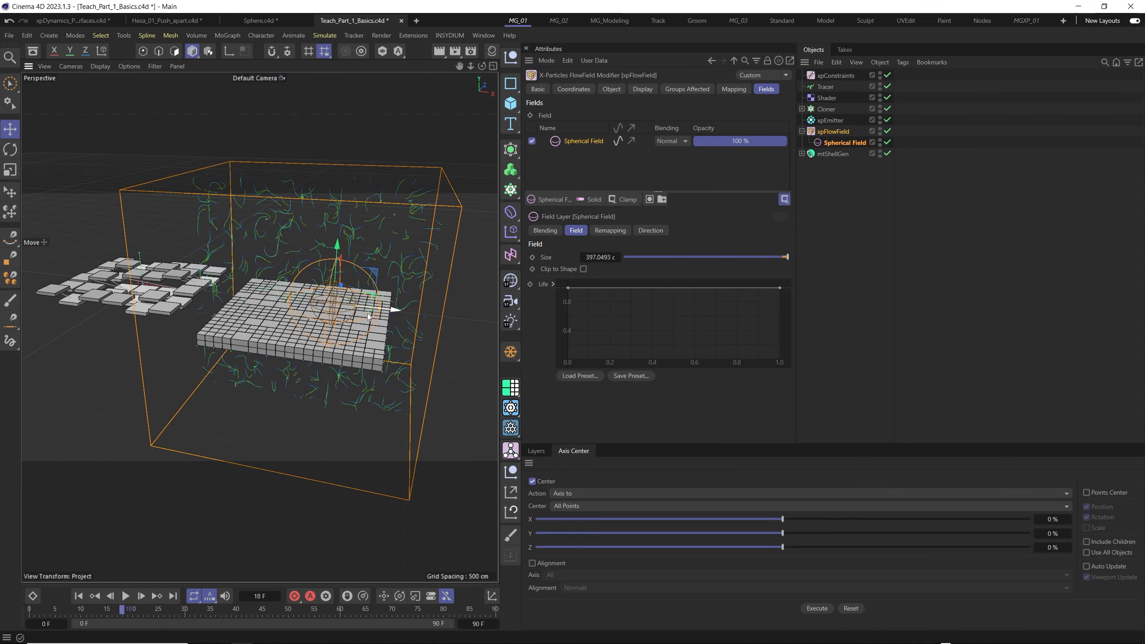
scroll(391, 307, "up", 2)
left_click(887, 131)
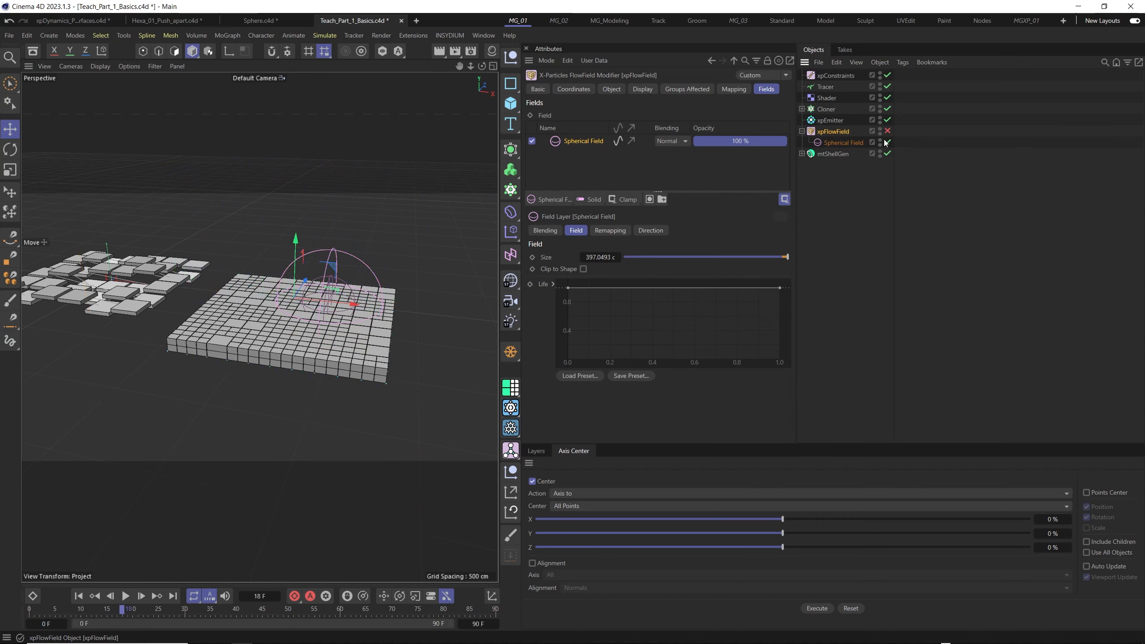
left_click_drag(382, 305, 362, 261, "alt")
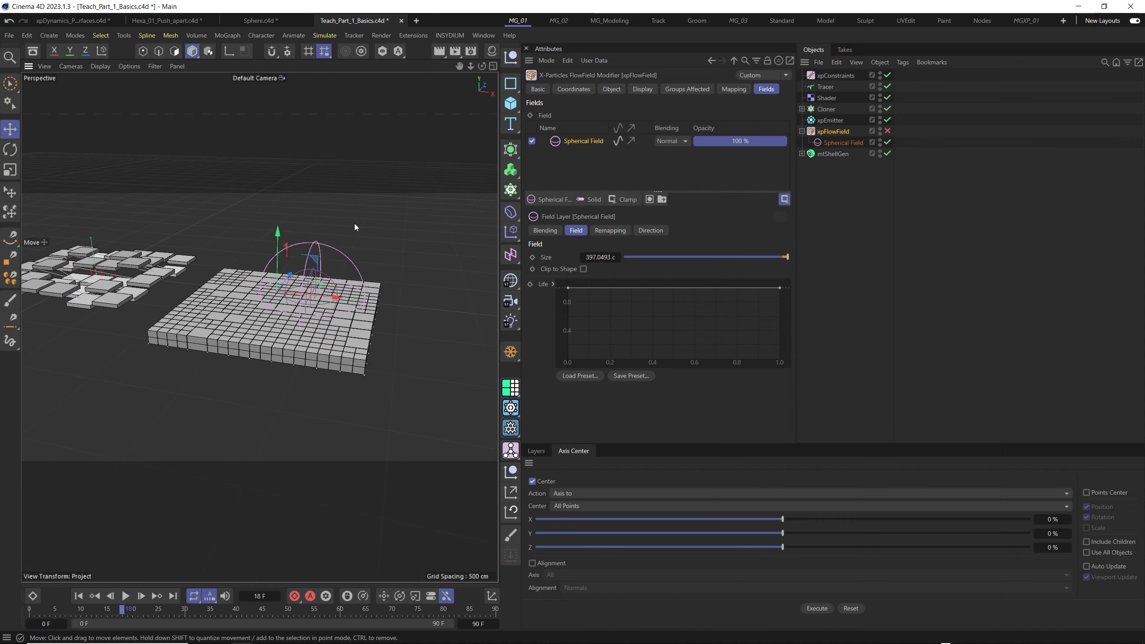
- Add an xpGravity motion modifier from the X-Particles modifiers to the scene
left_click_drag(317, 304, 309, 336, "alt")
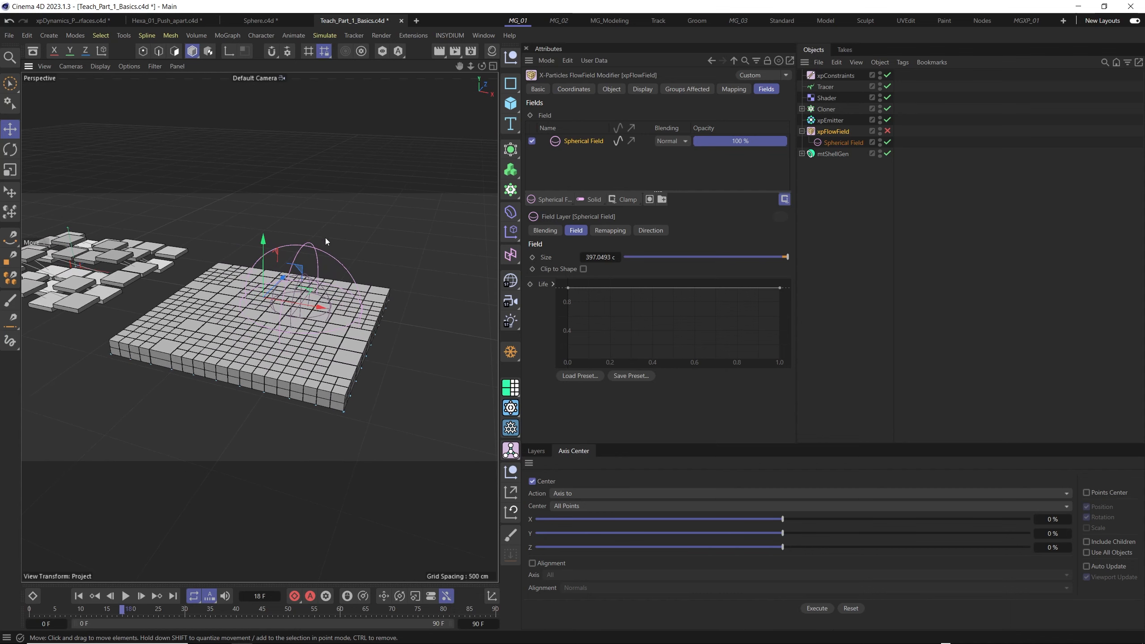
left_click(446, 35)
mouse_move(500, 75)
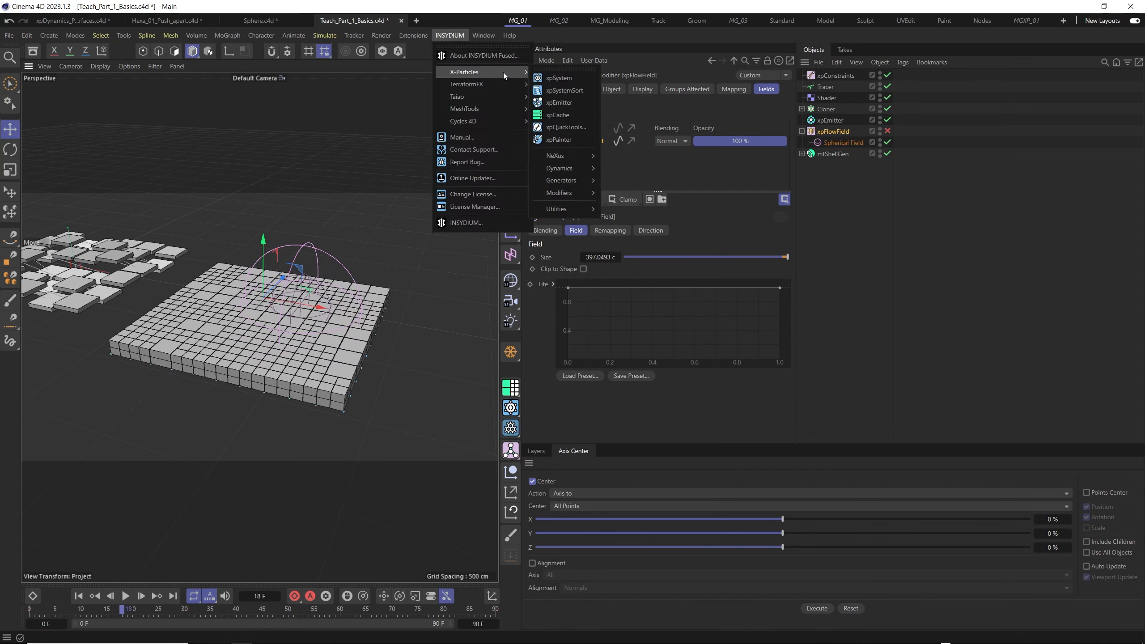
mouse_move(583, 168)
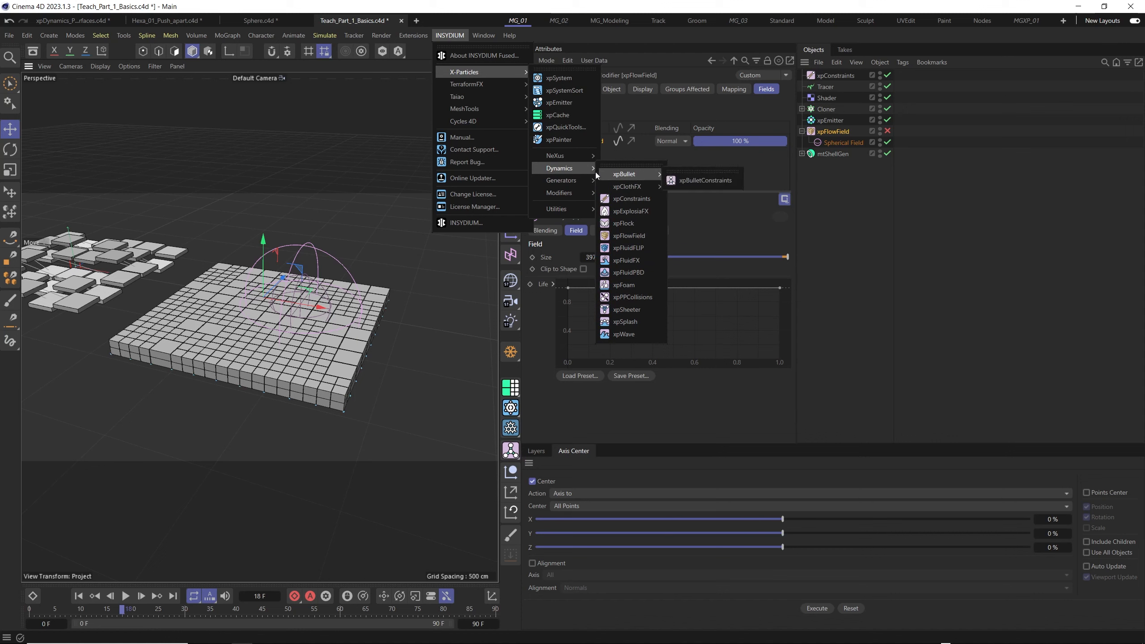
mouse_move(563, 191)
mouse_move(614, 208)
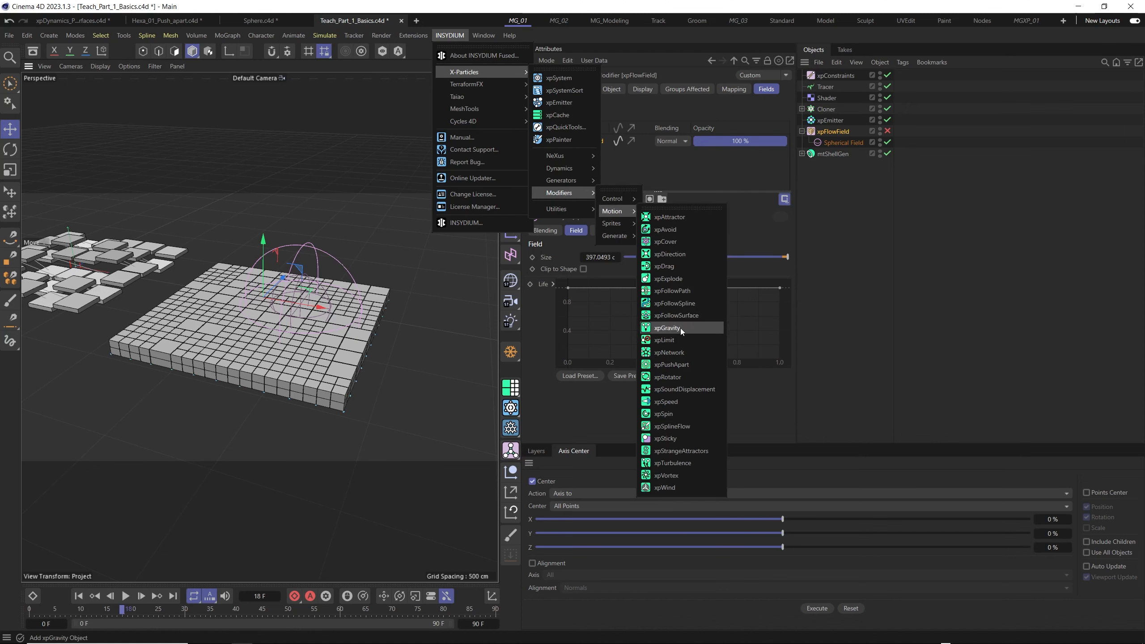
left_click(680, 328)
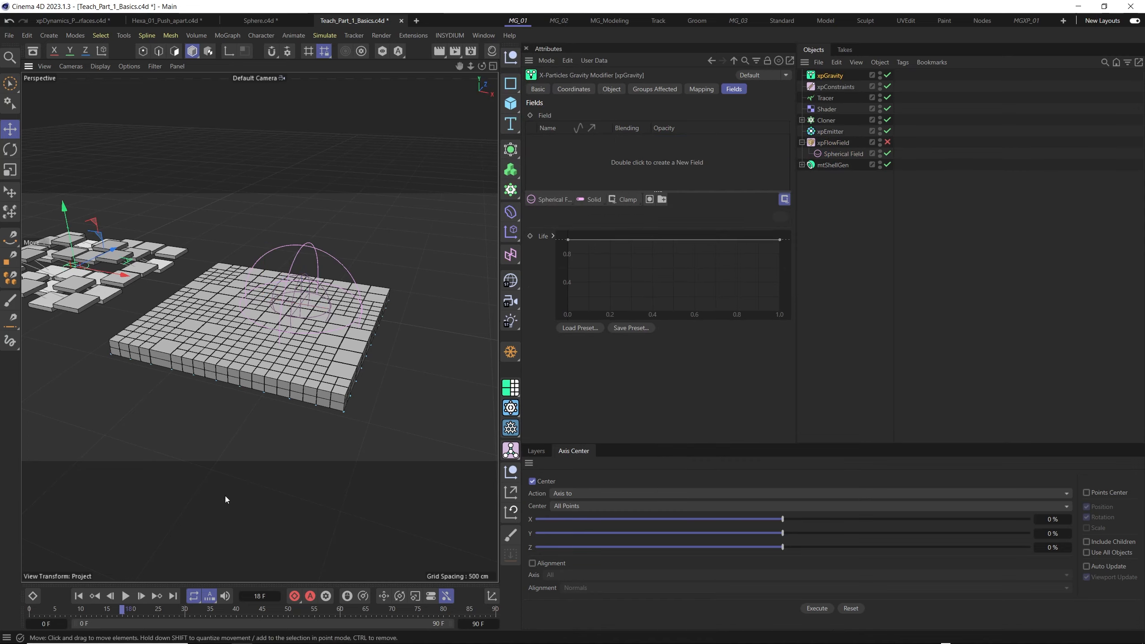
- Replay the simulation several times from the first frame to examine how gravity moves the tiled plane
left_click(83, 600)
left_click(126, 596)
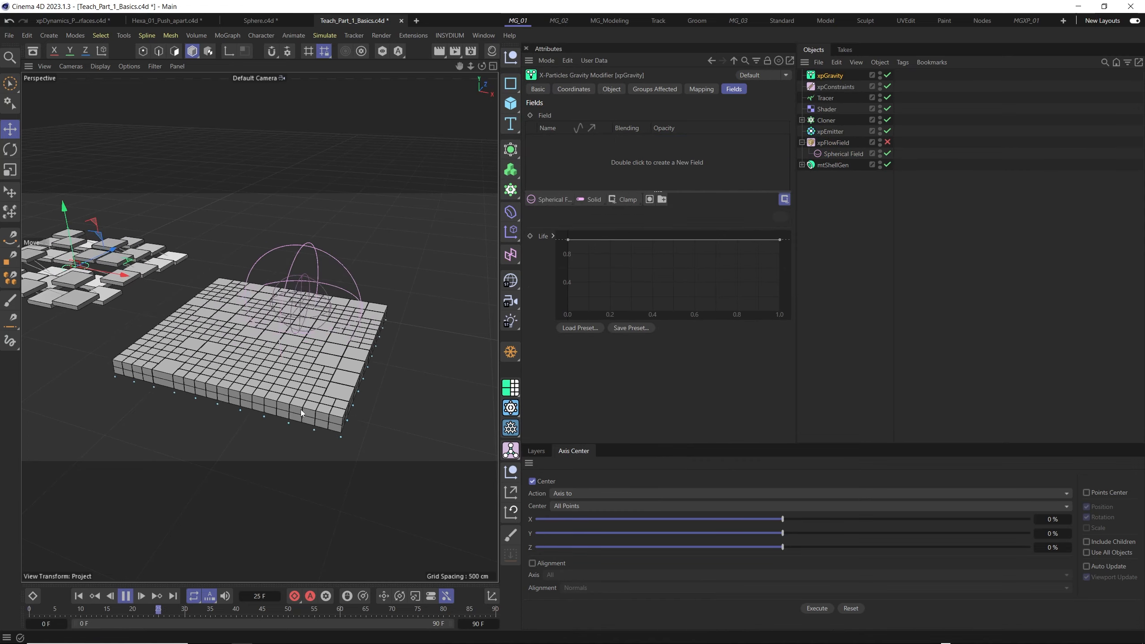
left_click(79, 596)
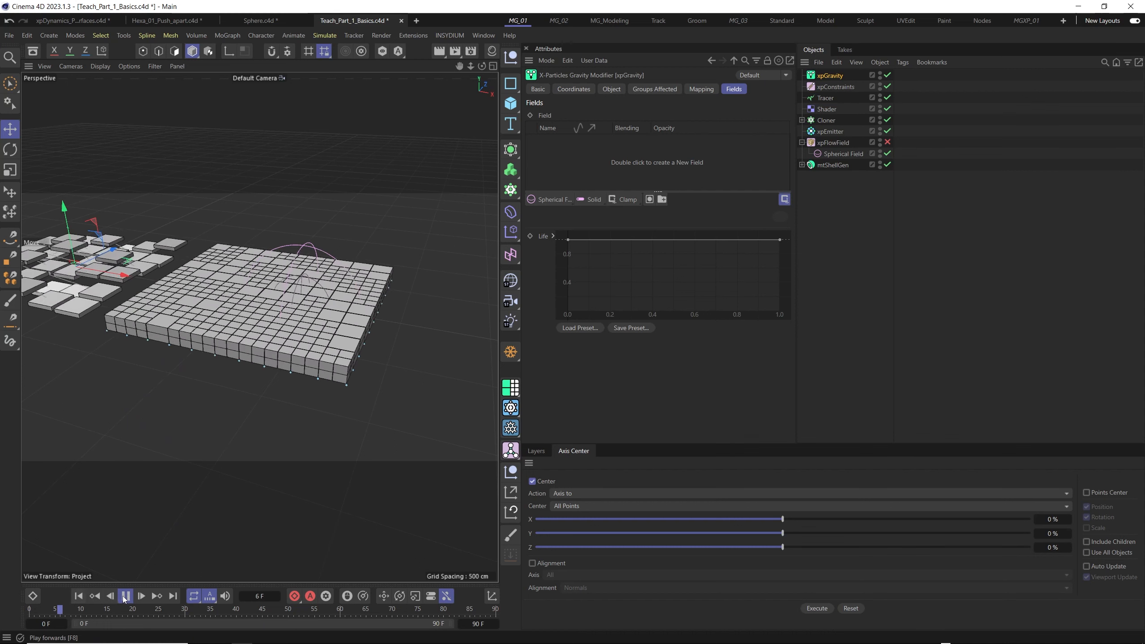
left_click(124, 596)
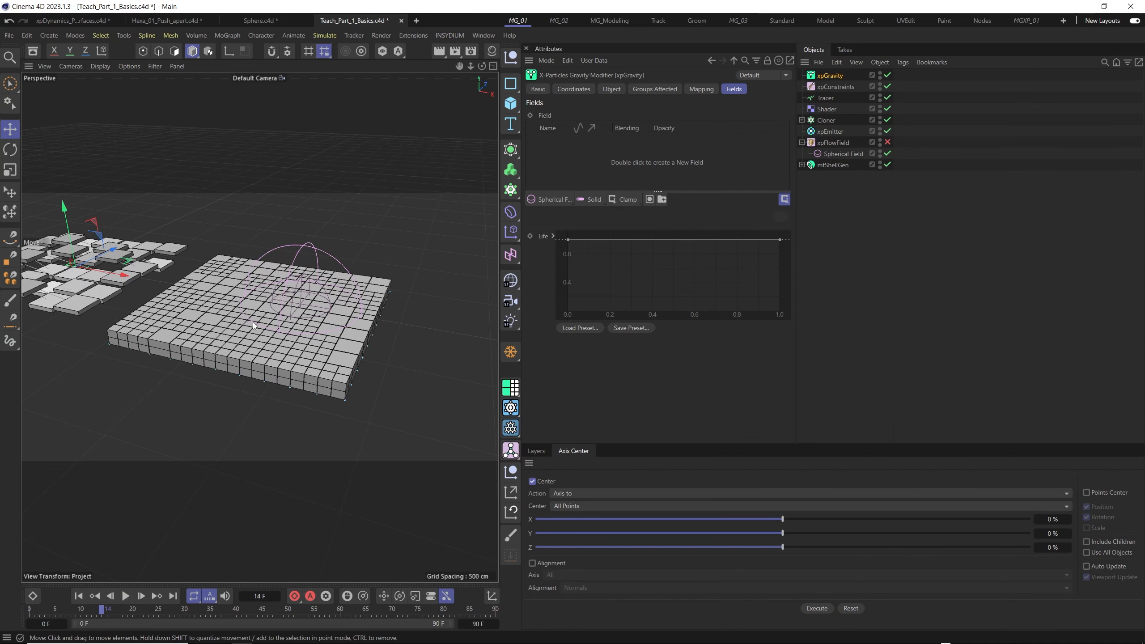
left_click(78, 596)
left_click(125, 596)
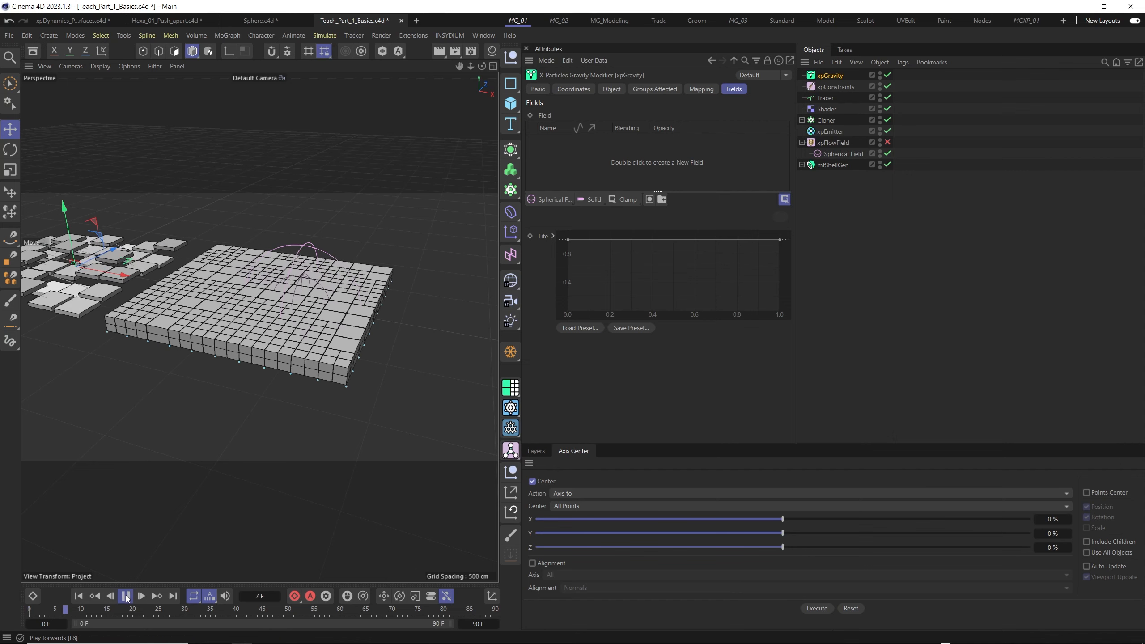
left_click(76, 596)
left_click_drag(229, 355, 239, 343, "alt")
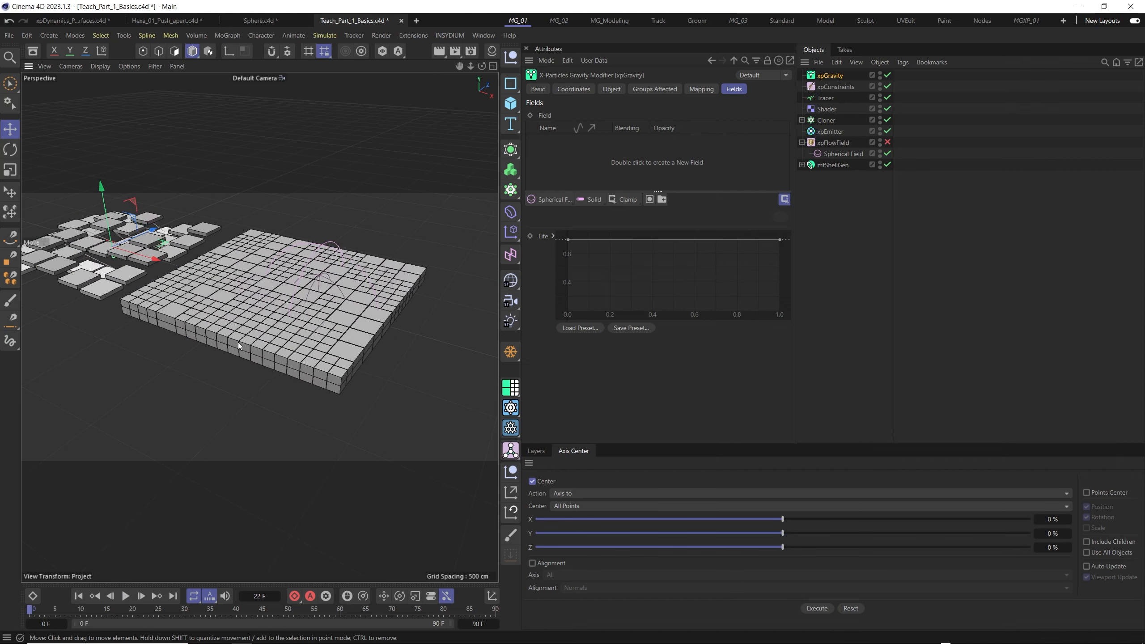
left_click(126, 596)
left_click(75, 595)
left_click(126, 596)
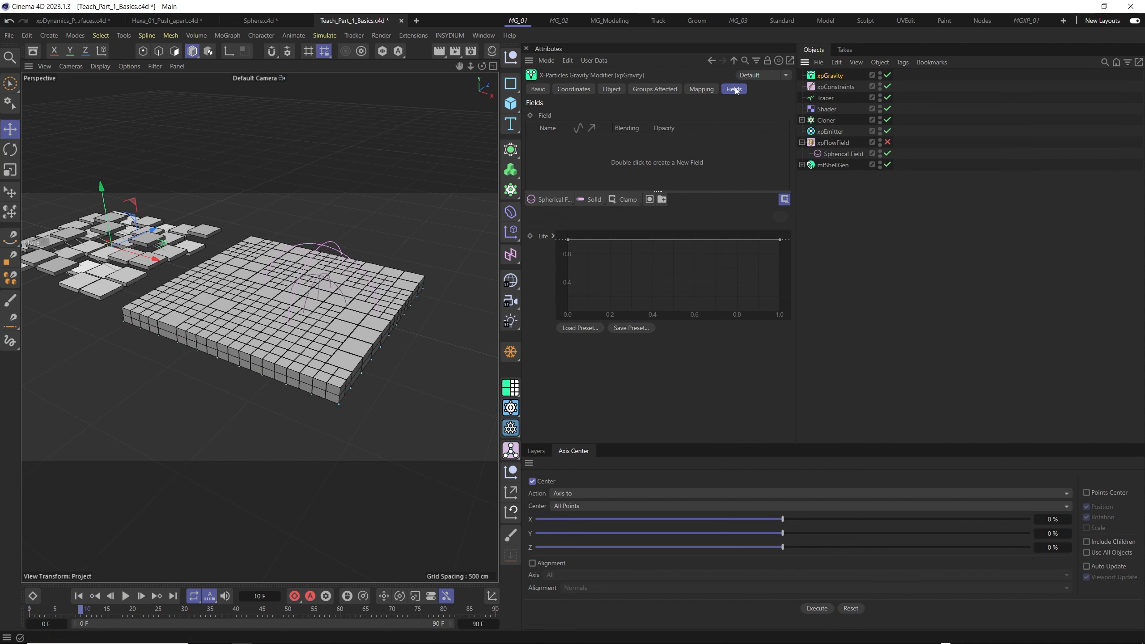
- Review the xpGravity object properties and add a Spherical Field to its falloff fields
left_click(573, 89)
left_click(608, 89)
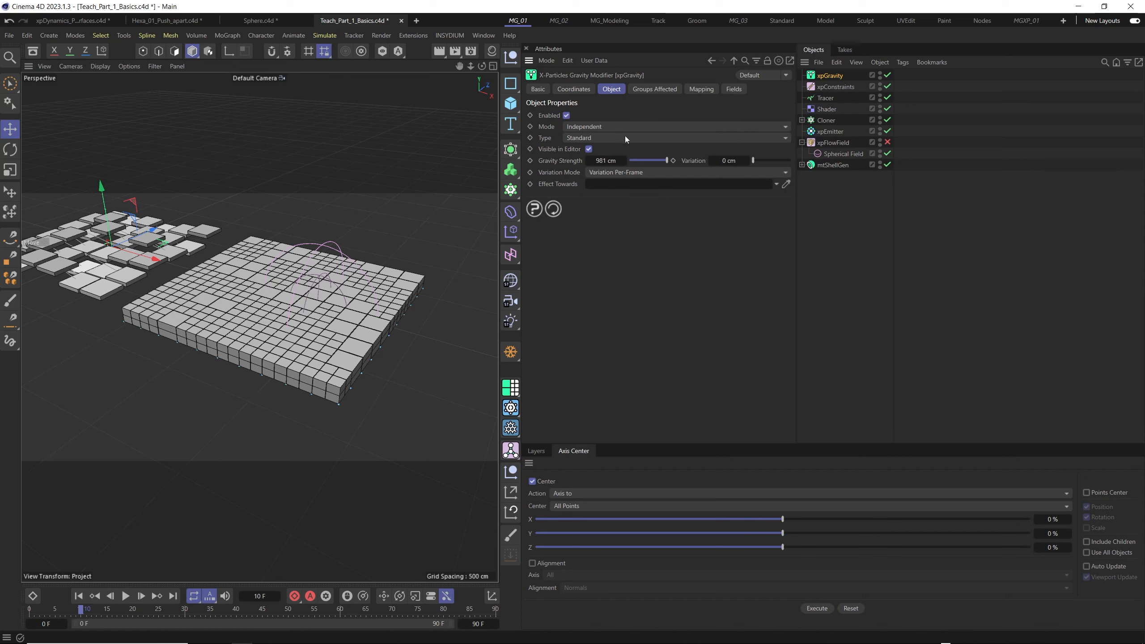
left_click(702, 89)
left_click(733, 89)
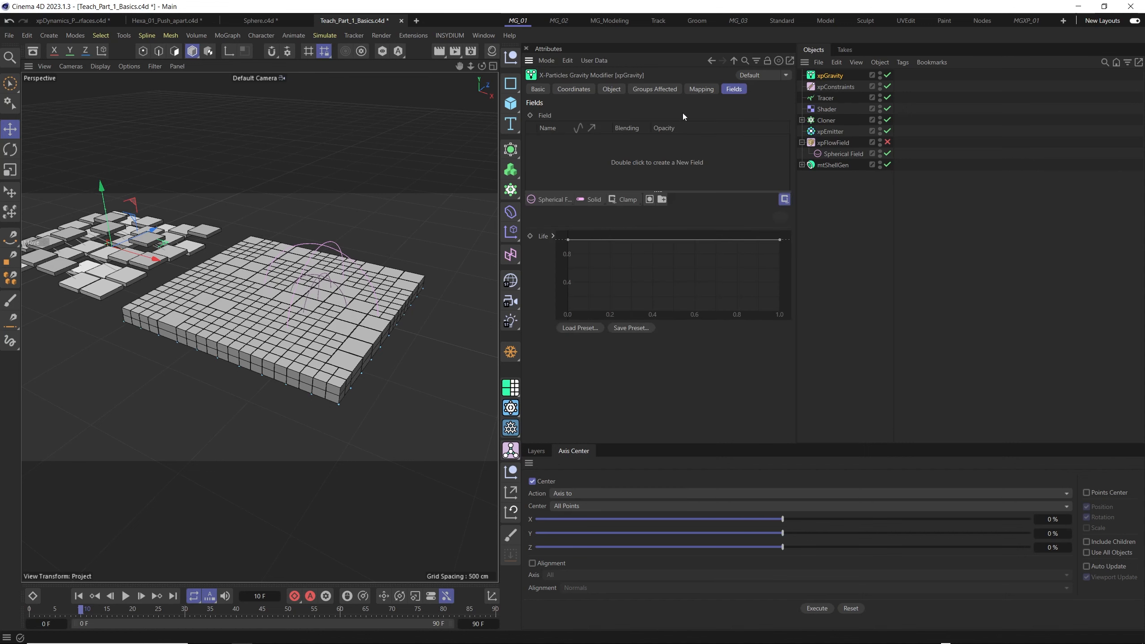
left_click(553, 200)
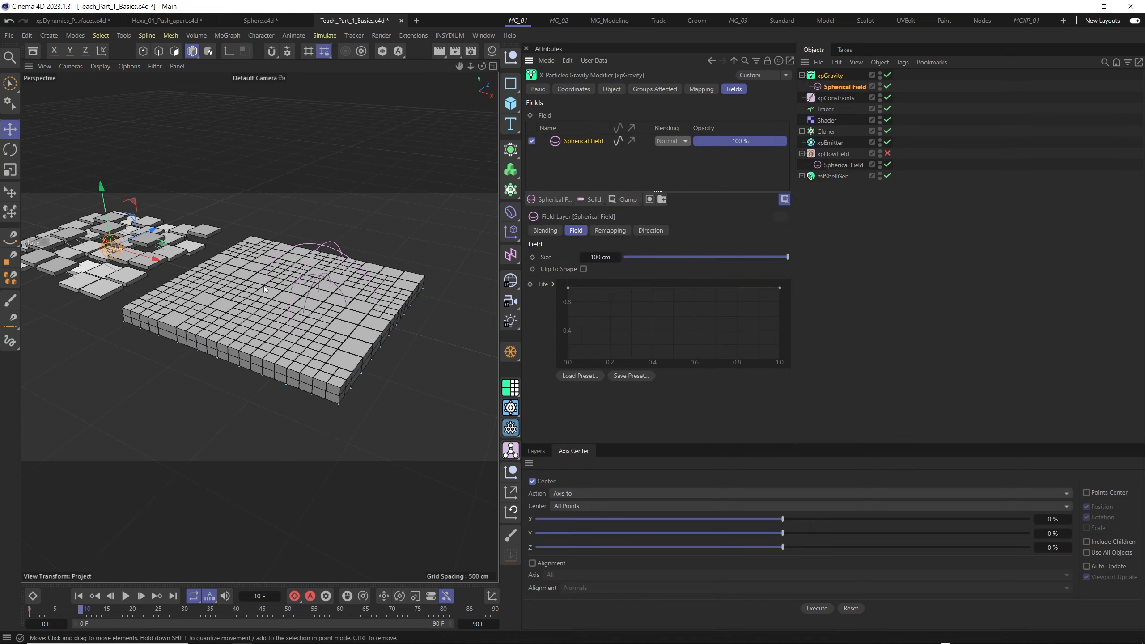
- Move the gravity's Spherical Field along X to the tiled plane's near edge and enlarge it to 219 cm
scroll(119, 244, "up", 5)
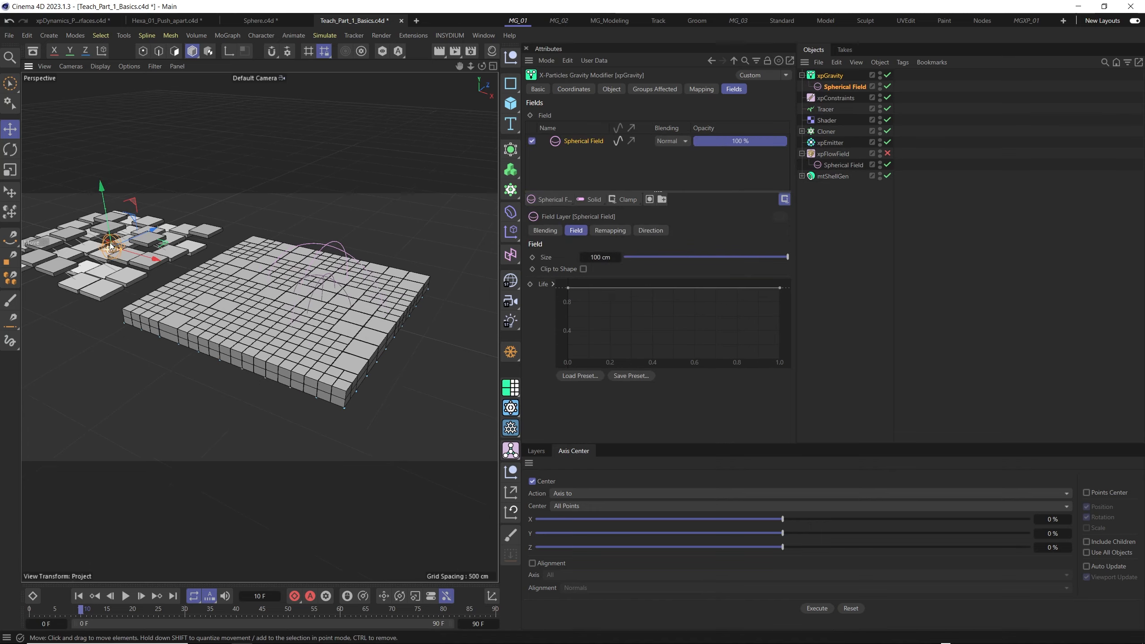
scroll(120, 259, "down", 4)
scroll(135, 263, "down", 3)
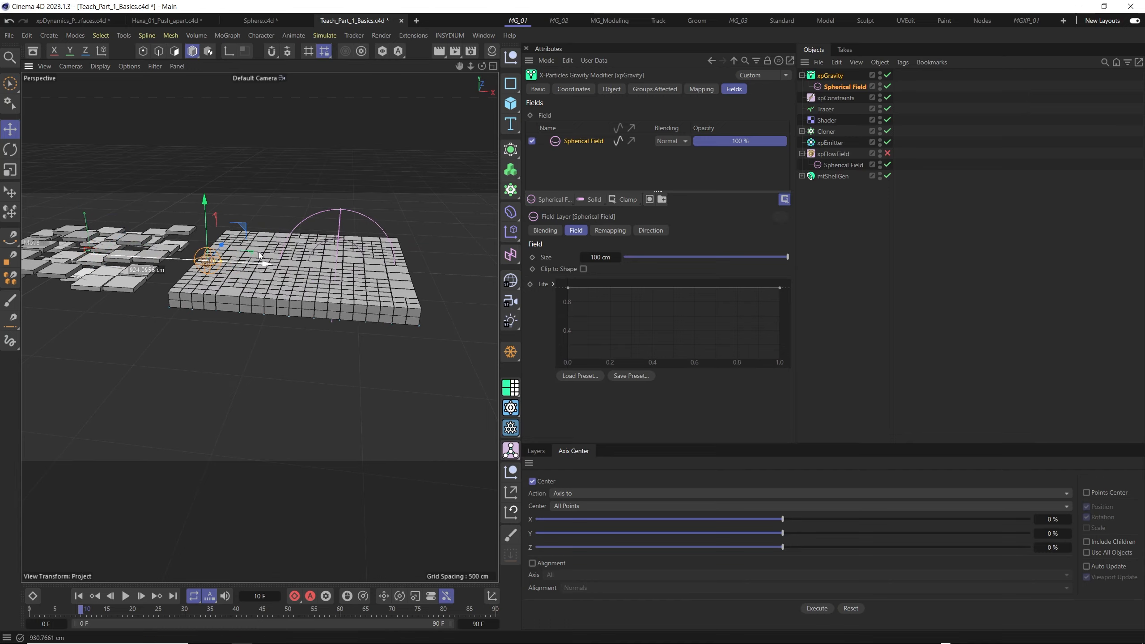
scroll(260, 255, "up", 6)
left_click_drag(223, 262, 222, 288, "alt")
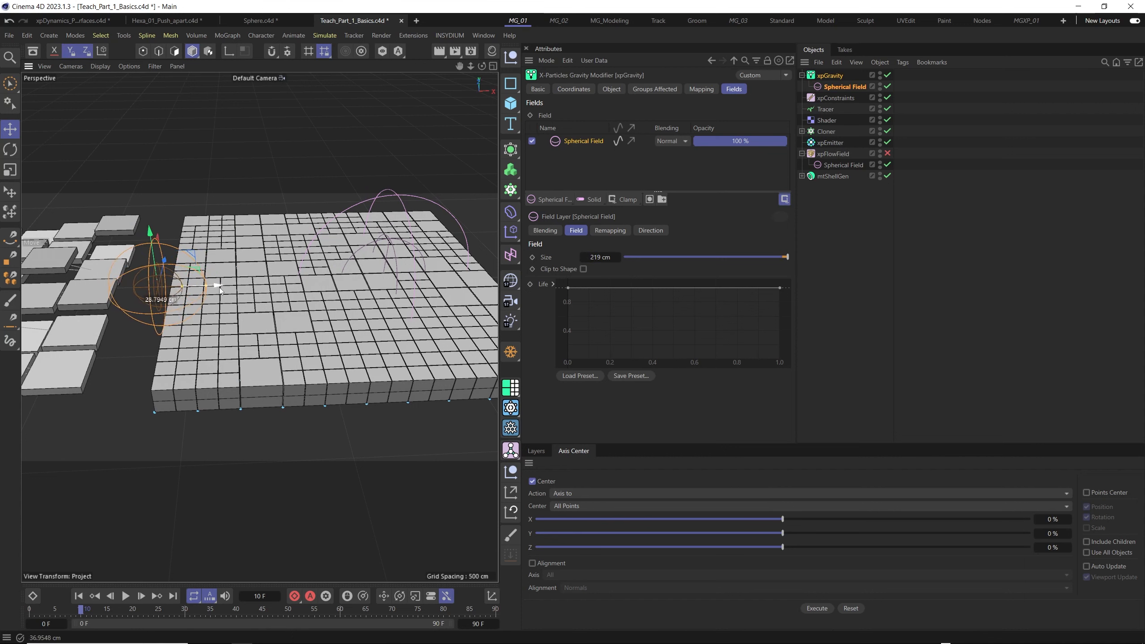
- Play the simulation with the field-limited gravity and extend the project's end frame to 200
left_click(80, 597)
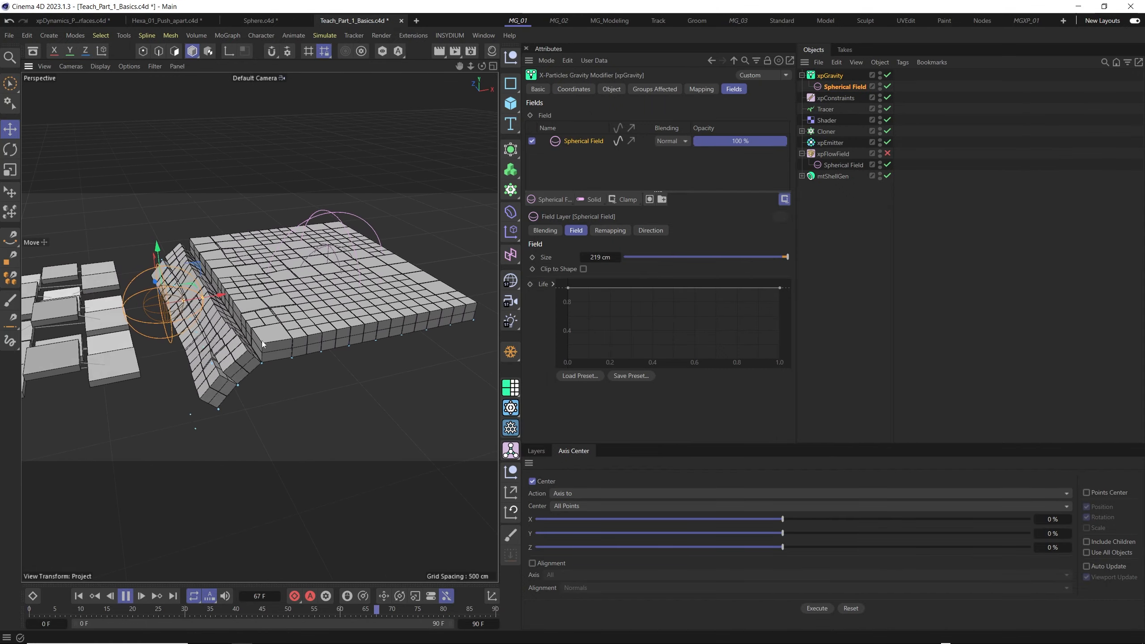
double_click(480, 624)
type("200")
key("Return")
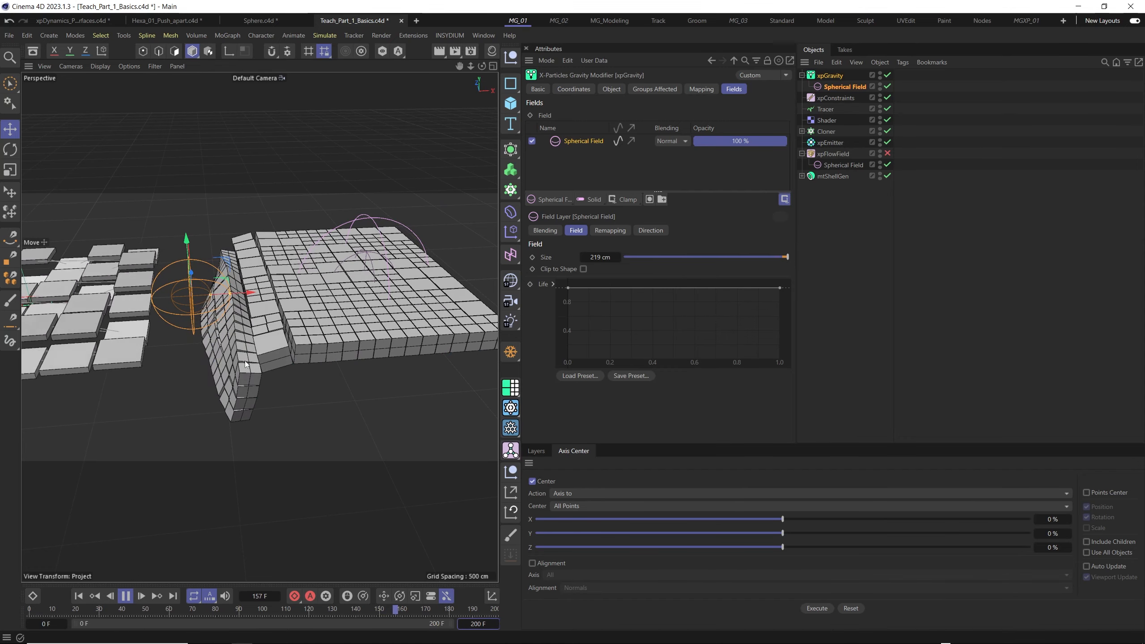
left_click(94, 596)
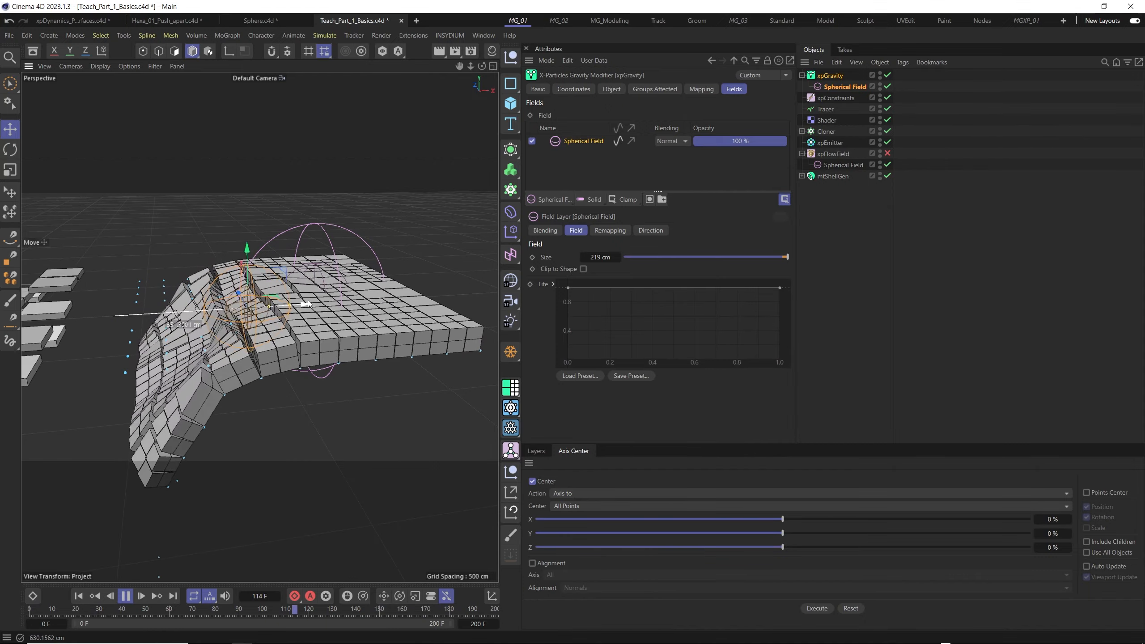
- Slide the gravity's Spherical Field along X through the tiled plane during playback, leaving it over the plane's interior
left_click_drag(307, 303, 436, 281)
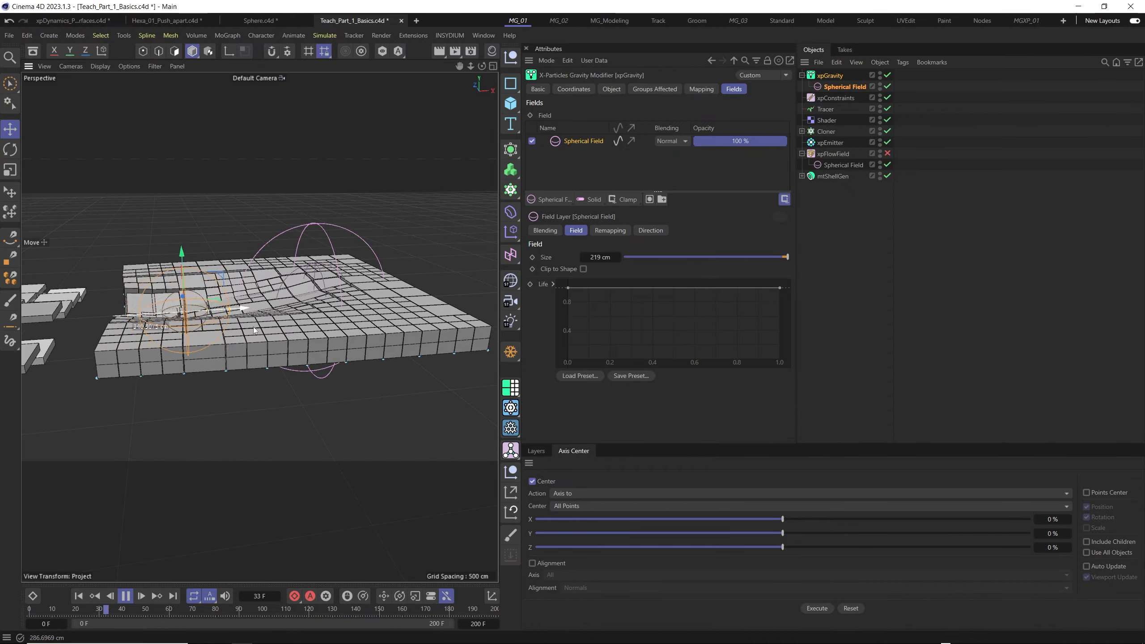
left_click_drag(307, 324, 261, 368, "alt")
middle_click_drag(260, 368, 176, 404, "alt")
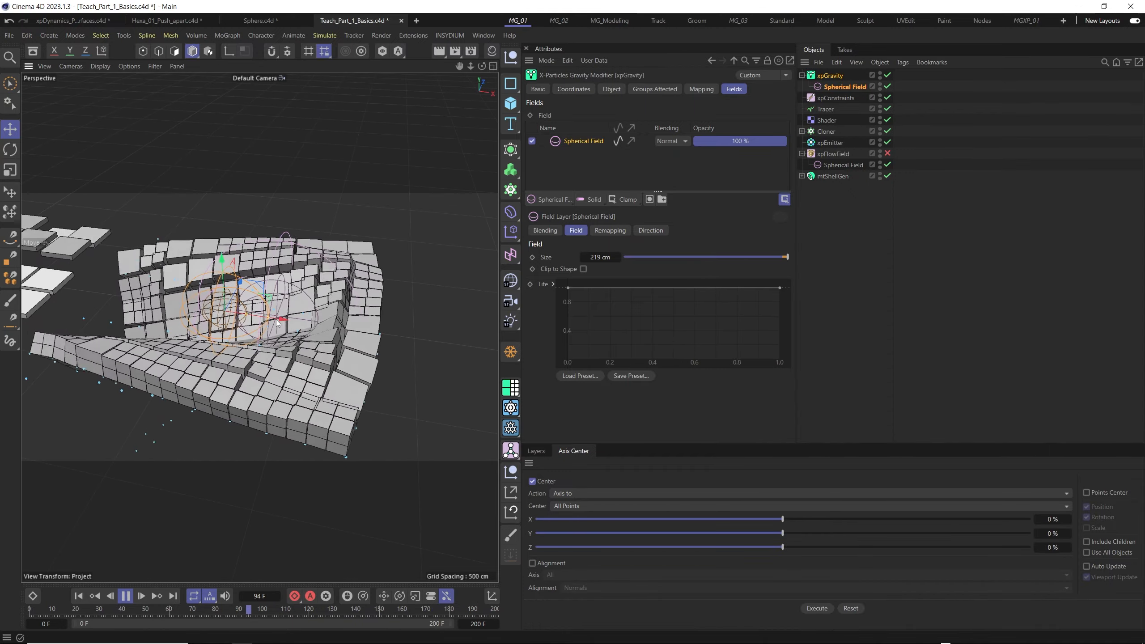
left_click_drag(278, 311, 230, 347)
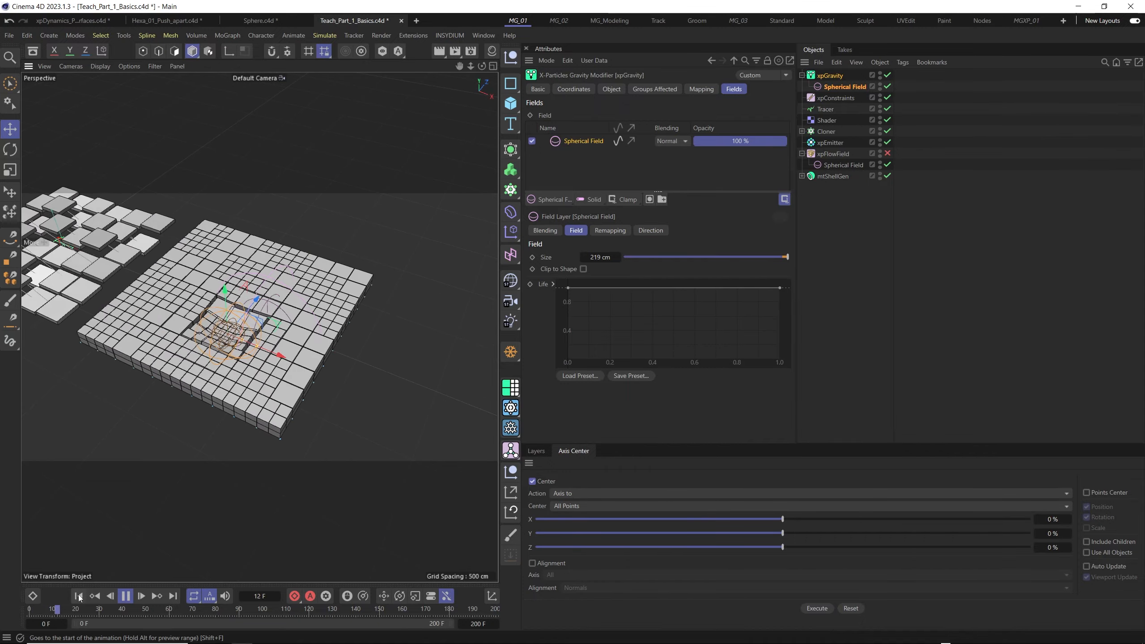
left_click_drag(270, 366, 277, 350, "alt")
right_click_drag(277, 349, 320, 342, "alt")
left_click_drag(216, 293, 297, 329)
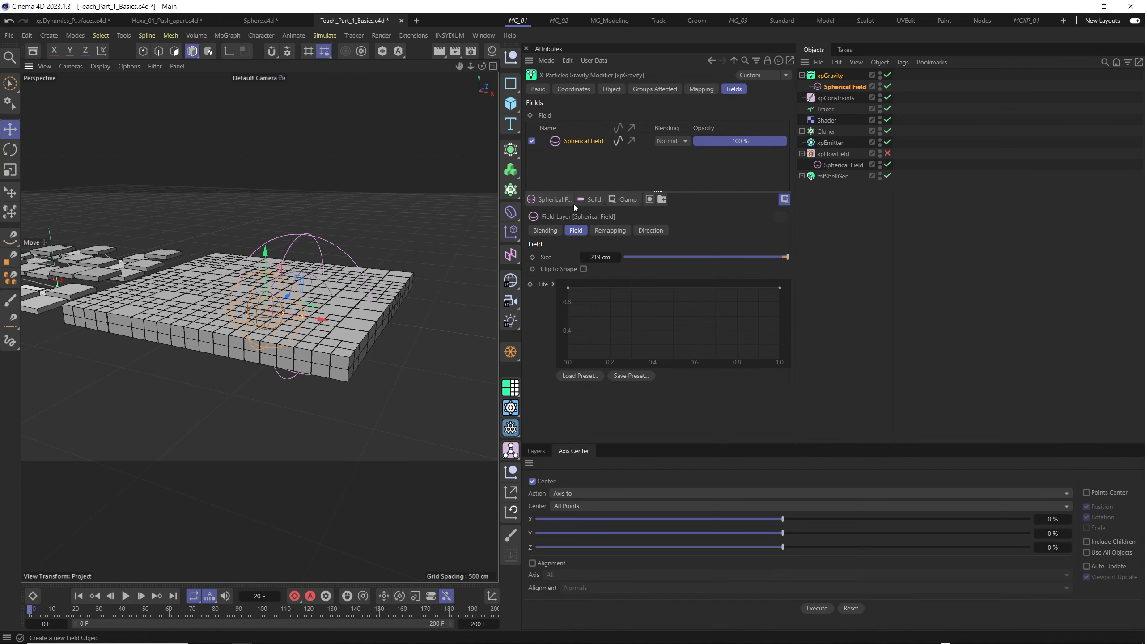
- Add a Box Field to xpGravity, stretch its Z size to about 774 cm, and place it along the tiled plane's edge
left_click(549, 200)
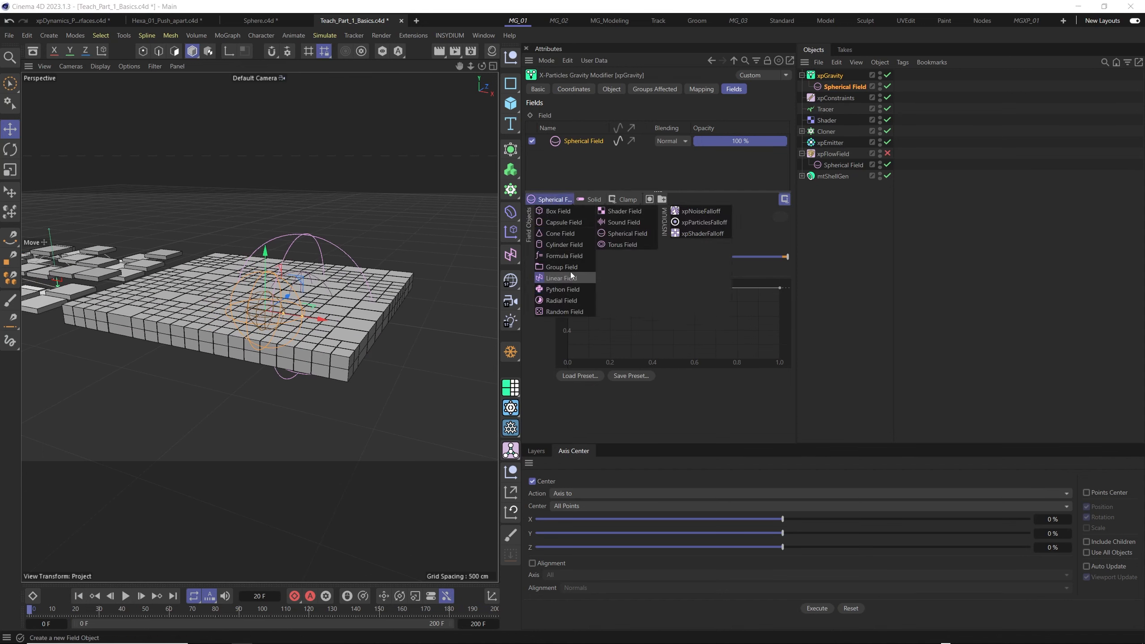
left_click(560, 212)
left_click_drag(298, 310, 300, 332, "alt")
middle_click_drag(300, 331, 435, 338, "alt")
left_click_drag(435, 338, 413, 352, "alt")
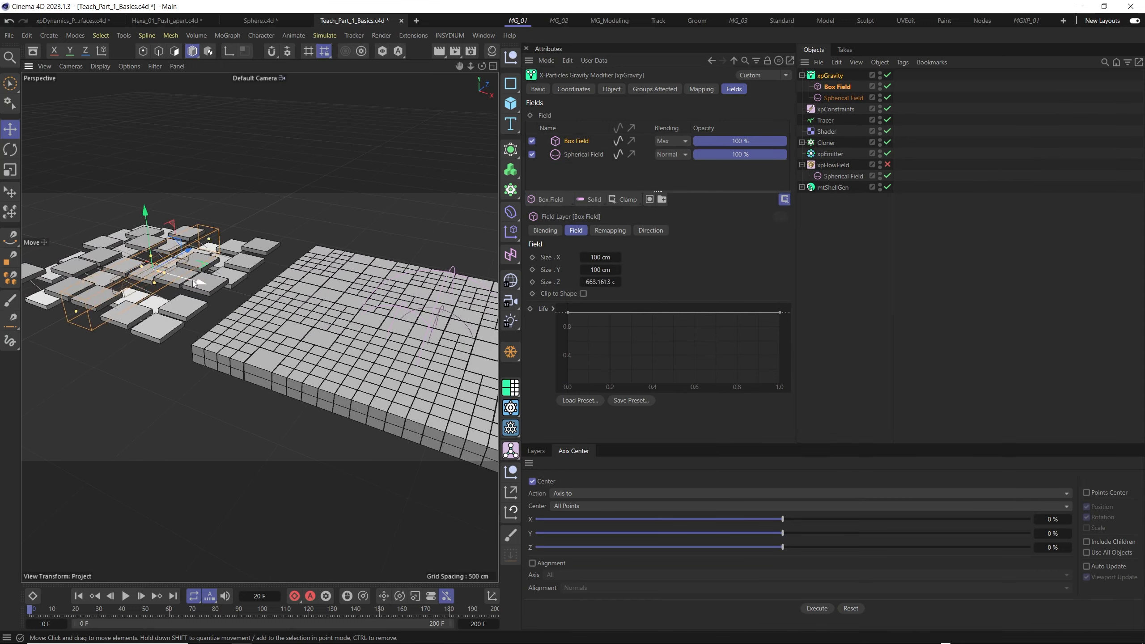
left_click_drag(312, 283, 309, 283)
left_click_drag(308, 283, 237, 332, "alt")
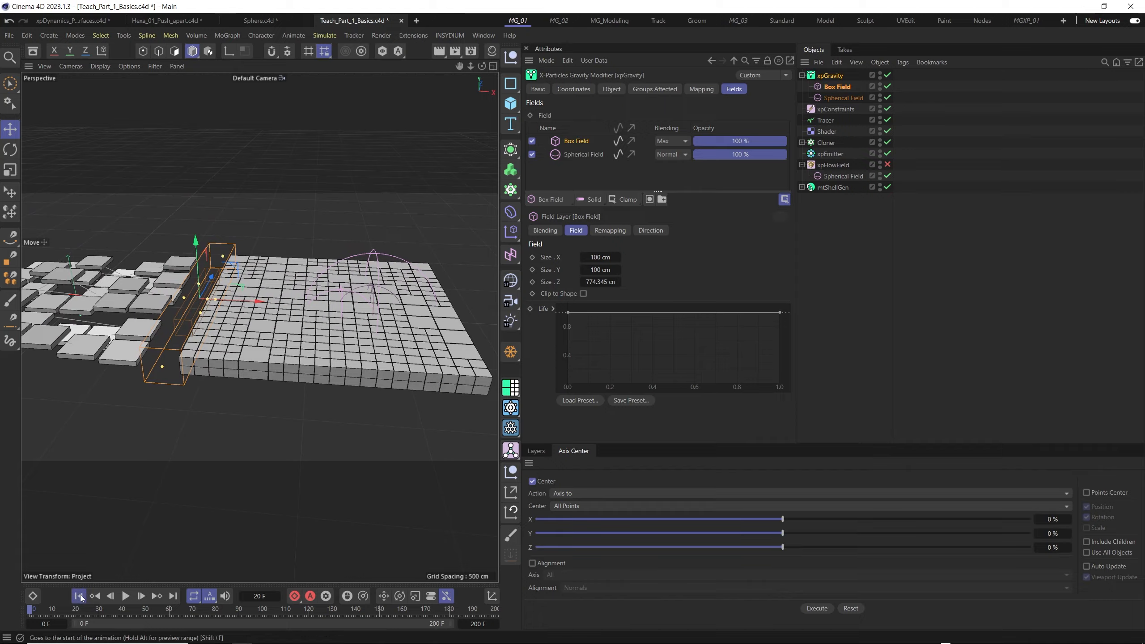
- Play the simulation with both fields, disable xpGravity's Spherical Field layer, and restart from the first frame
left_click(126, 595)
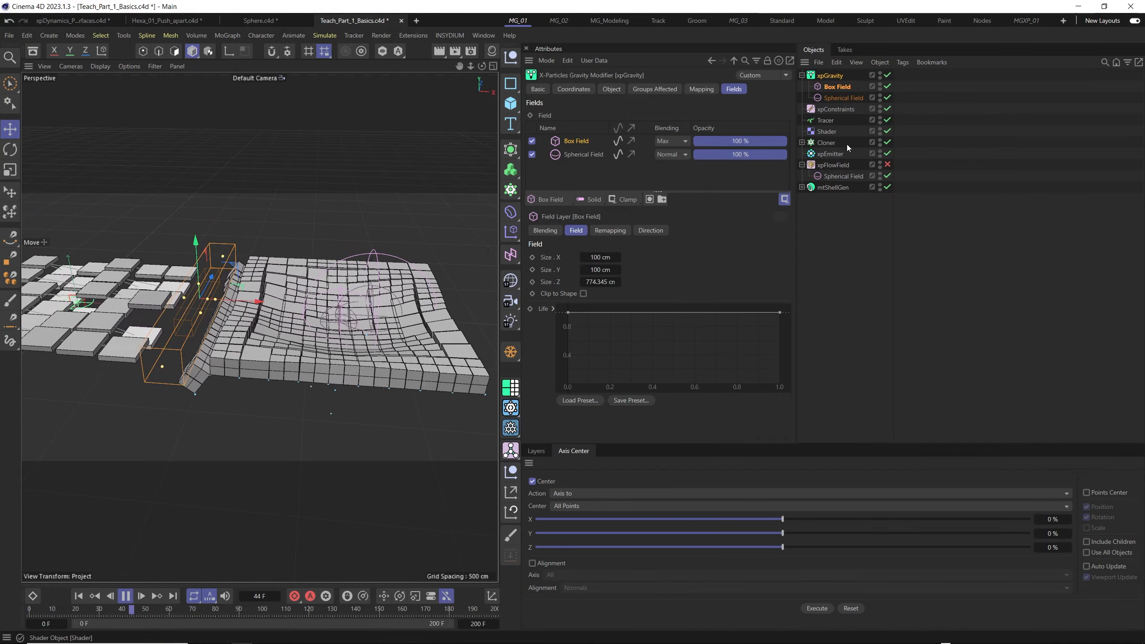
left_click(531, 155)
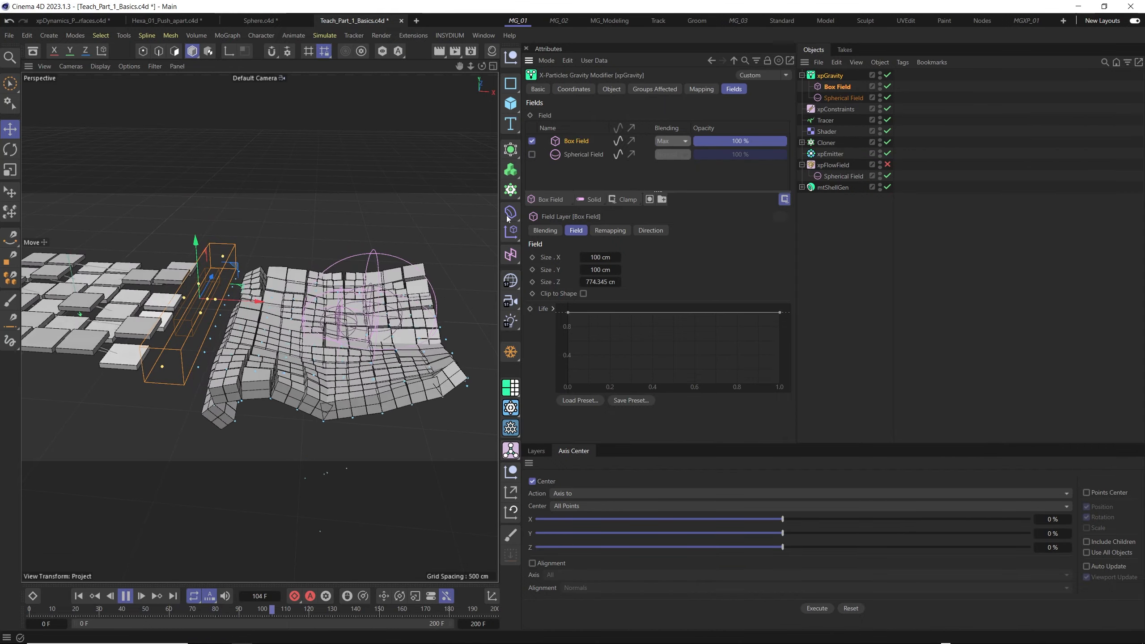
left_click(78, 595)
- Slide the Box Field along X across the tiled plane and replay the simulation to fold the tiles along it
left_click_drag(249, 305, 323, 332)
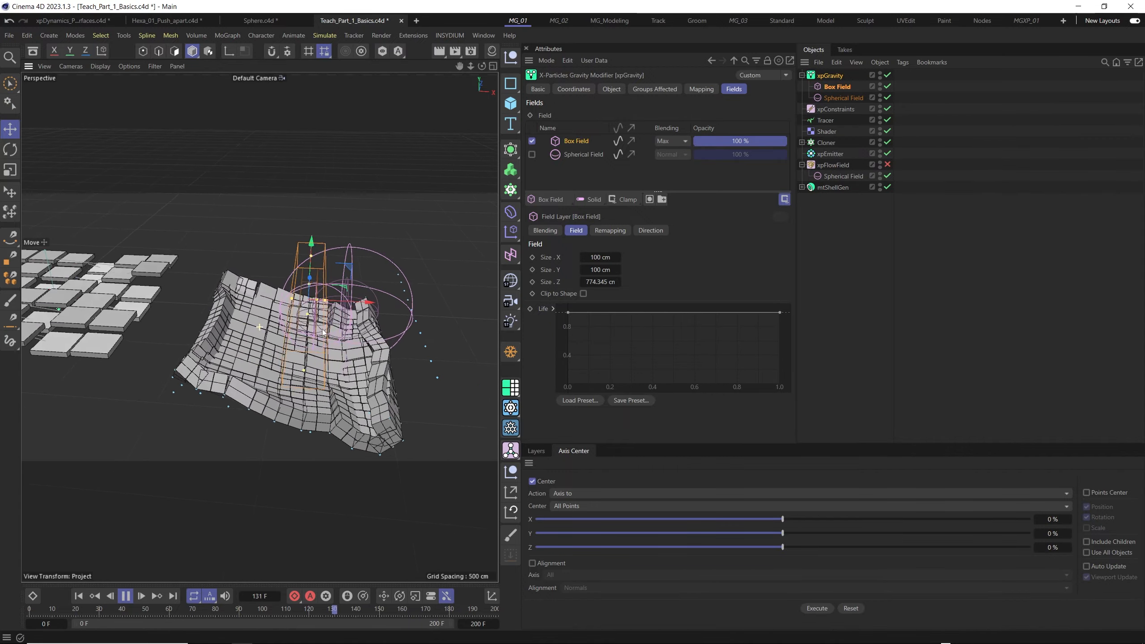
left_click(77, 596)
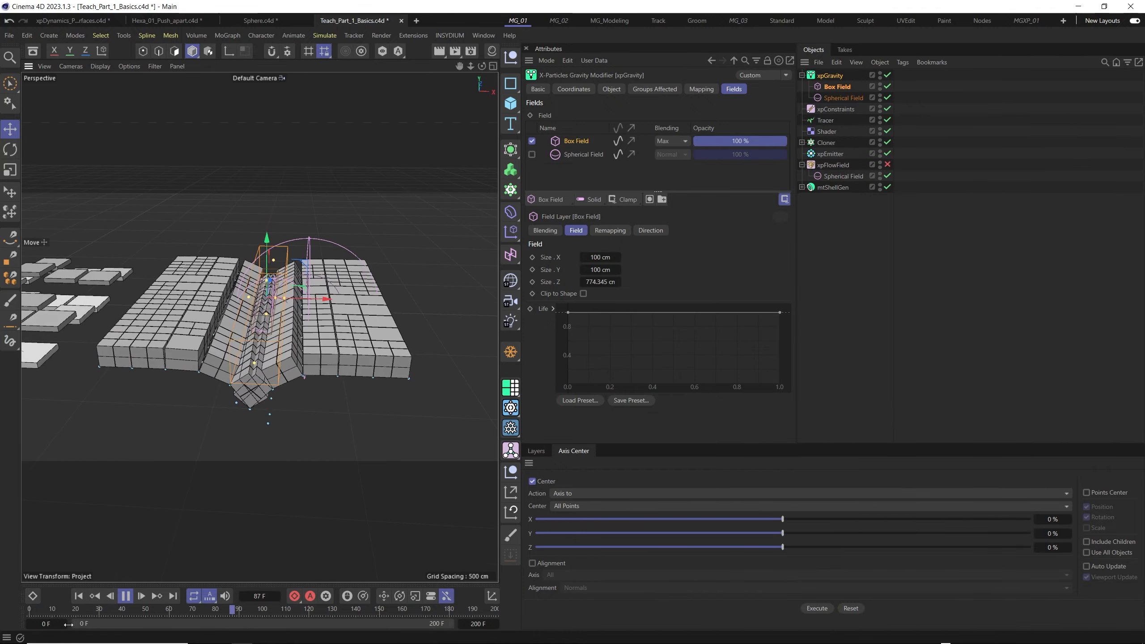
left_click(77, 596)
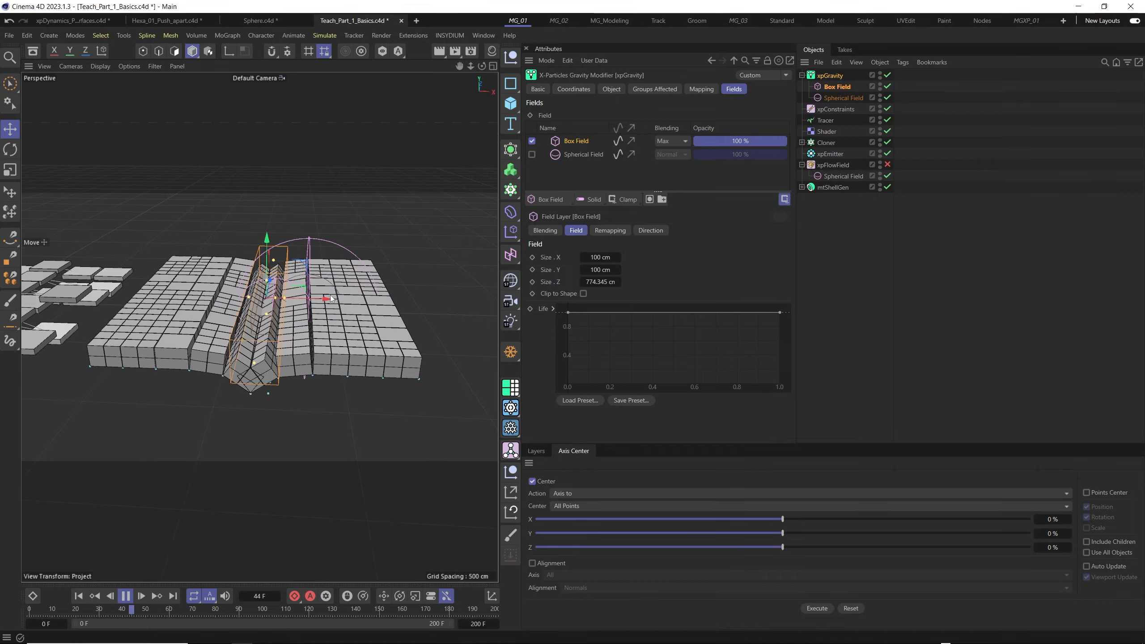
left_click_drag(329, 299, 298, 308)
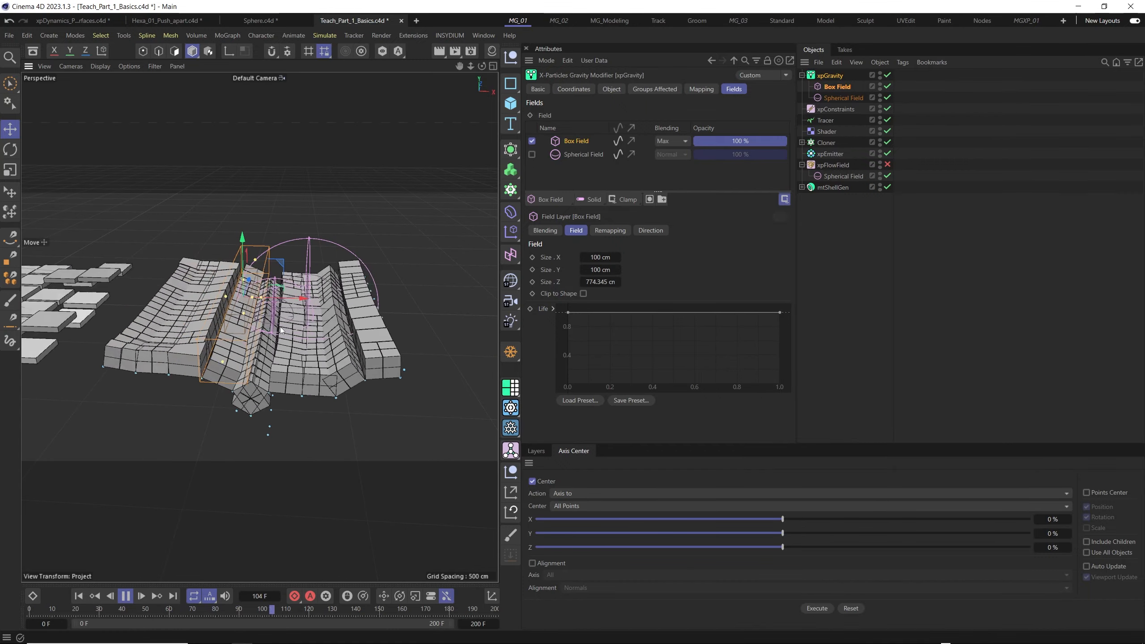
scroll(262, 330, "up", 3)
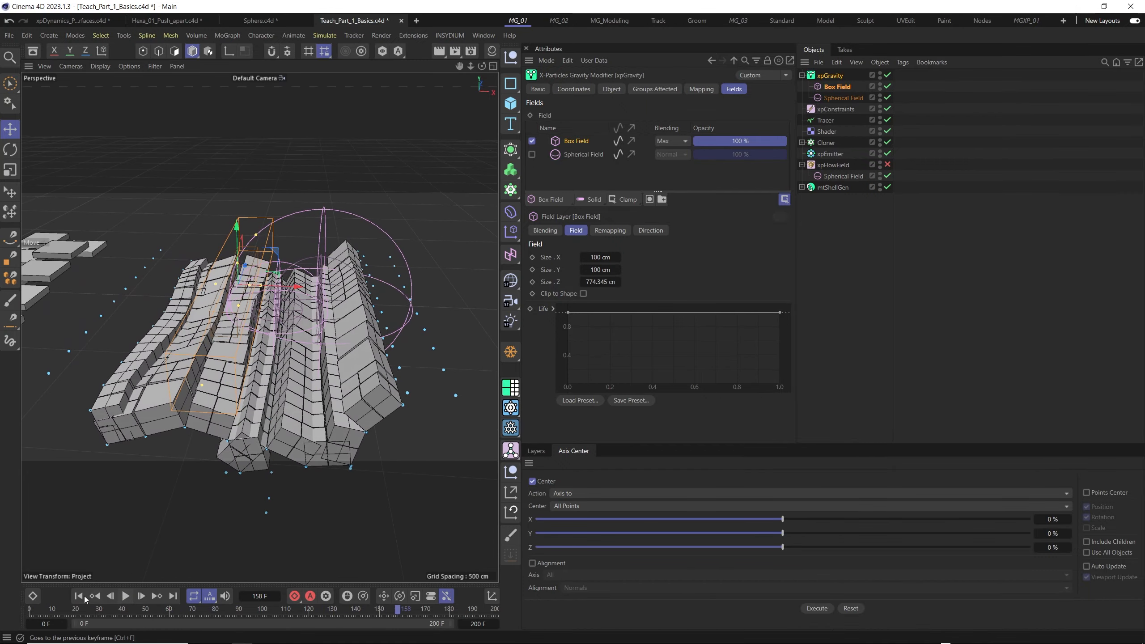
- Rewind with xpGravity disabled, then add a Sphere primitive and move it along X onto the tiled plane
left_click(111, 597)
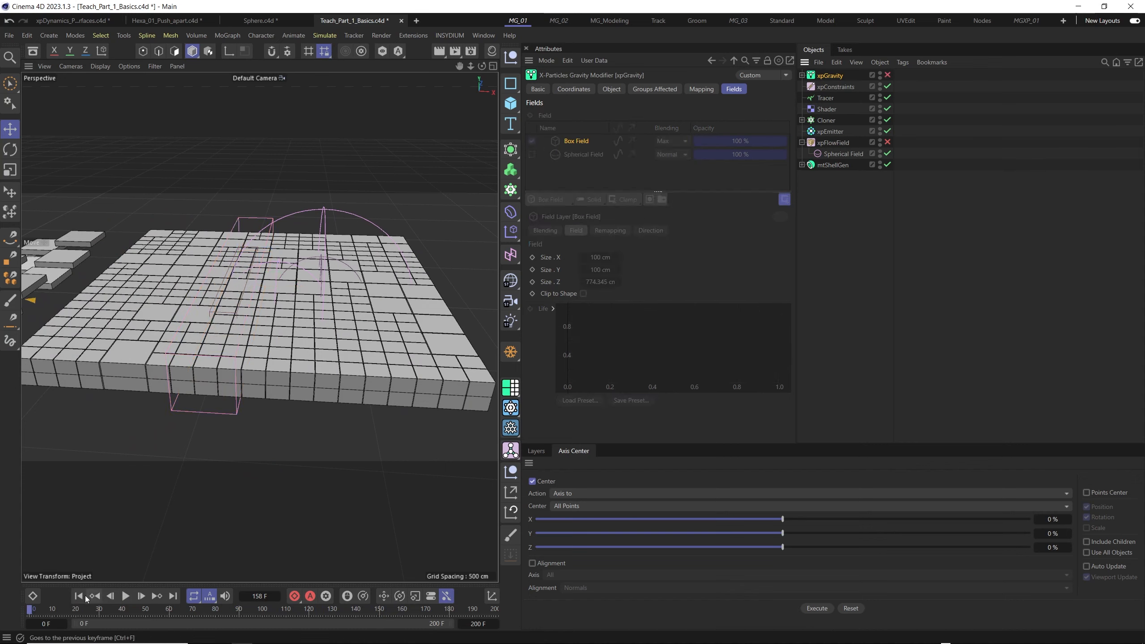
scroll(253, 340, "down", 3)
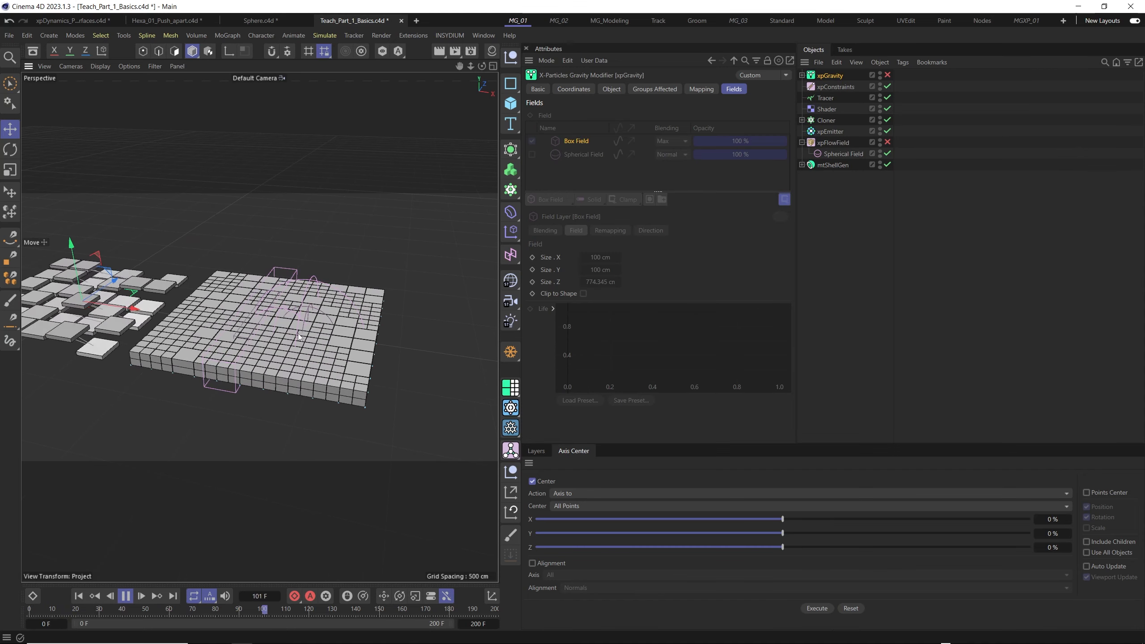
left_click(510, 103)
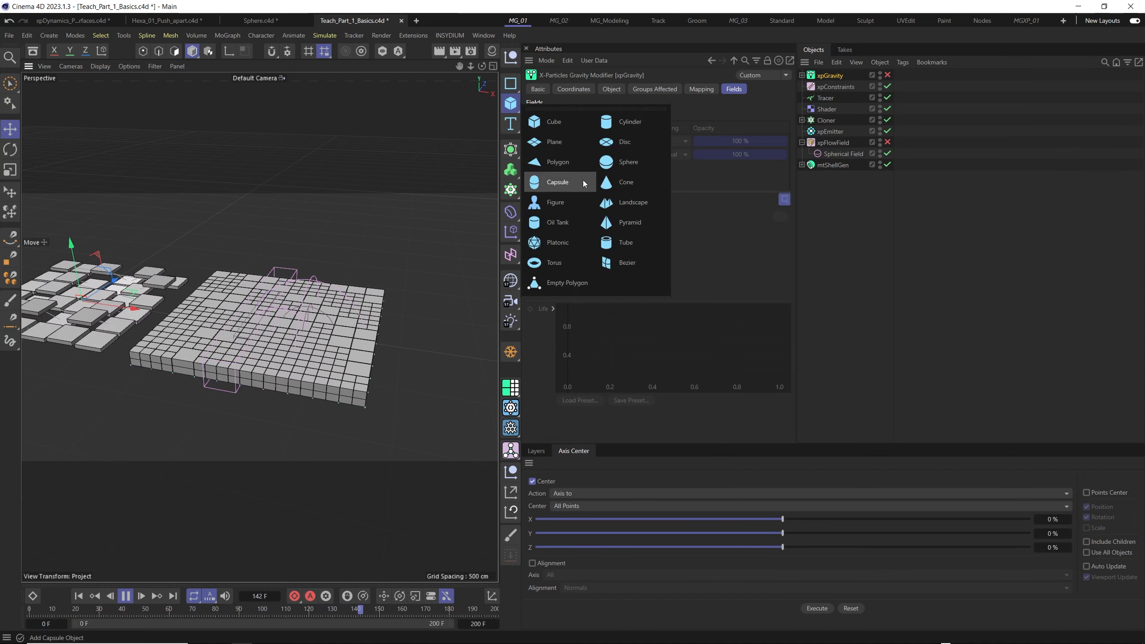
left_click(620, 163)
left_click_drag(128, 311, 324, 312)
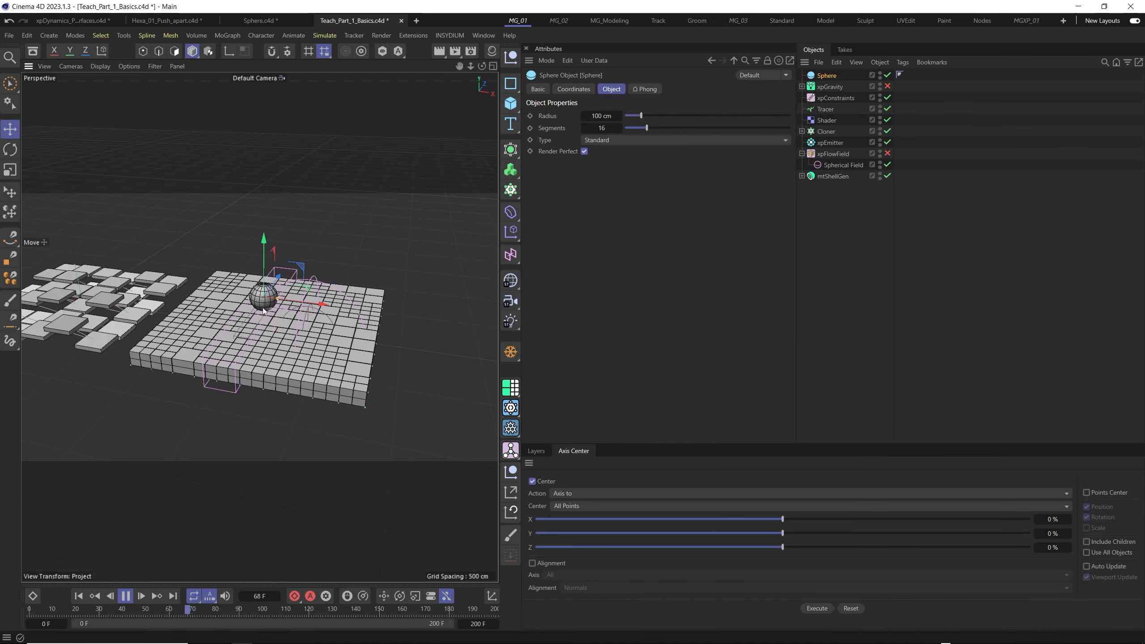
- Set the sphere's radius to 300 cm and its segments to 30
scroll(264, 310, "up", 3)
left_click_drag(640, 116, 673, 121)
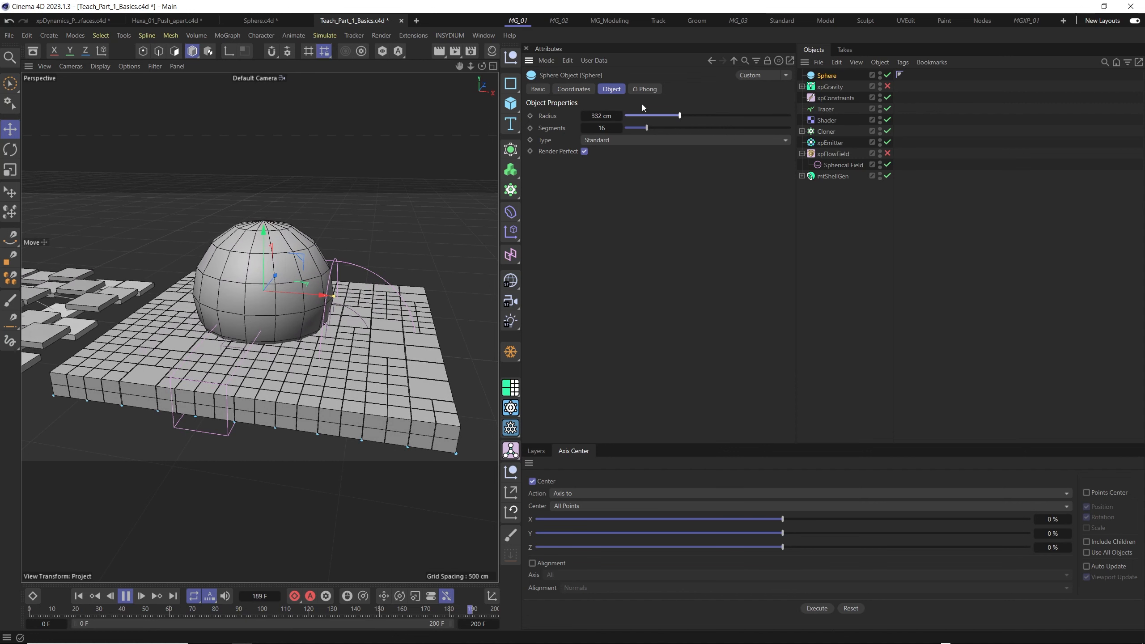
left_click(608, 116)
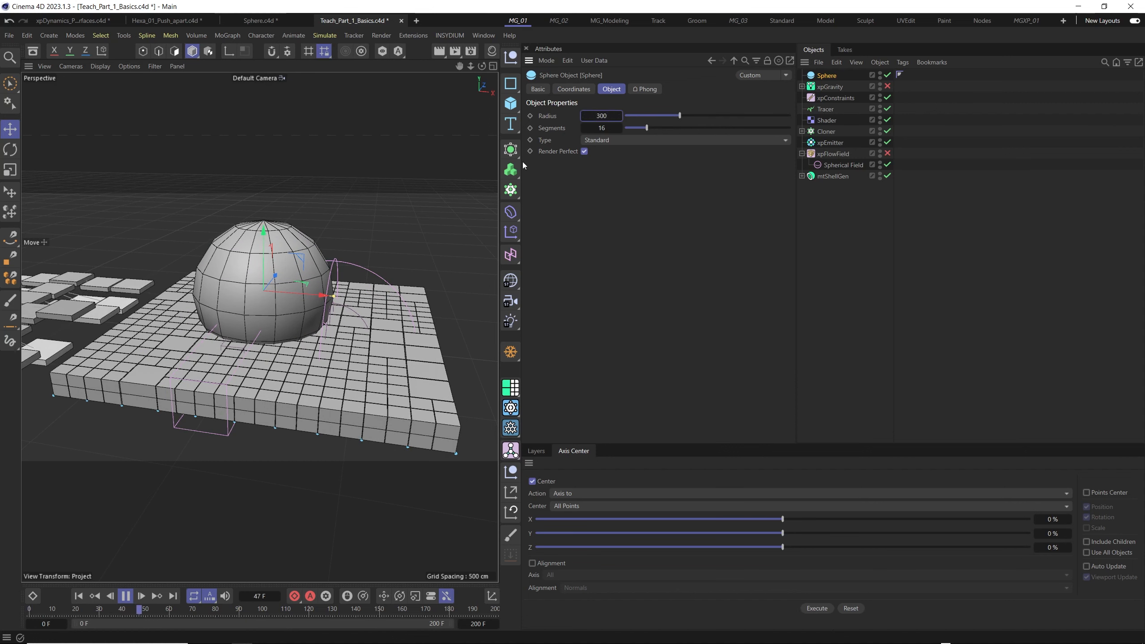
left_click(609, 130)
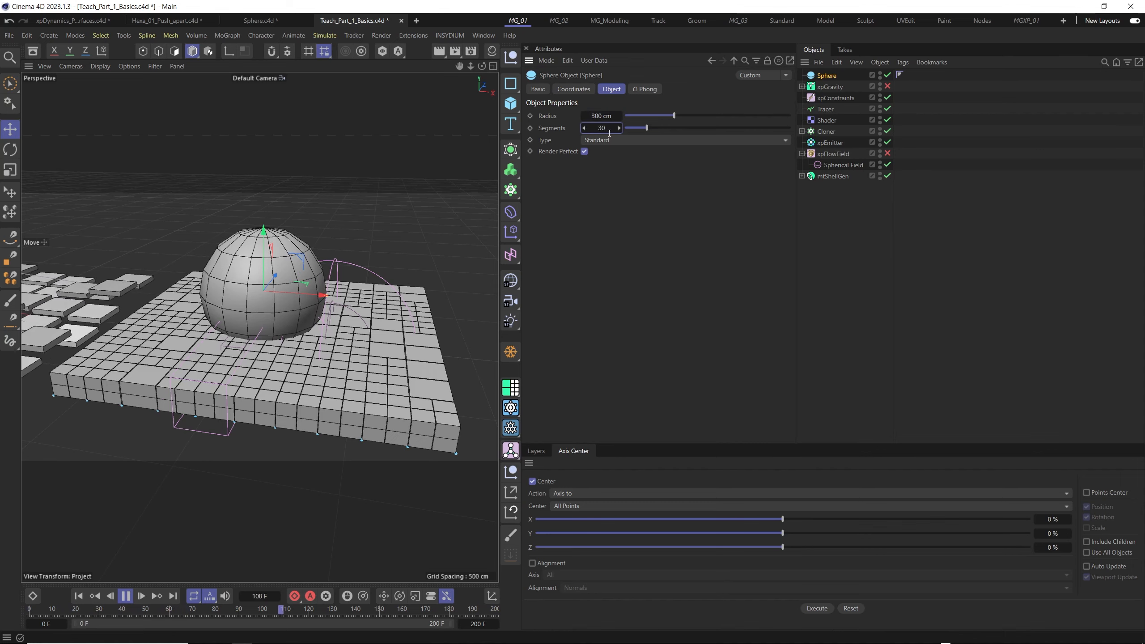
- Shift the sphere slightly along X and lower it along Y so it sinks about halfway into the tiled plane
left_click_drag(318, 287, 320, 296)
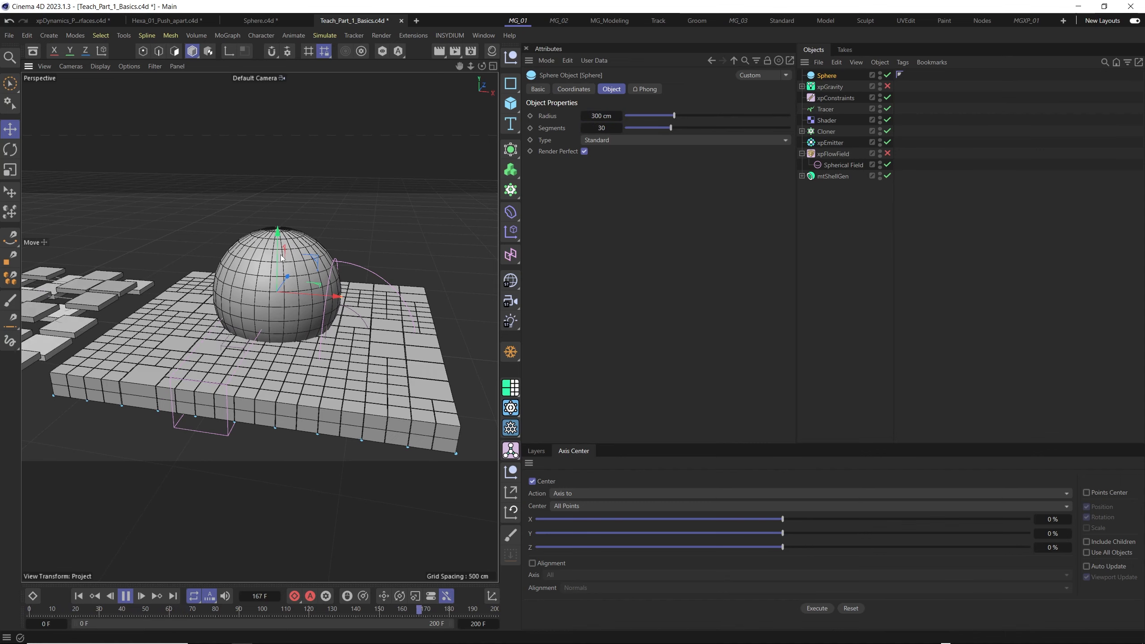
mouse_move(281, 258)
left_mouse_down()
mouse_move(287, 306)
mouse_move(285, 269)
left_mouse_up()
left_click_drag(242, 357, 243, 353, "alt")
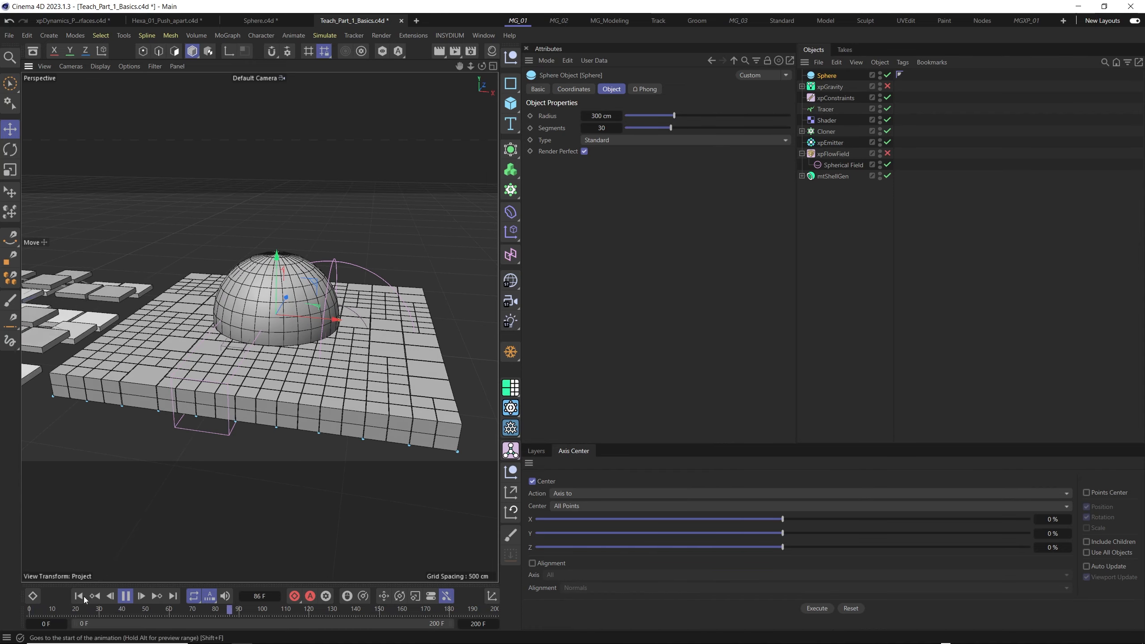
scroll(279, 304, "down", 5)
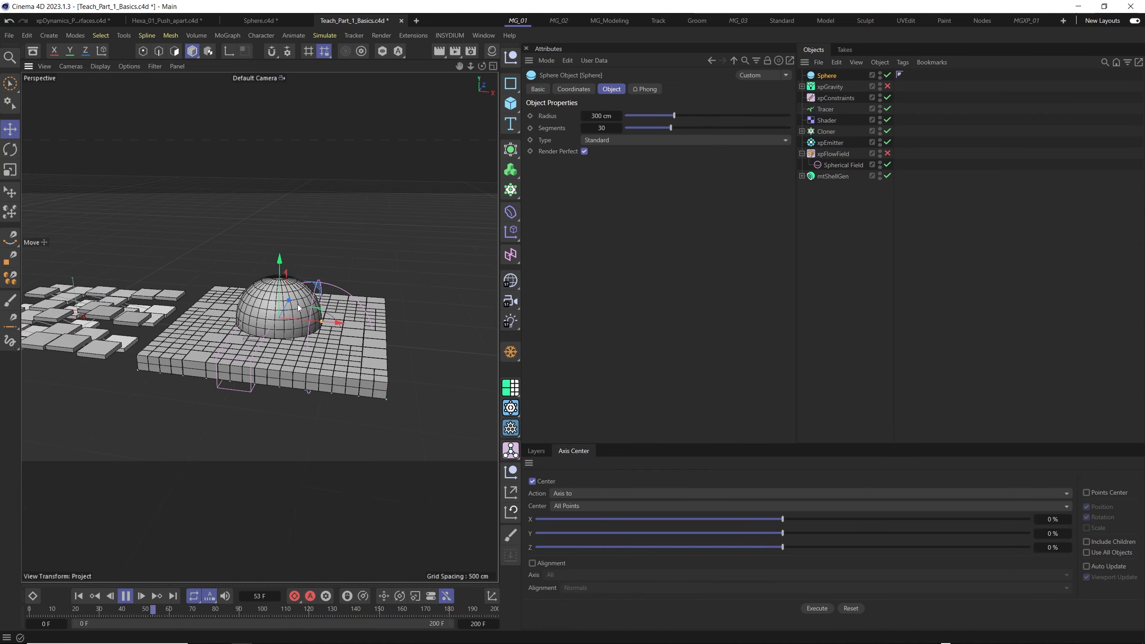
scroll(276, 317, "up", 3)
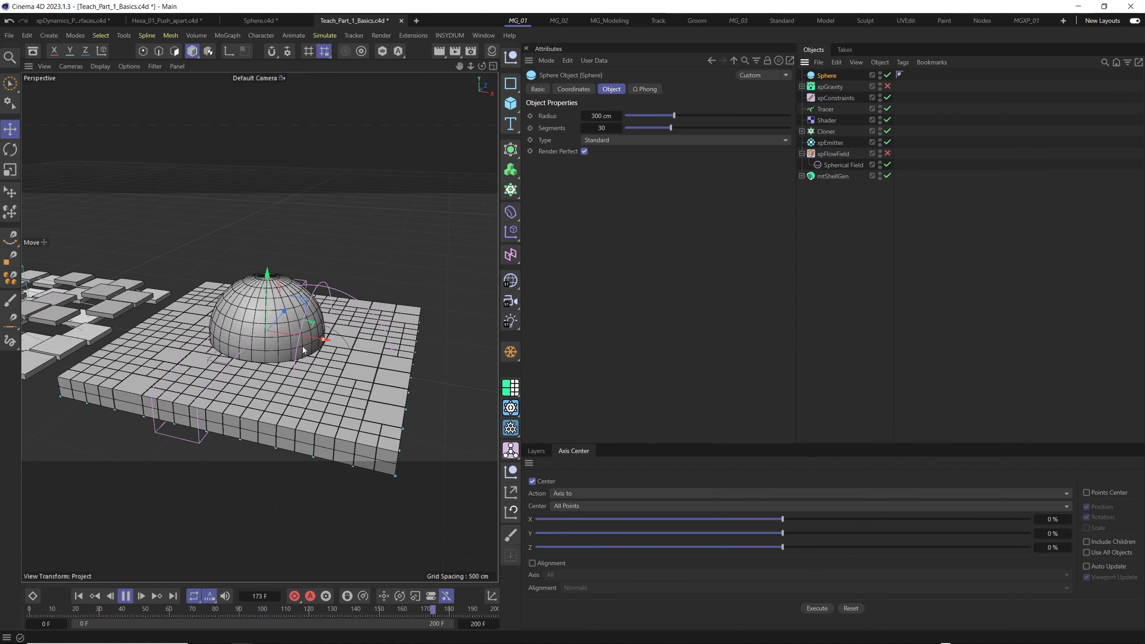
- Add an INSYDIUM xpCollider tag to the sphere
right_click(823, 78)
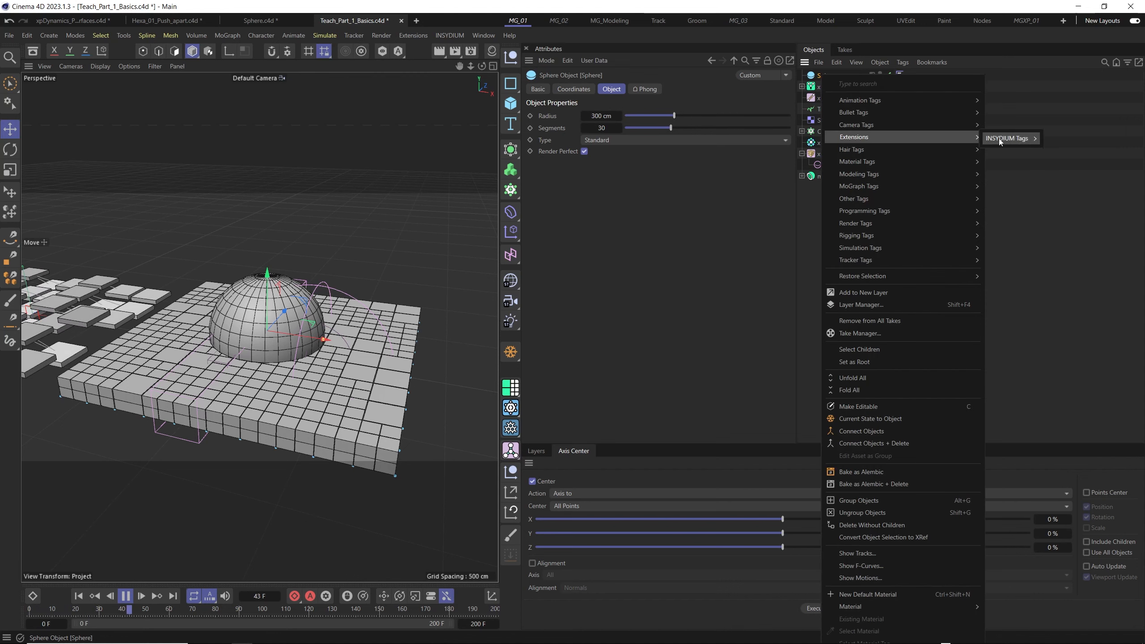
mouse_move(1019, 139)
left_click(1068, 201)
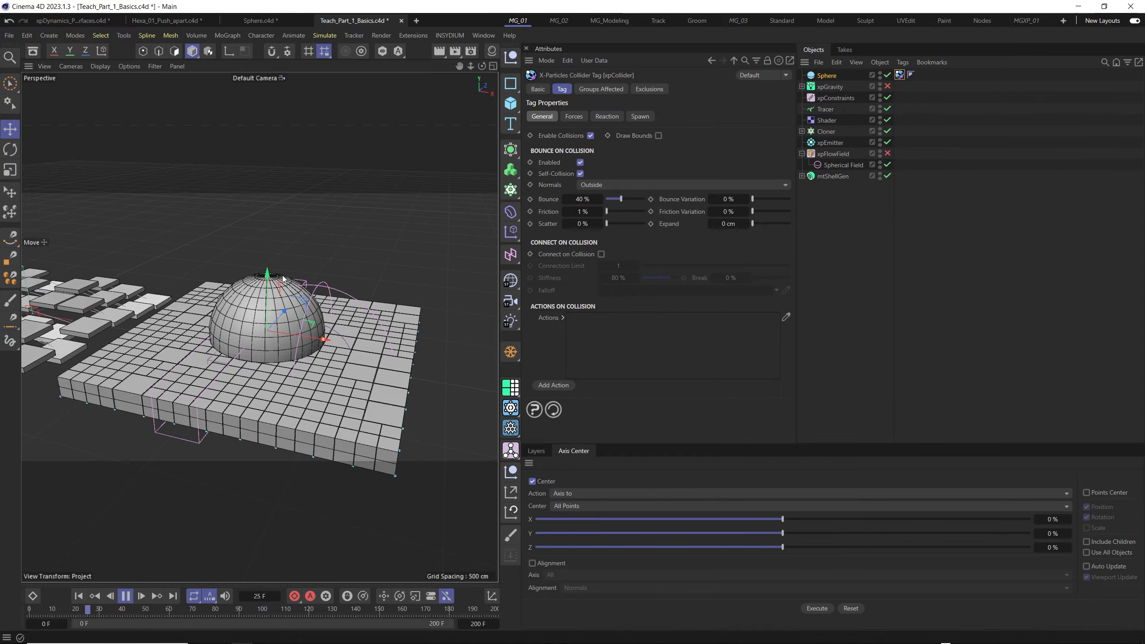
- Raise the collider sphere along Y through the tiled plane during playback and return to the first frame
left_click_drag(269, 288, 270, 284)
left_click_drag(262, 377, 268, 273, "alt")
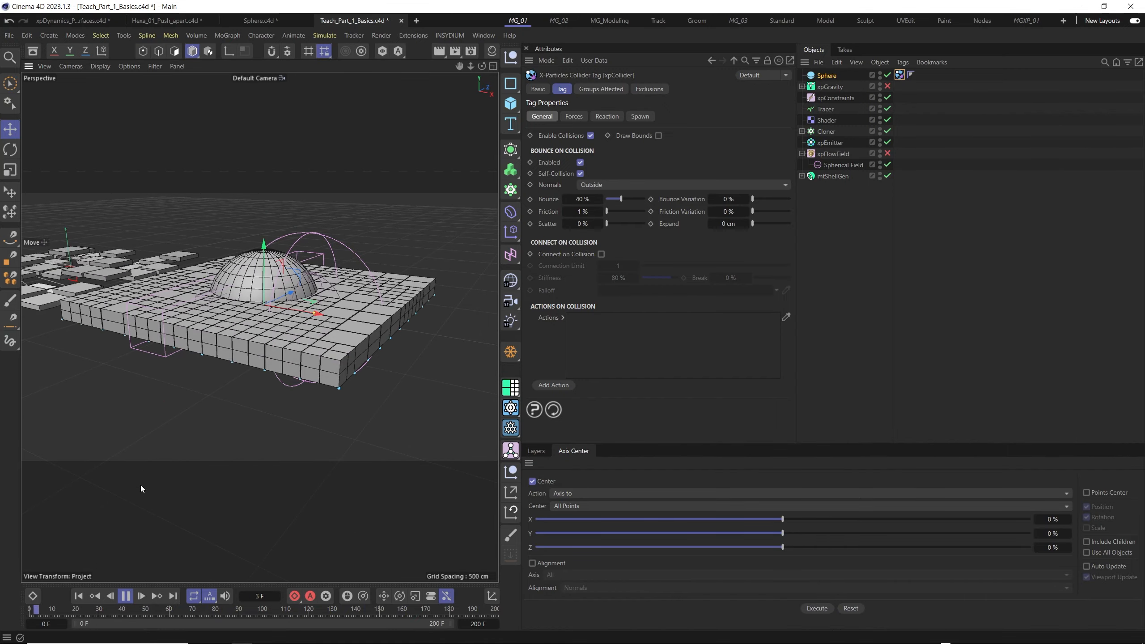
mouse_move(265, 214)
left_mouse_down()
mouse_move(274, 258)
mouse_move(270, 205)
left_mouse_up()
left_click(78, 596)
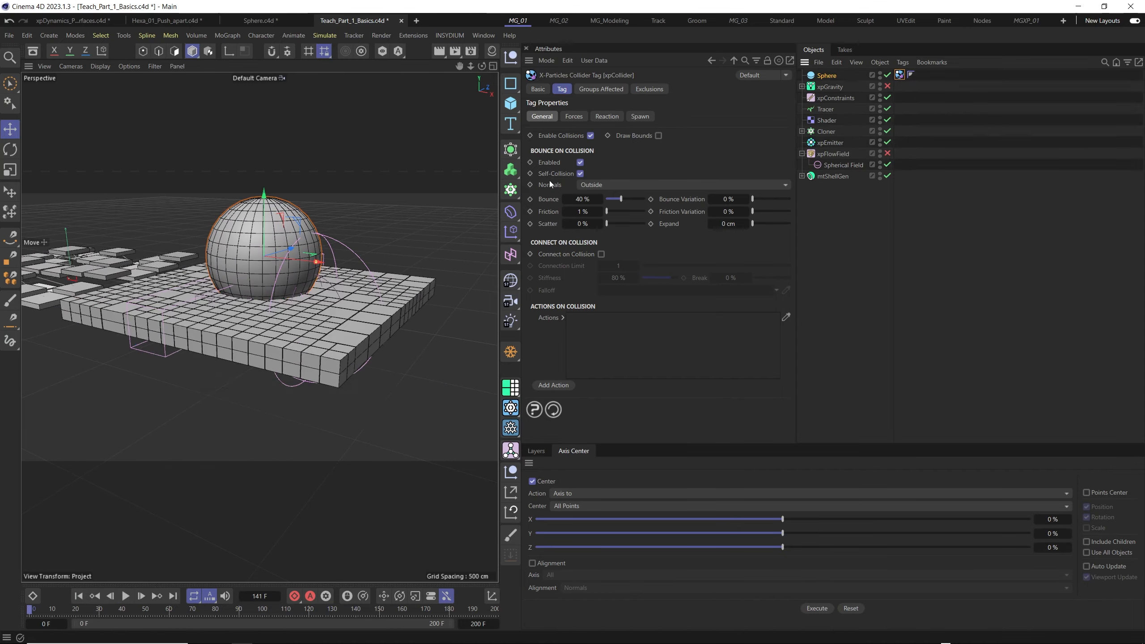
- Set the collider's Normals to Inside and move the sphere upward through the tiles during playback
left_click(603, 184)
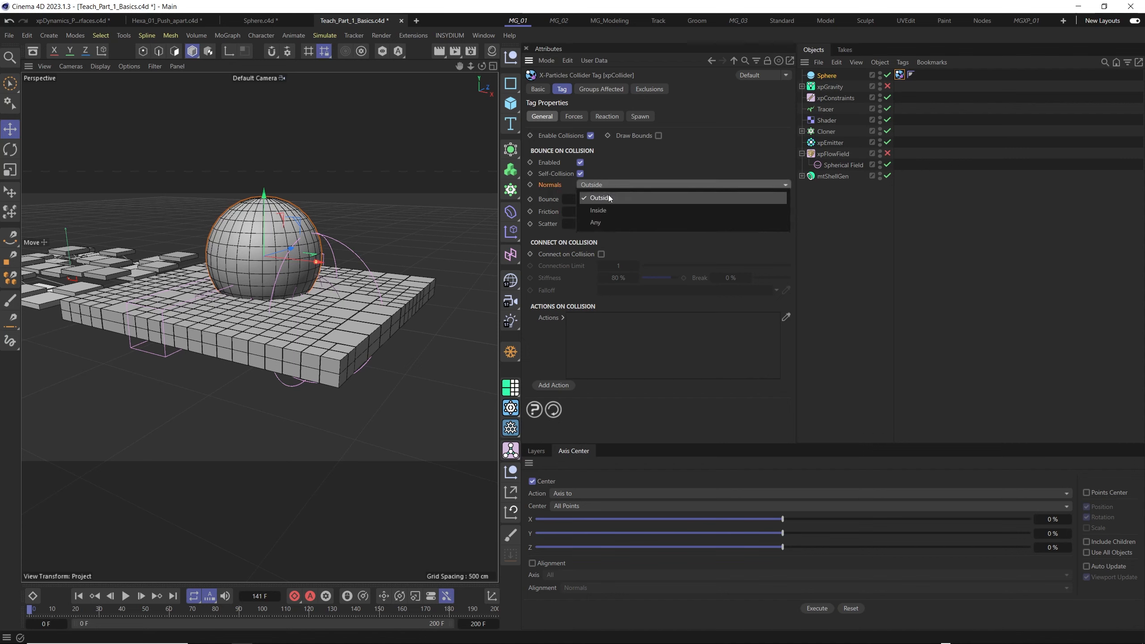
left_click(598, 211)
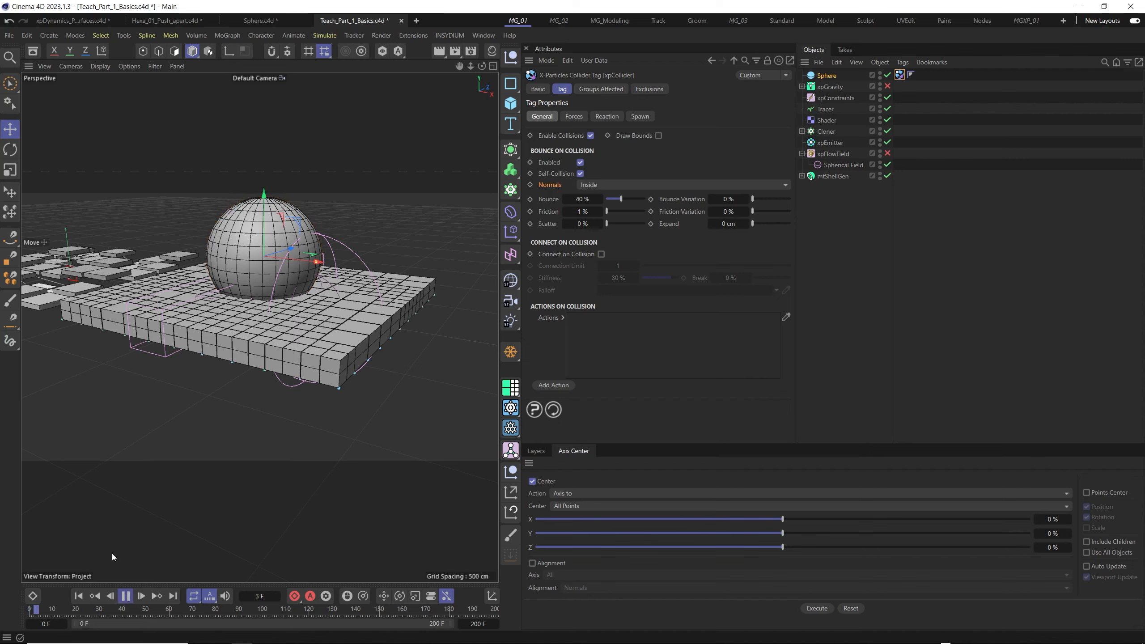
left_click_drag(262, 224, 250, 149)
middle_click_drag(273, 259, 269, 332, "alt")
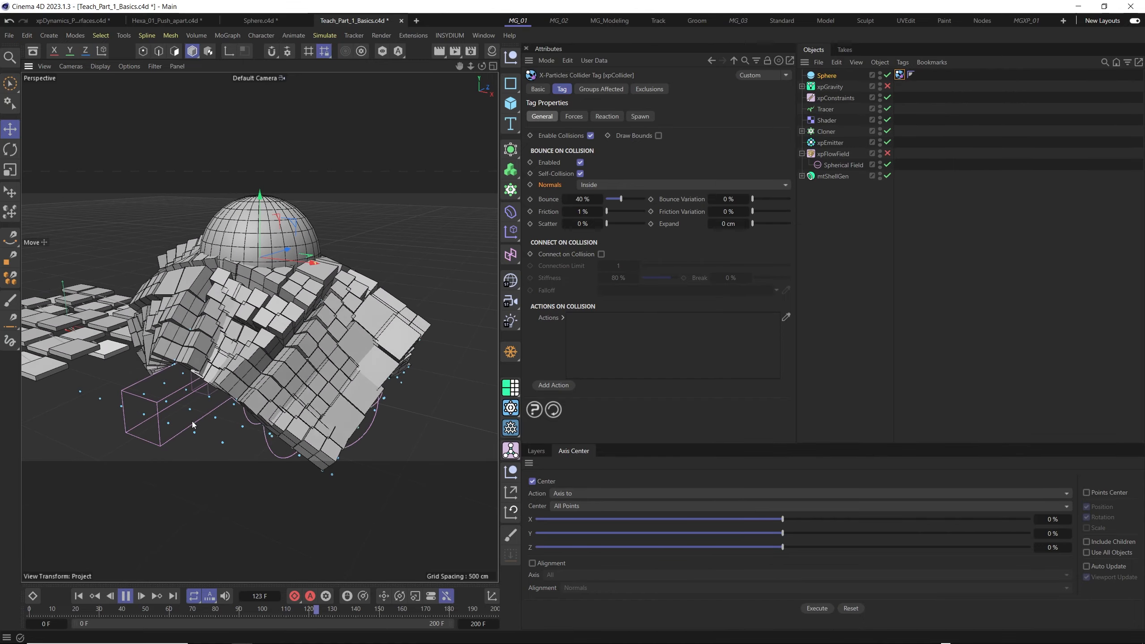
- Restart the simulation, lift the sphere clear of the tiled plane, and lower it back into the tiles during playback
left_click(80, 598)
mouse_move(267, 218)
left_mouse_down()
mouse_move(269, 291)
mouse_move(261, 206)
left_mouse_up()
left_click_drag(252, 267, 254, 301, "alt")
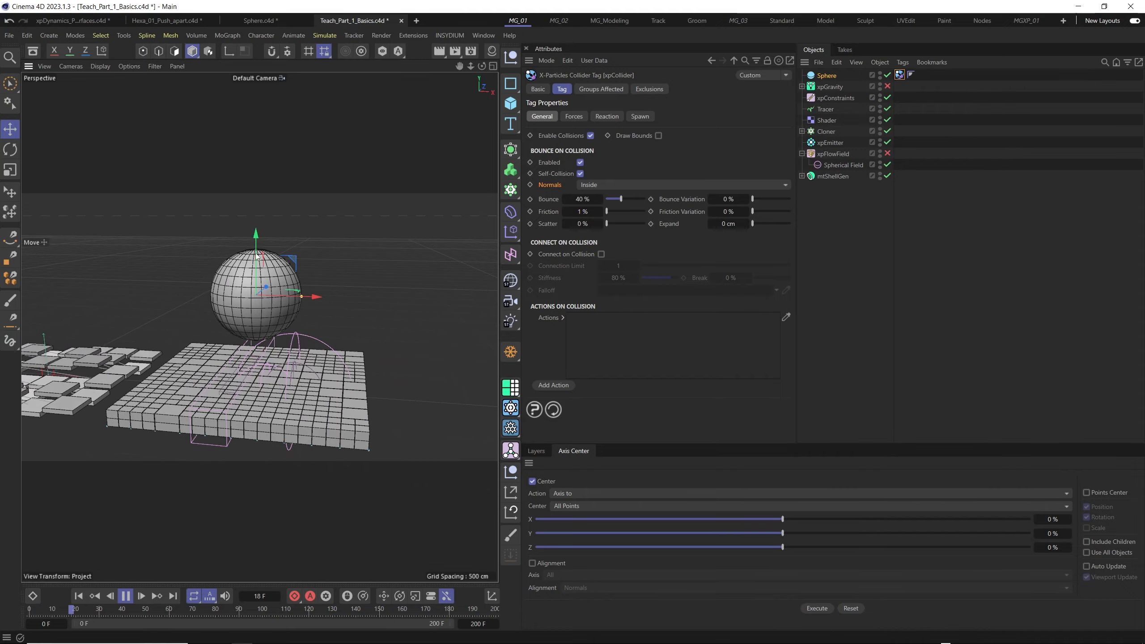
left_click_drag(256, 256, 278, 331)
mouse_move(271, 269)
left_mouse_down()
mouse_move(270, 238)
mouse_move(277, 312)
mouse_move(267, 275)
left_mouse_up()
left_click_drag(276, 334, 268, 337, "alt")
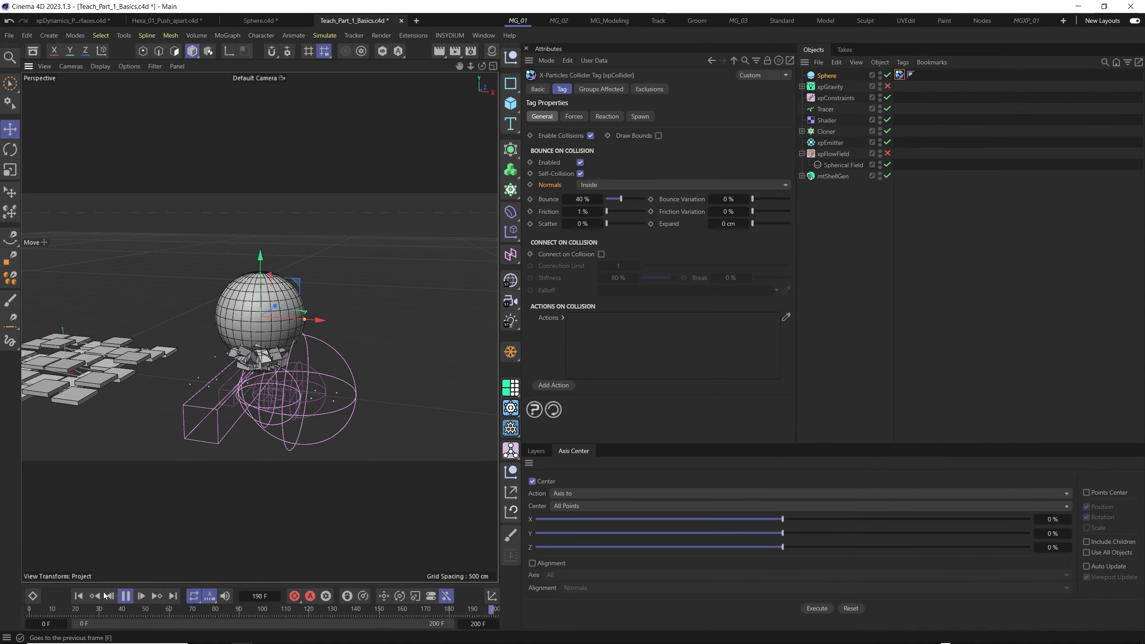
- Rewind to the first frame and repeat the inside-normals collision test by shifting the sphere along Y
left_click(80, 597)
mouse_move(261, 269)
left_mouse_down()
mouse_move(270, 319)
mouse_move(256, 271)
left_mouse_up()
mouse_move(284, 345)
left_mouse_down("alt")
mouse_move(223, 353)
mouse_move(295, 348)
mouse_move(285, 347)
left_mouse_up("alt")
mouse_move(255, 280)
left_mouse_down()
mouse_move(255, 344)
mouse_move(254, 278)
left_mouse_up()
left_click_drag(267, 333, 227, 334, "alt")
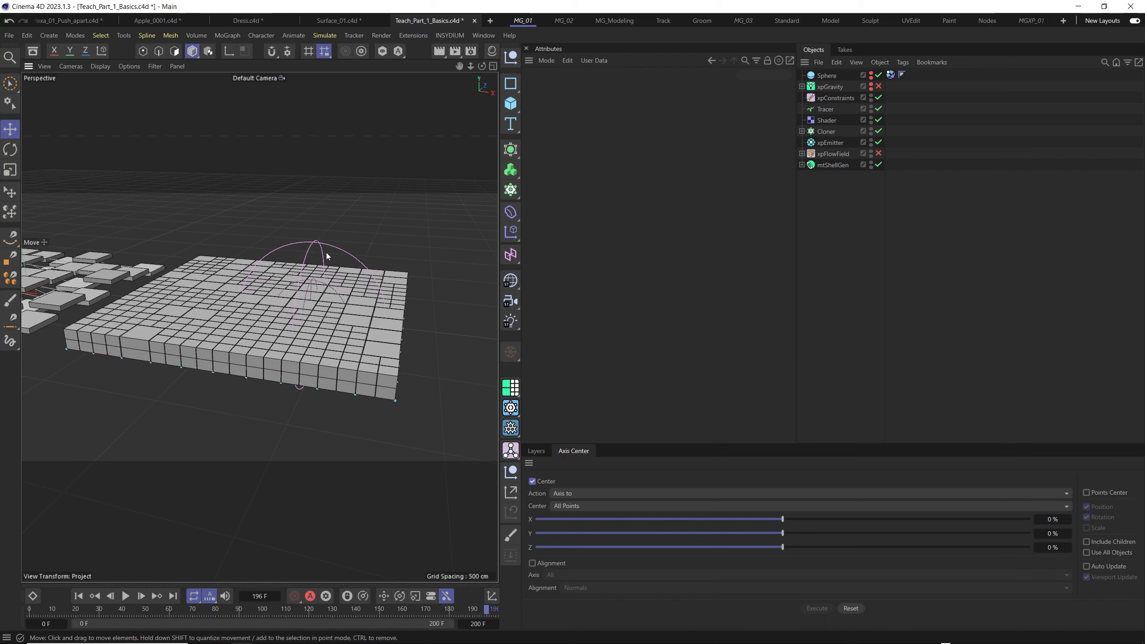
- Add a Subdivision Surface generator and make mtShellGen its child
left_click(519, 151)
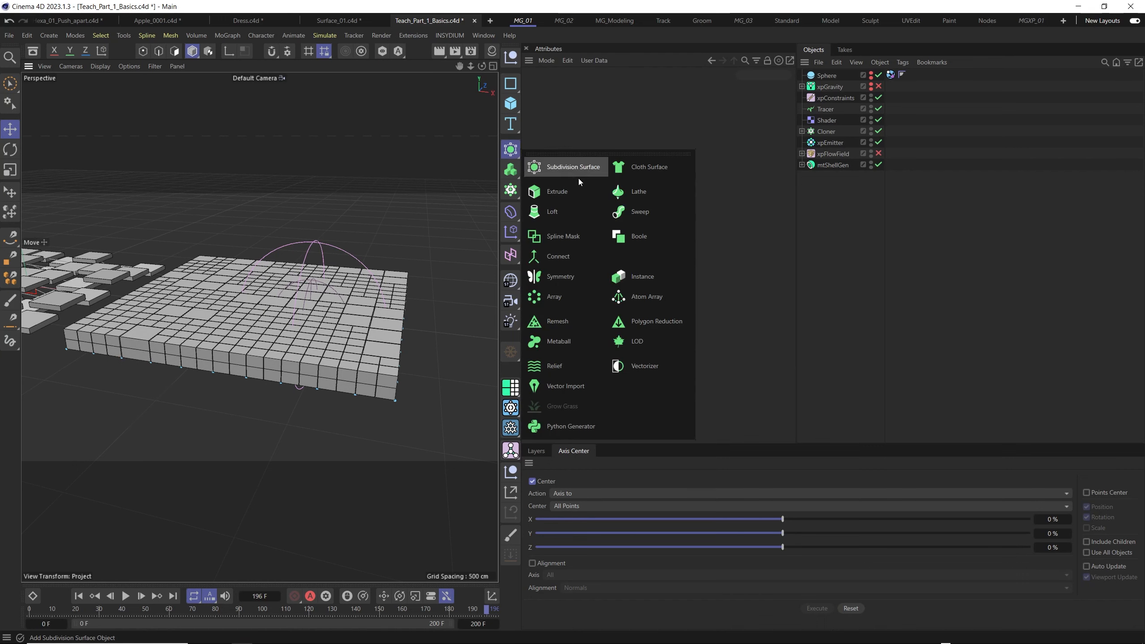
left_click(556, 169)
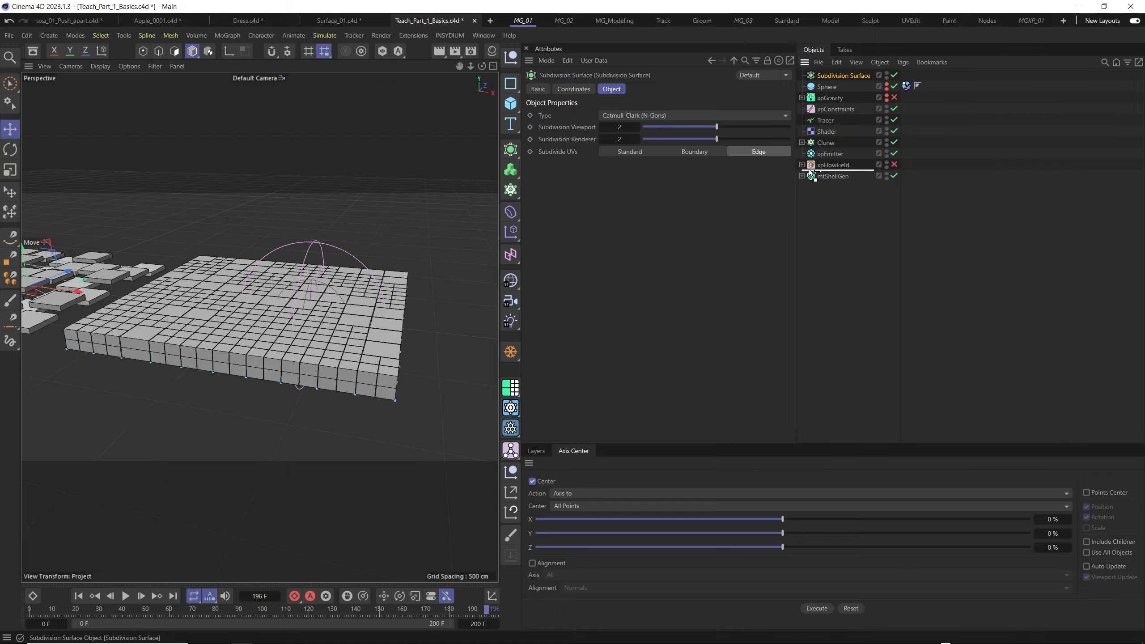
left_click_drag(824, 164, 825, 166)
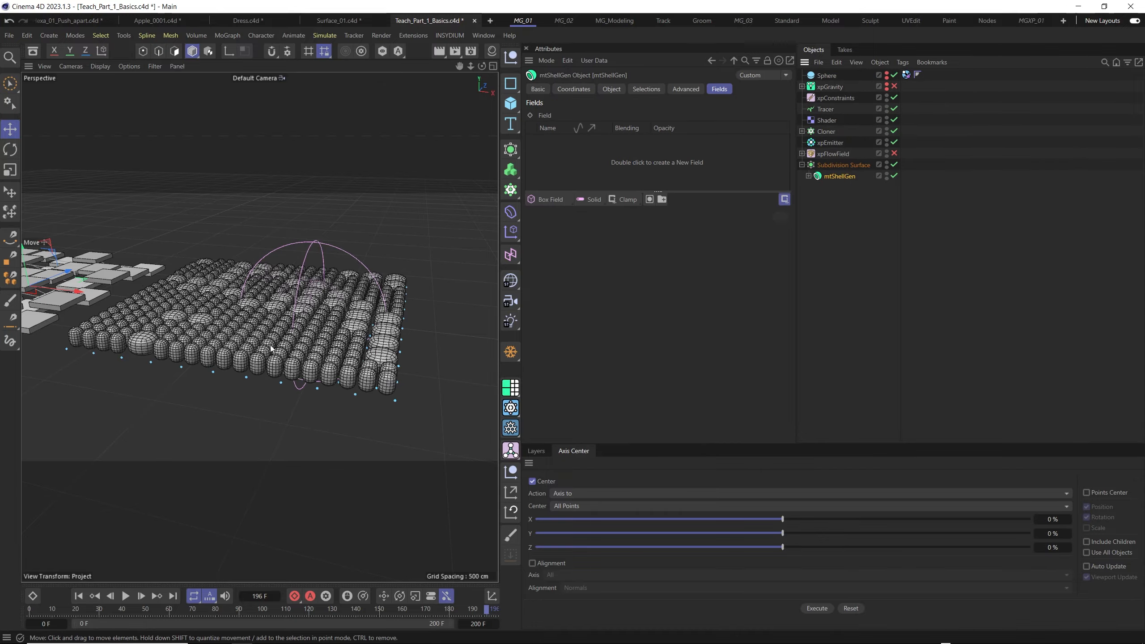
- Play the subdivided tiles with xpGravity enabled, select xpFlowField, and switch the viewport display to Gouraud Shading
left_click_drag(271, 347, 295, 335, "alt")
scroll(309, 350, "up", 3)
scroll(302, 337, "down", 2)
scroll(302, 337, "down", 3)
left_click(832, 154)
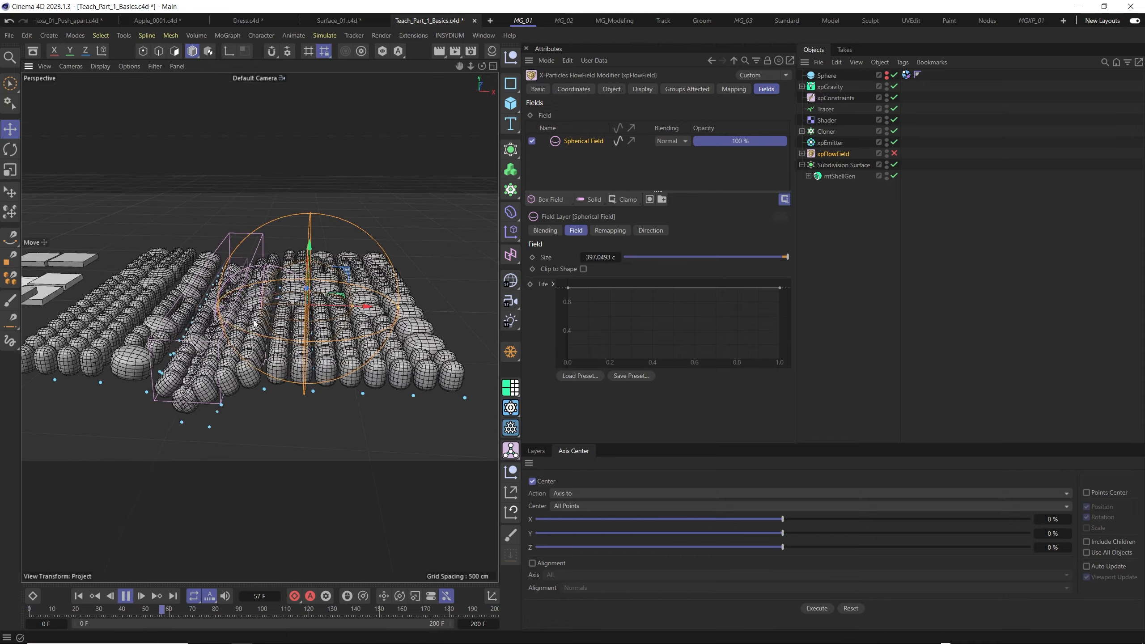
key("n")
key("a")
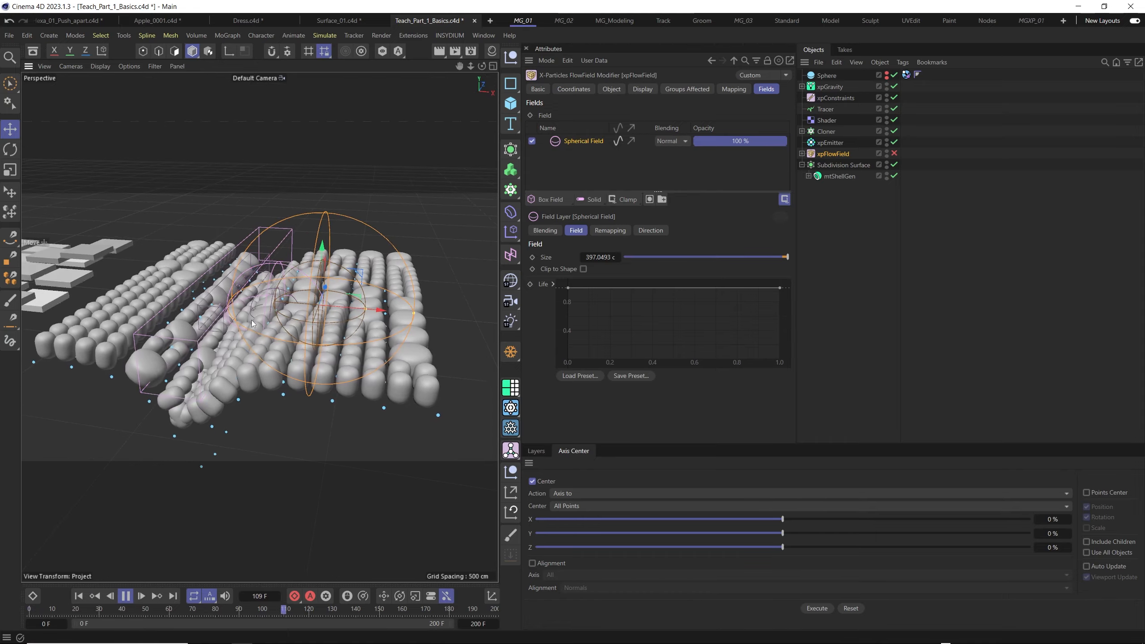
- Disable xpGravity and enable xpFlowField on the subdivided tiles while the simulation plays
left_click_drag(267, 338, 301, 326, "alt")
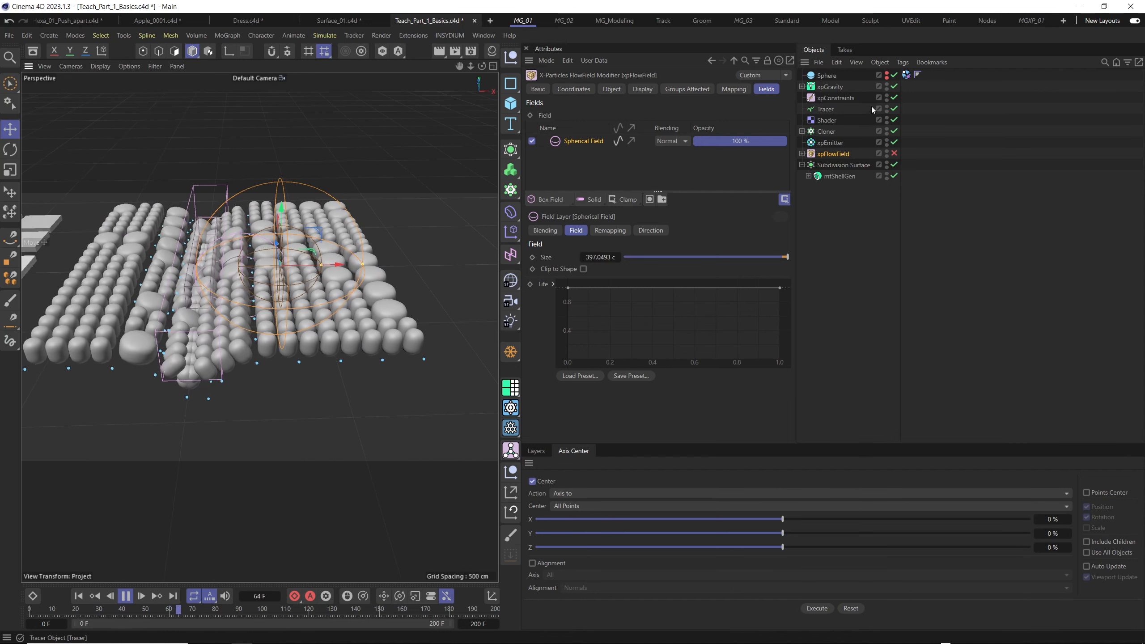
left_click(894, 86)
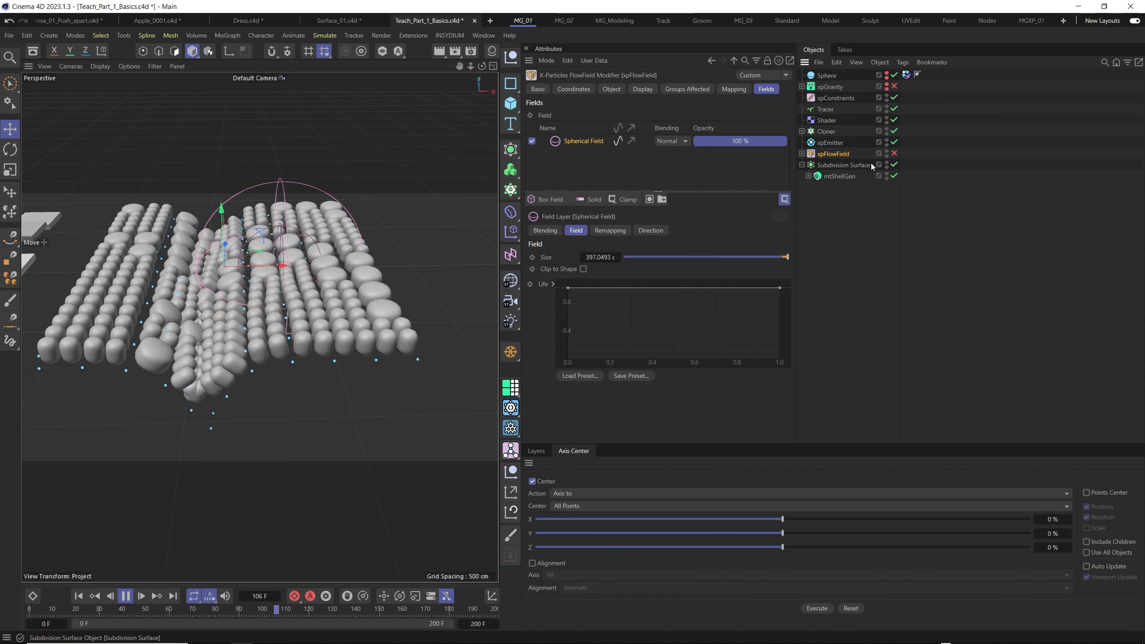
left_click(894, 153)
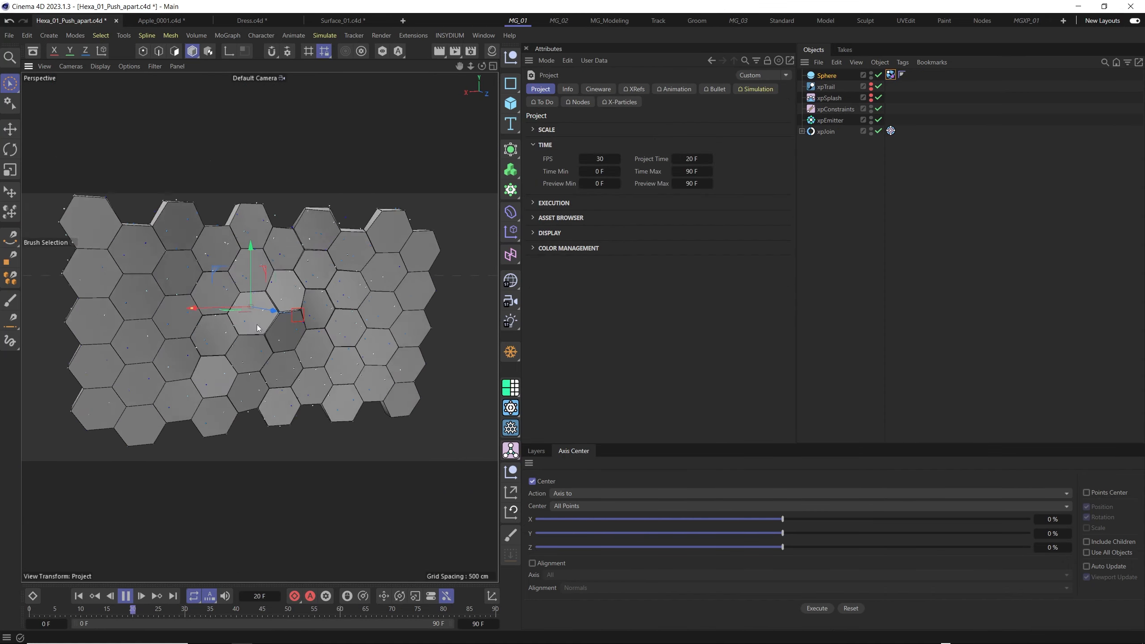
- Review the Hexa_01_Push_apart.c4d example, then add a six-sided n-Side spline on the XY plane in a new document
left_click_drag(286, 337, 337, 333, "alt")
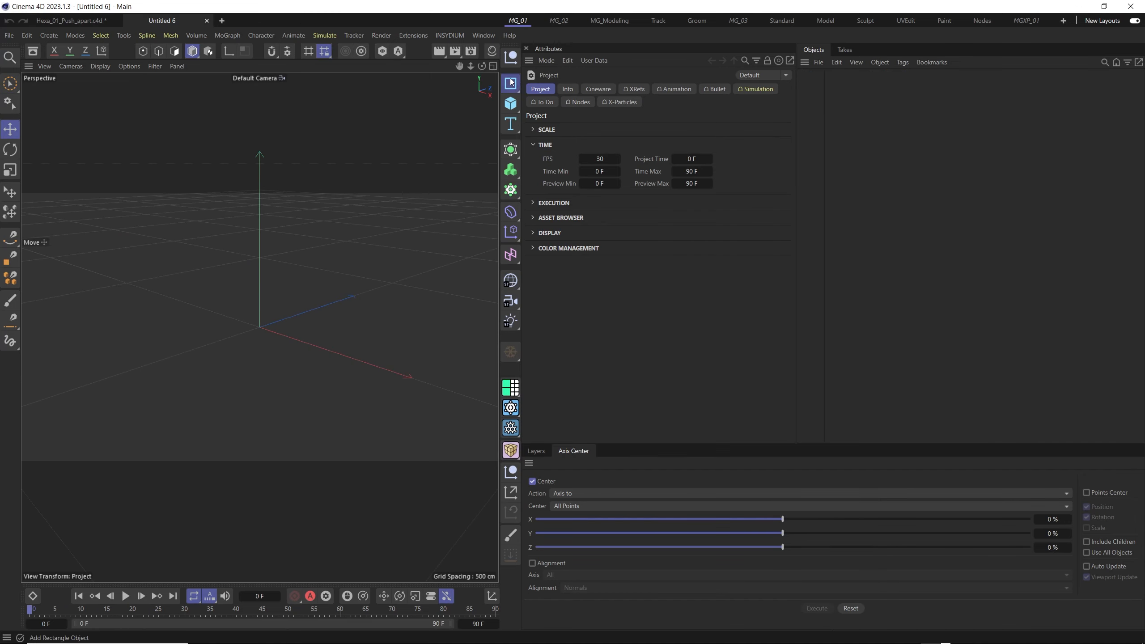
left_click(511, 82)
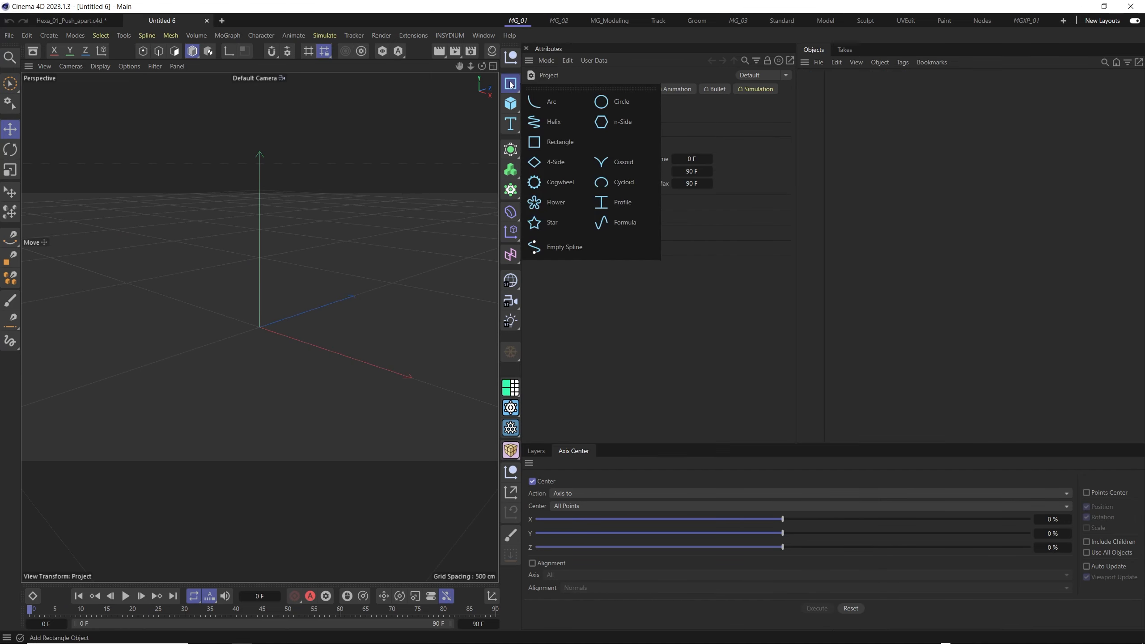
left_click(628, 124)
- Hide the Workplane grid in the viewport and frame the hexagon spline nearly face-on
left_click(154, 66)
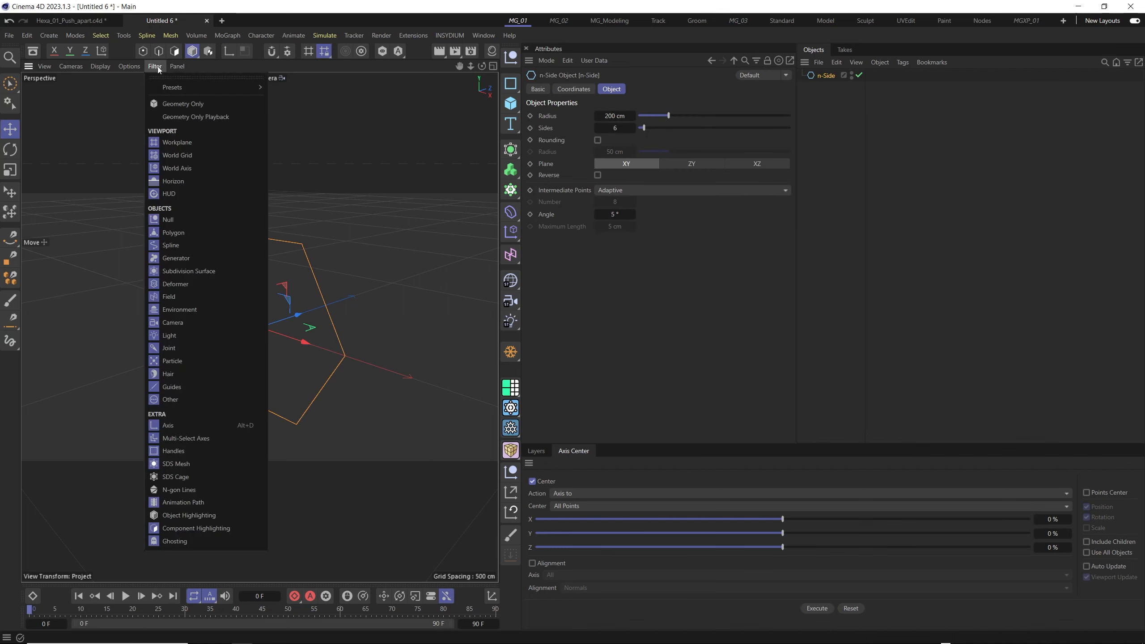
left_click(192, 143)
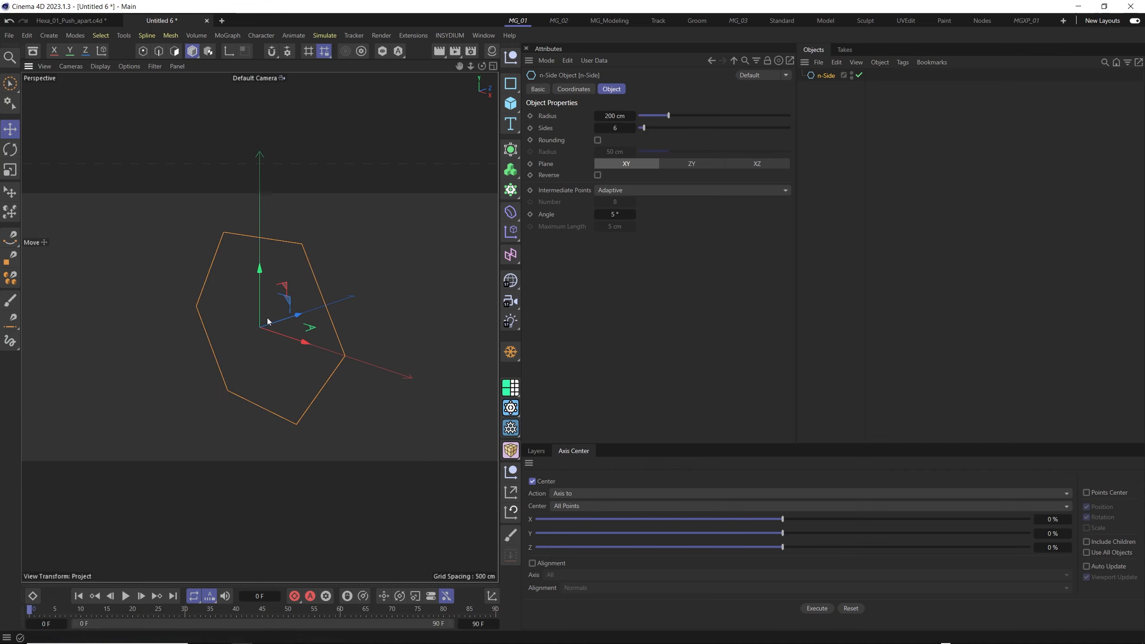
key("h")
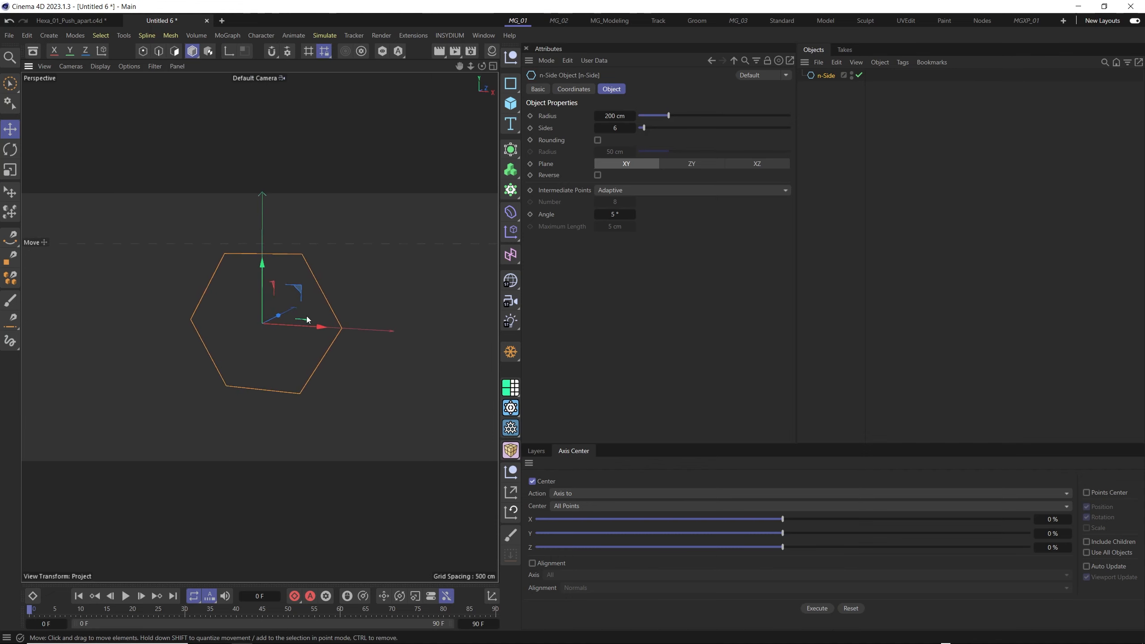
left_click_drag(306, 317, 316, 311, "alt")
right_click_drag(316, 311, 258, 325, "alt")
middle_click_drag(258, 325, 245, 328, "alt")
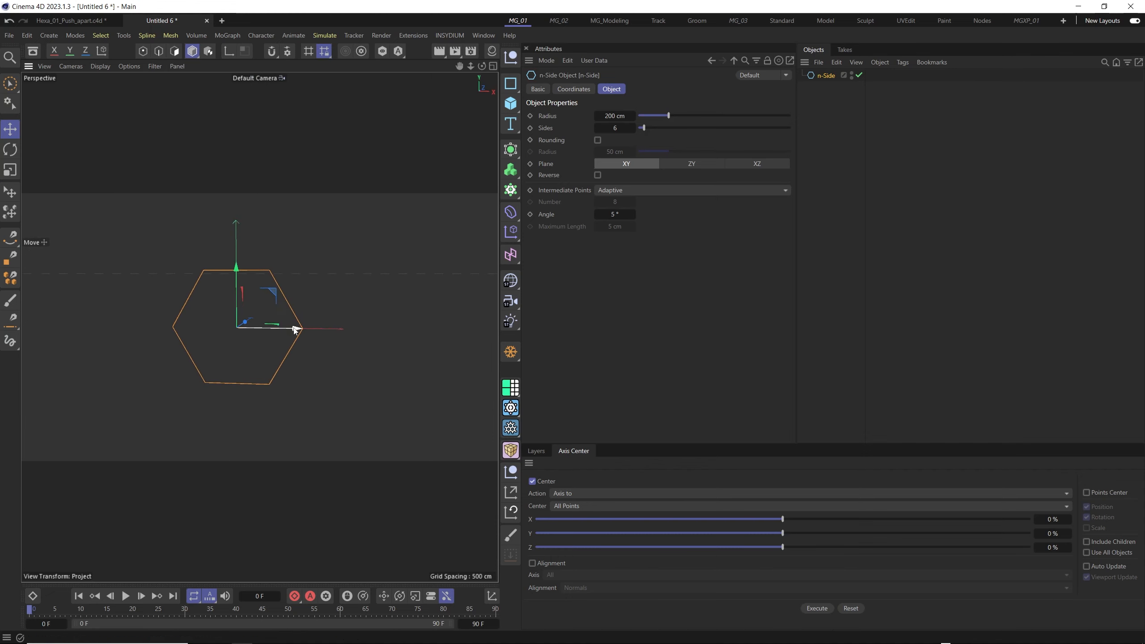
- Place the hexagon spline in a new Cloner and set its mode to Honeycomb
left_click(513, 196, "alt")
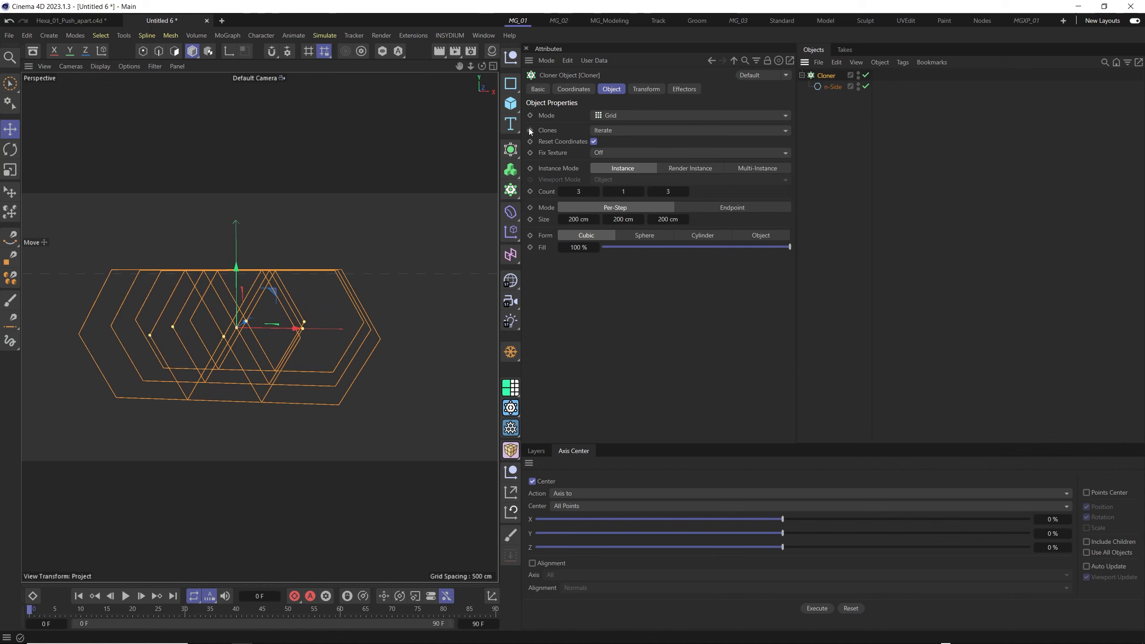
right_click_drag(259, 312, 293, 299, "alt")
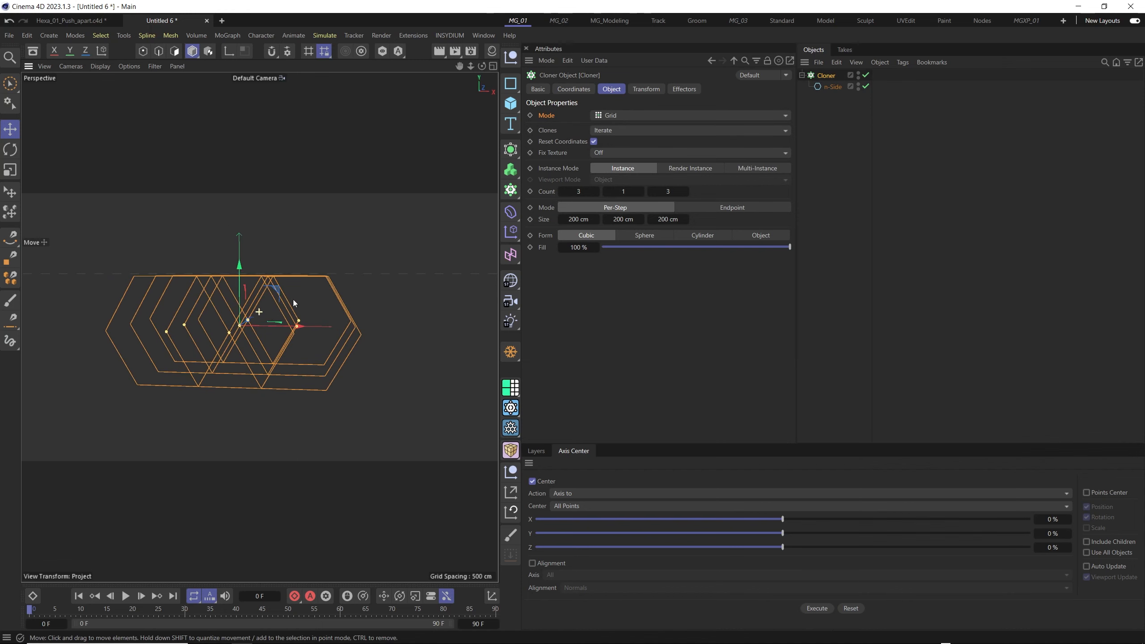
left_click(634, 116)
left_click(631, 179)
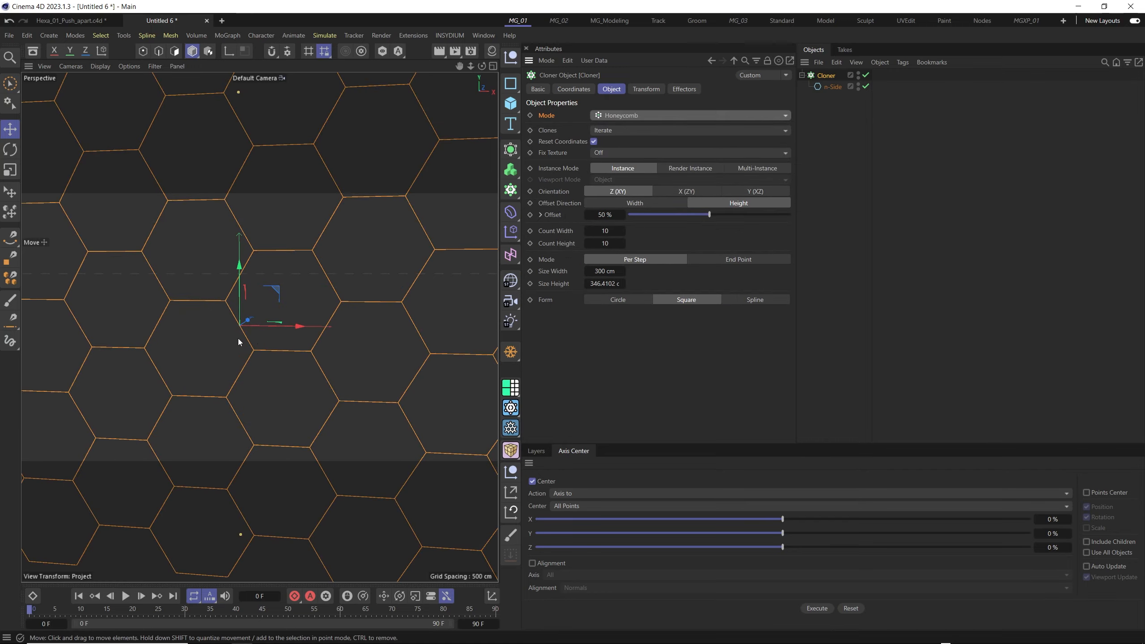
right_click_drag(238, 338, 286, 305, "alt")
left_click_drag(287, 304, 210, 268, "alt")
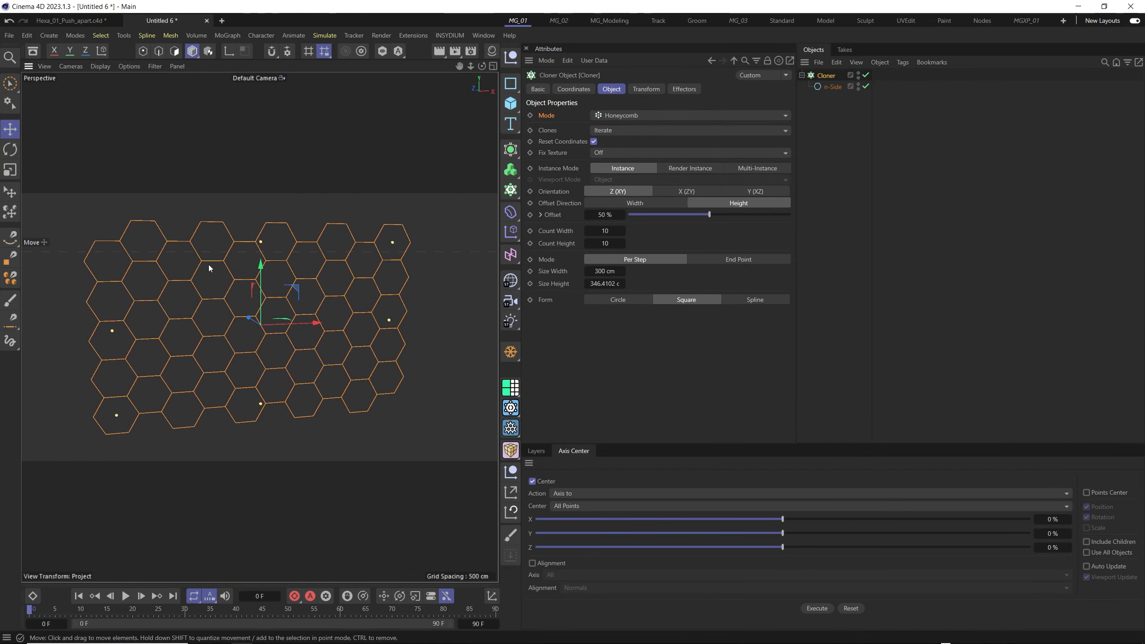
- Set the honeycomb Cloner's form to Circle, then try the Y (XZ) orientation and return it to Z (XY)
left_click_drag(353, 321, 302, 342, "alt")
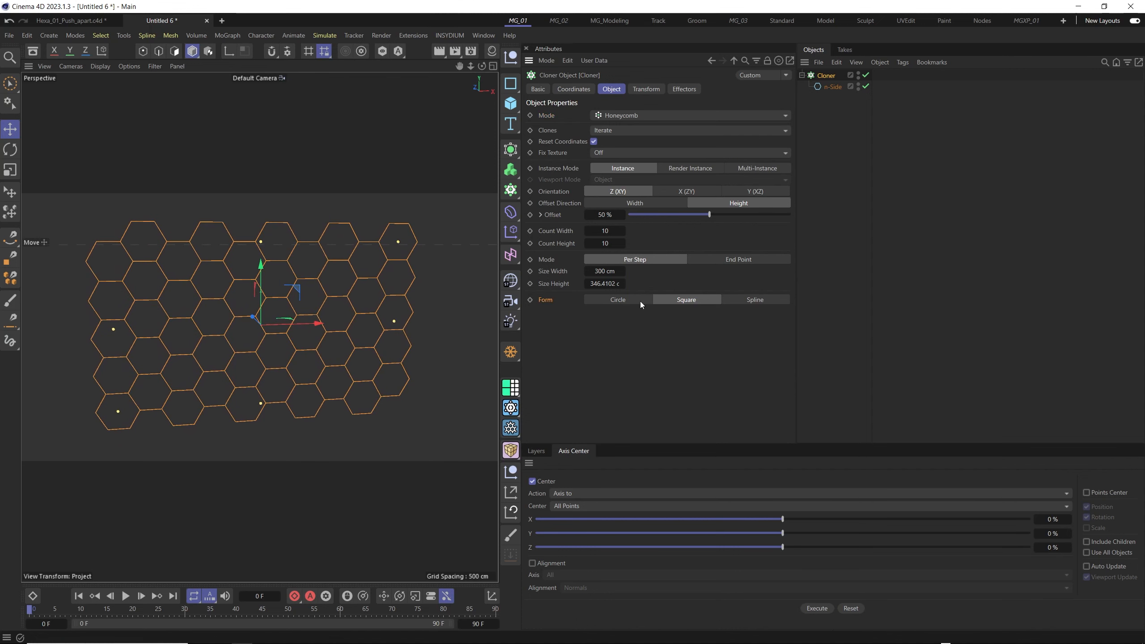
left_click_drag(318, 339, 101, 318, "alt")
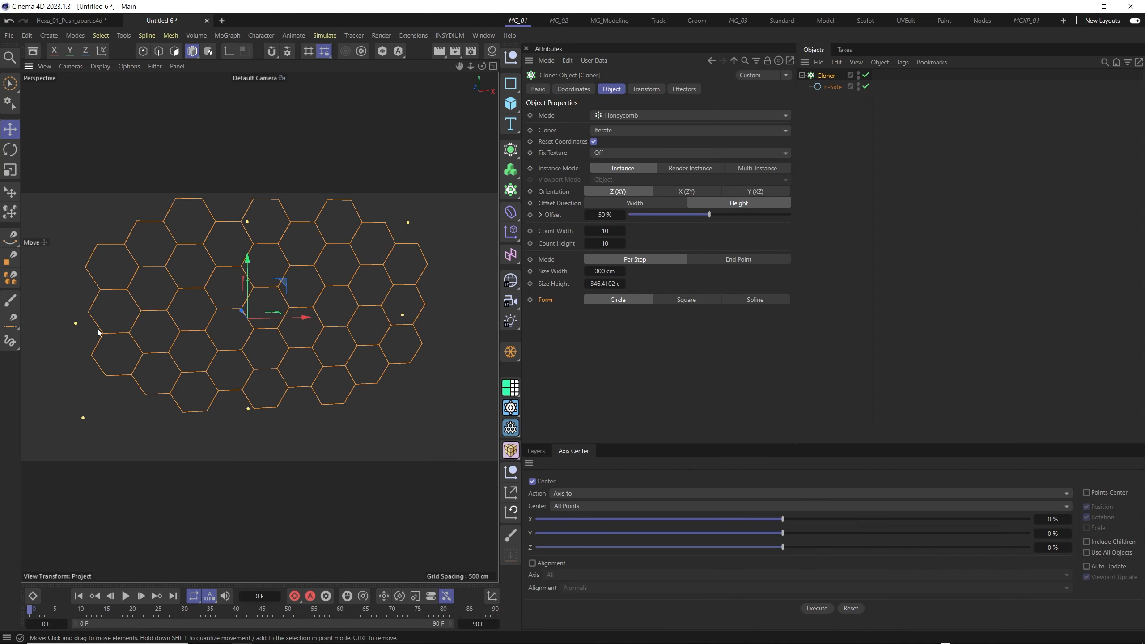
left_click_drag(389, 303, 344, 296, "alt")
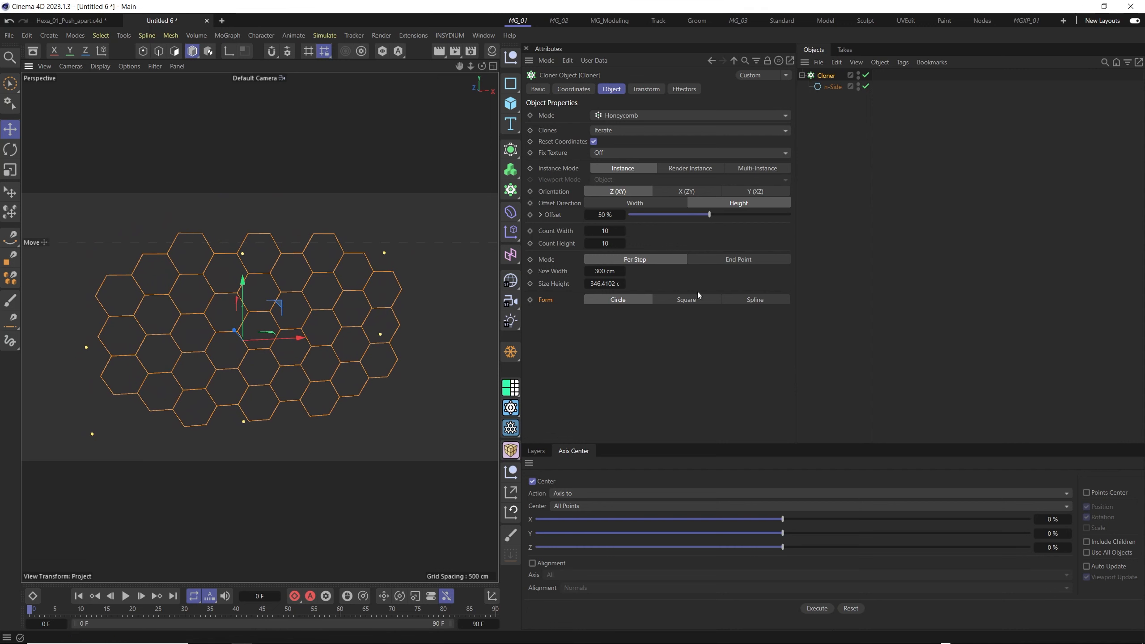
left_click(743, 194)
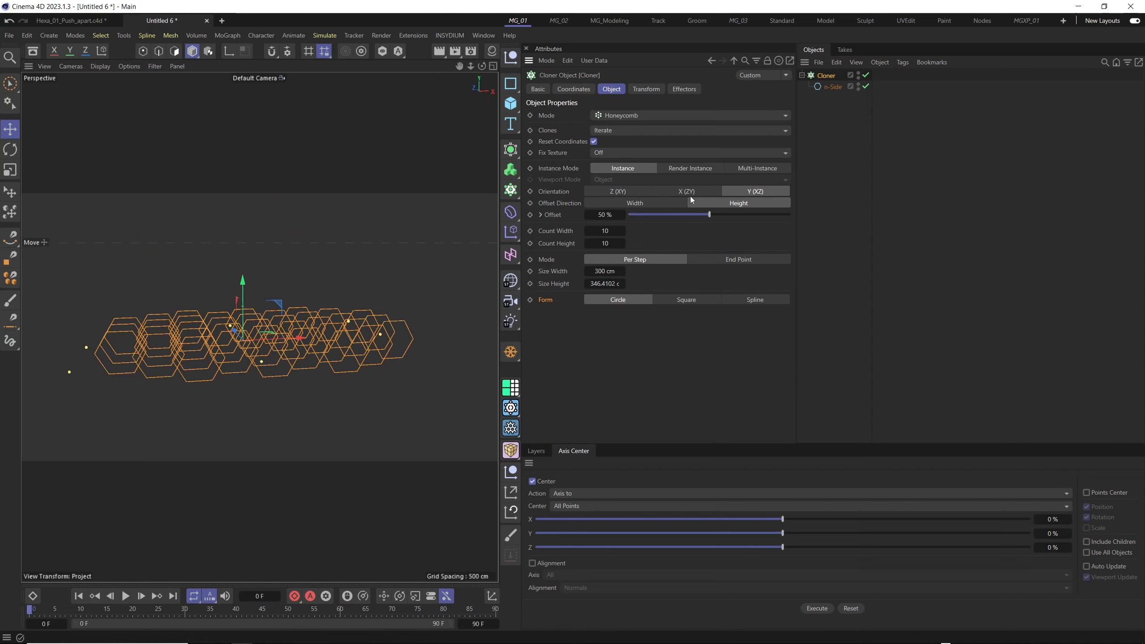
left_click(633, 192)
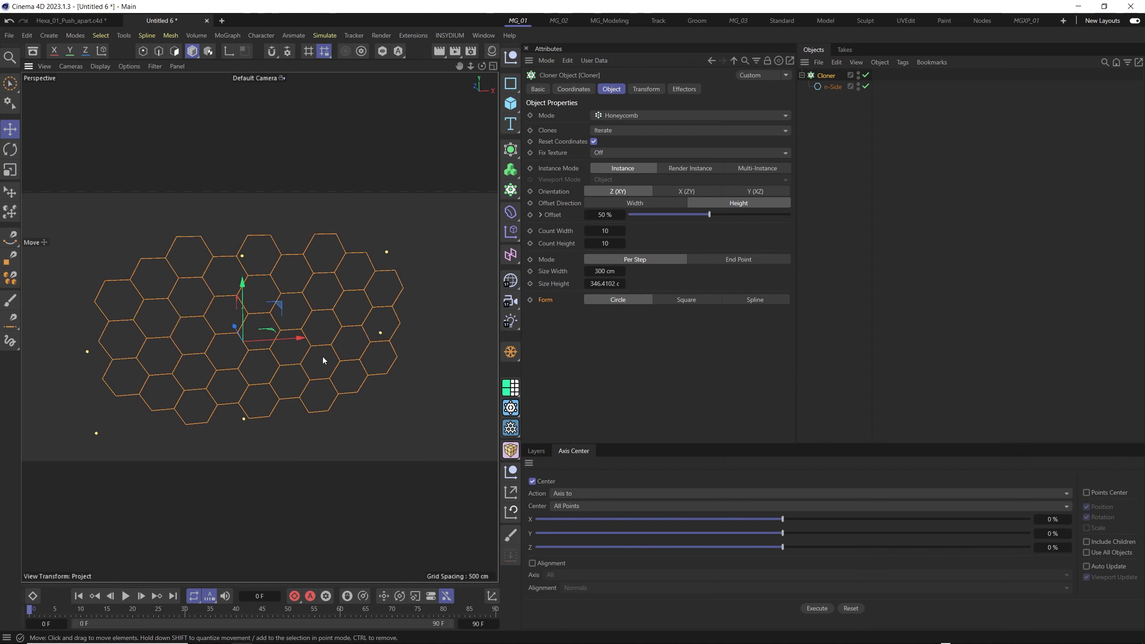
- Add an Extrude generator inside the Cloner with the n-Side spline nested under it, turning the hexagons into solid tiles
left_click_drag(323, 357, 419, 389, "alt")
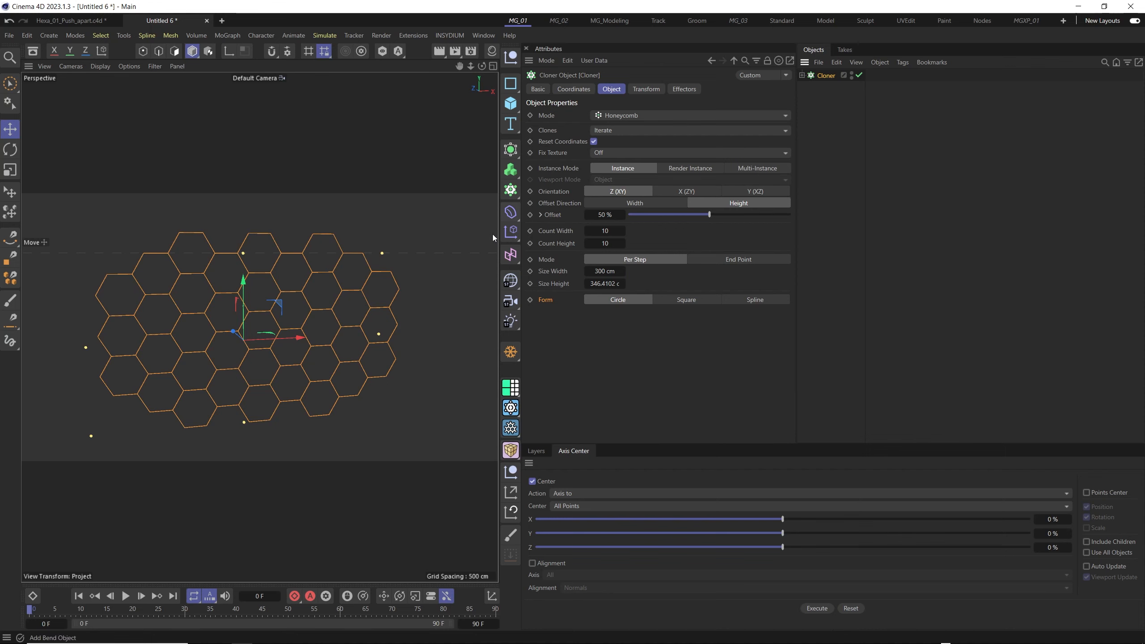
left_click_drag(327, 317, 284, 283, "alt")
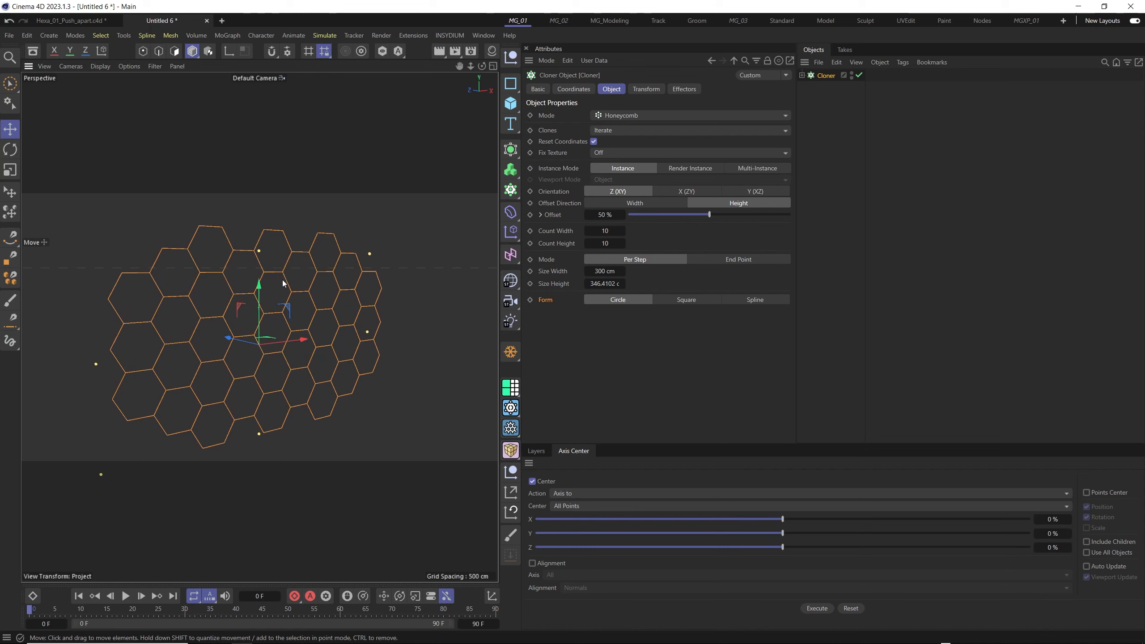
scroll(284, 283, "down", 2)
left_click(515, 157)
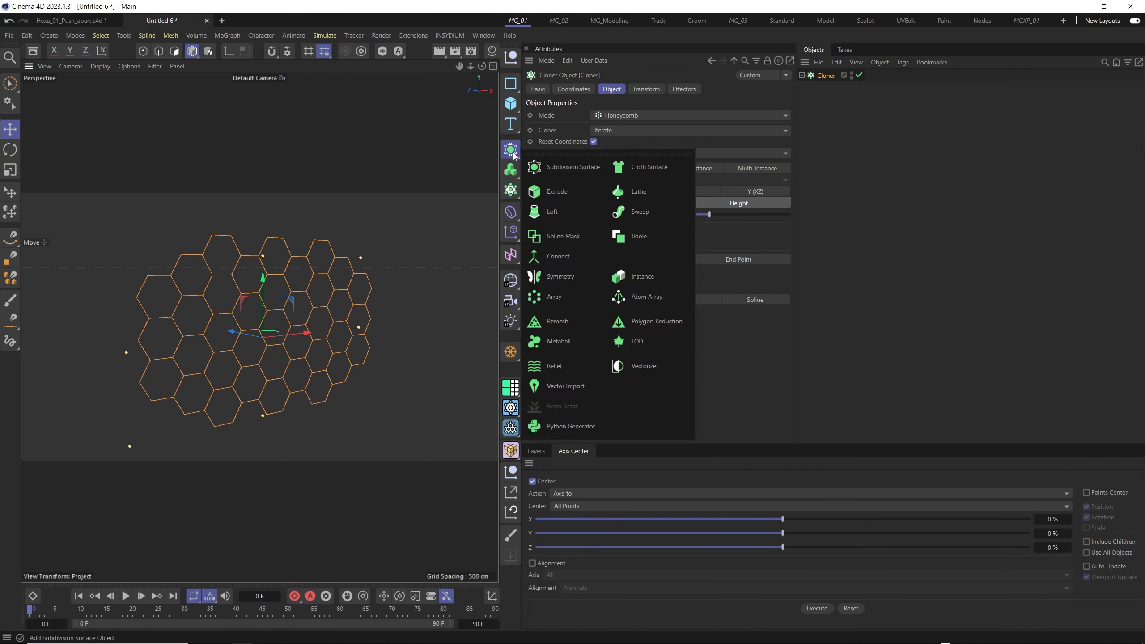
left_click(558, 193)
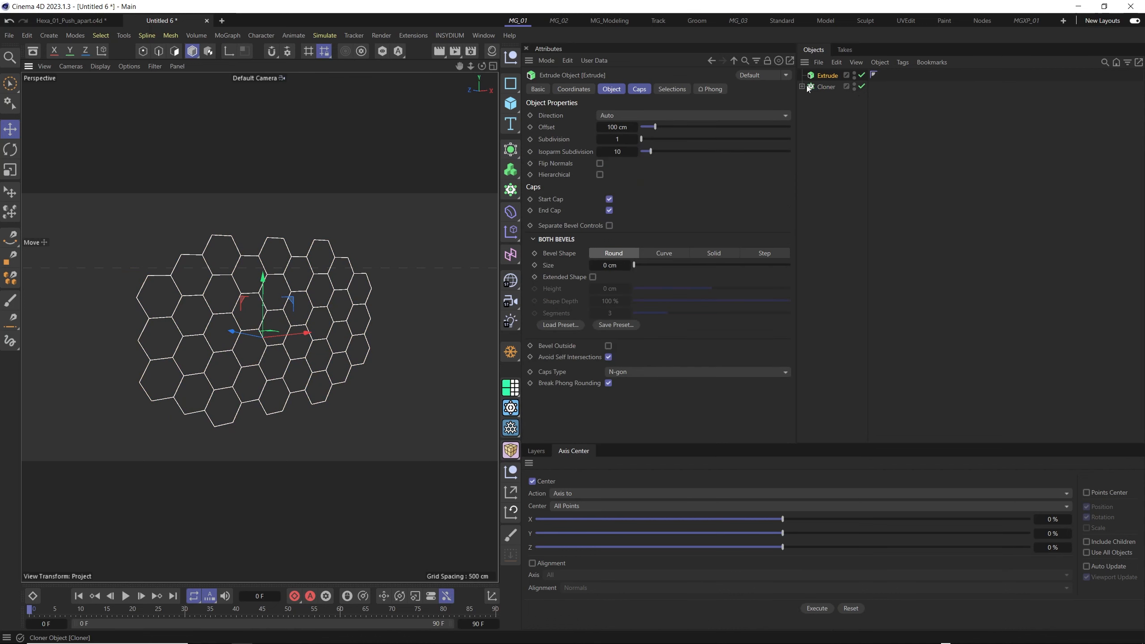
left_click_drag(834, 94, 834, 96)
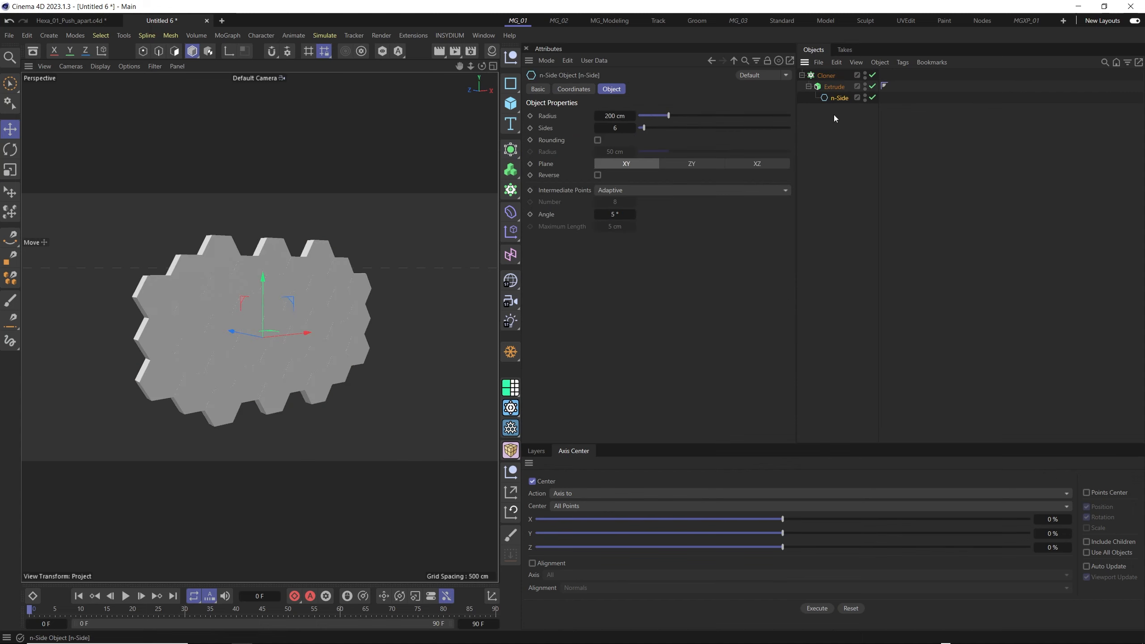
- Switch the viewport display to Gouraud Shading (Lines) to outline the individual extruded hexagons
left_click_drag(259, 348, 247, 377, "alt")
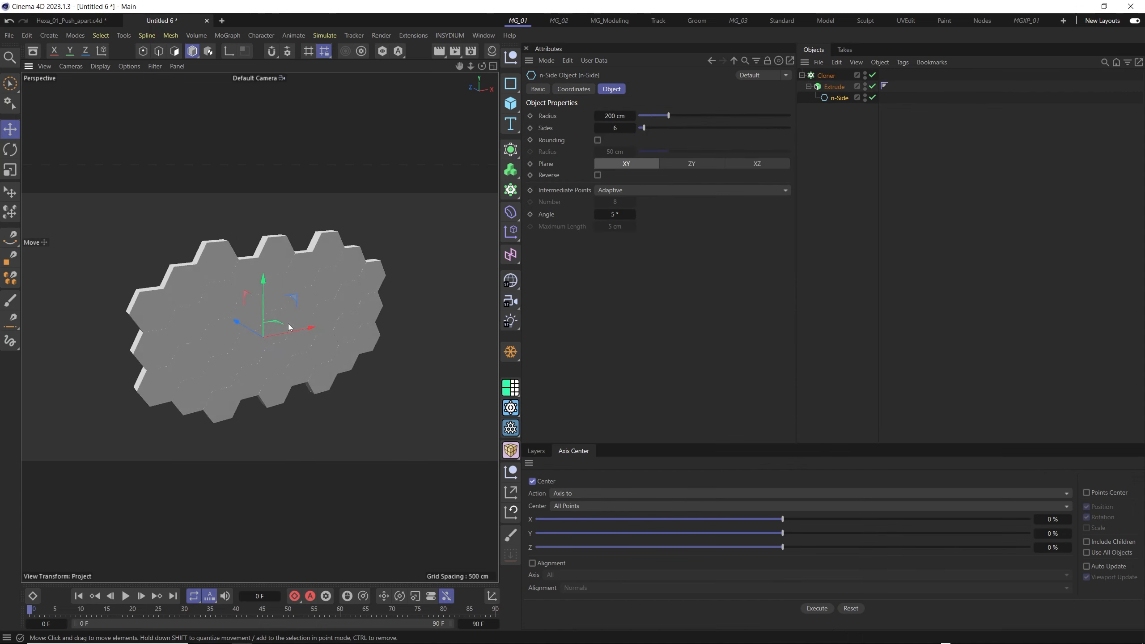
mouse_move(288, 328)
left_mouse_down("alt")
mouse_move(261, 318)
mouse_move(279, 339)
left_mouse_up("alt")
key("n")
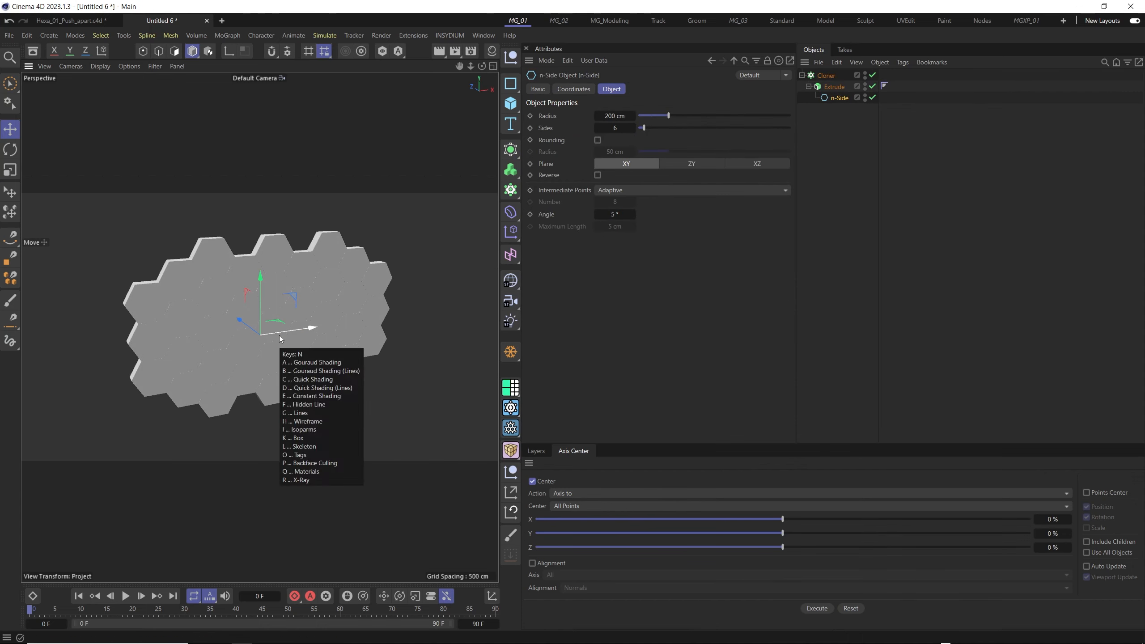
key("b")
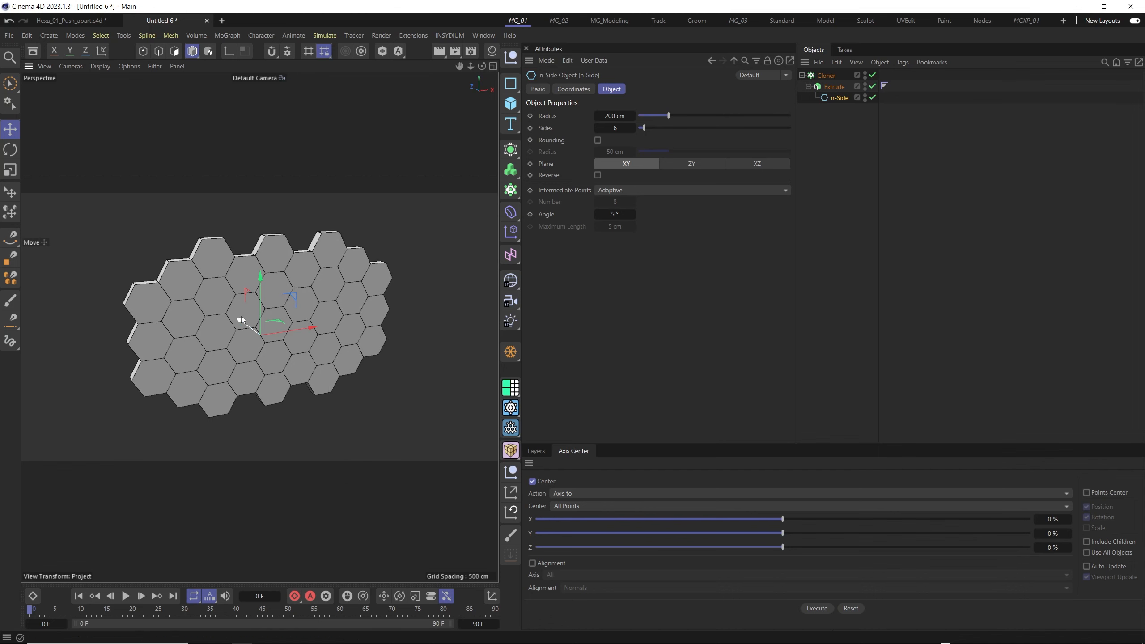
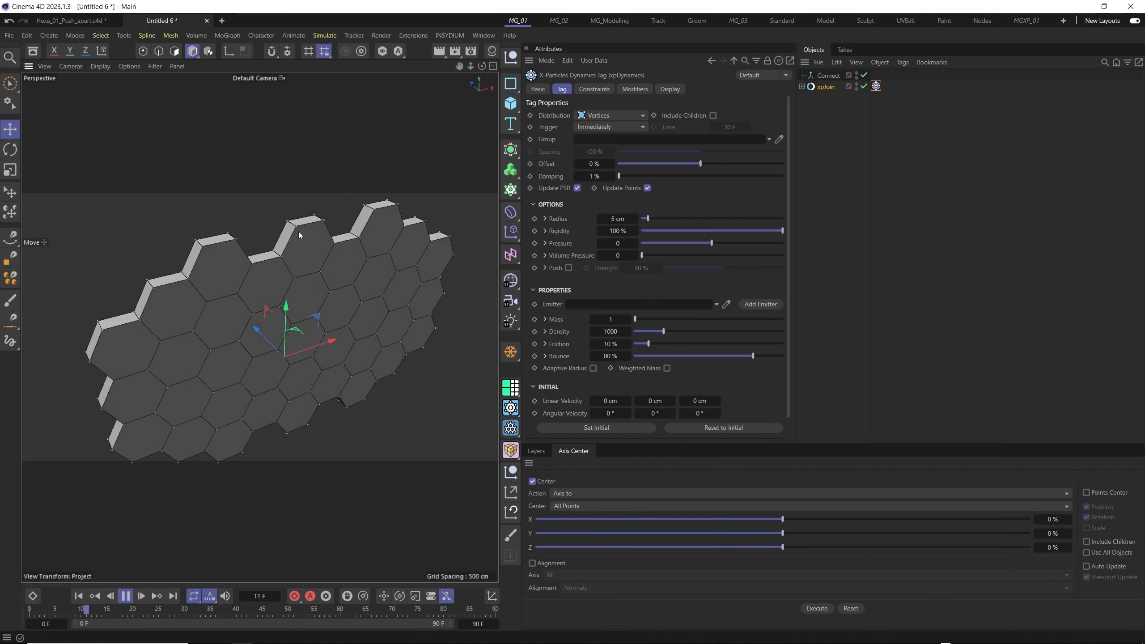
- Set the xpDynamics tag's distribution to Vert + Mid and inspect the resulting points on the hexagon tiles
scroll(307, 210, "up", 4)
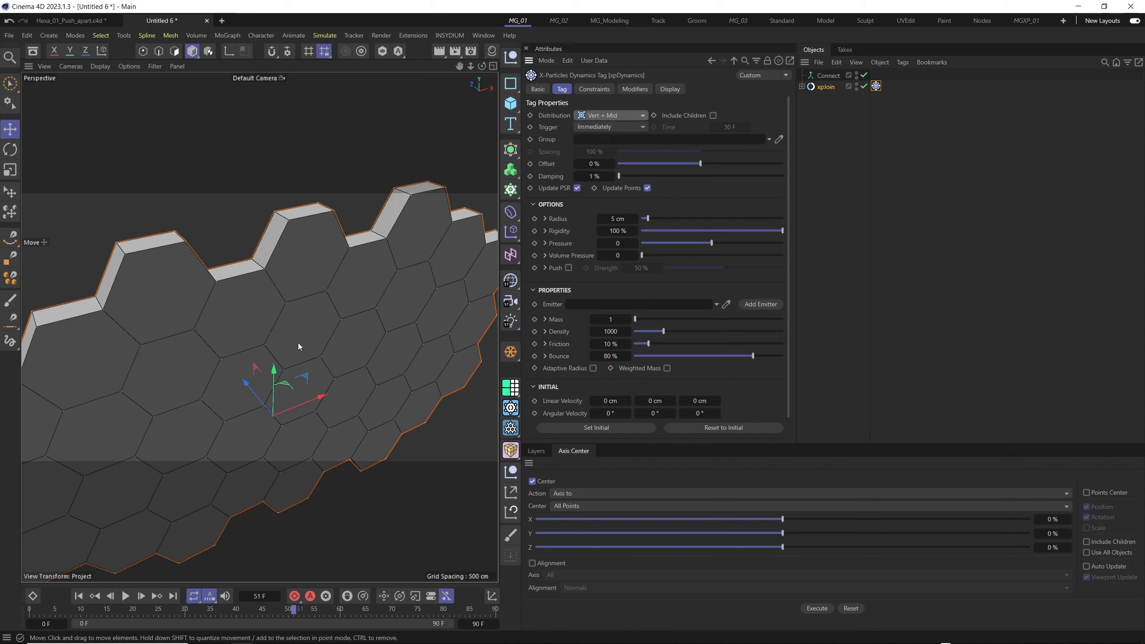
left_click_drag(297, 346, 240, 395, "alt")
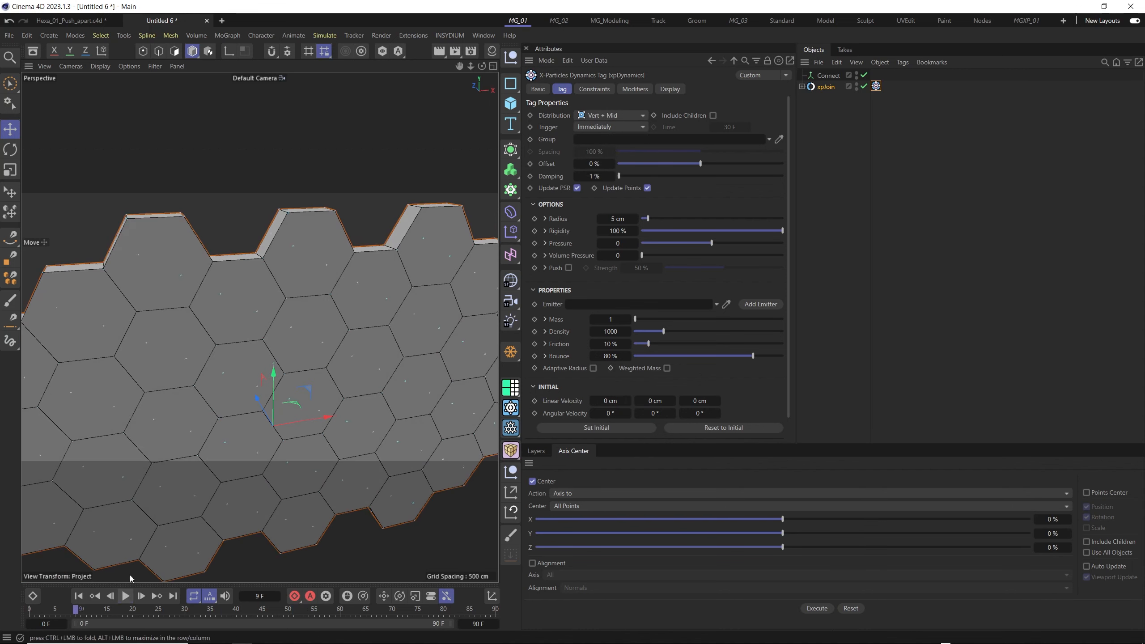
left_click_drag(203, 450, 306, 328, "alt")
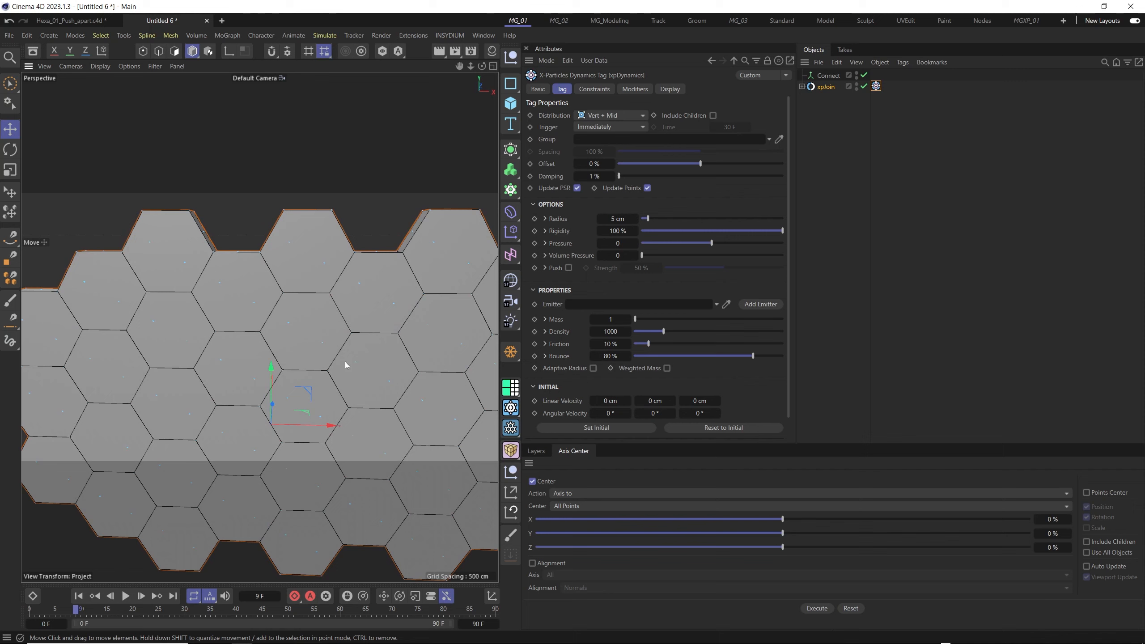
scroll(350, 336, "down", 4)
middle_click_drag(386, 354, 322, 338, "alt")
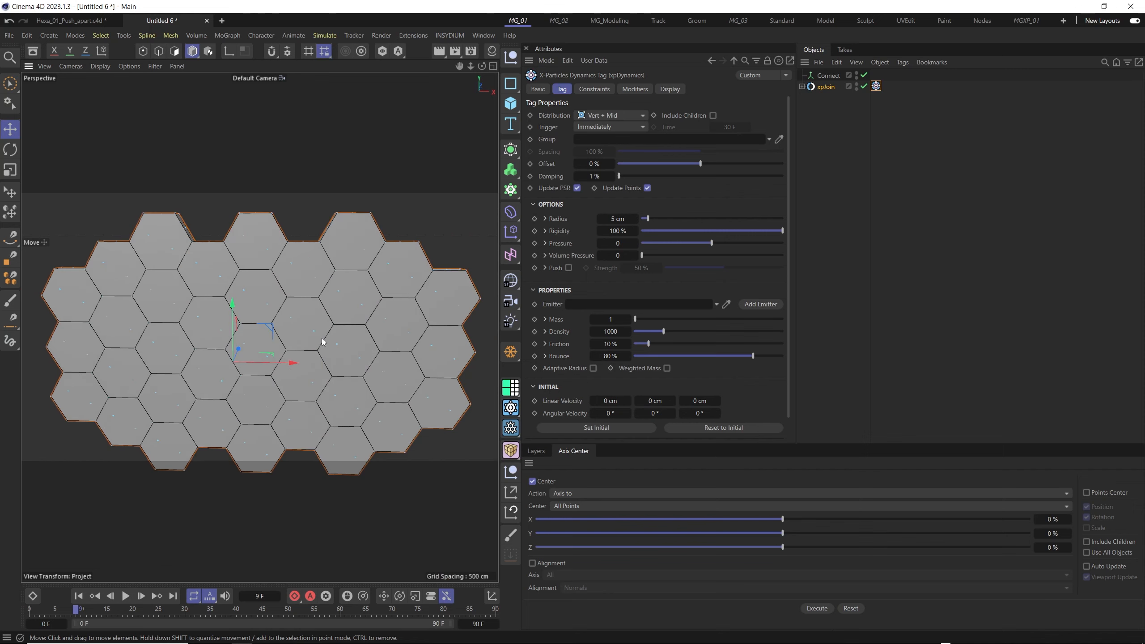
left_click_drag(268, 337, 322, 357, "alt")
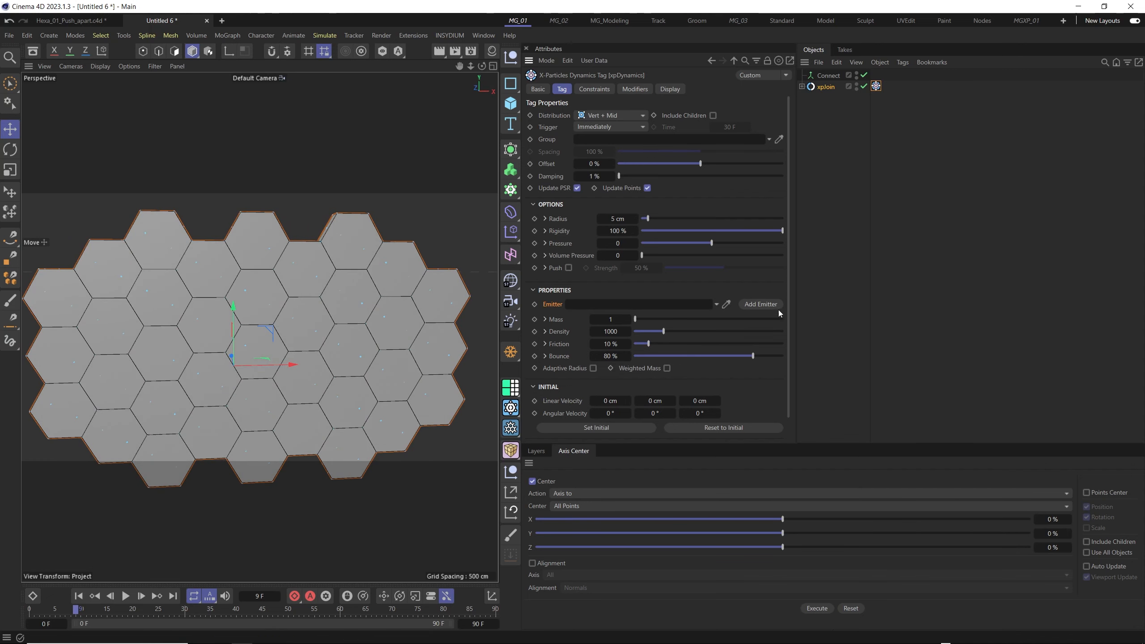
- Add an emitter from the xpDynamics tag and set its editor display to Circle (Filled)
left_click(765, 305)
left_click_drag(305, 352, 320, 352, "alt")
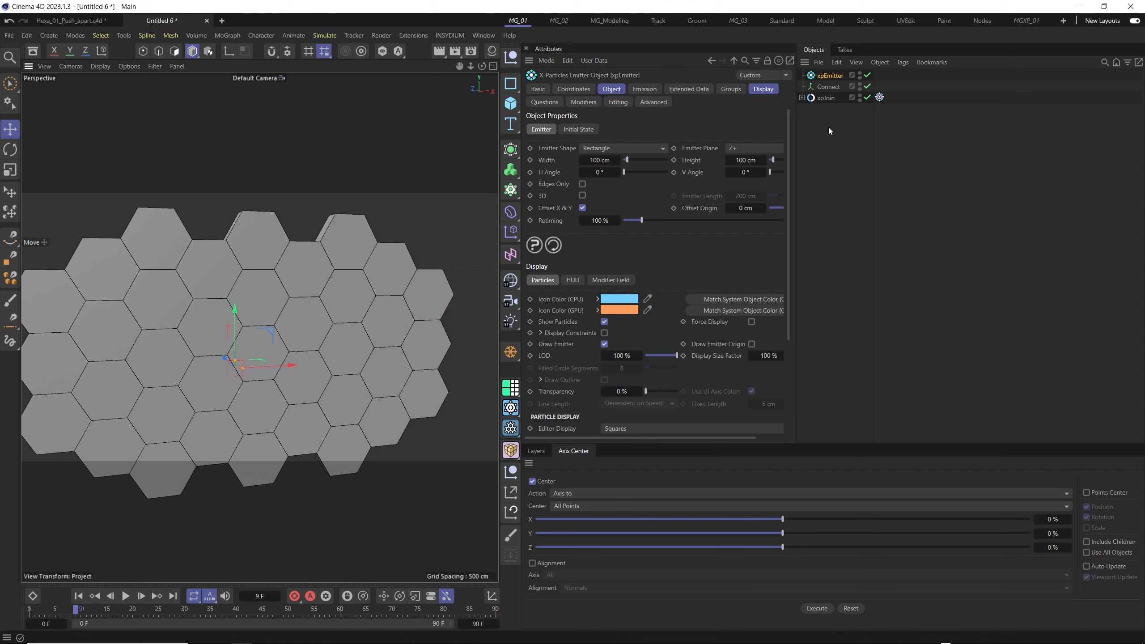
left_click(755, 90)
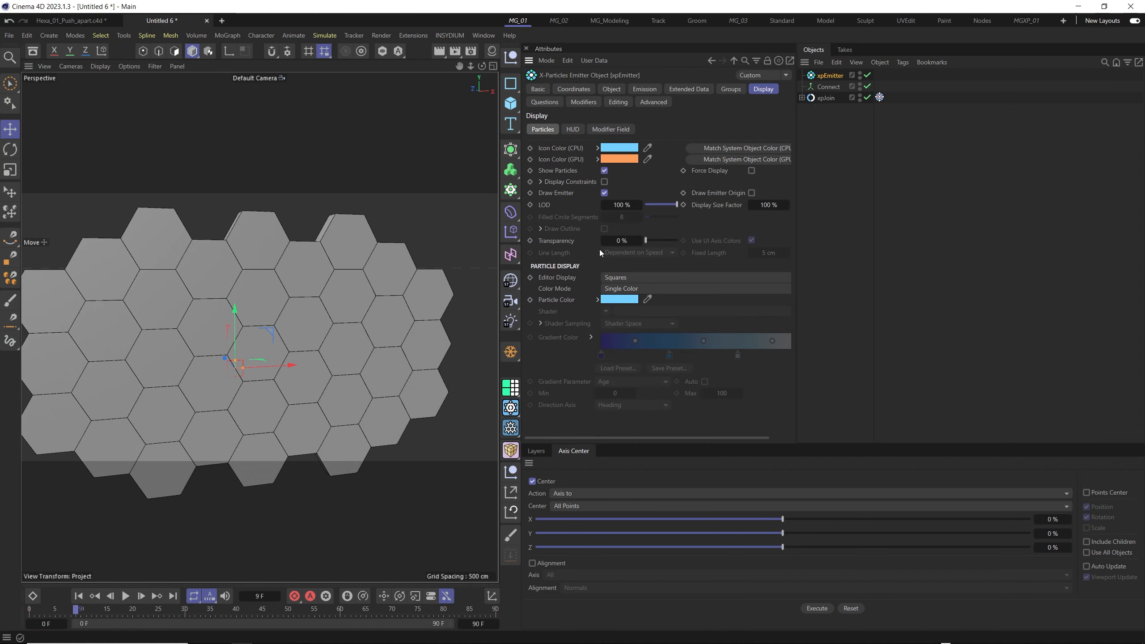
left_click(640, 277)
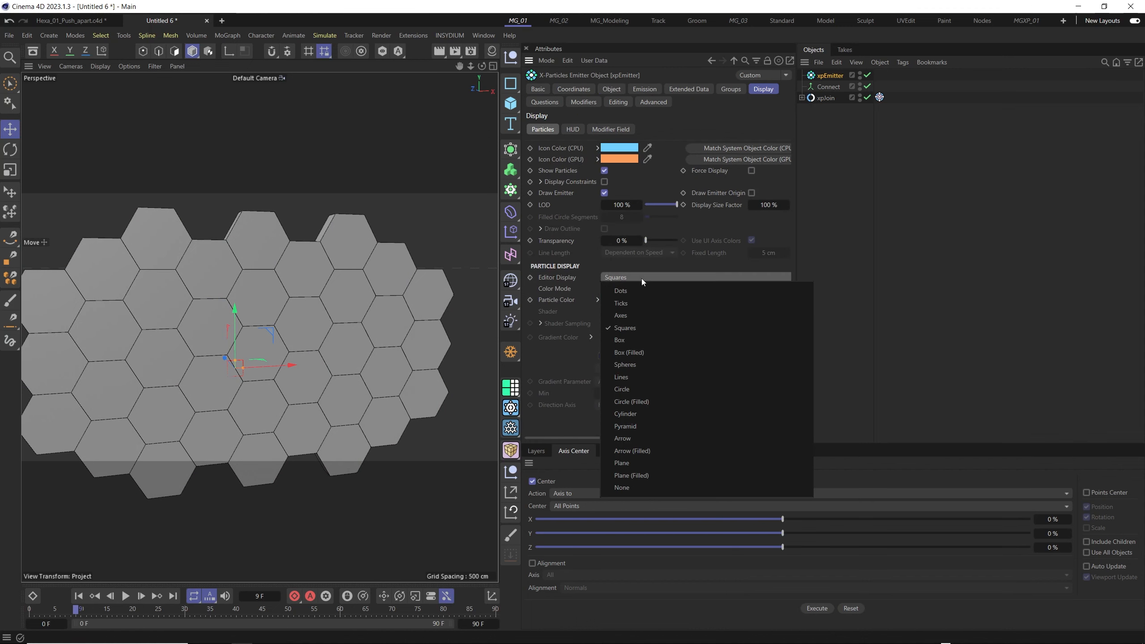
left_click(652, 403)
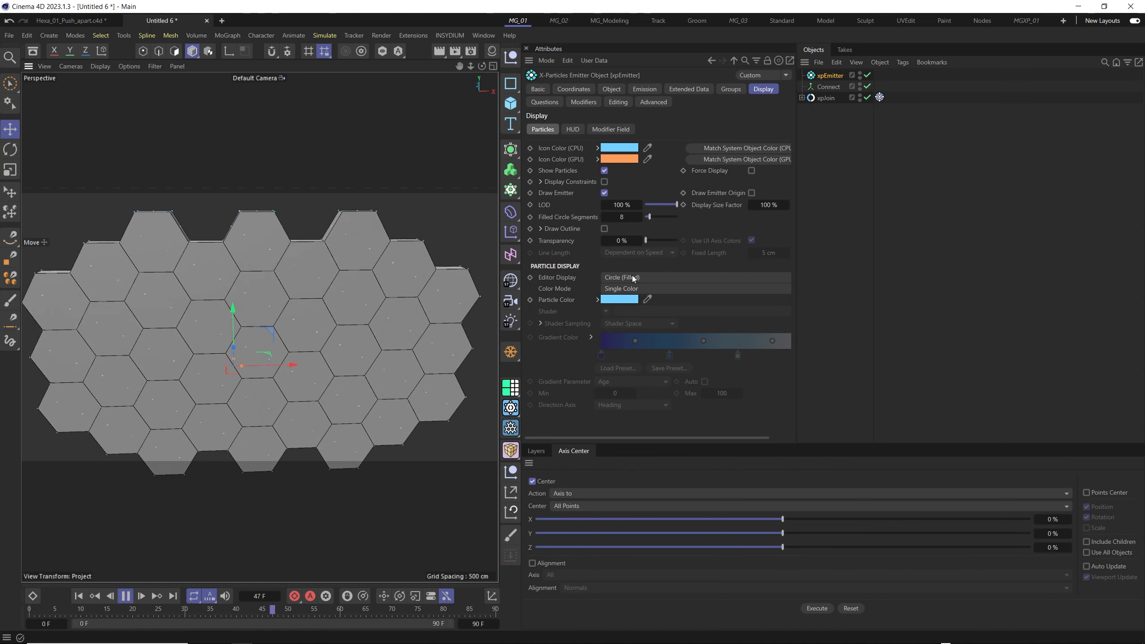
- Play the simulation and examine the emitter's particles at the hexagon tiles' corners and centres
scroll(270, 311, "up", 4)
middle_click_drag(278, 243, 302, 314, "alt")
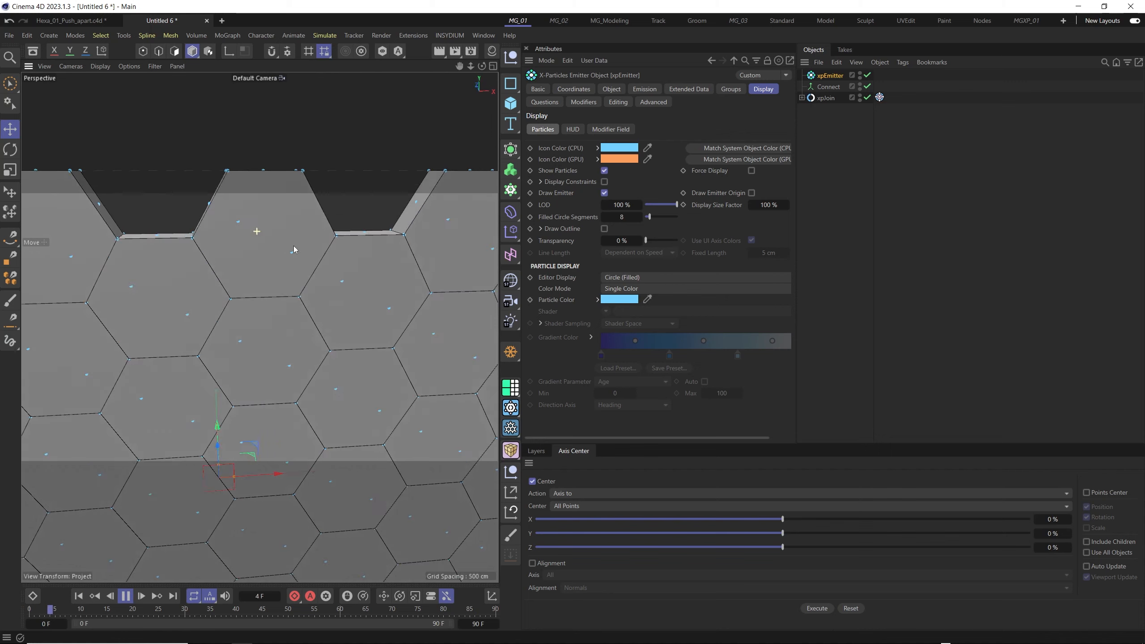
left_click_drag(293, 246, 275, 264, "alt")
scroll(275, 265, "down", 2)
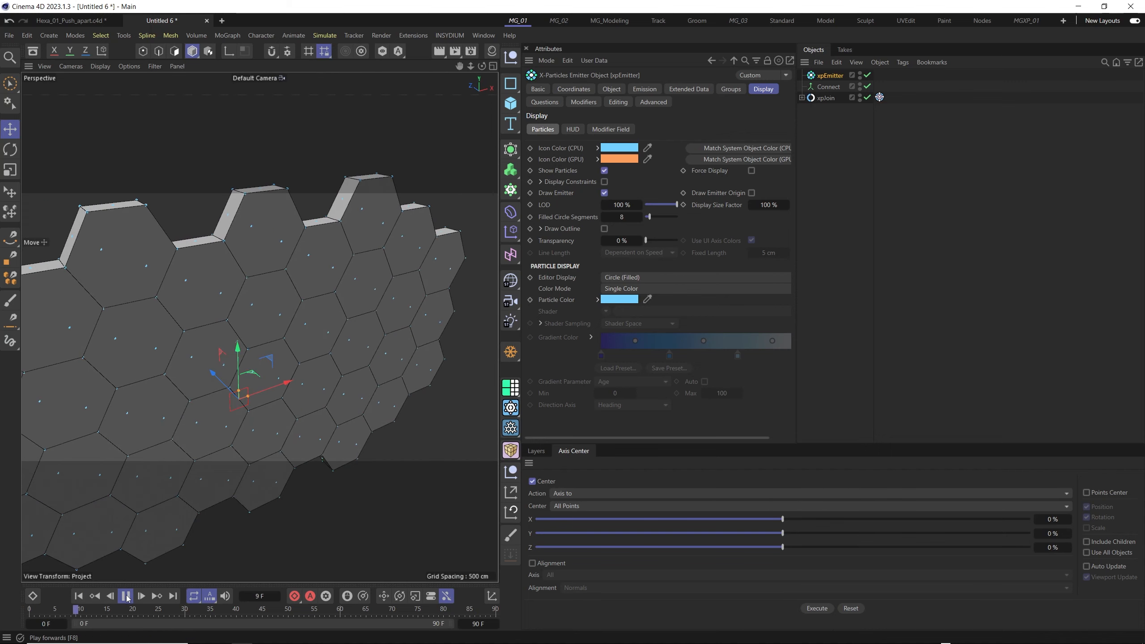
left_click_drag(298, 367, 331, 365, "alt")
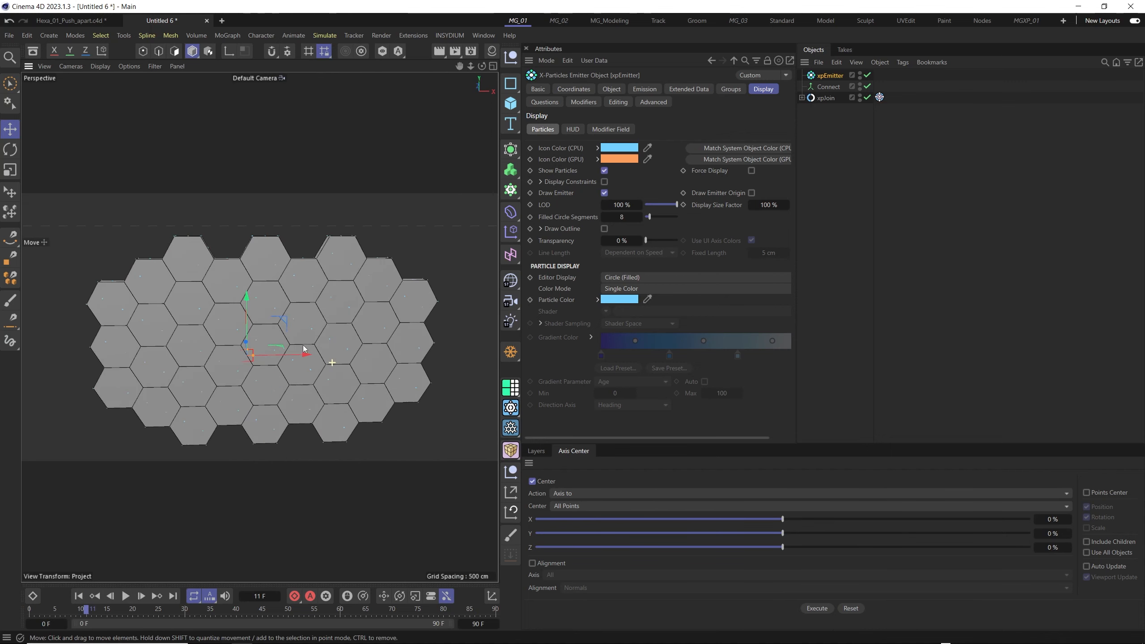
left_click_drag(385, 332, 288, 344, "alt")
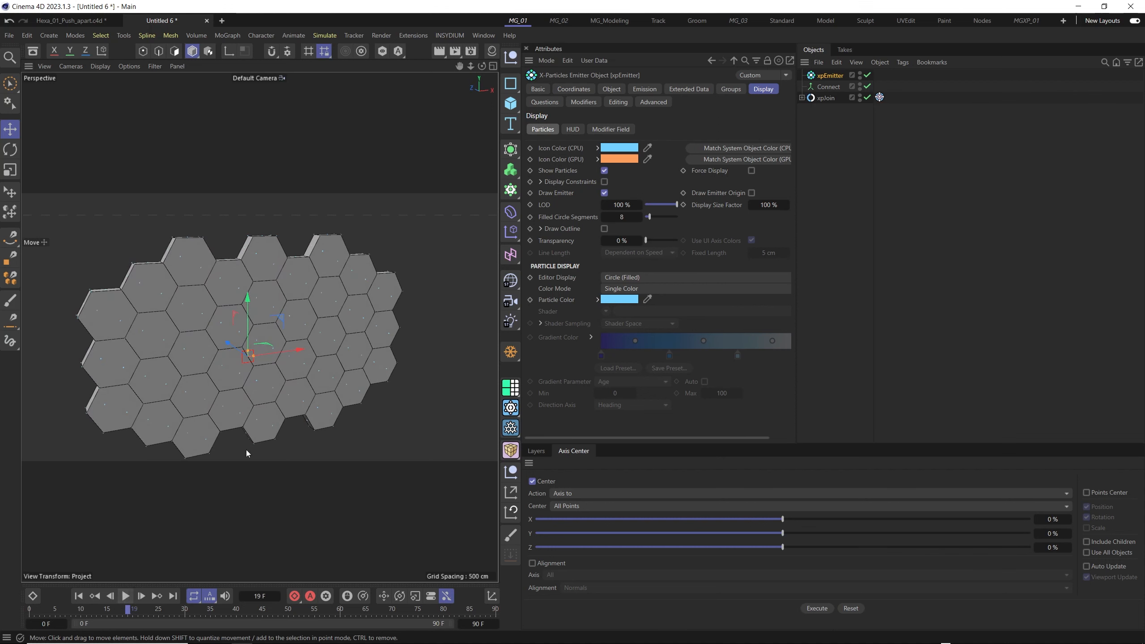
left_click_drag(291, 352, 474, 350, "alt")
- Add an xpFlowField and scale it up to about 4109 cm per side so it encloses the hexagon tiles
left_click(437, 37)
mouse_move(491, 76)
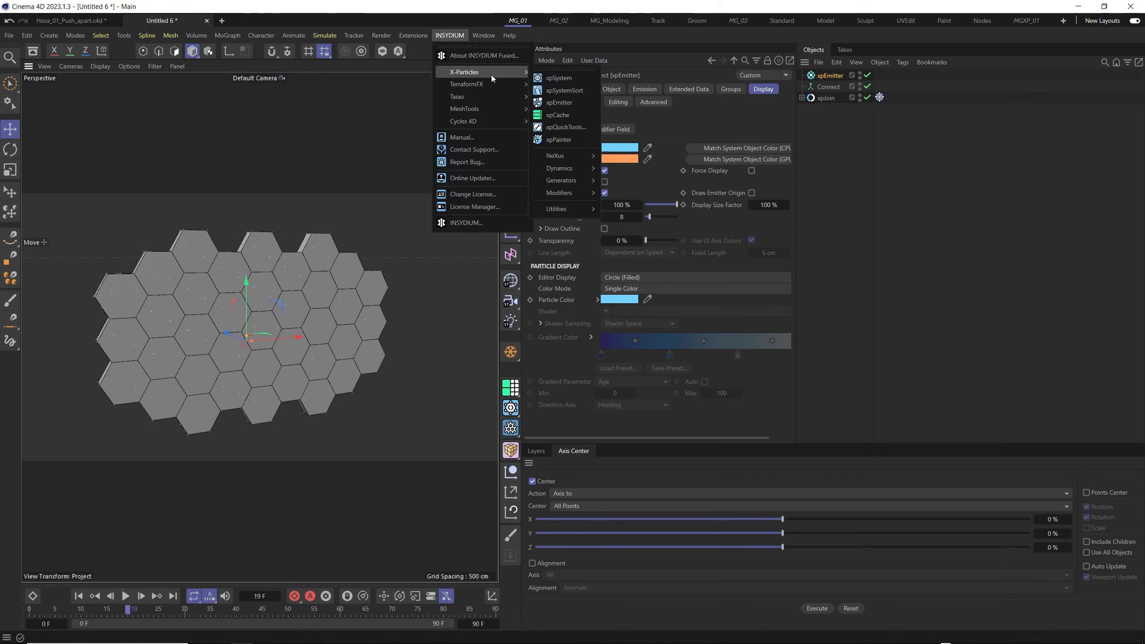
mouse_move(570, 166)
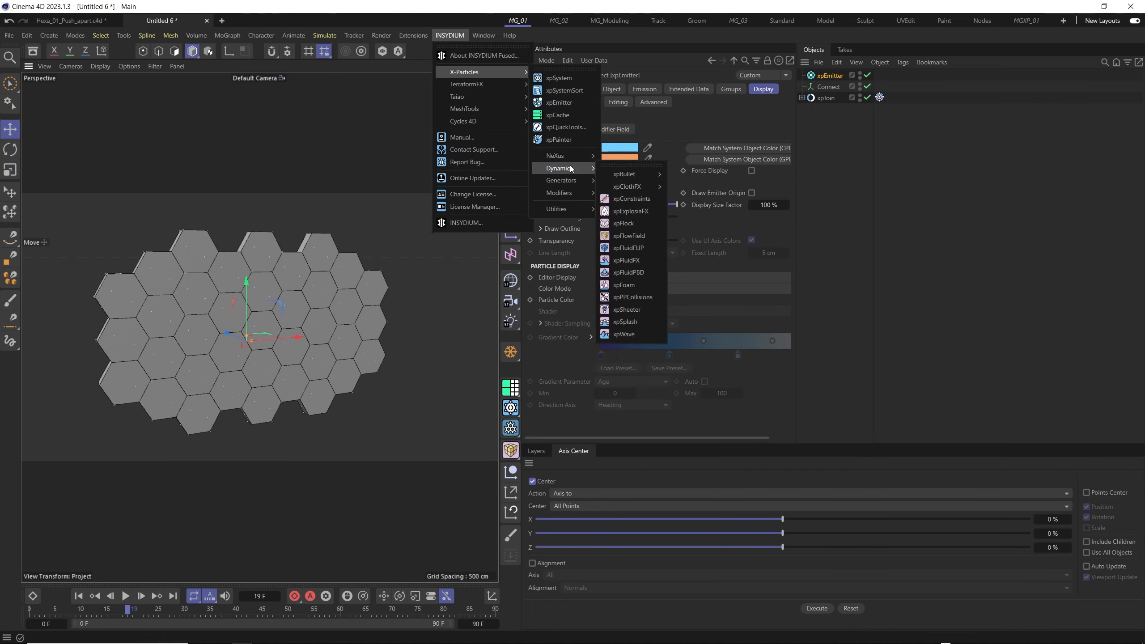
left_click(634, 236)
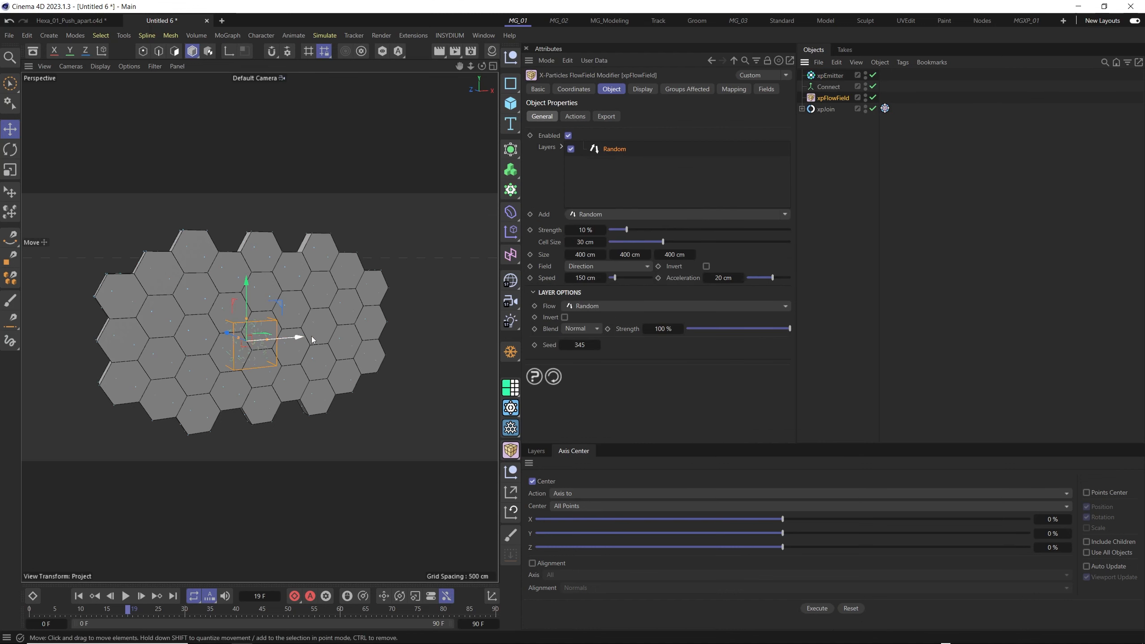
key("t")
mouse_move(275, 347)
left_mouse_down()
mouse_move(255, 334)
mouse_move(289, 320)
mouse_move(259, 336)
mouse_move(268, 363)
mouse_move(276, 330)
mouse_move(266, 340)
left_mouse_up()
key("ctrl+z")
key("t")
key("ctrl+z")
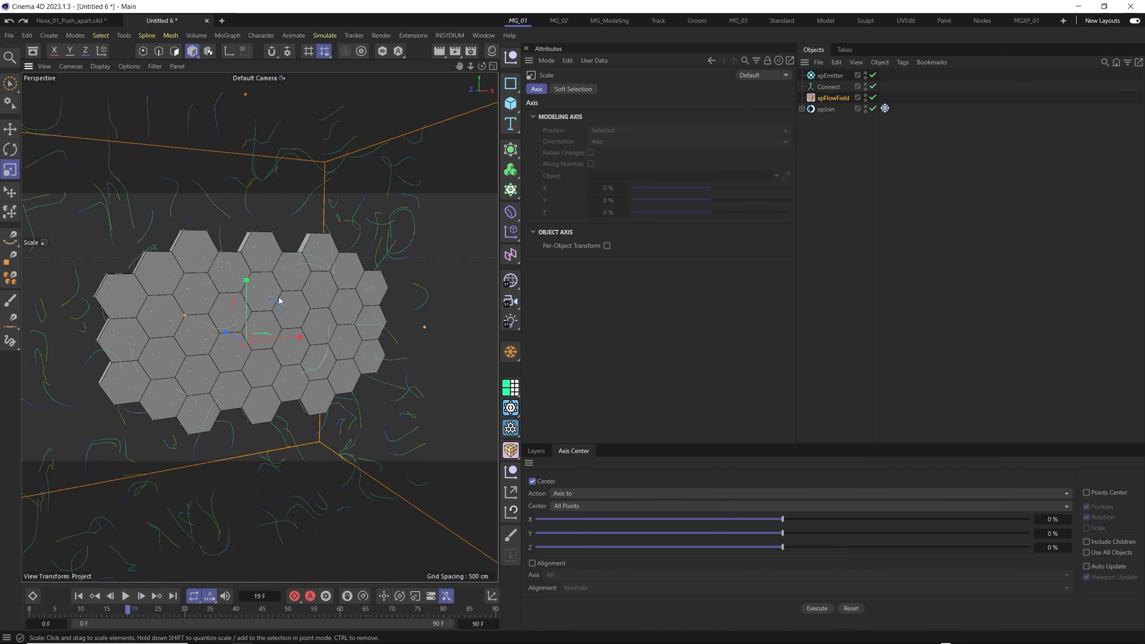
scroll(280, 301, "down", 10)
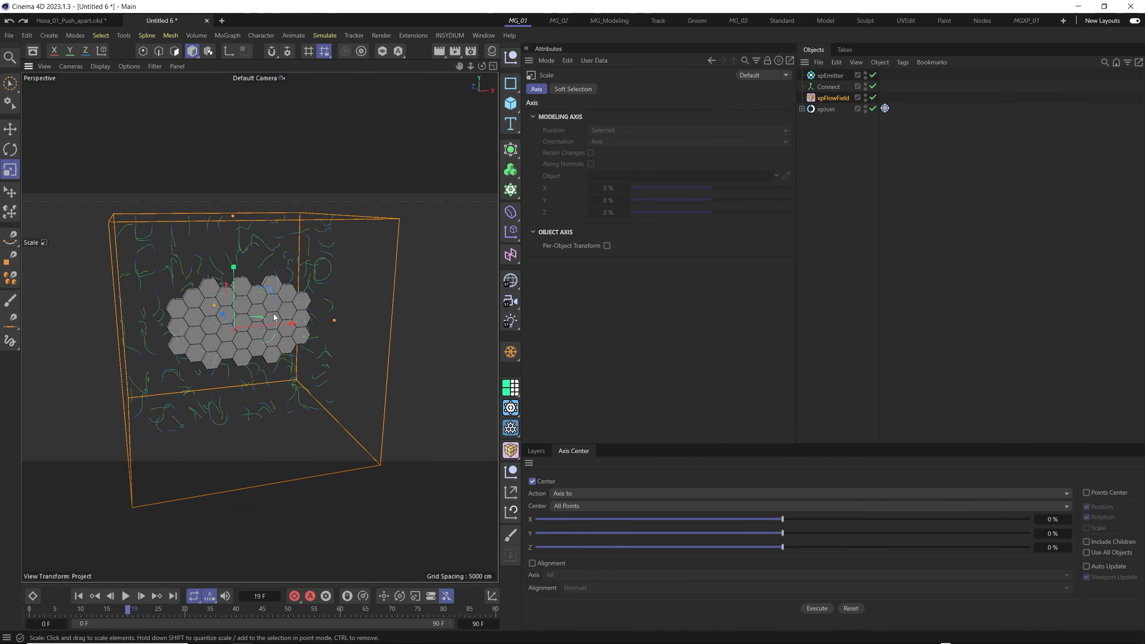
left_click_drag(275, 318, 274, 311, "alt")
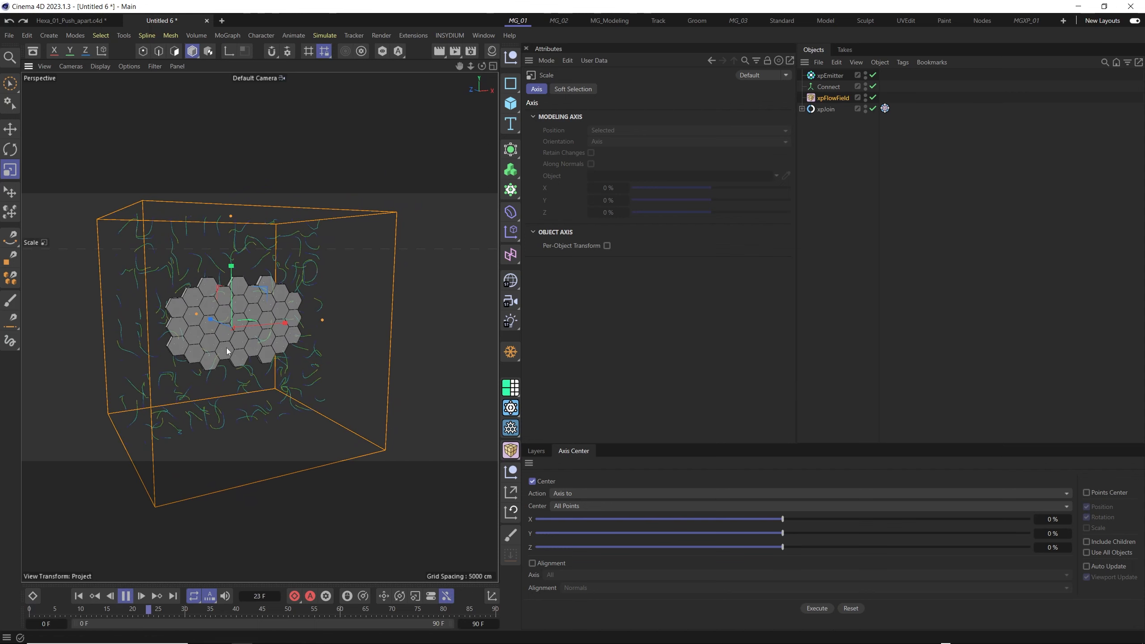
scroll(198, 407, "up", 6)
- Change the xpFlowField's field type to Velocity and watch how the flow moves the joined hexagon tiles
left_click(833, 97)
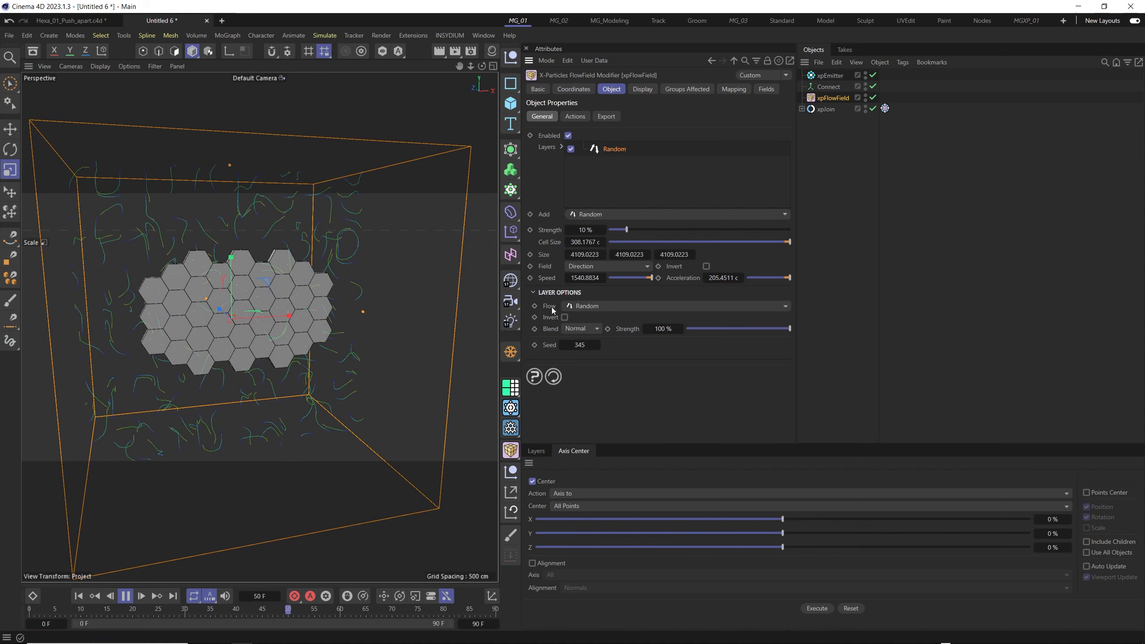
left_click(589, 292)
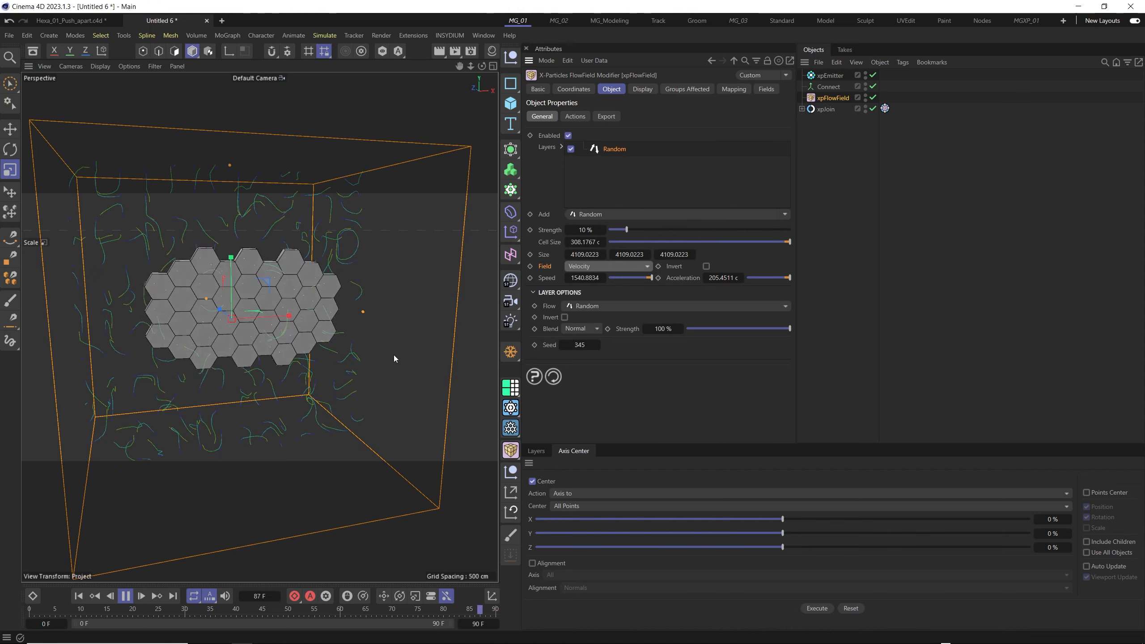
scroll(383, 336, "up", 2)
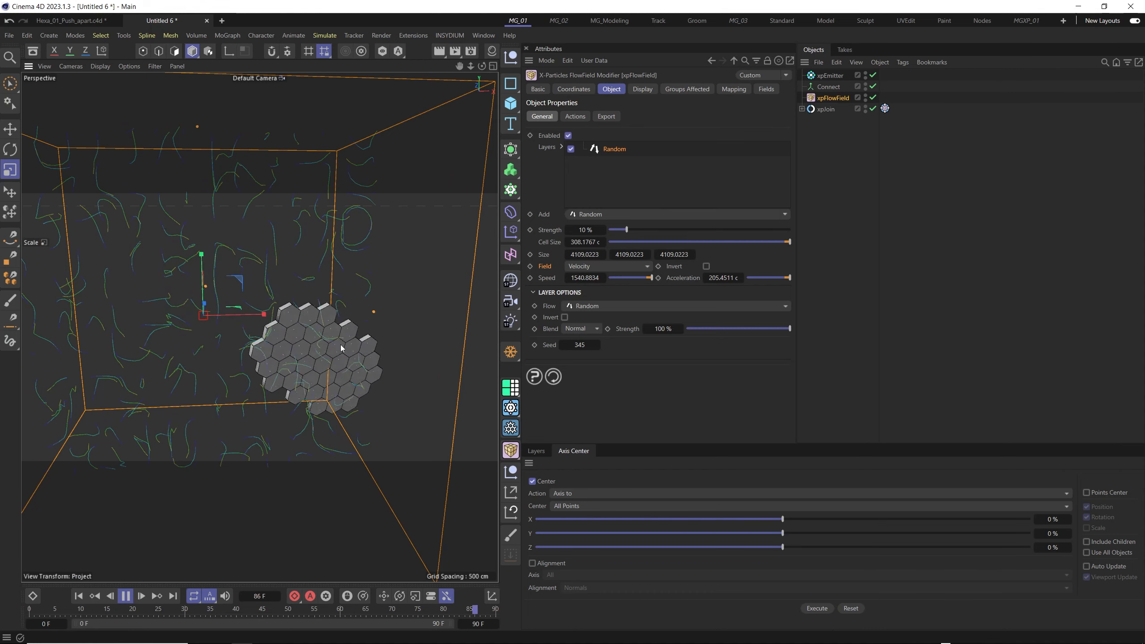
left_click_drag(301, 331, 332, 332, "alt")
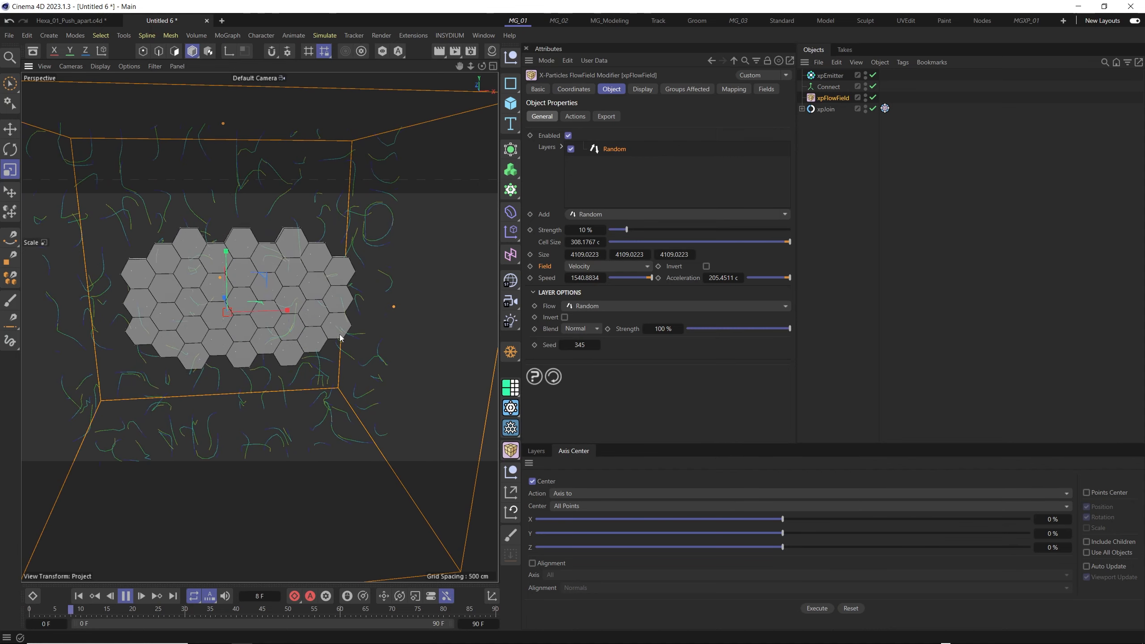
- Set the xpDynamics tag's rigidity to 0% and adjust its constraints so the hexagons separate while each keeps its shape
left_click(884, 108)
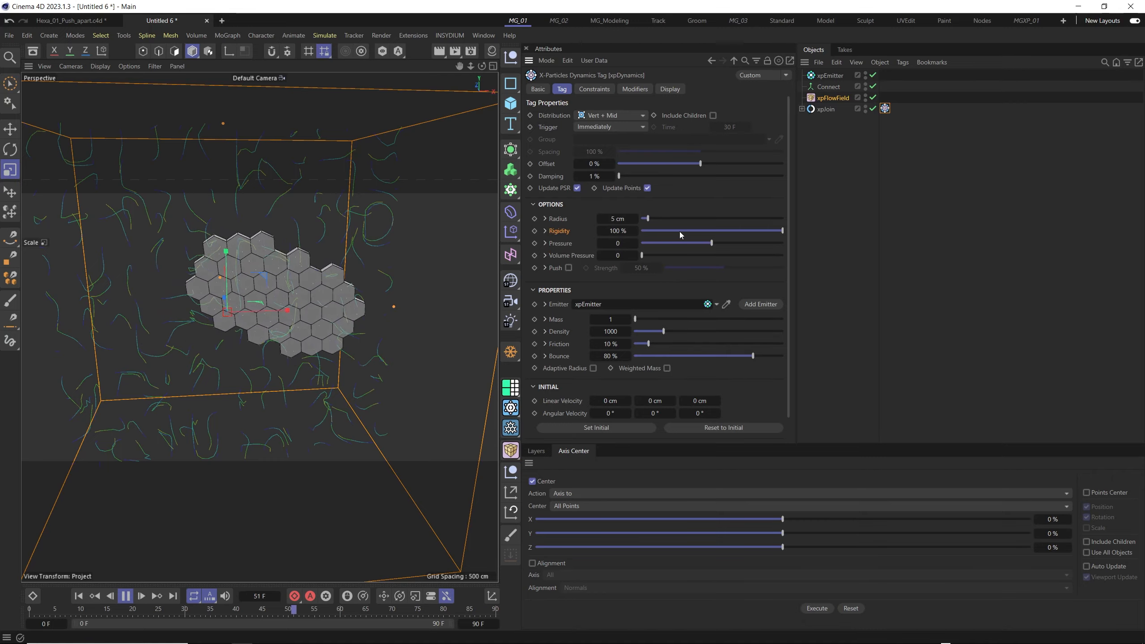
left_click_drag(680, 231, 639, 230)
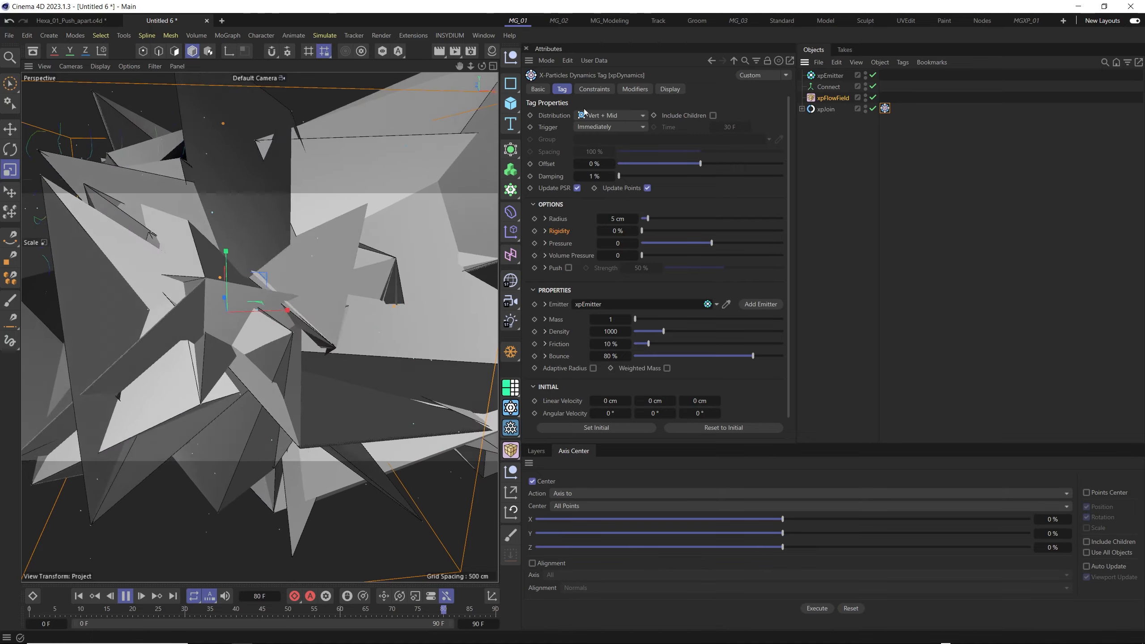
left_click(594, 89)
left_click(616, 115)
left_click(562, 89)
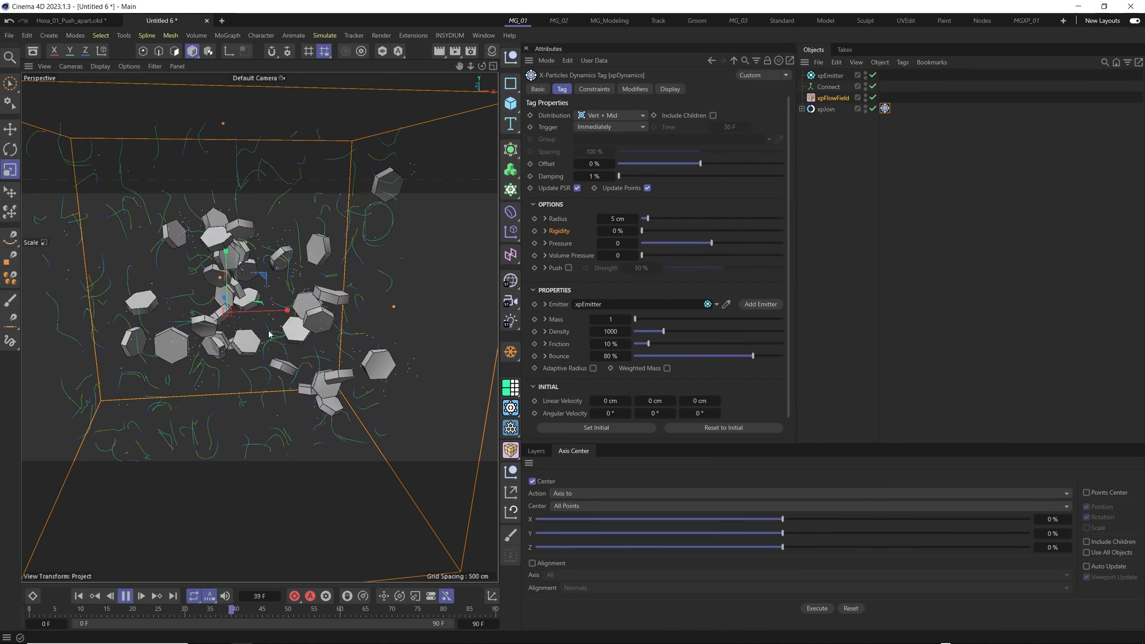
left_click_drag(267, 325, 318, 332, "alt")
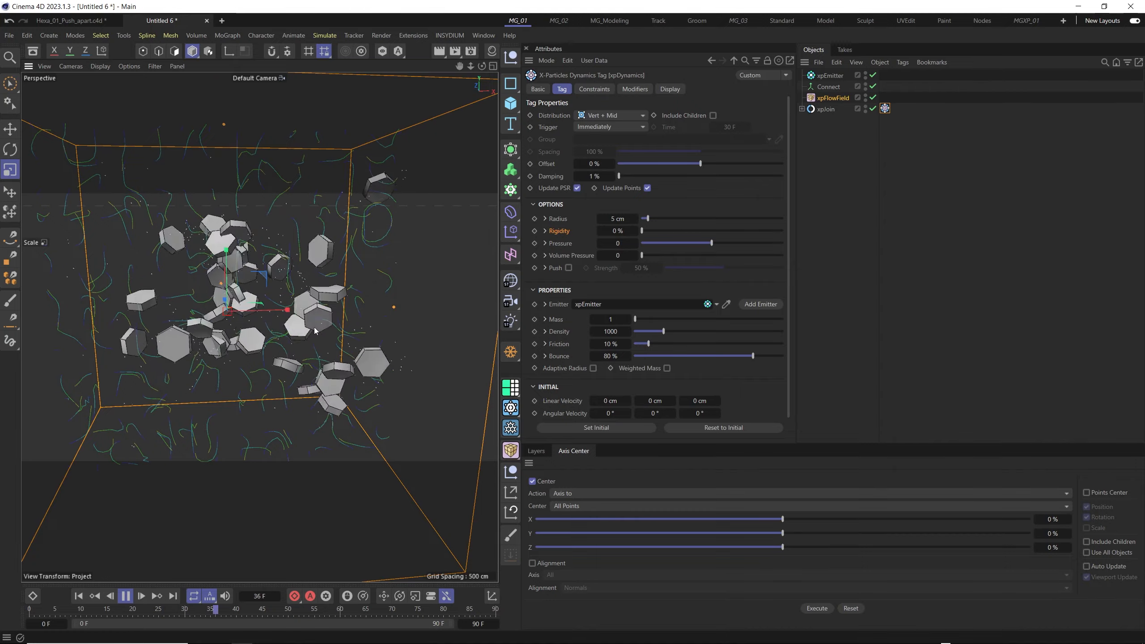
left_click_drag(271, 318, 353, 321, "alt")
scroll(272, 327, "up", 3)
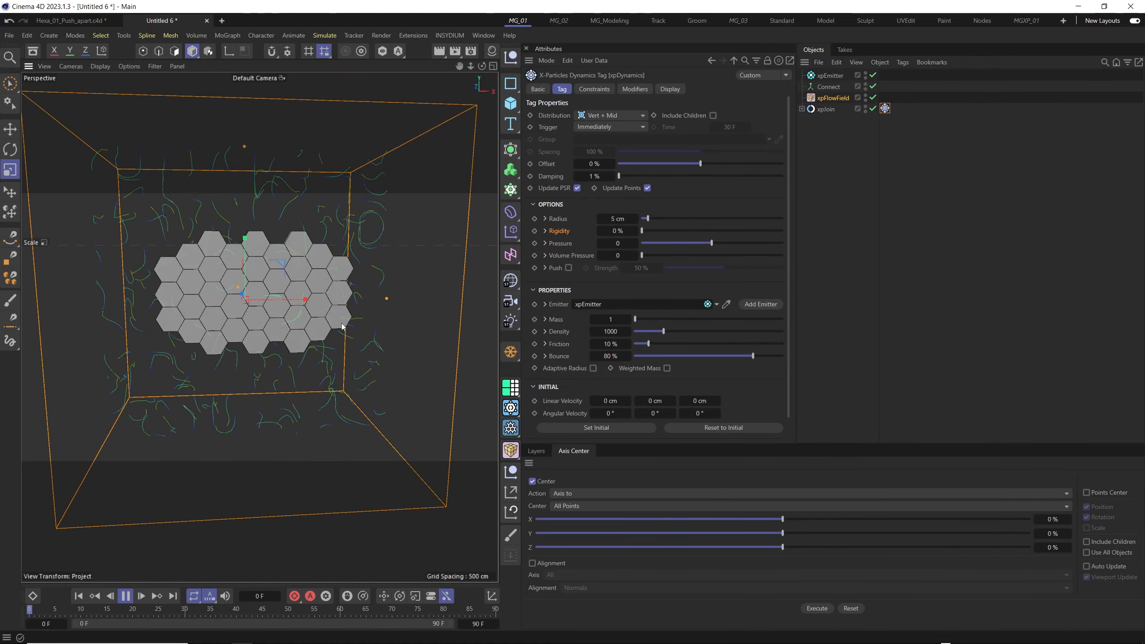
- Rewind the simulation and add a Spherical Field of size 476 cm to limit the xpFlowField
left_click(125, 595)
left_click(78, 596)
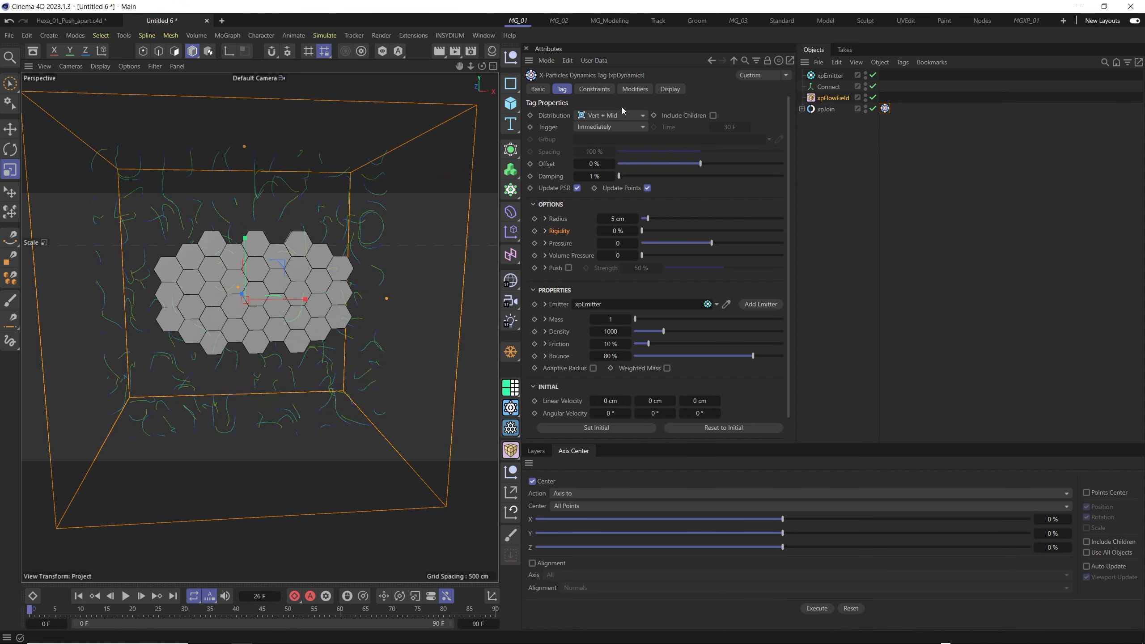
left_click(669, 90)
left_click(834, 99)
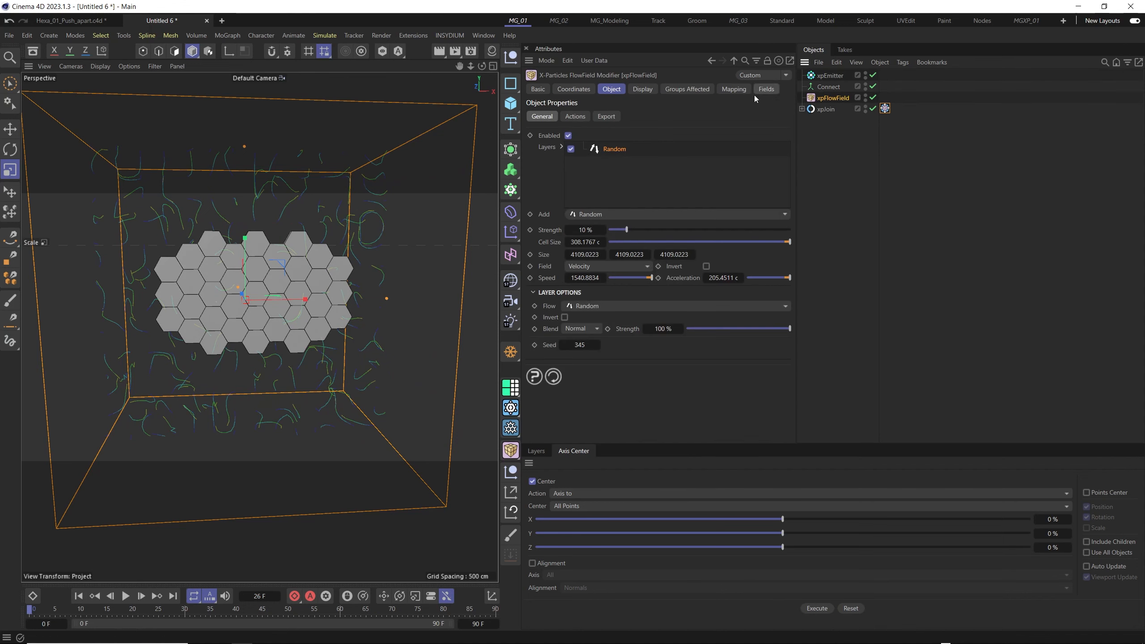
left_click(764, 89)
left_click(548, 202)
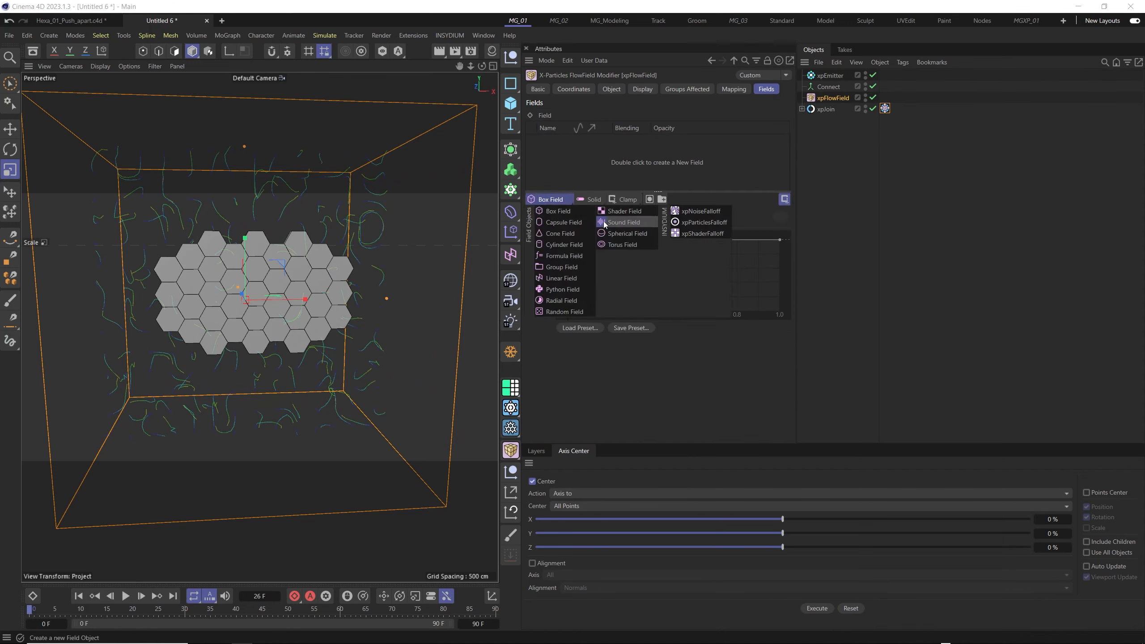
left_click(606, 238)
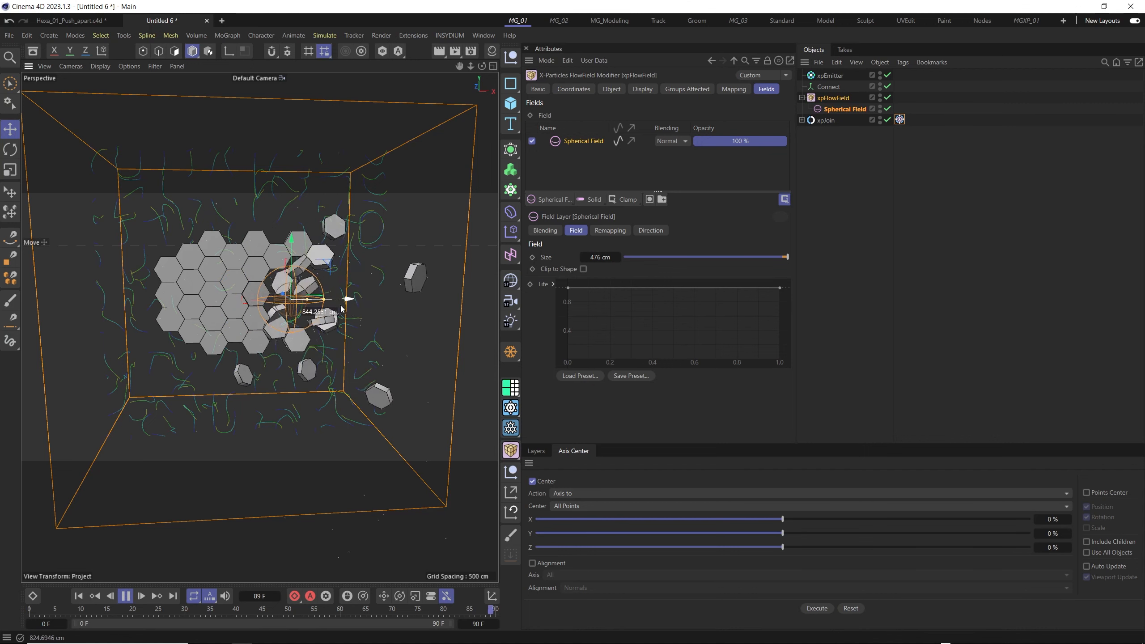
- Move the Spherical Field back and forth along the X axis across the hexagon tiles while the simulation plays
left_click_drag(341, 309, 326, 310)
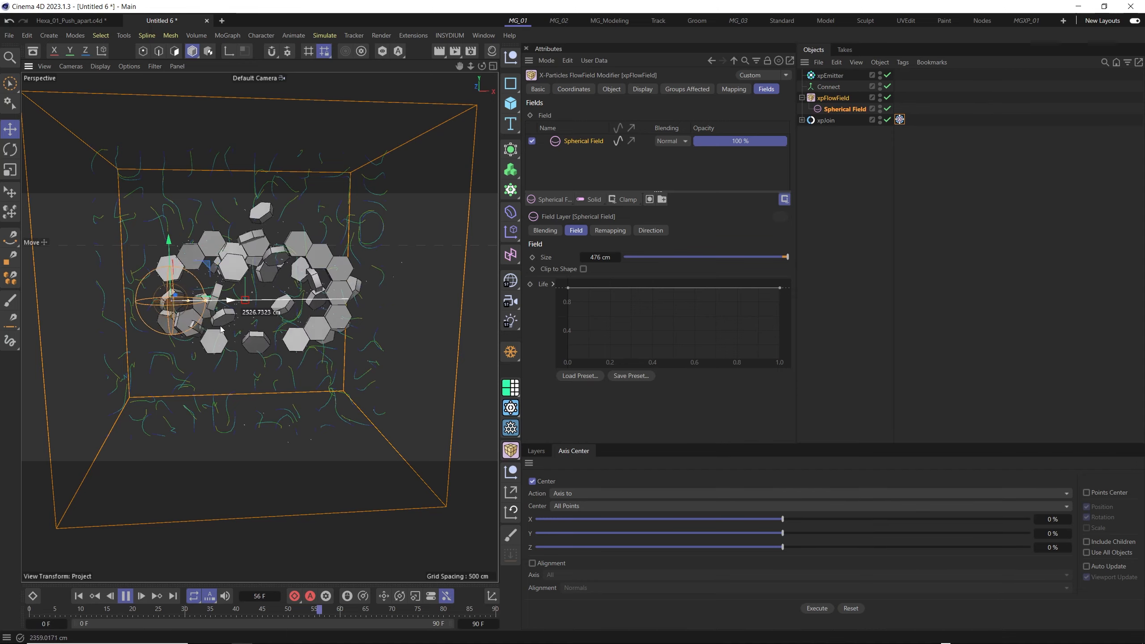
scroll(223, 319, "up", 2)
middle_click_drag(249, 302, 225, 305, "alt")
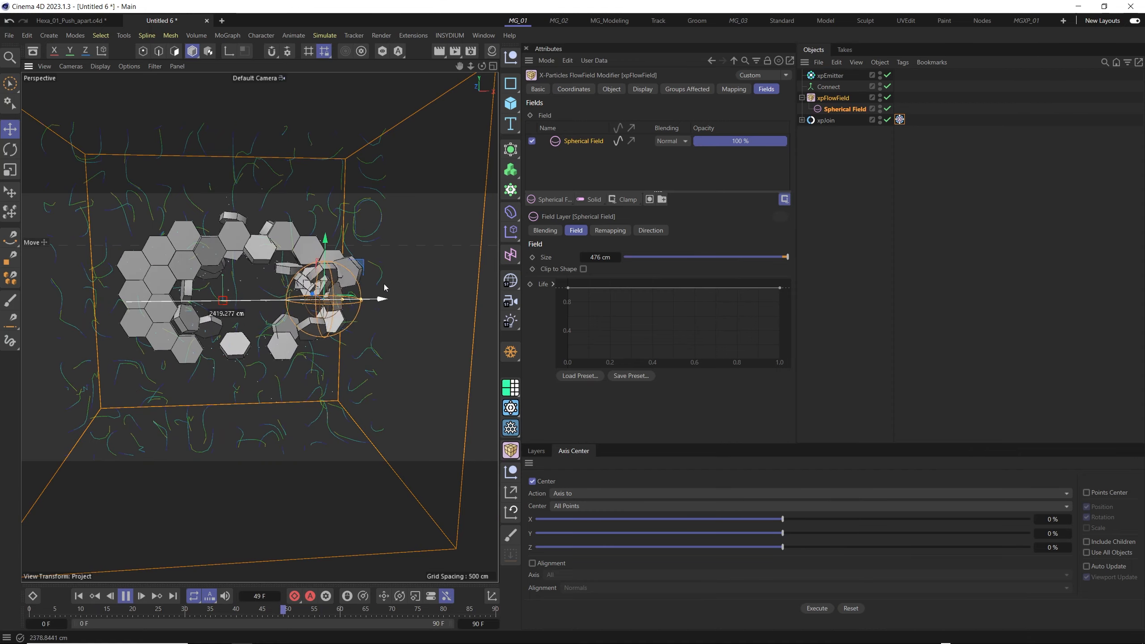
left_click_drag(384, 287, 202, 319)
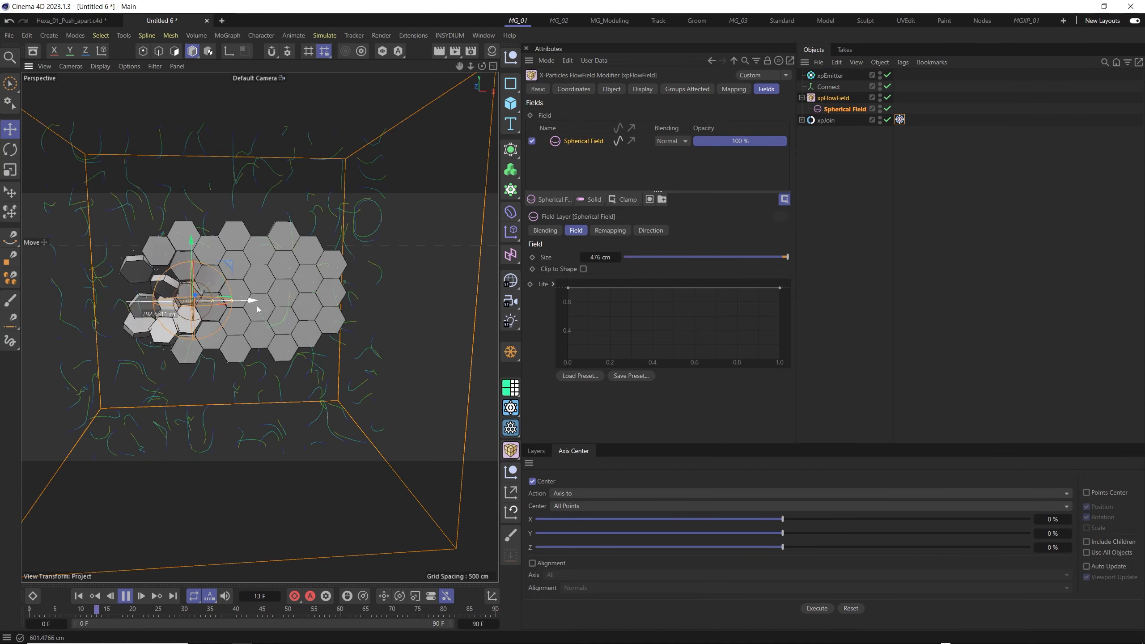
- Sweep the Spherical Field over to the far edge of the hexagon grid, reselect it and bring it back inward along X
left_click_drag(398, 287, 230, 313)
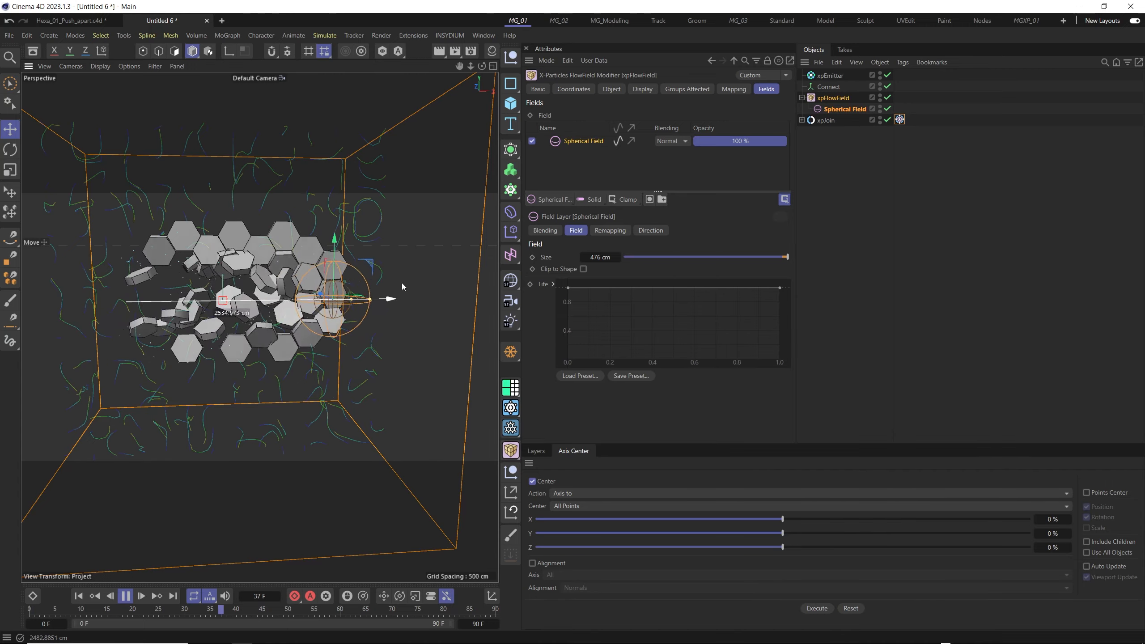
left_click_drag(403, 286, 379, 287)
left_click_drag(251, 305, 389, 287)
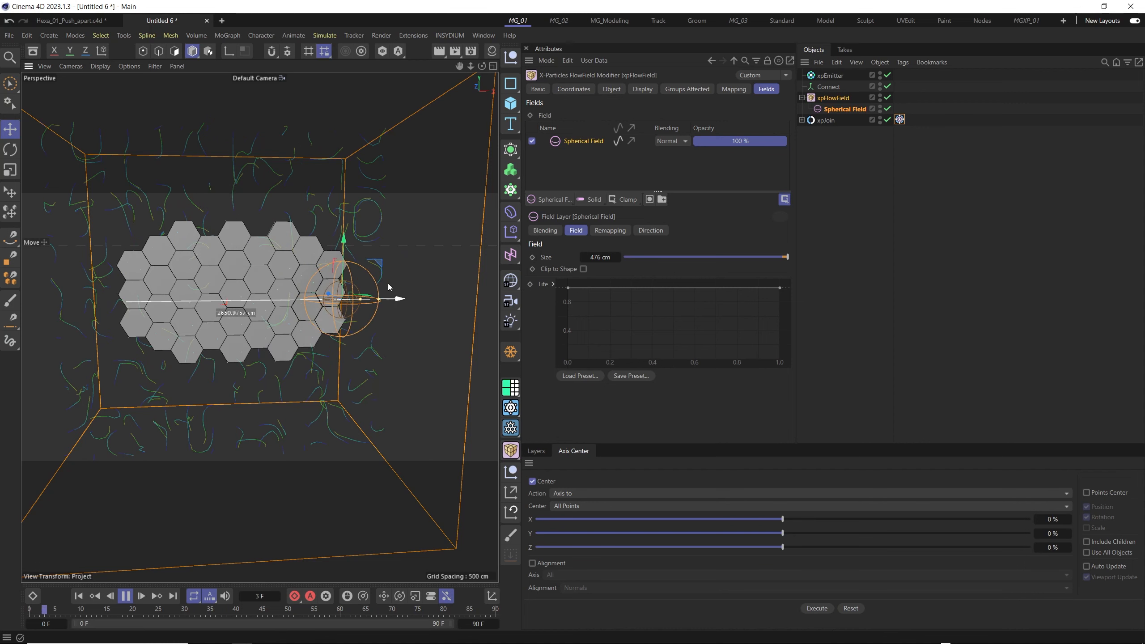
left_click(843, 167)
left_click(839, 109)
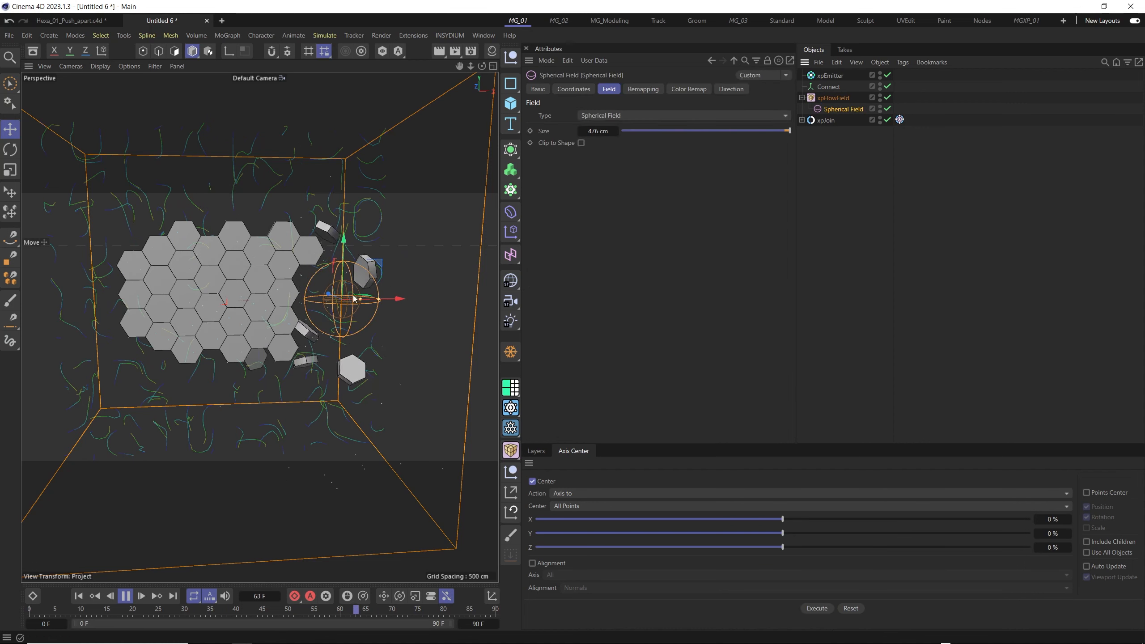
left_click_drag(397, 302, 370, 296)
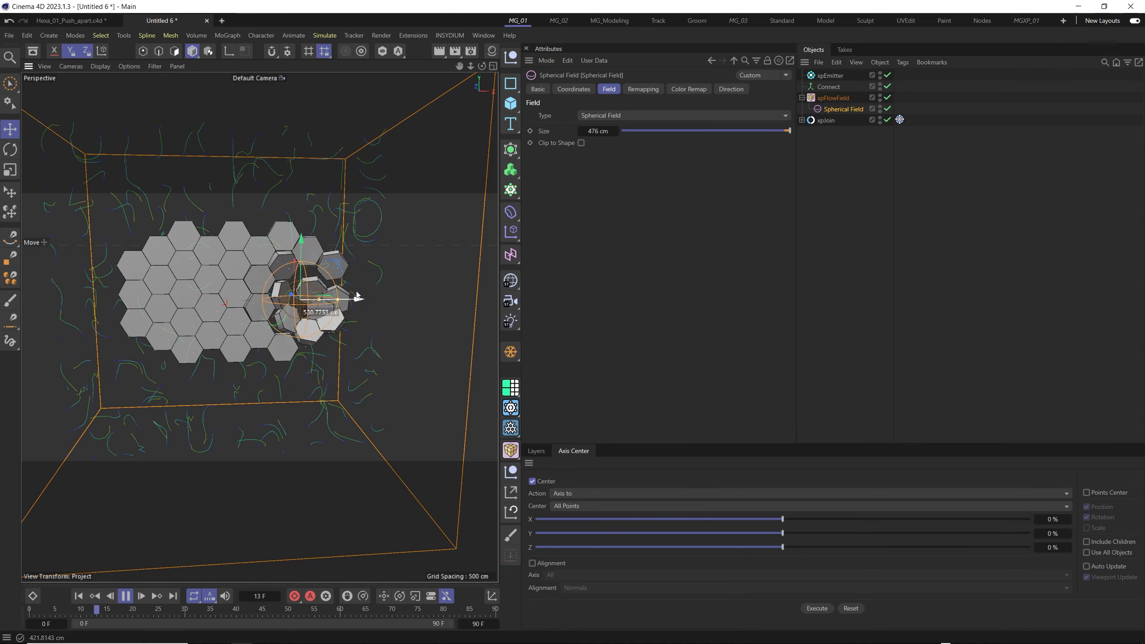
left_click_drag(224, 310, 327, 311)
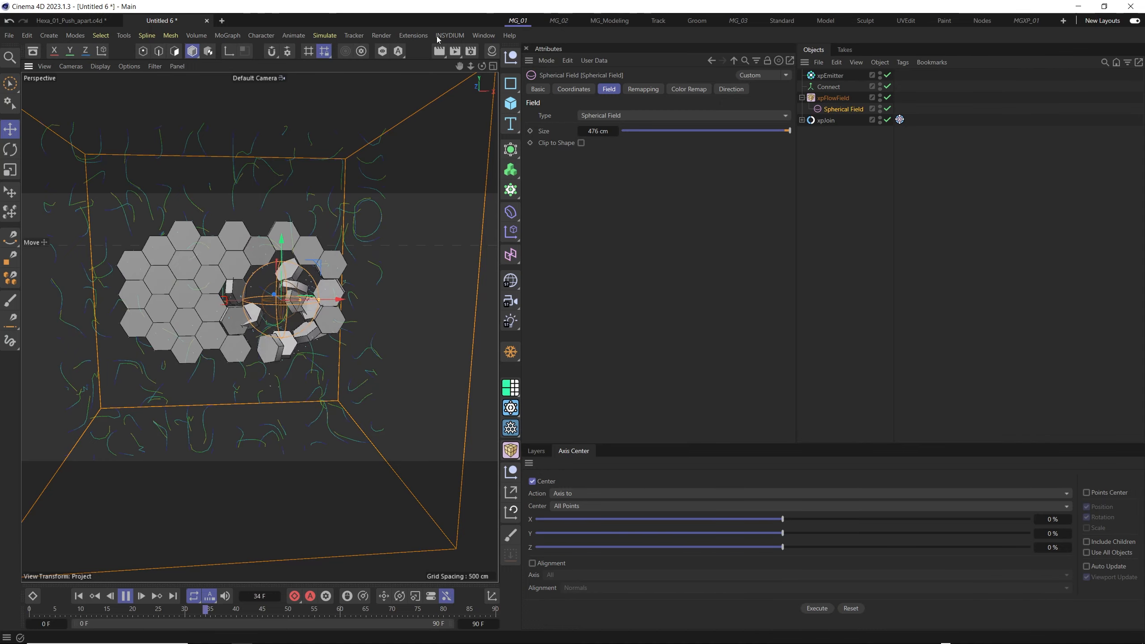
- Add an xpConstraints object and enable Connect Within Distance in its connection settings
left_click(445, 36)
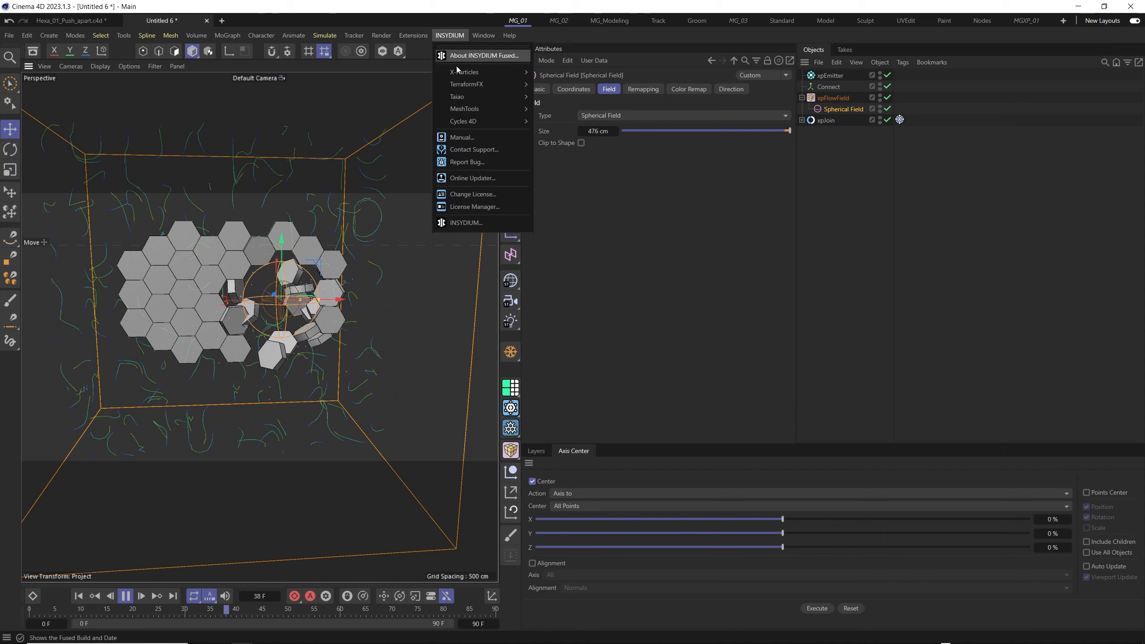
mouse_move(459, 71)
mouse_move(580, 168)
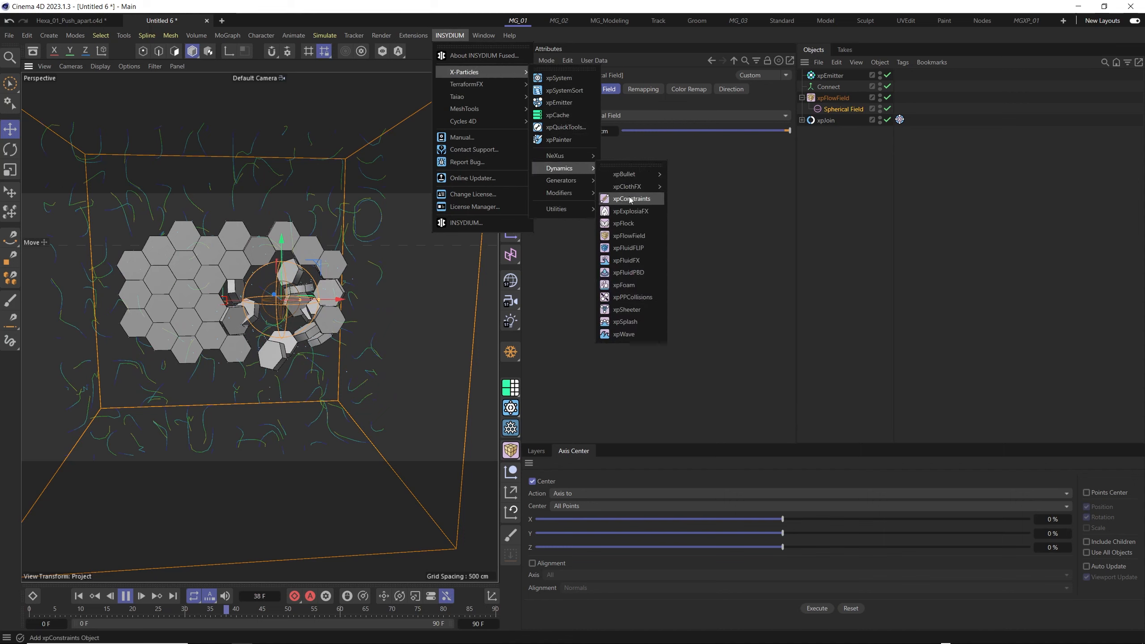
left_click(630, 199)
left_click(620, 90)
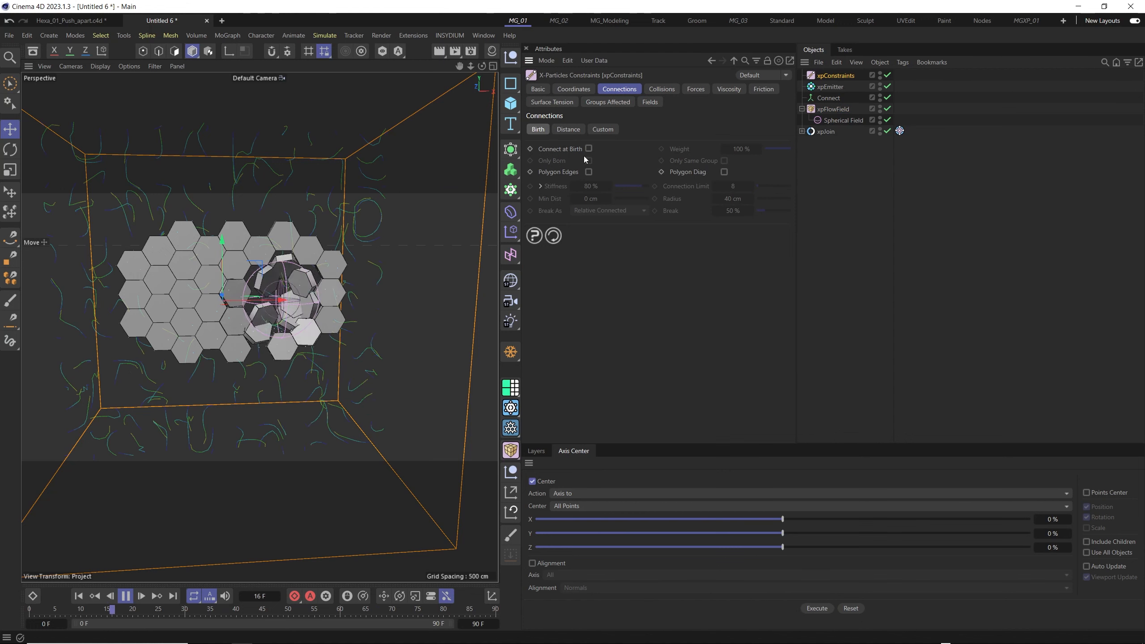
left_click(567, 129)
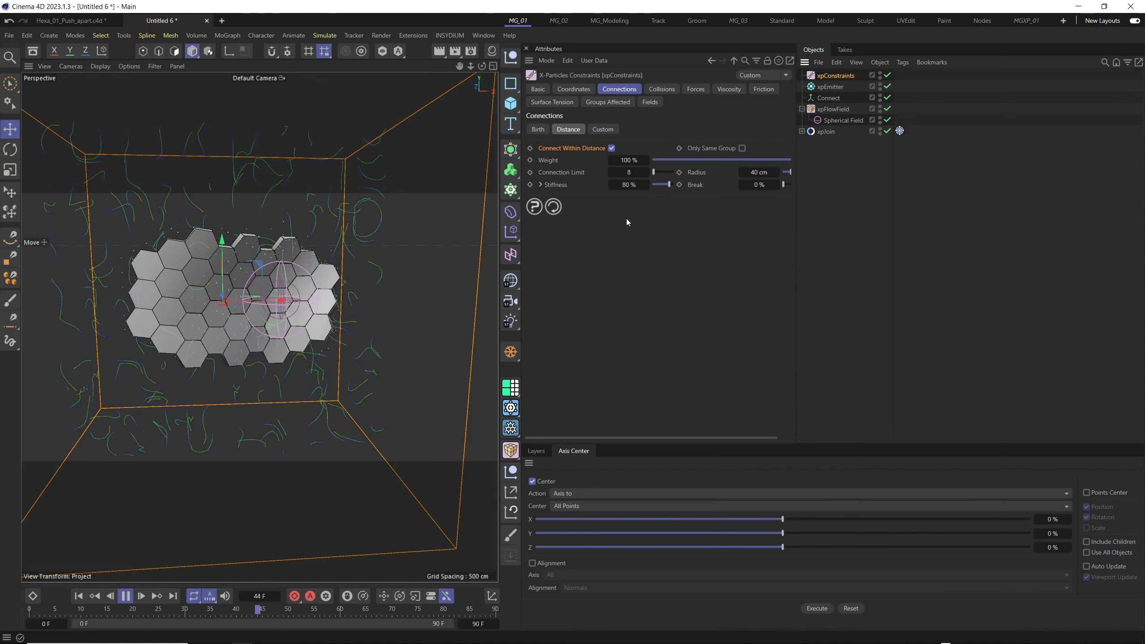
- Move the Spherical Field along the X and Y axes through the constrained hexagon tiles while the simulation plays
left_click(843, 120)
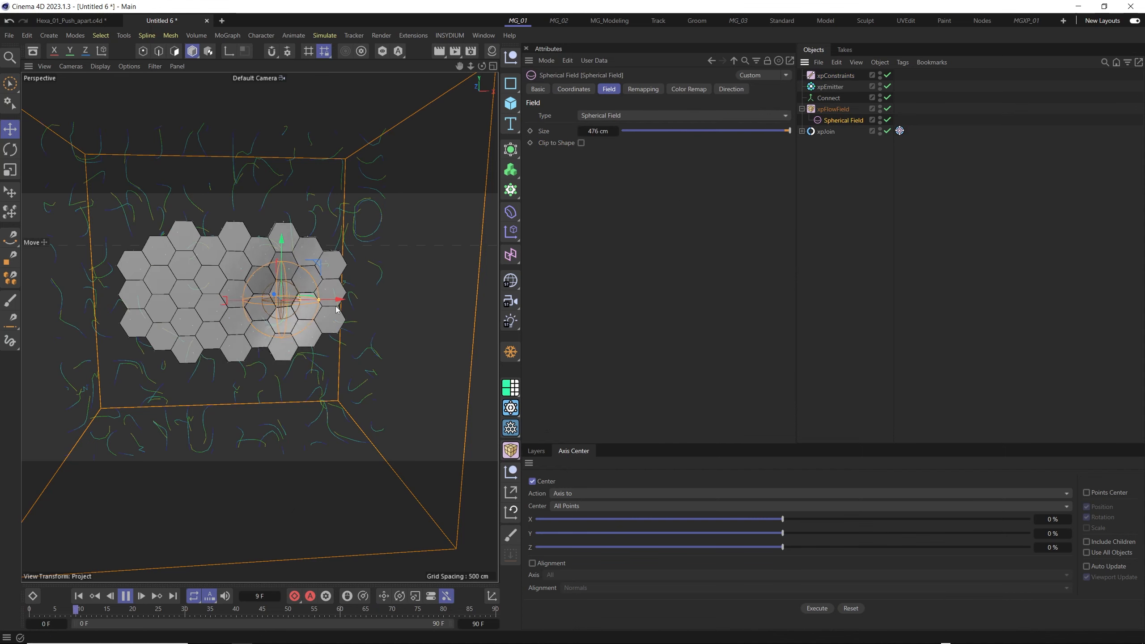
mouse_move(342, 301)
left_mouse_down()
mouse_move(388, 299)
mouse_move(221, 301)
mouse_move(383, 291)
mouse_move(288, 286)
mouse_move(352, 298)
mouse_move(325, 299)
mouse_move(283, 279)
mouse_move(365, 268)
mouse_move(259, 298)
mouse_move(346, 299)
mouse_move(302, 305)
mouse_move(313, 309)
mouse_move(398, 294)
mouse_move(346, 299)
left_mouse_up()
scroll(236, 291, "up", 3)
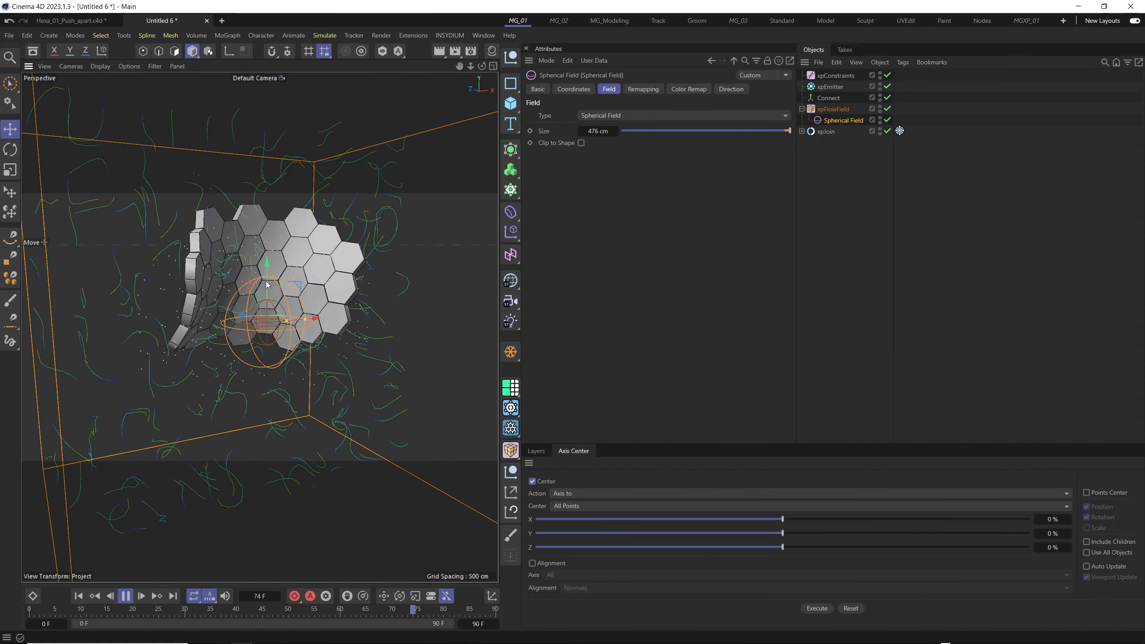
mouse_move(267, 273)
left_mouse_down()
mouse_move(265, 239)
mouse_move(268, 307)
mouse_move(252, 260)
mouse_move(253, 286)
left_mouse_up()
left_click_drag(312, 313, 281, 318)
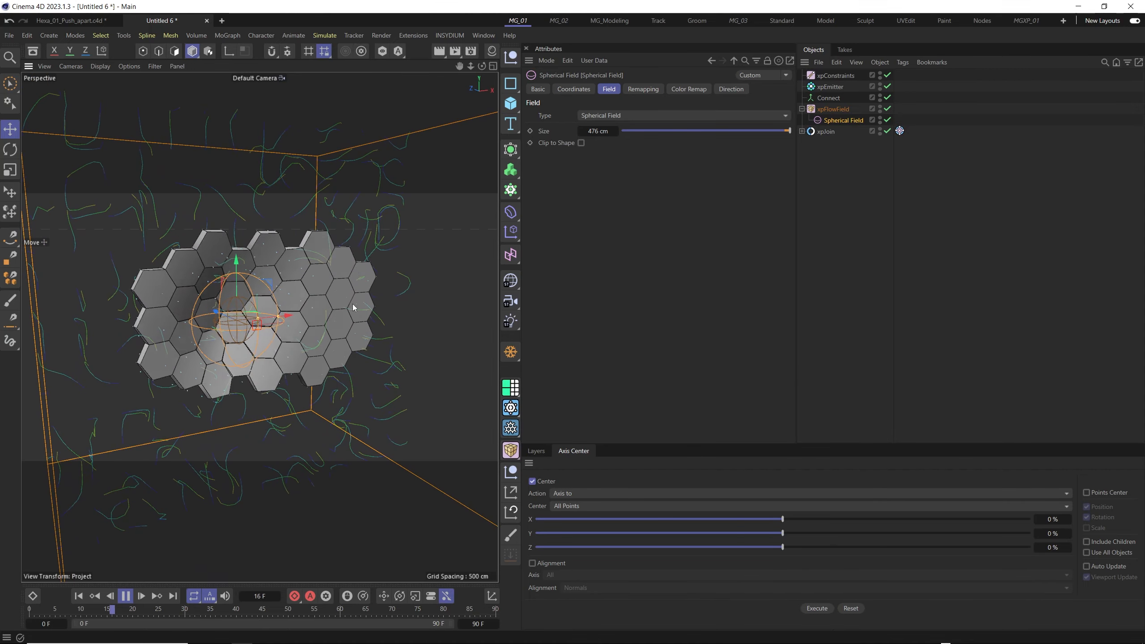
- Disable the Spherical Field and add a Sphere with a radius of 500 cm and 27 segments
left_click(887, 120)
left_click(832, 108)
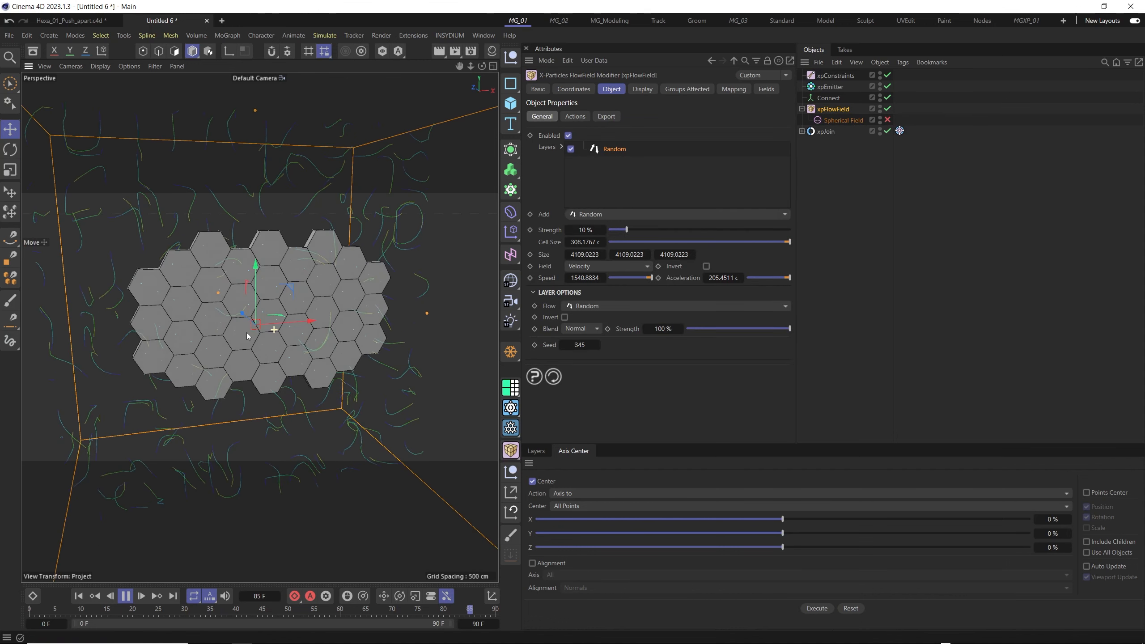
left_click(510, 103)
left_click(615, 155)
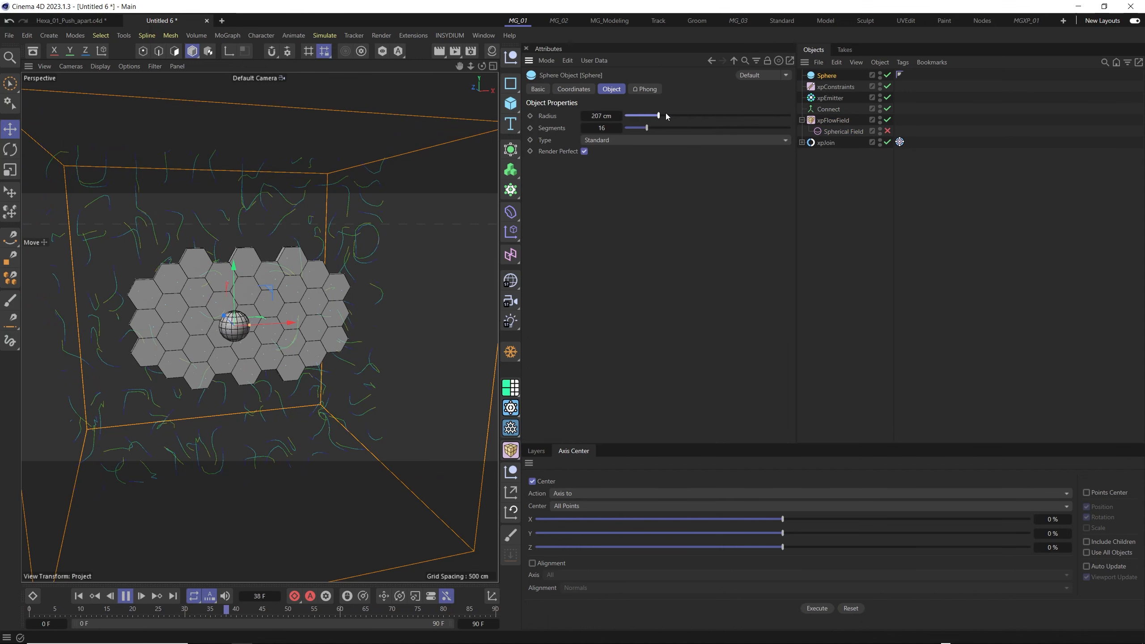
left_click_drag(667, 116, 697, 116)
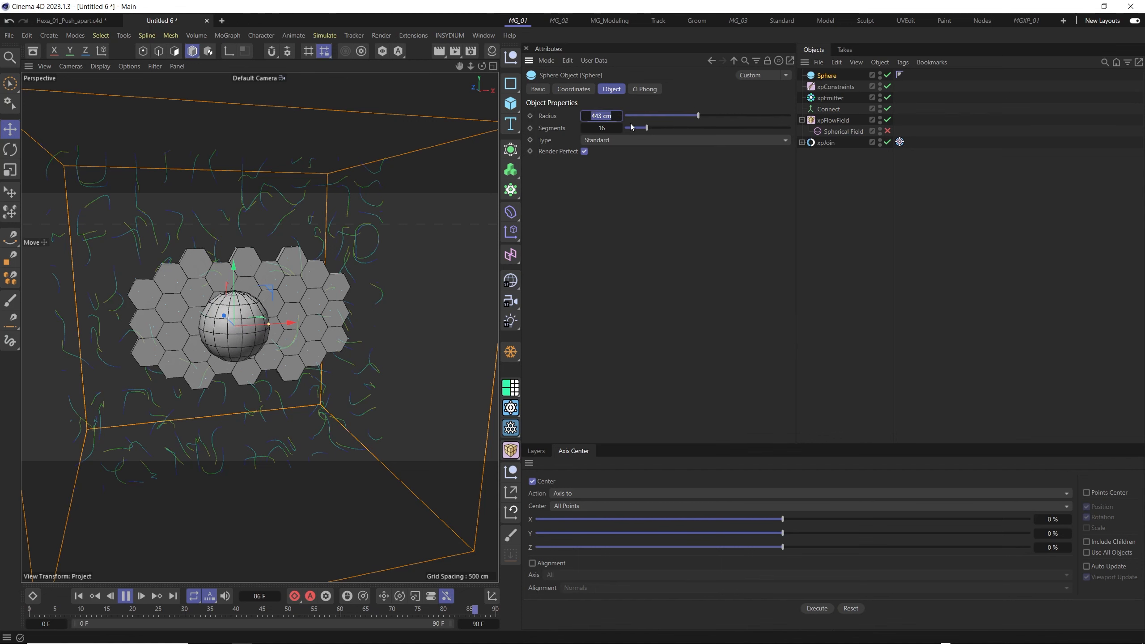
type("500")
key("Return")
left_click_drag(648, 129, 665, 128)
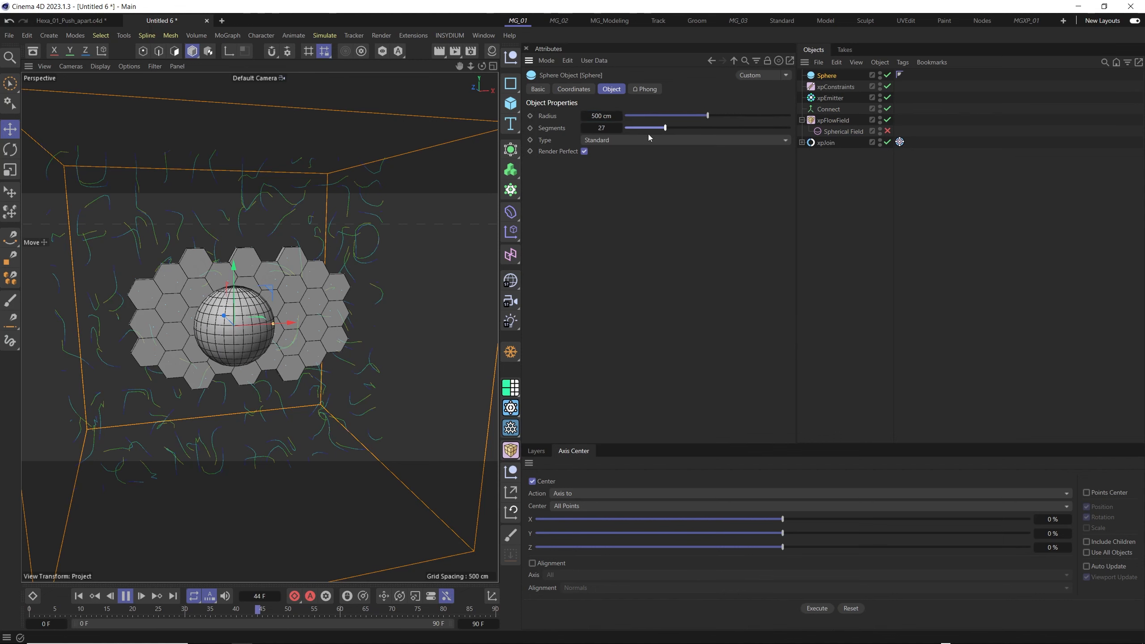
- Add an xpCollider tag to the Sphere
left_click_drag(205, 321, 249, 318, "alt")
left_click(825, 95)
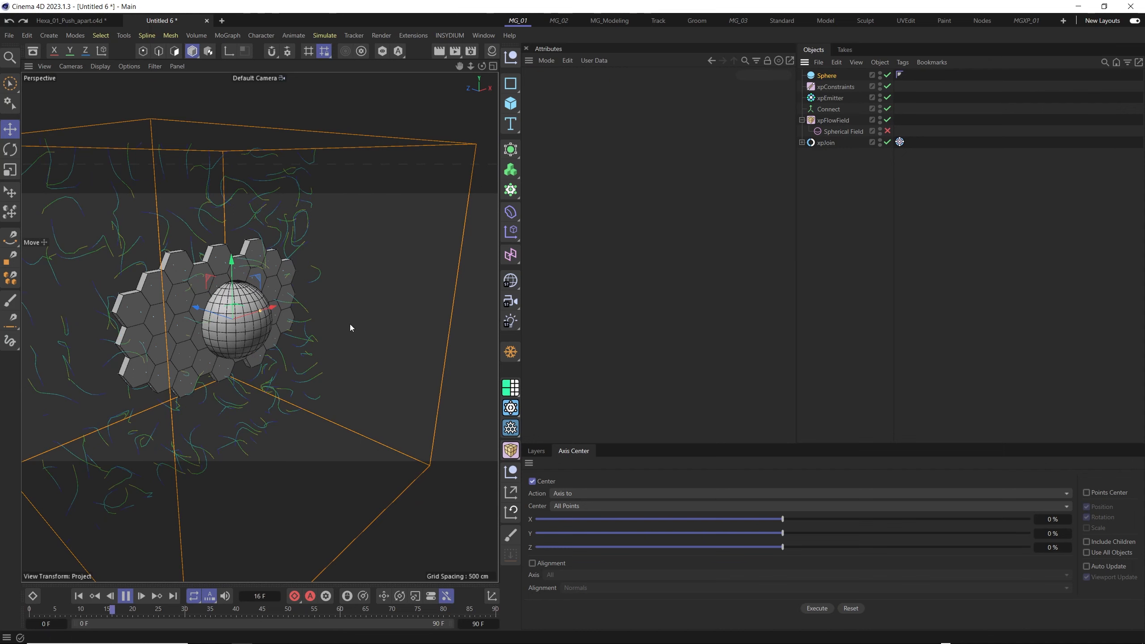
left_click_drag(351, 327, 240, 326, "alt")
left_click(826, 75)
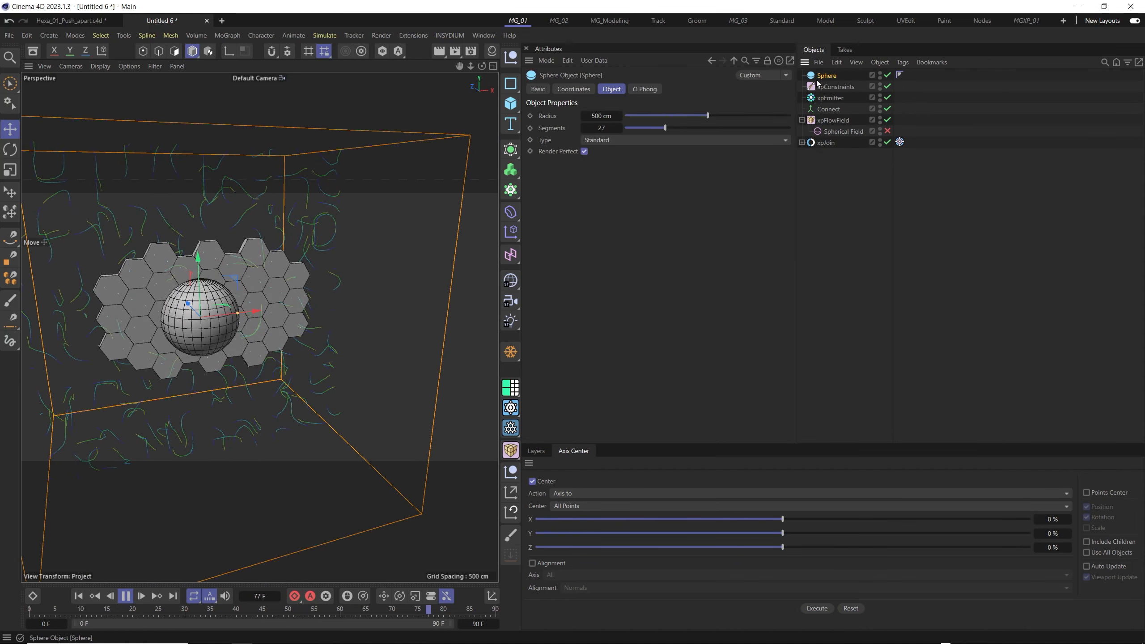
right_click(827, 75)
mouse_move(898, 134)
mouse_move(1009, 138)
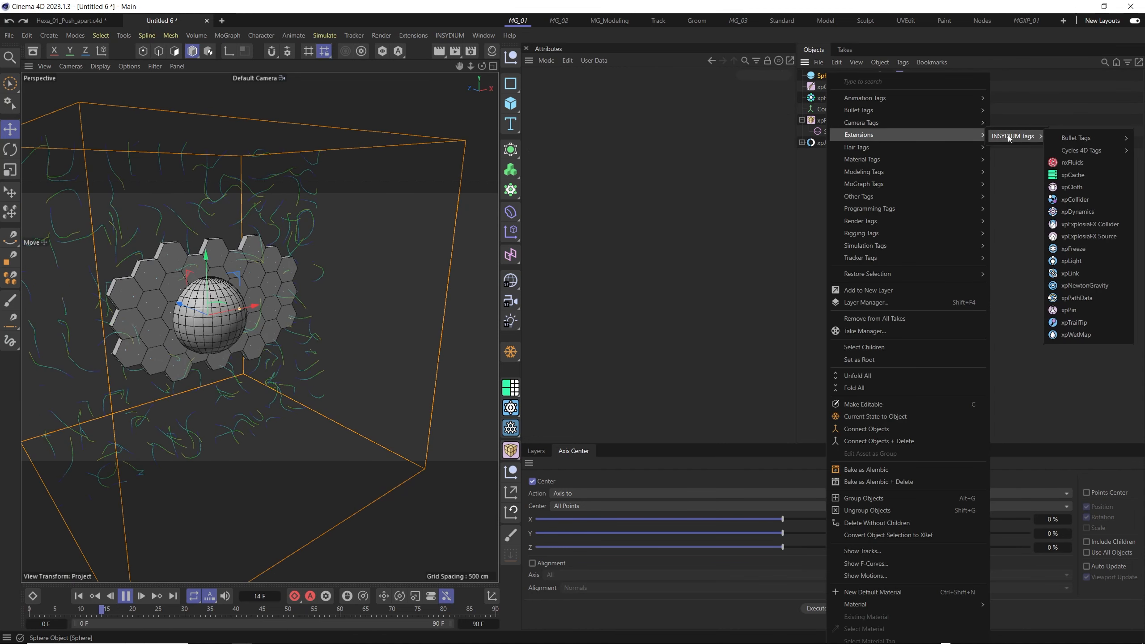
left_click(1079, 201)
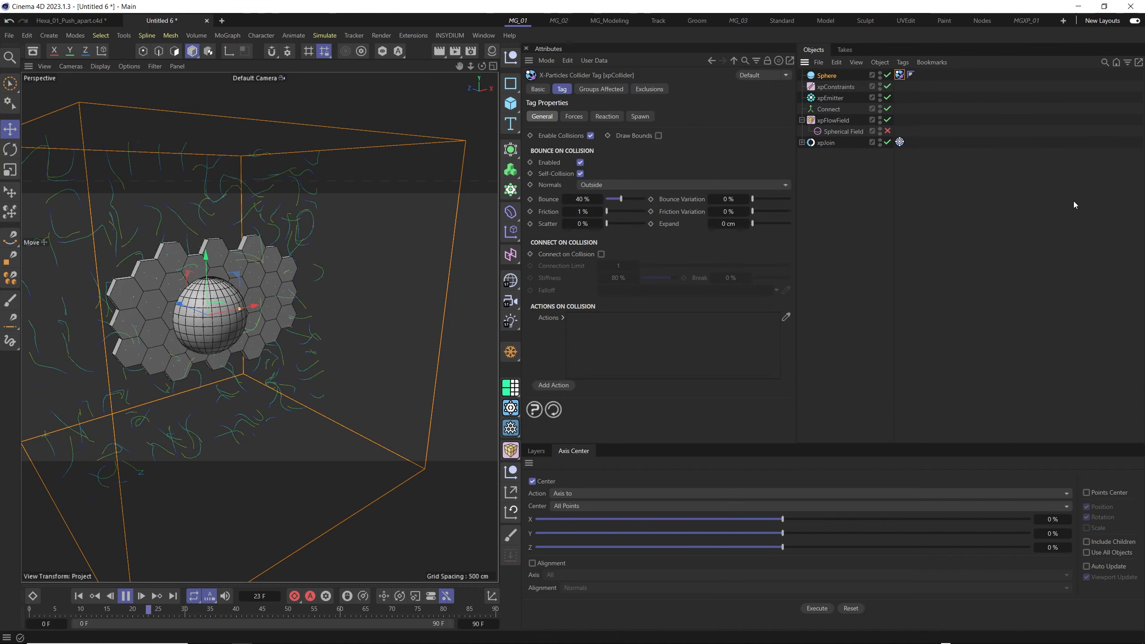
- Move the collider sphere through the hexagon tiles while the simulation plays to test the collision
left_click_drag(209, 349, 275, 305, "alt")
left_click_drag(282, 316, 235, 323, "alt")
right_click_drag(235, 323, 262, 321, "alt")
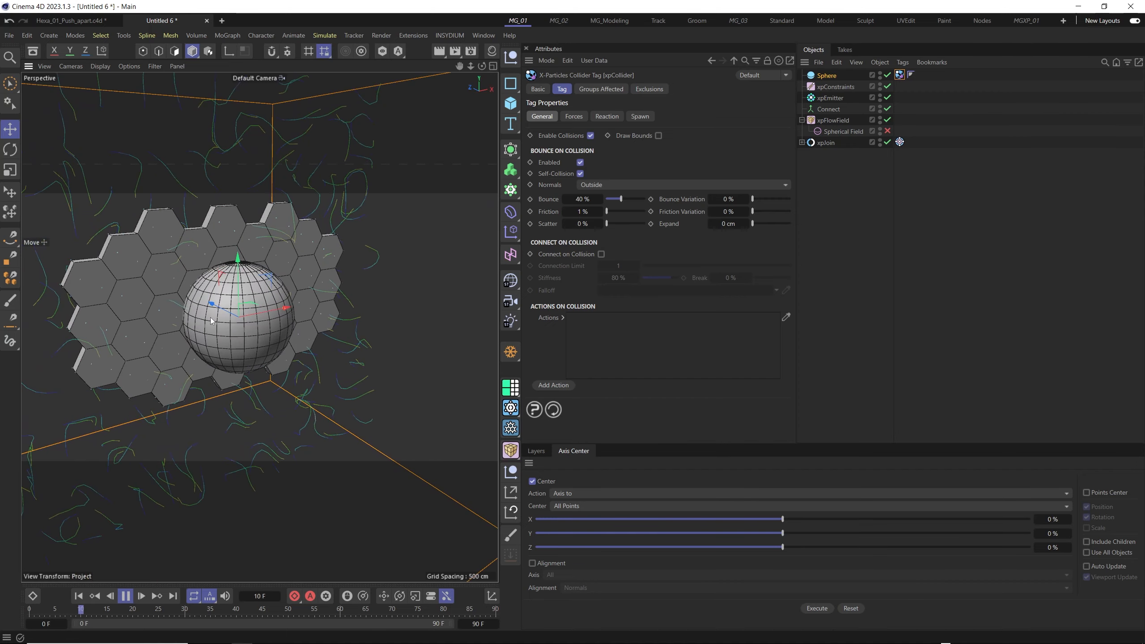
left_click_drag(261, 321, 231, 314, "alt")
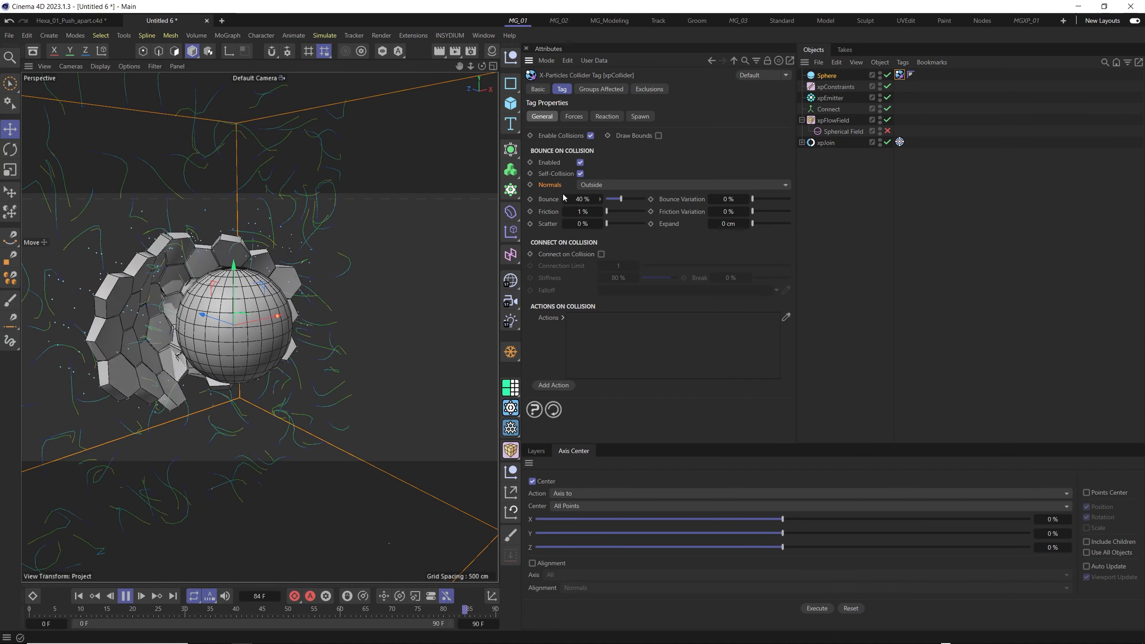
- Try the xpCollider tag's Normals set to Inside and move the sphere against the tiles
left_click(600, 185)
left_click(602, 210)
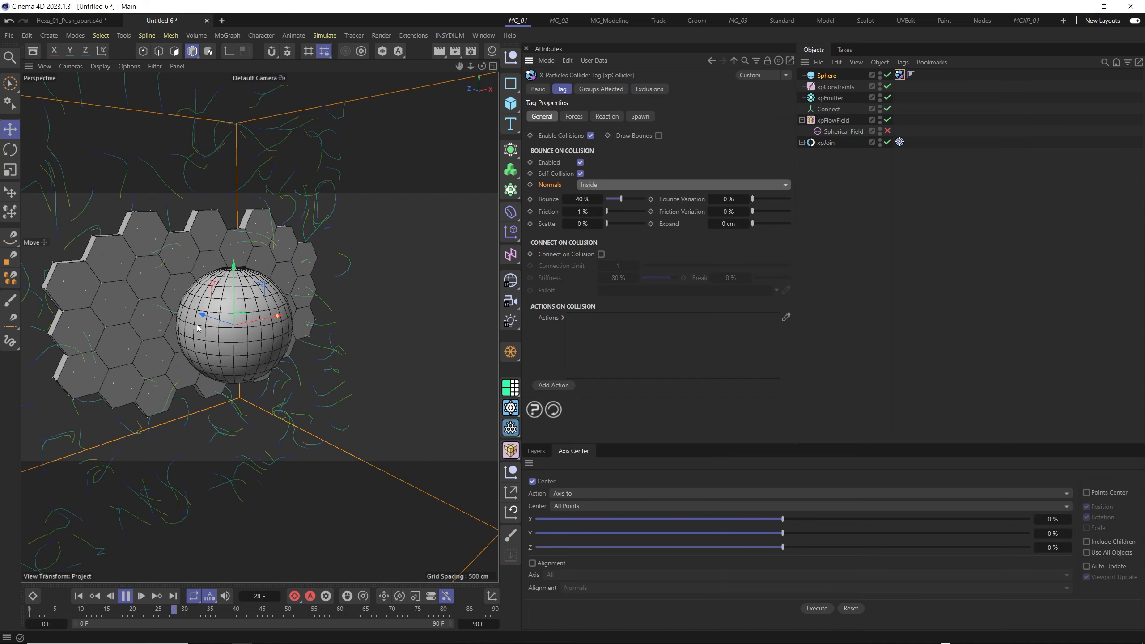
left_click_drag(198, 328, 332, 337)
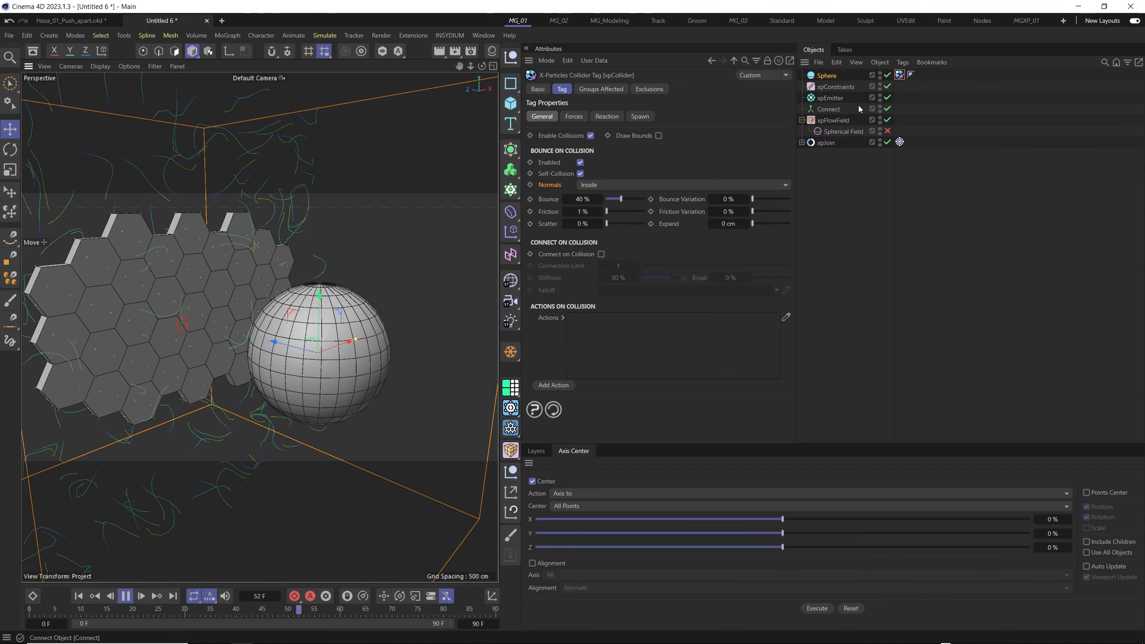
- Hide the Sphere, set its xpCollider Normals to Outside and move it along Z through the hexagon tiles
left_click(879, 75)
left_click(638, 184)
left_click(649, 198)
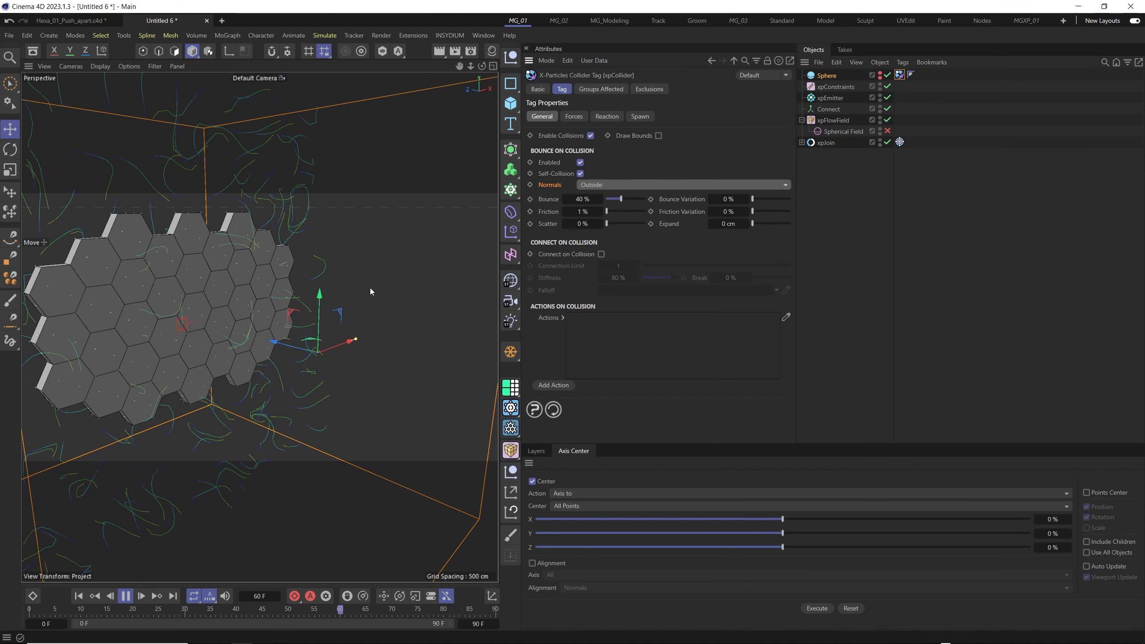
left_click(826, 76)
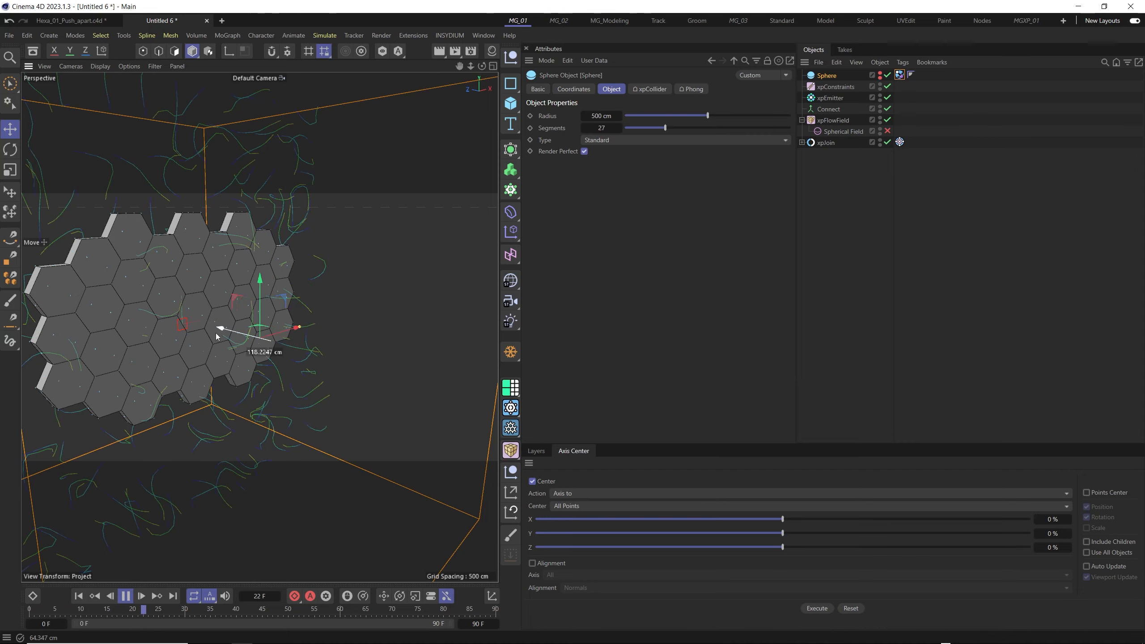
left_click_drag(216, 333, 365, 318)
left_click_drag(246, 307, 288, 299)
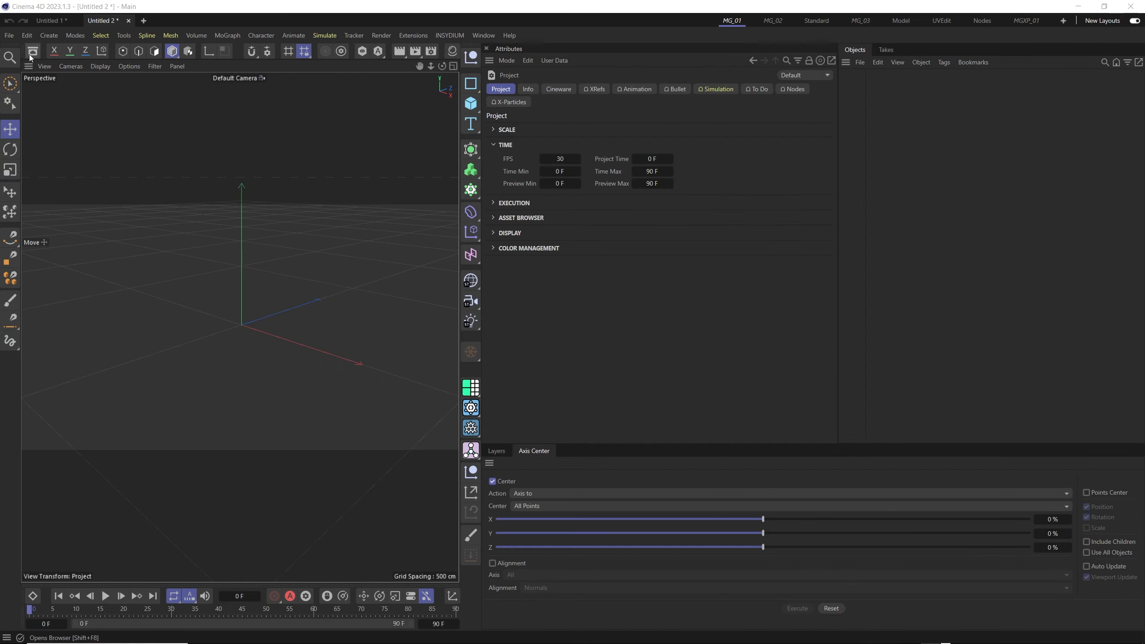
- Search the Asset Browser for "apple" and load the first Apple object into the empty scene
left_click(31, 56)
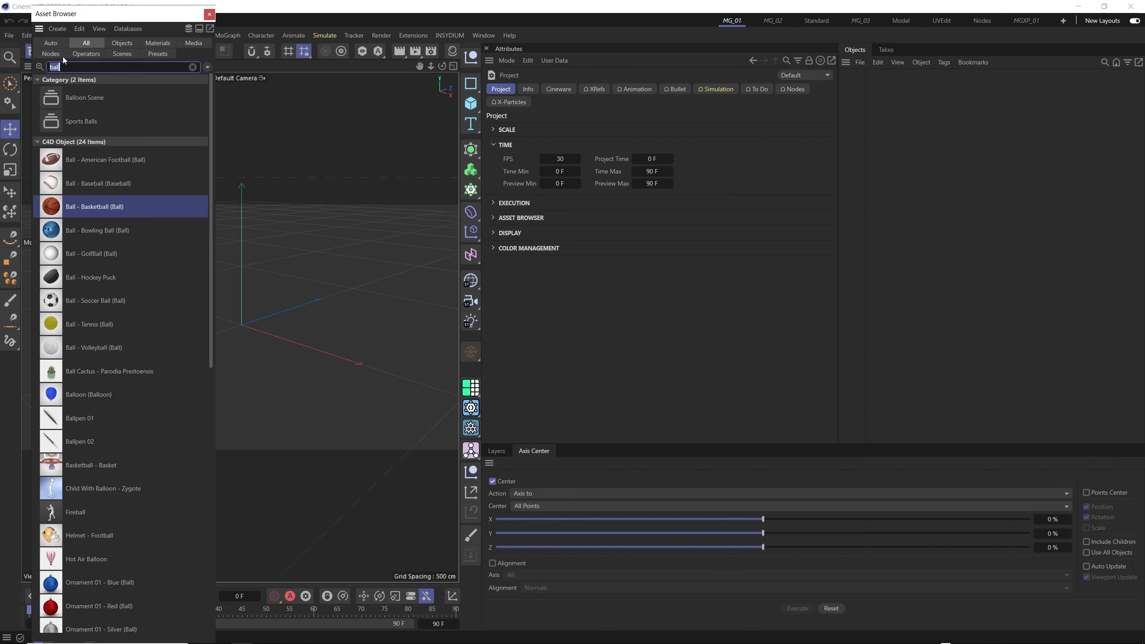
type("apple")
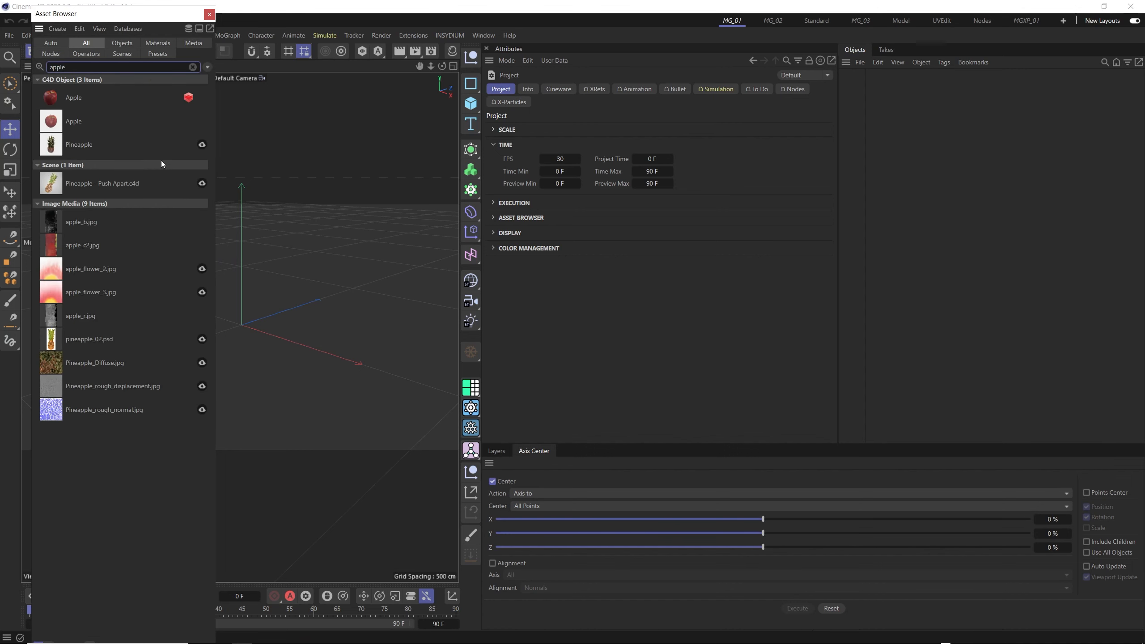
double_click(69, 99)
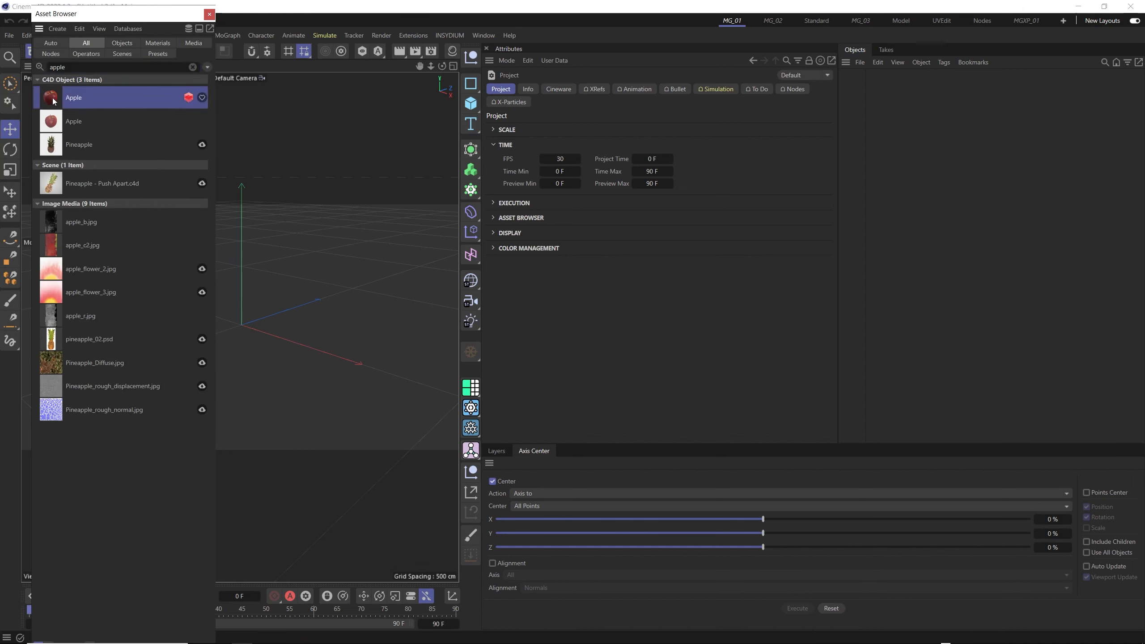
left_click(208, 15)
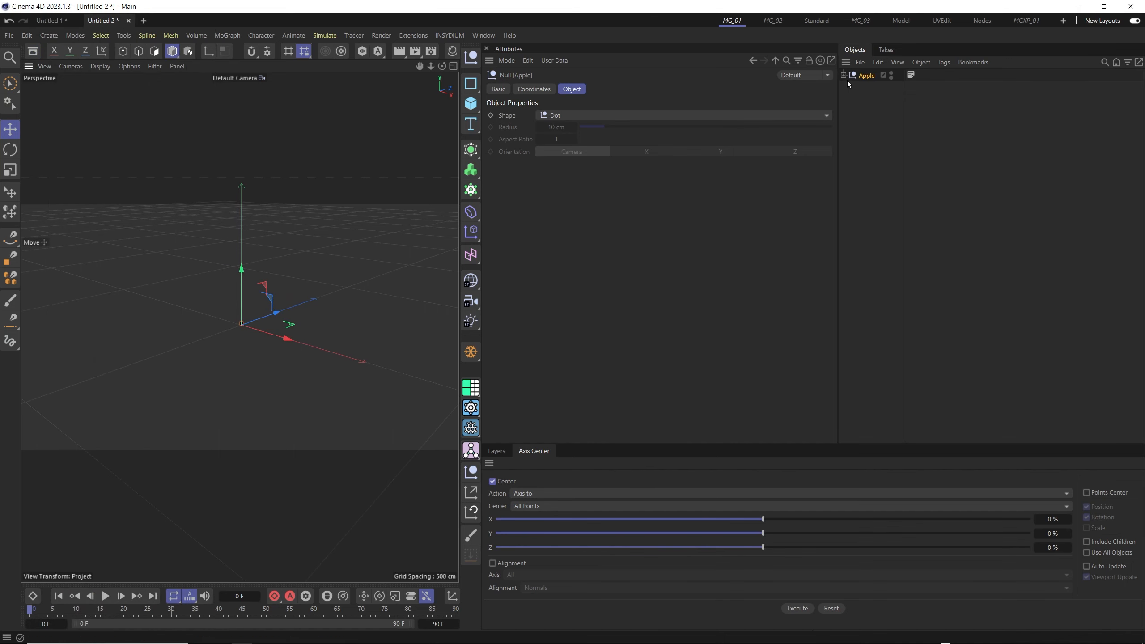
- Set the Apple null's scale to 20 on X, Y and Z
left_click(537, 90)
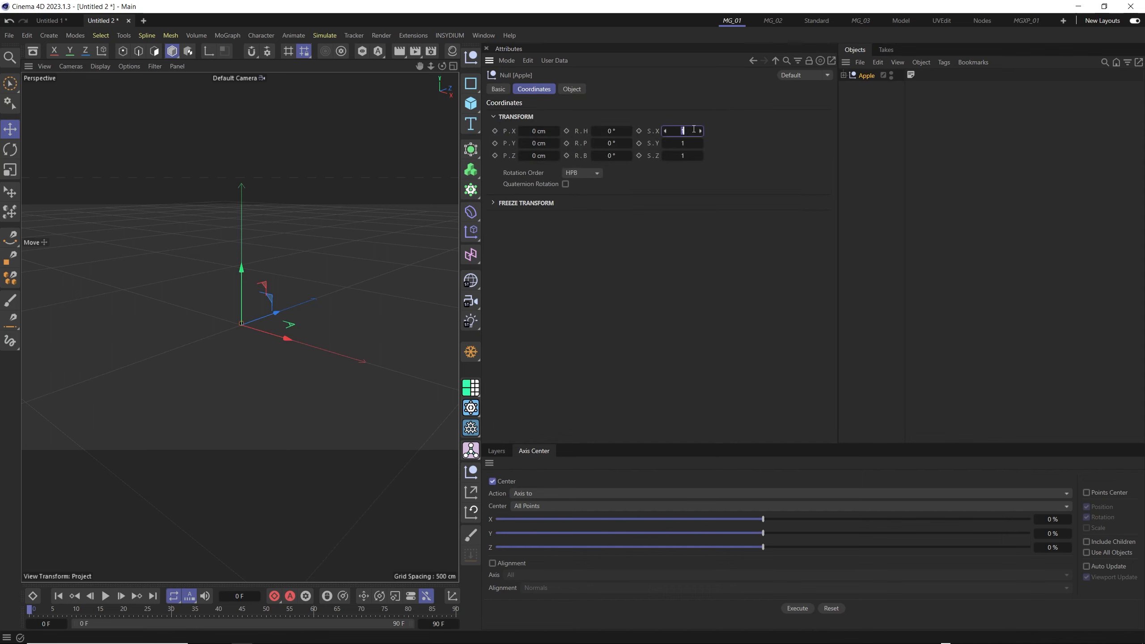
type("20")
key("Tab")
type("20")
key("Tab")
type("20")
key("Return")
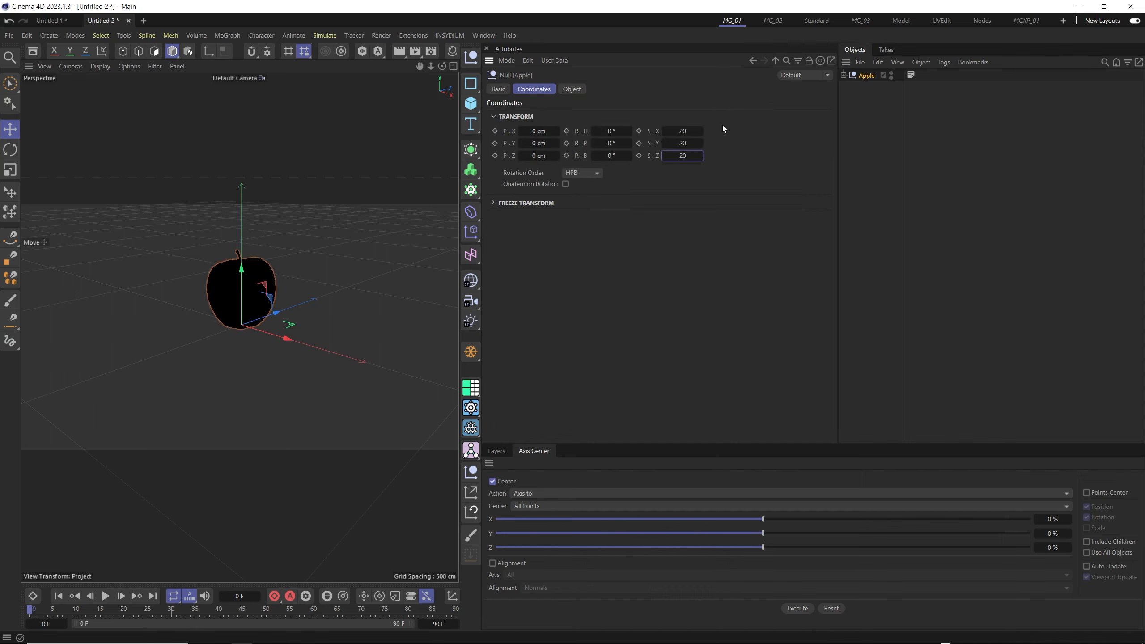
- Change the viewport display option so the black apple shows with plain grey shading
left_click_drag(297, 334, 274, 307, "alt")
scroll(243, 300, "up", 6)
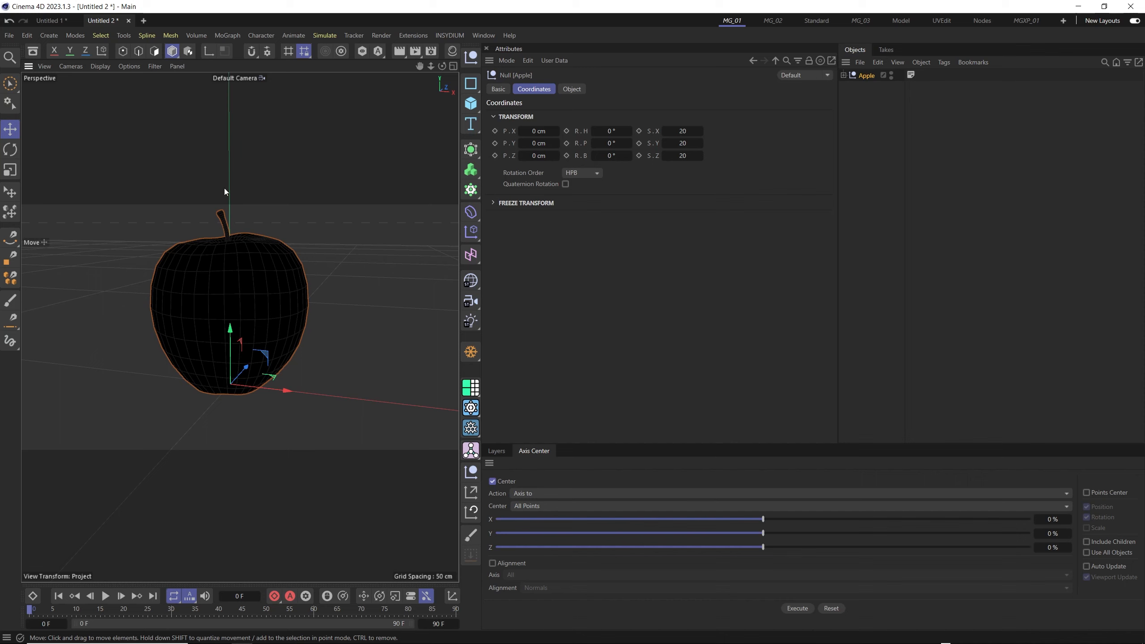
middle_click_drag(247, 279, 250, 298, "alt")
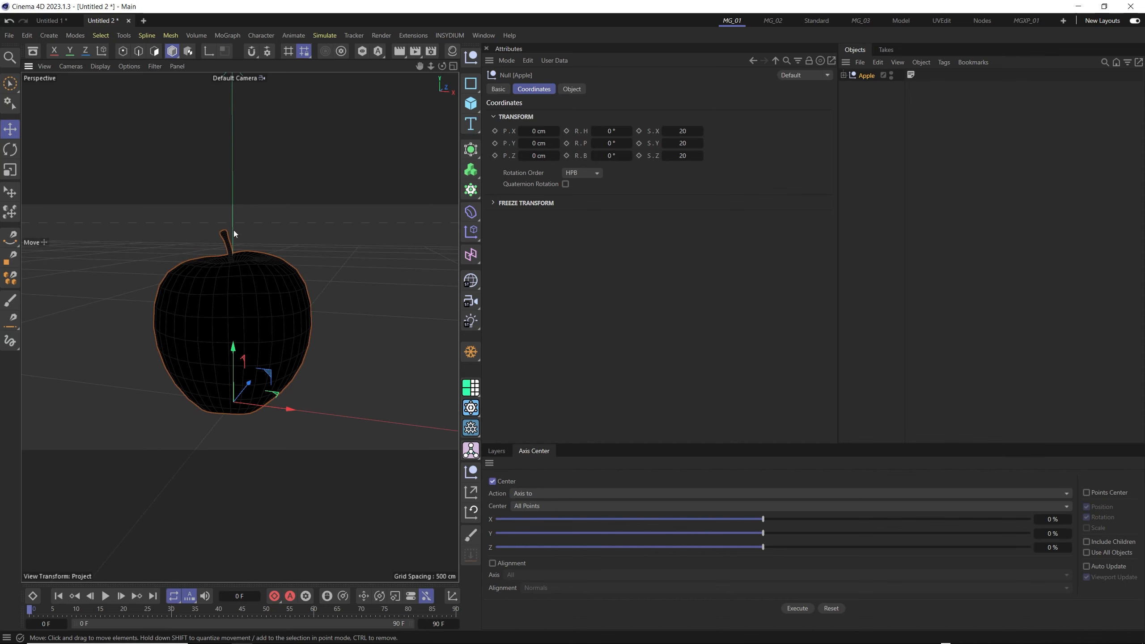
left_click(129, 68)
left_click(157, 297)
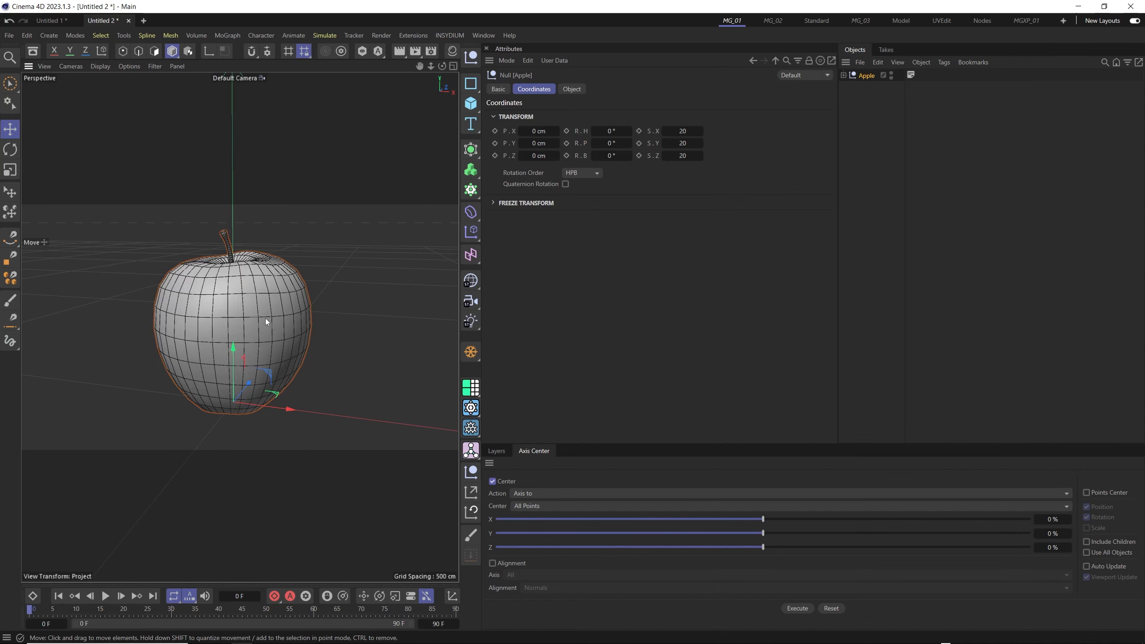
left_click_drag(266, 321, 229, 299, "alt")
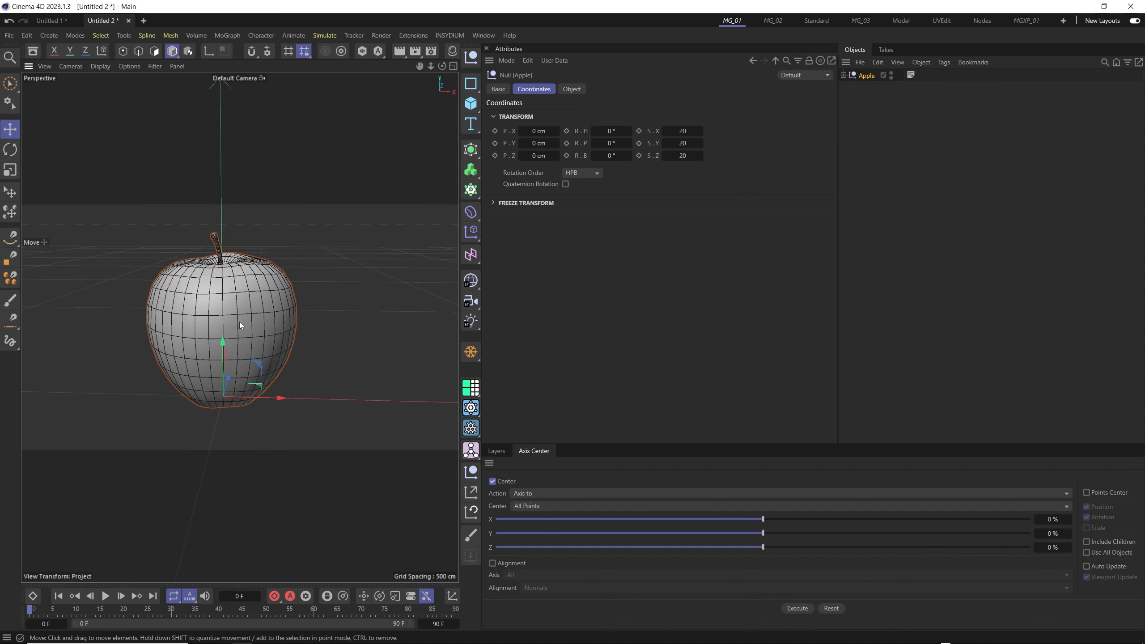
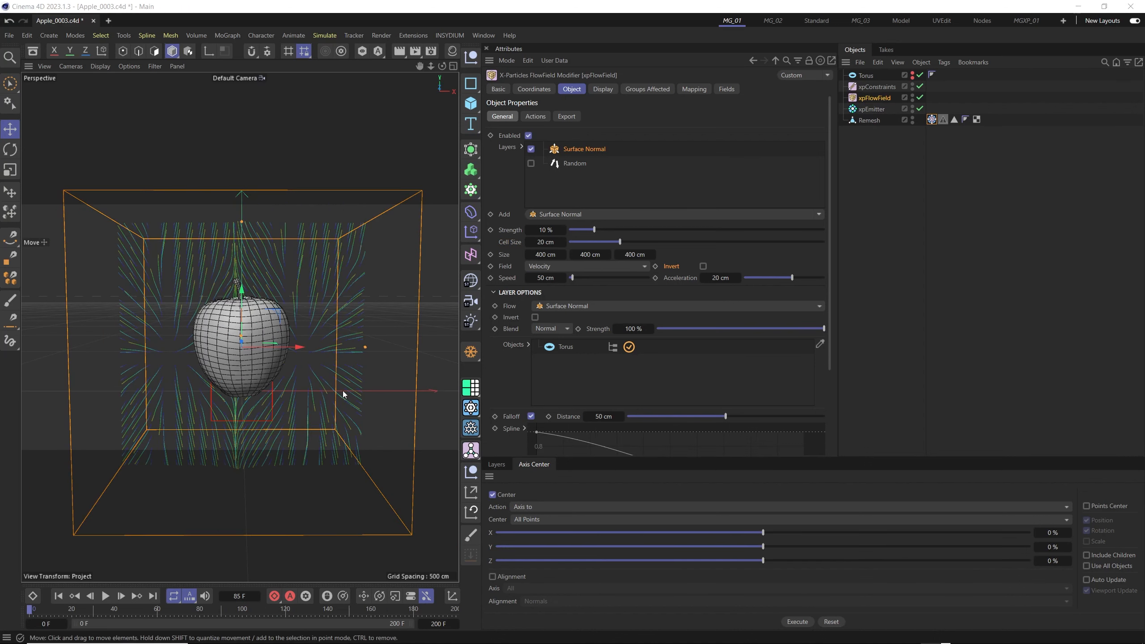
- Turn off the Surface Normal layer's Falloff in the xpFlowField and replay the apple simulation from the first frame
scroll(261, 367, "up", 5)
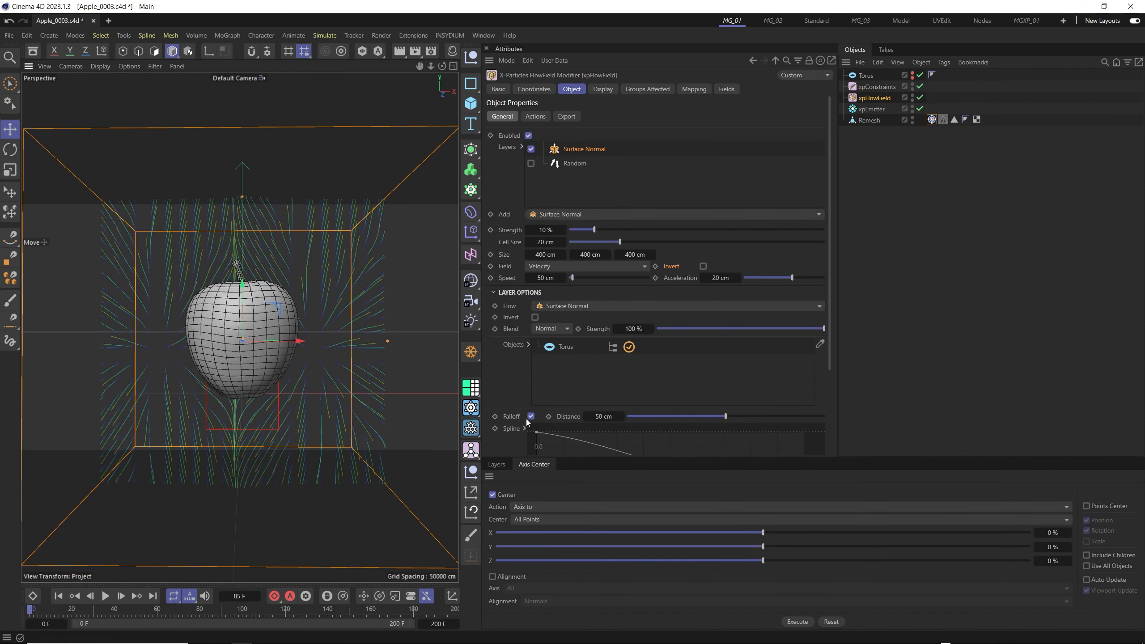
left_click(59, 597)
left_click(105, 596)
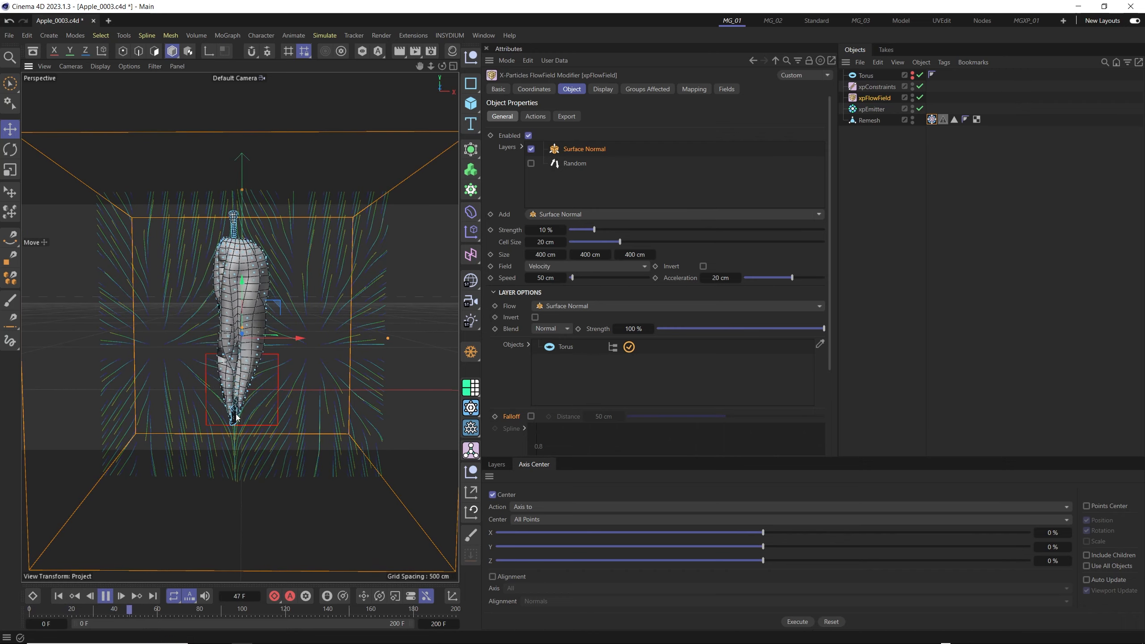
left_click(59, 597)
left_click(106, 597)
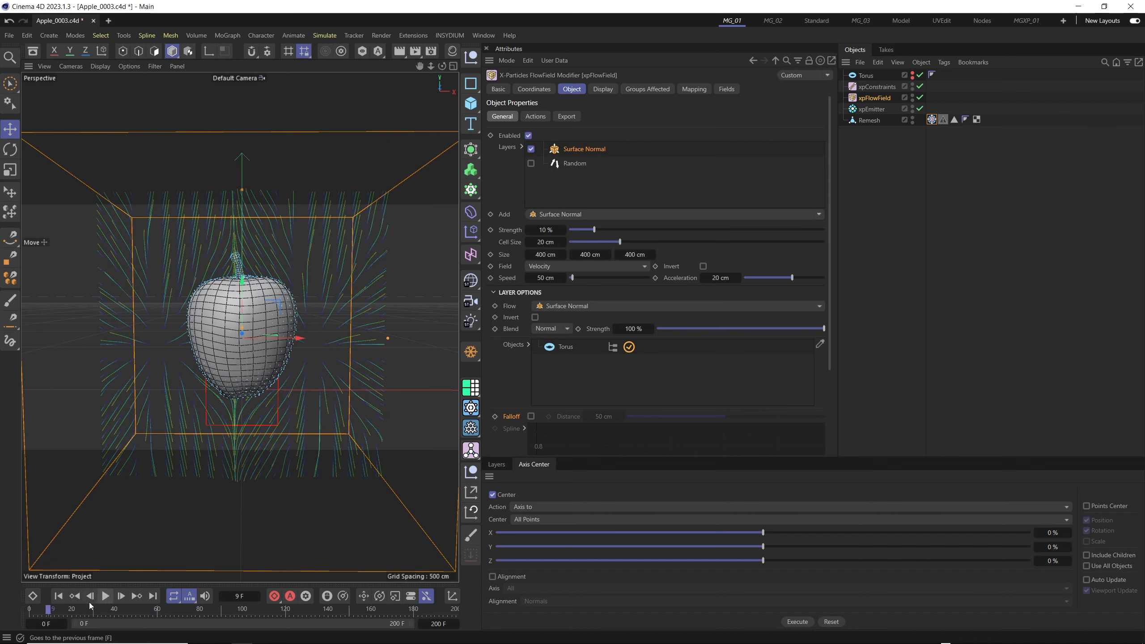
left_click(105, 596)
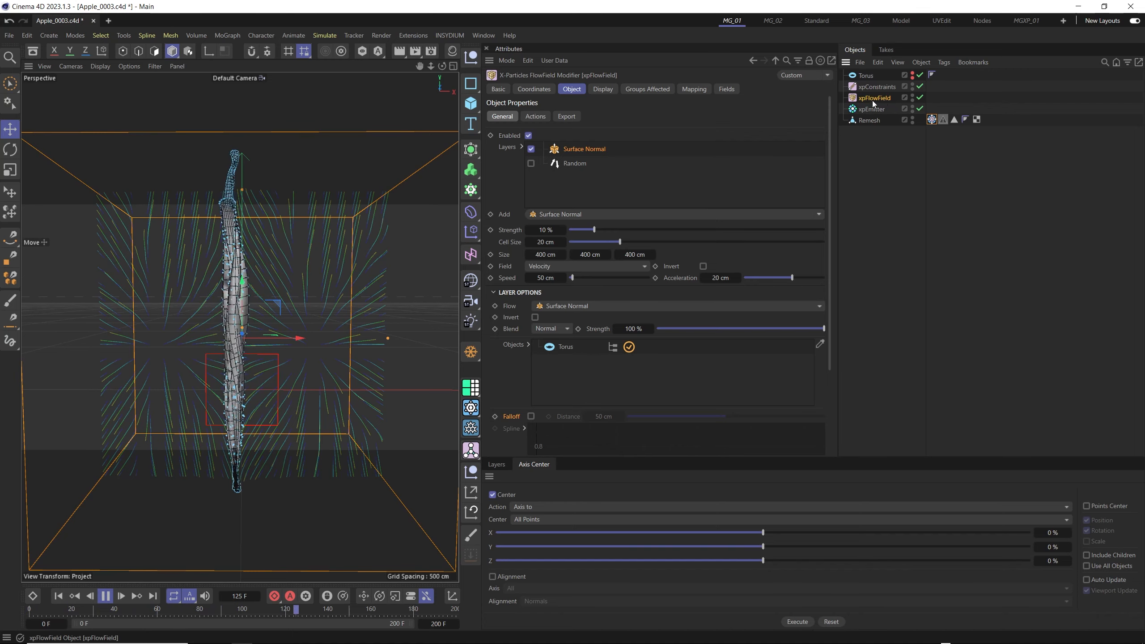
- Add a Spherical Field to the xpFlowField's fields and move it around the apple while the simulation plays
left_click(727, 89)
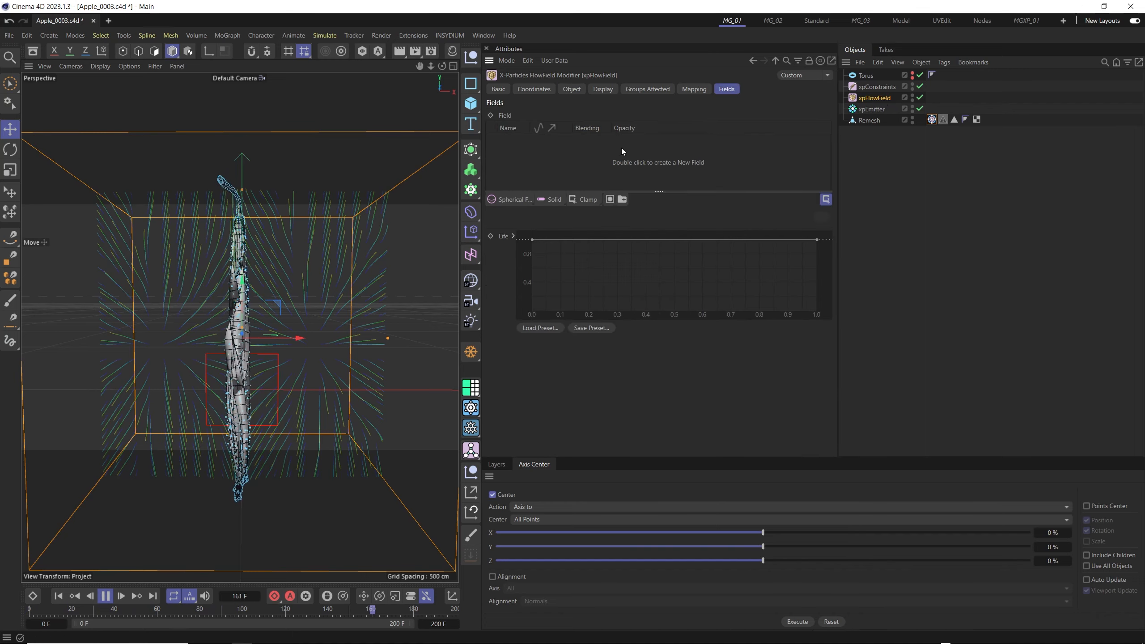
left_click(510, 200)
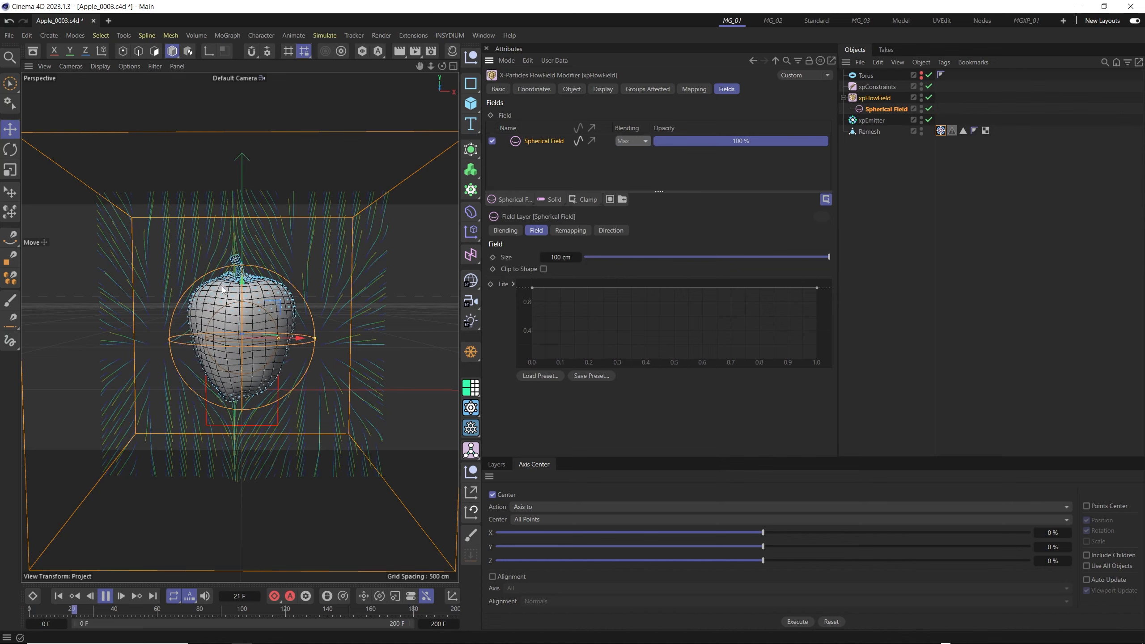
left_click_drag(223, 290, 230, 174)
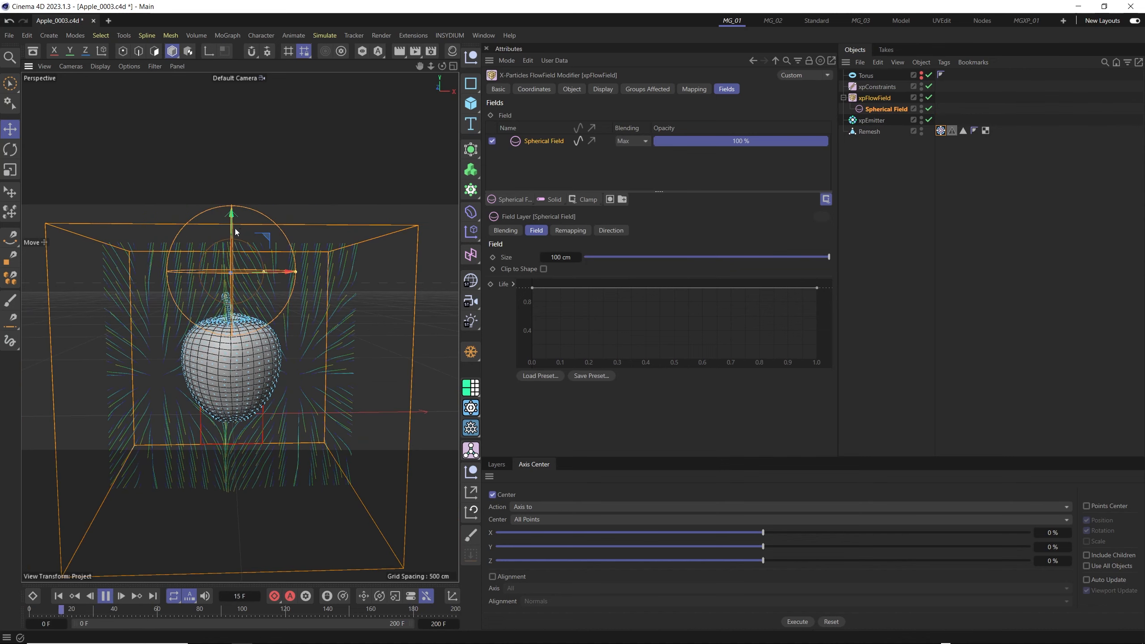
left_click_drag(235, 228, 258, 348)
scroll(230, 355, "up", 3)
left_click_drag(170, 278, 170, 331)
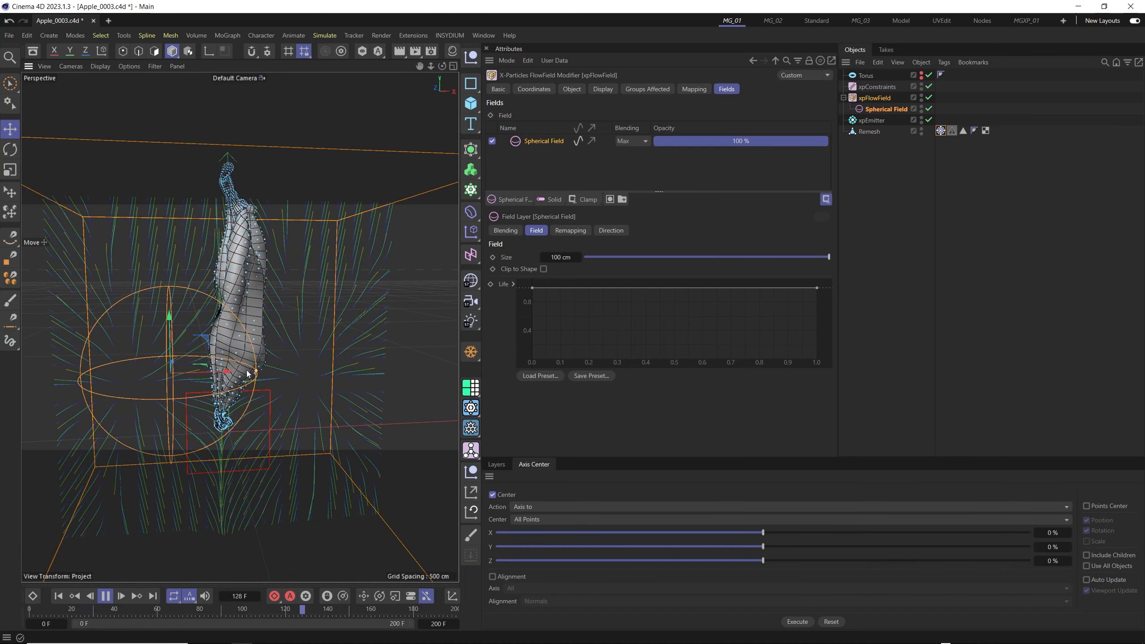
left_click_drag(244, 371, 284, 360)
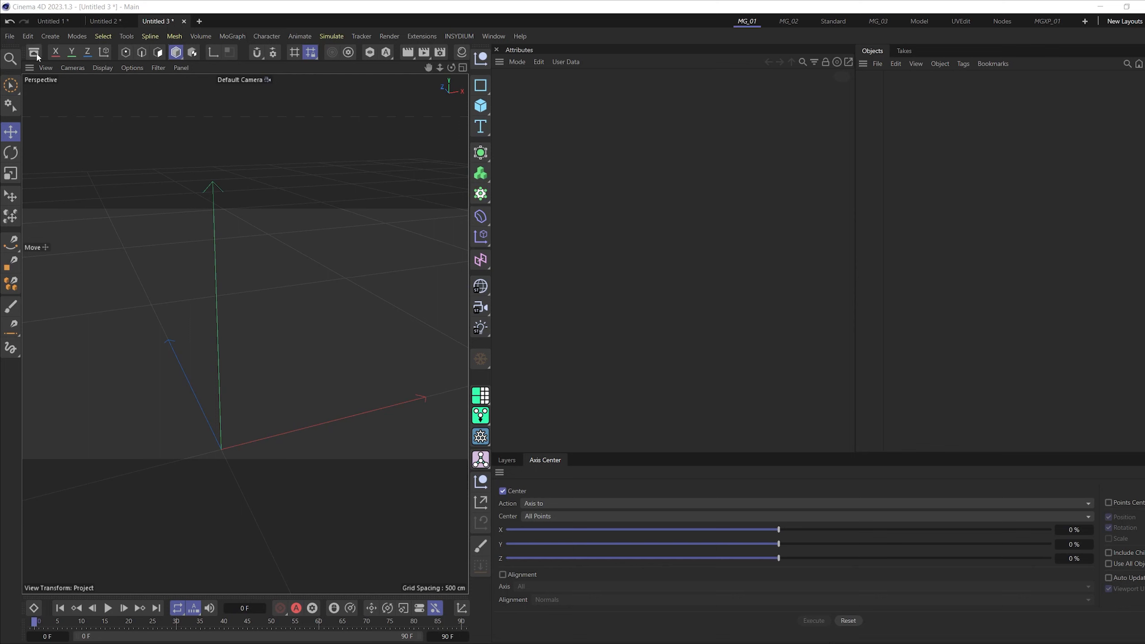
- Load the T-Shirt - Male object from the Asset Browser's Garments category into the empty scene and frame it in the view
left_click(34, 54)
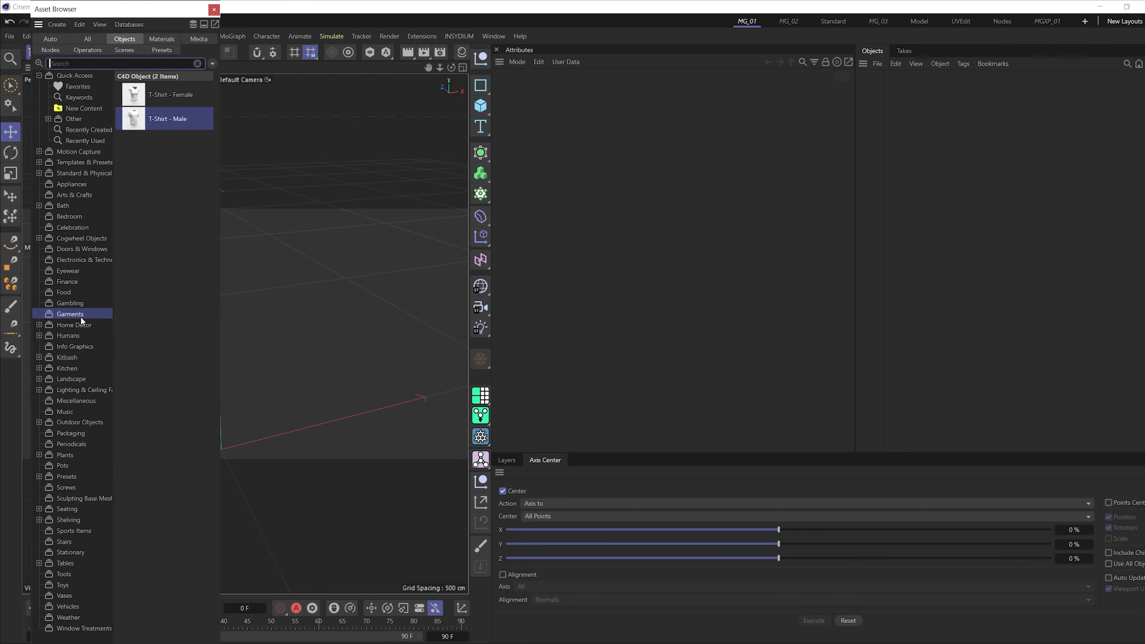
double_click(136, 120)
left_click(213, 9)
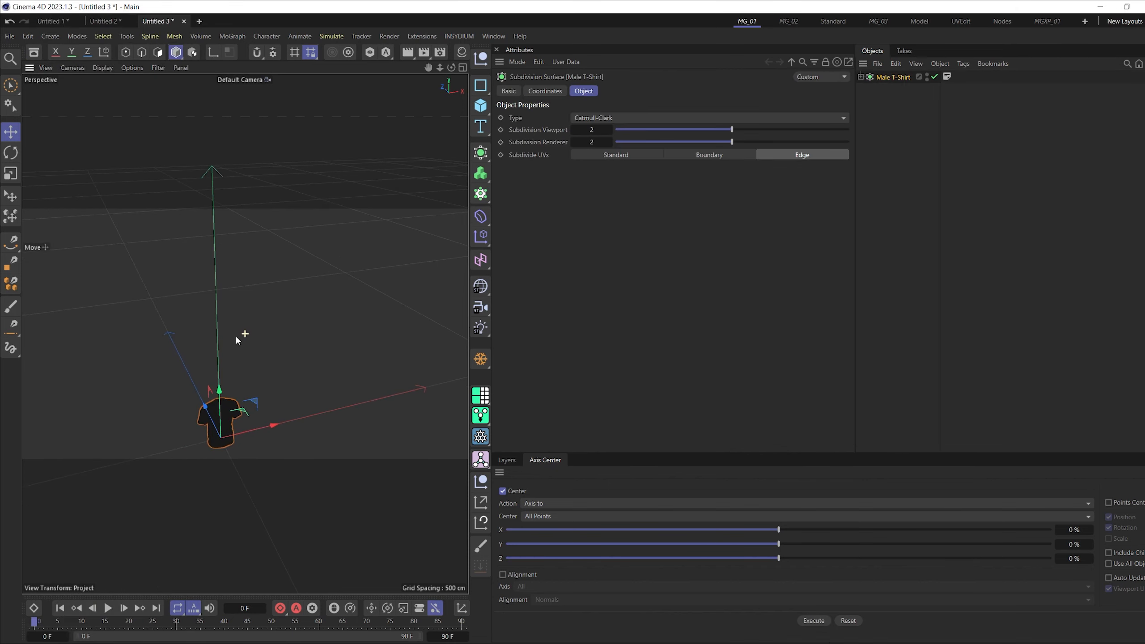
key("o")
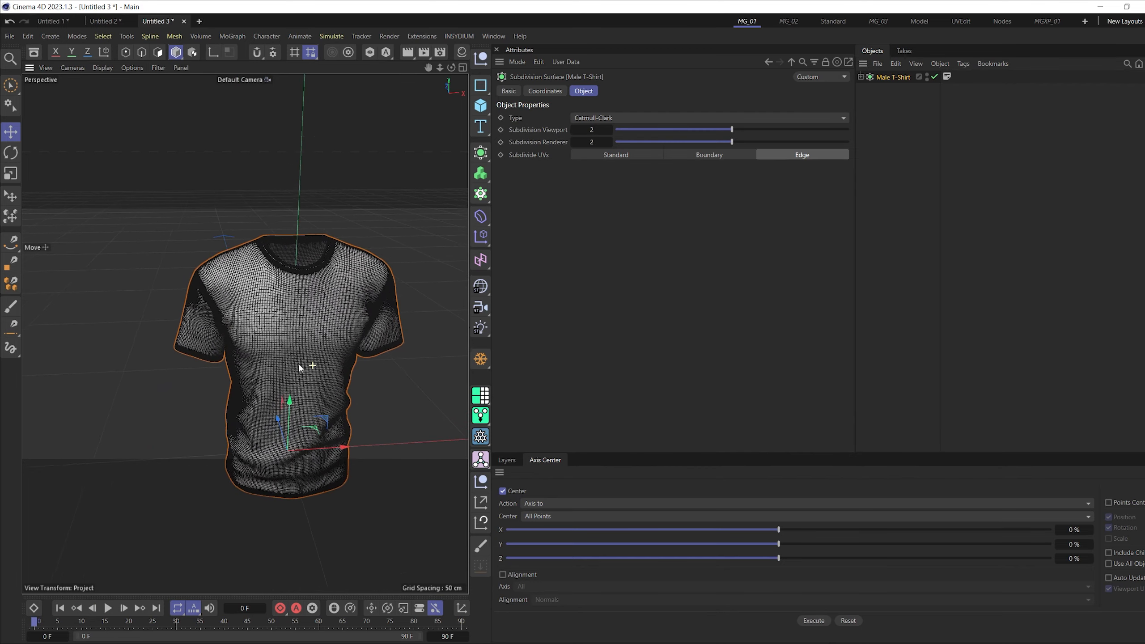
- Examine the T-shirt's mesh density from several angles and distances
left_click_drag(298, 364, 344, 358, "alt")
middle_click_drag(343, 358, 323, 352, "alt")
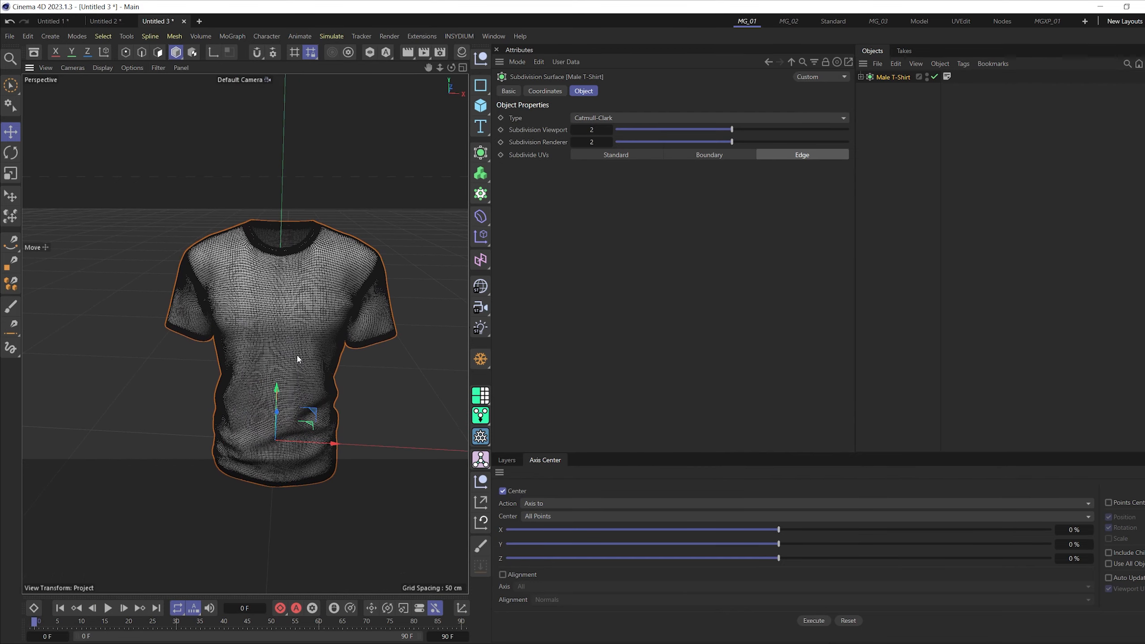
left_click_drag(298, 360, 272, 341, "alt")
mouse_move(269, 328)
right_mouse_down("alt")
mouse_move(280, 293)
mouse_move(261, 316)
right_mouse_up("alt")
left_click_drag(261, 316, 255, 314, "alt")
right_click_drag(244, 299, 240, 324, "alt")
mouse_move(256, 293)
left_mouse_down("alt")
mouse_move(285, 287)
mouse_move(290, 306)
mouse_move(263, 307)
left_mouse_up("alt")
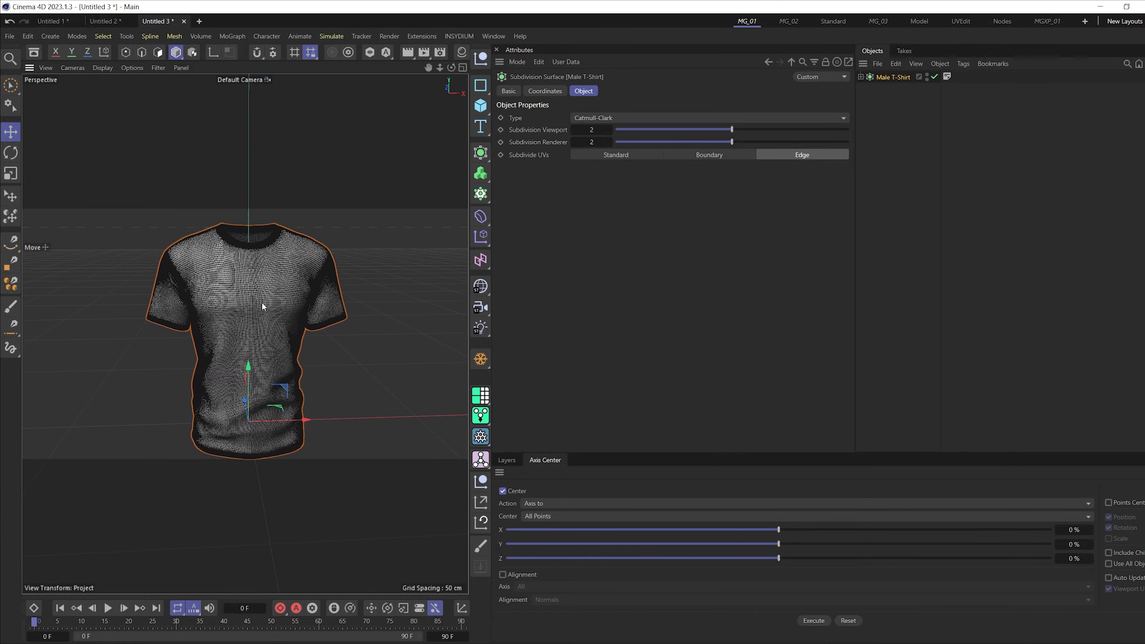
scroll(266, 322, "up", 2)
scroll(281, 316, "up", 3)
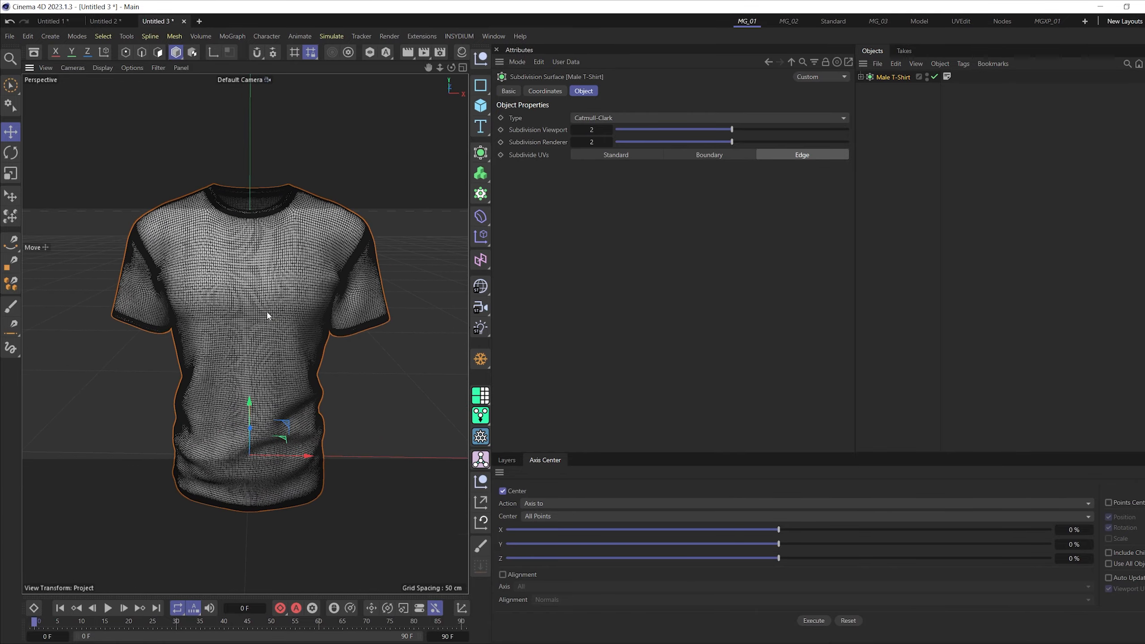
scroll(264, 297, "down", 2)
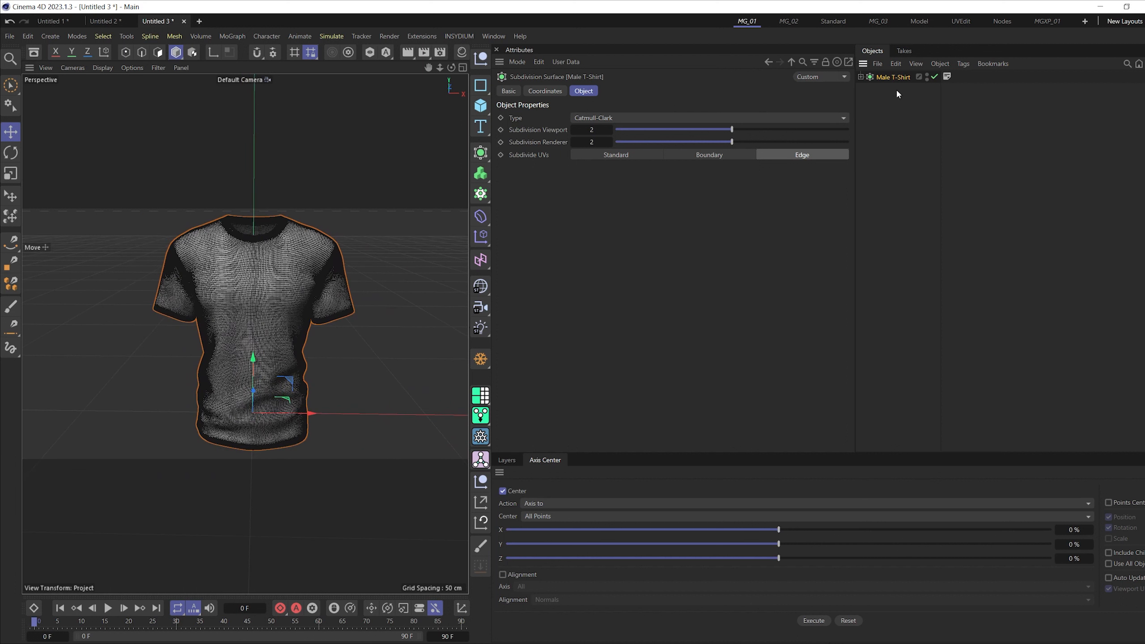
- Make the Male T-Shirt subdivision surface editable, move the T-Shirt mesh out of its parent and delete the parent
key("c")
mouse_move(880, 88)
left_mouse_down()
mouse_move(890, 96)
mouse_move(897, 81)
left_mouse_up()
key("Delete")
left_click(882, 77)
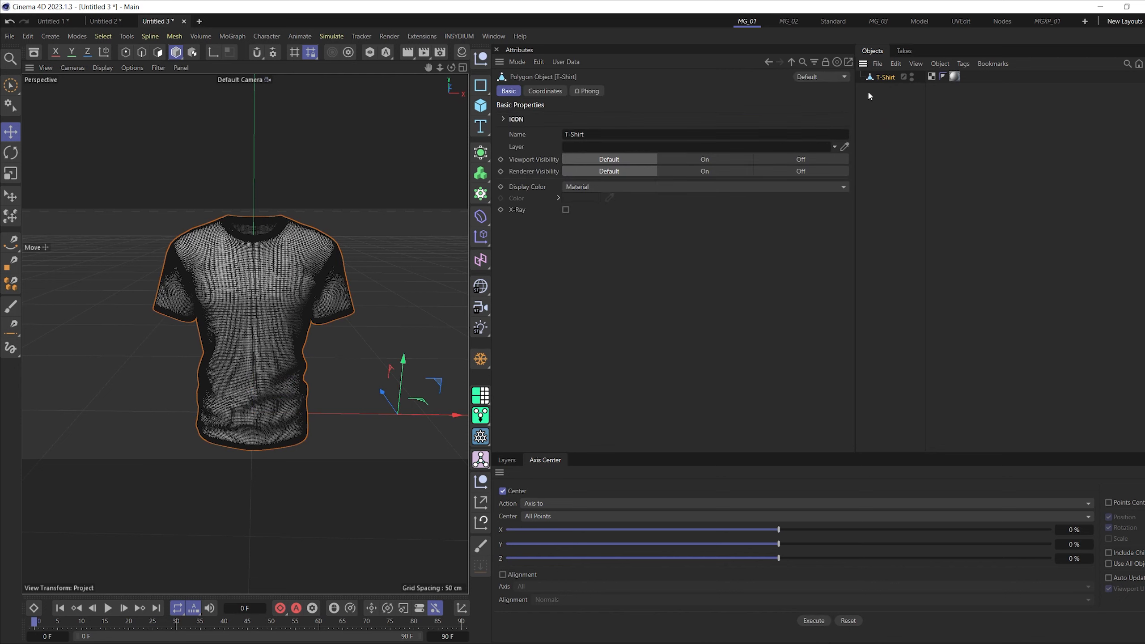
- Add a Polygon Reduction generator and make the T-Shirt mesh its child
left_click_drag(262, 316, 293, 297, "alt")
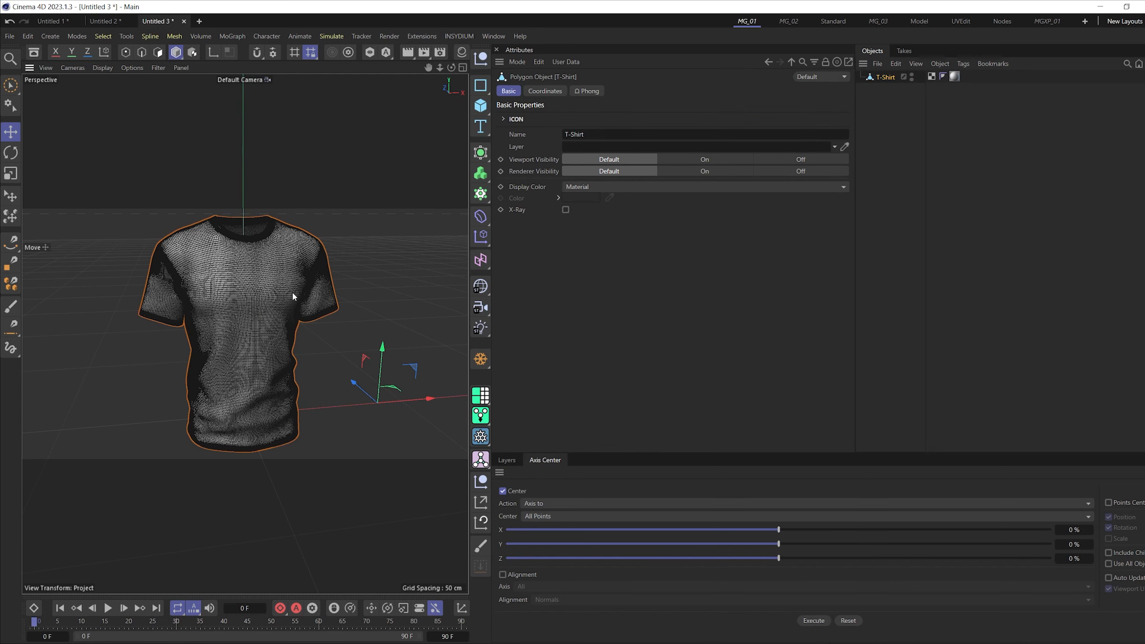
key("shift+c")
type("po")
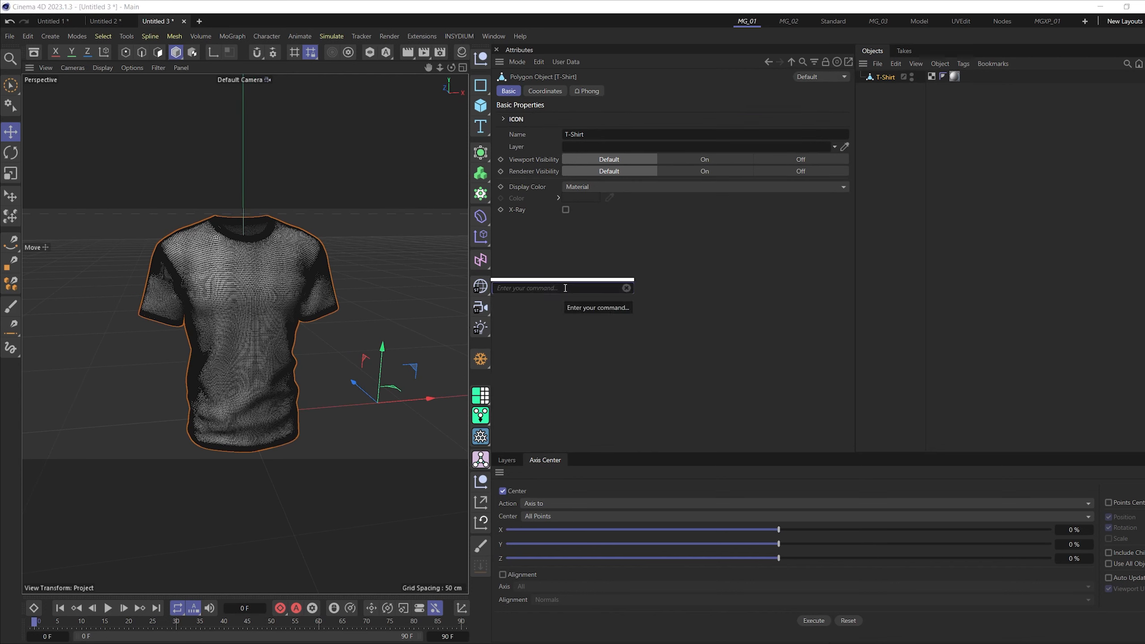
type("ly")
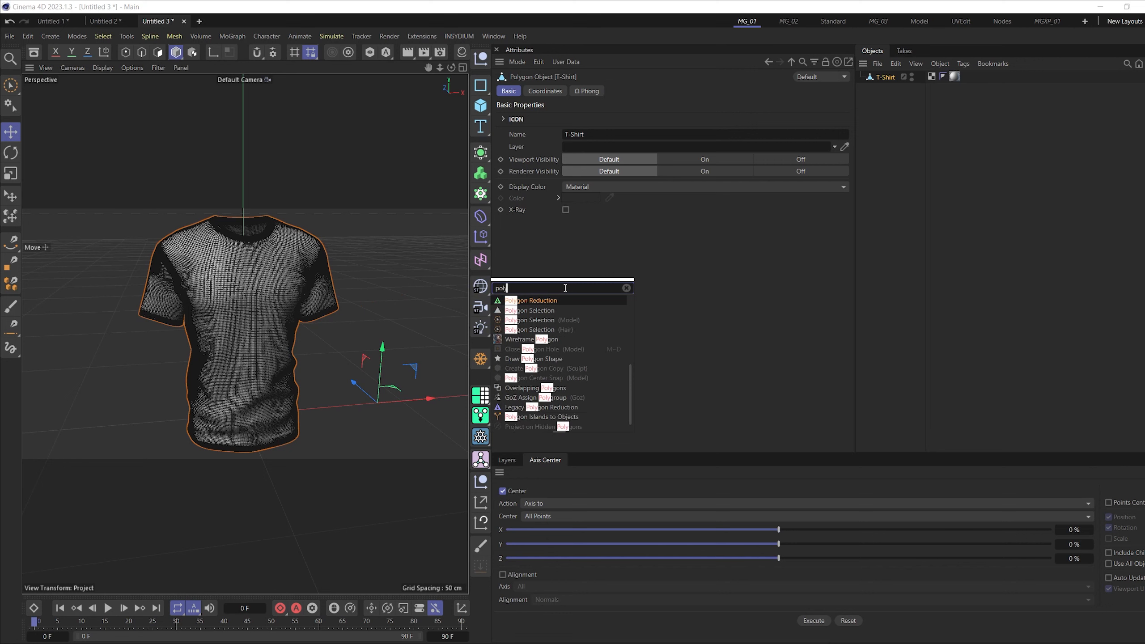
left_click(532, 301)
left_click_drag(882, 89, 897, 77)
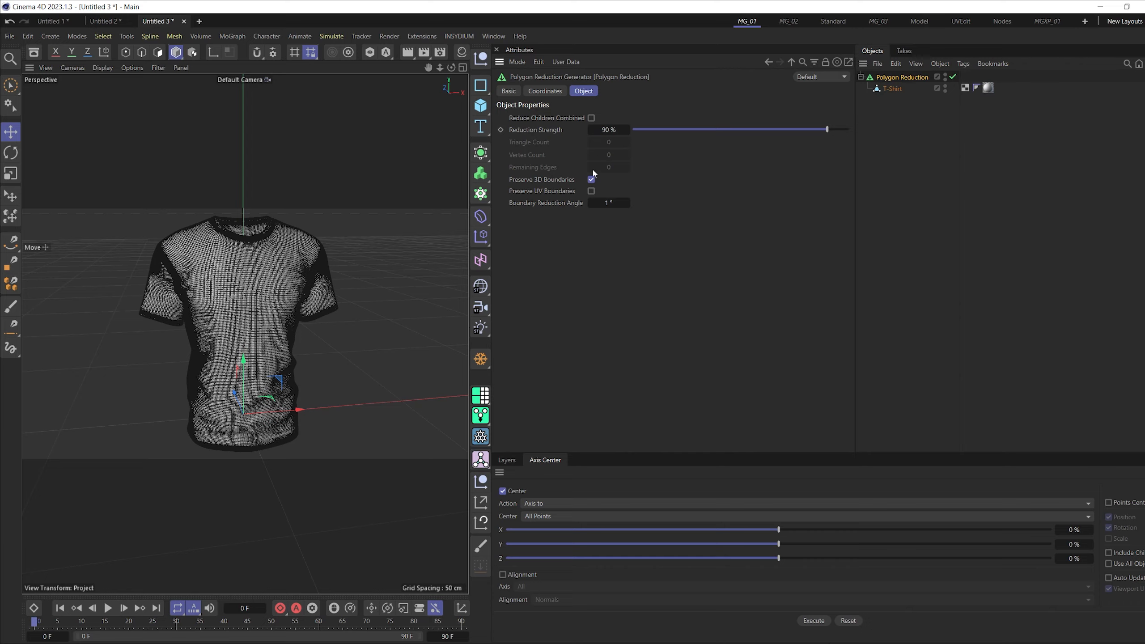
- Set the Polygon Reduction's Vertex Count to 4000 for the T-shirt
scroll(282, 331, "up", 3)
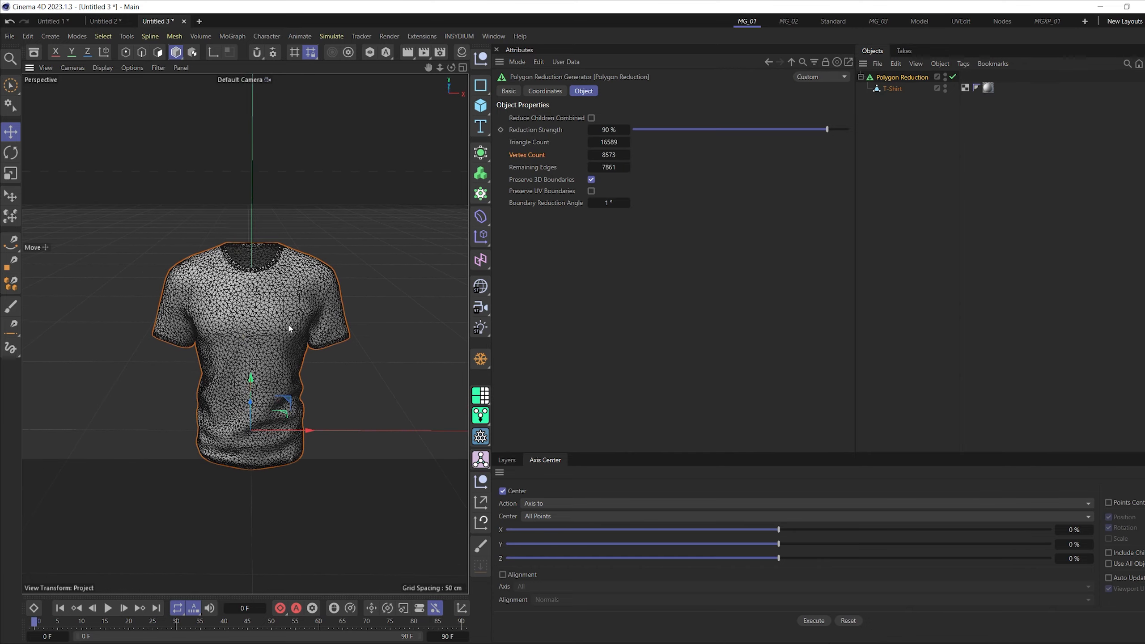
scroll(284, 303, "up", 3)
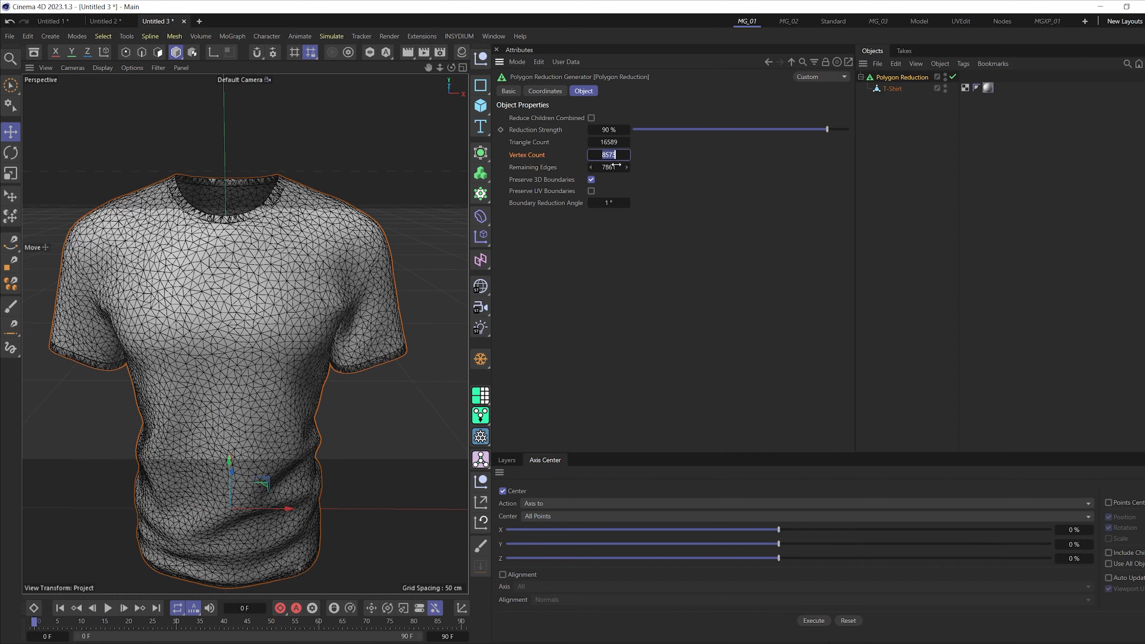
left_click_drag(616, 165, 616, 166)
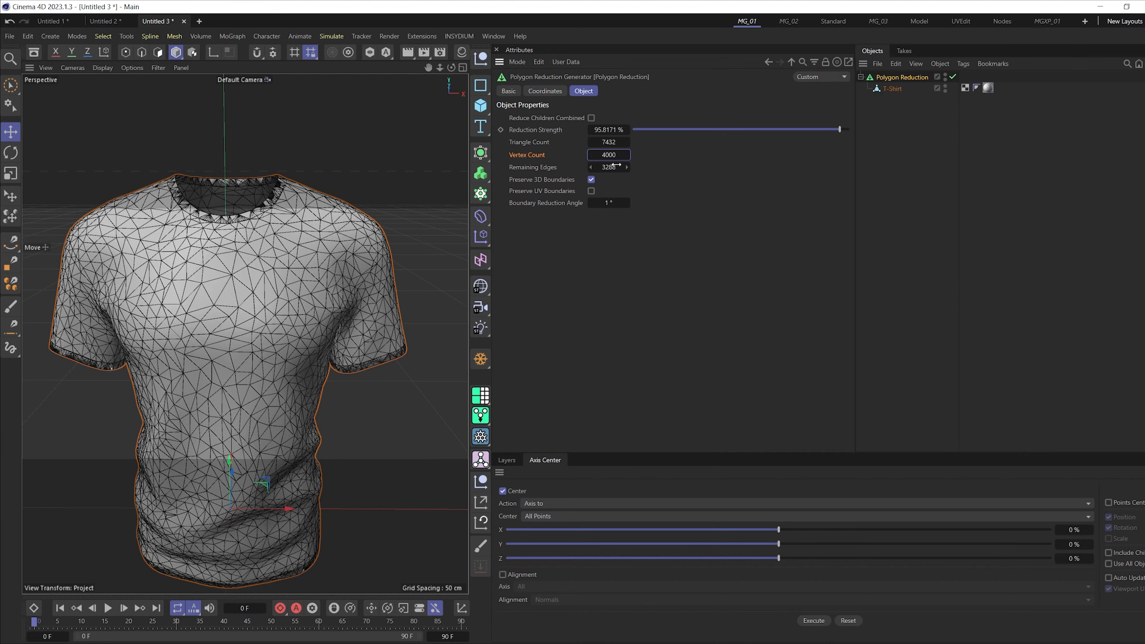
scroll(262, 303, "down", 5)
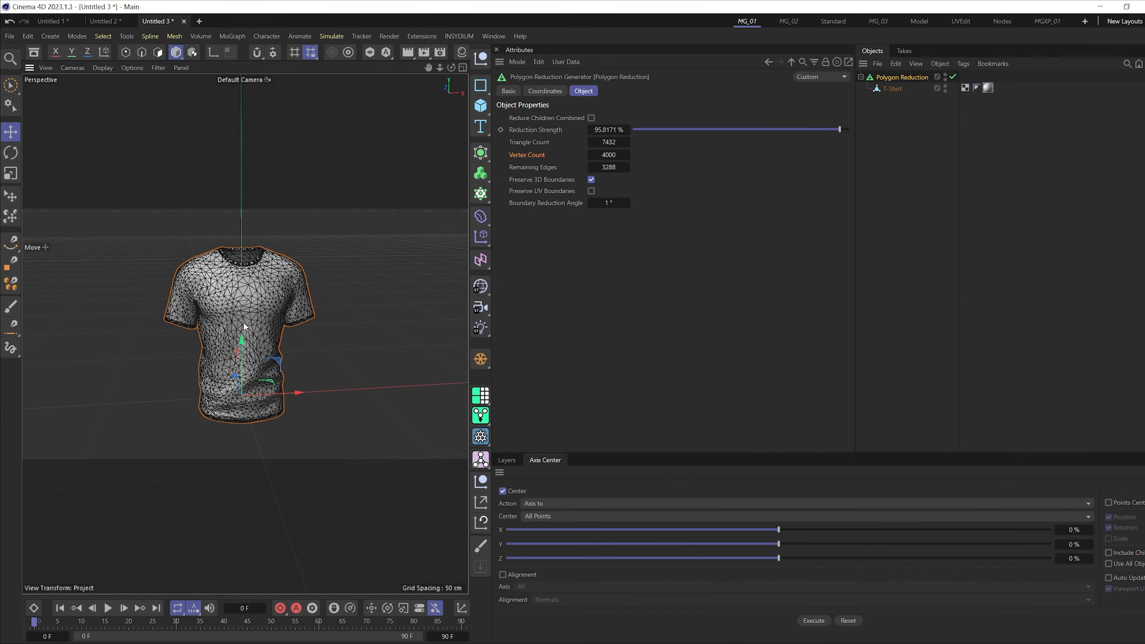
scroll(284, 300, "up", 3)
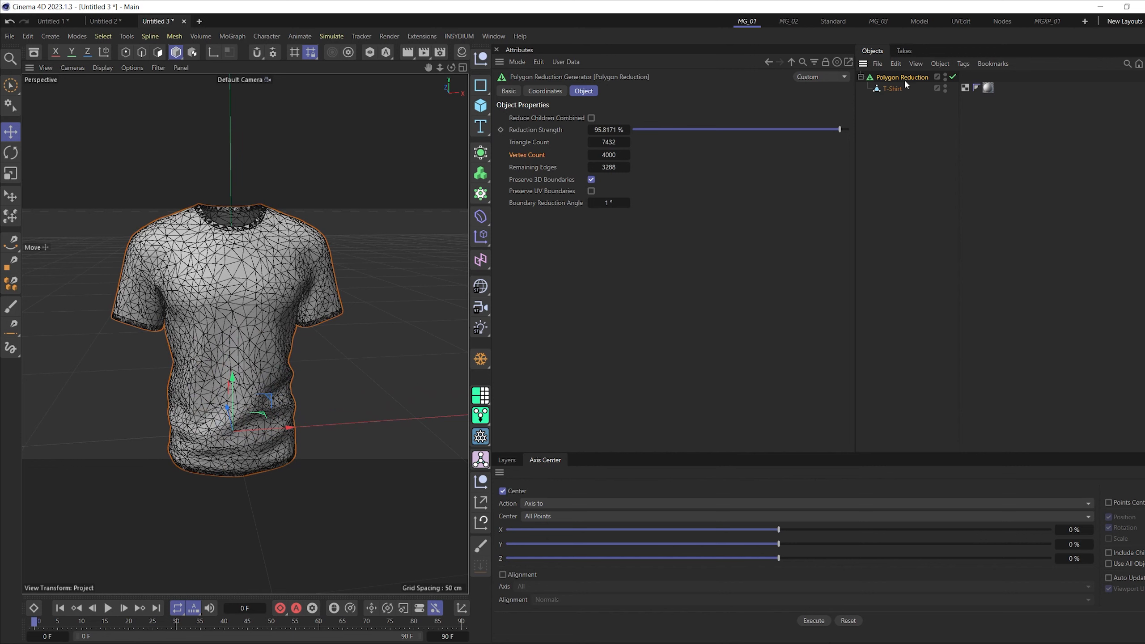
- Make the Polygon Reduction editable and move the reduced T-Shirt mesh out from under it
key("c")
left_click(890, 89)
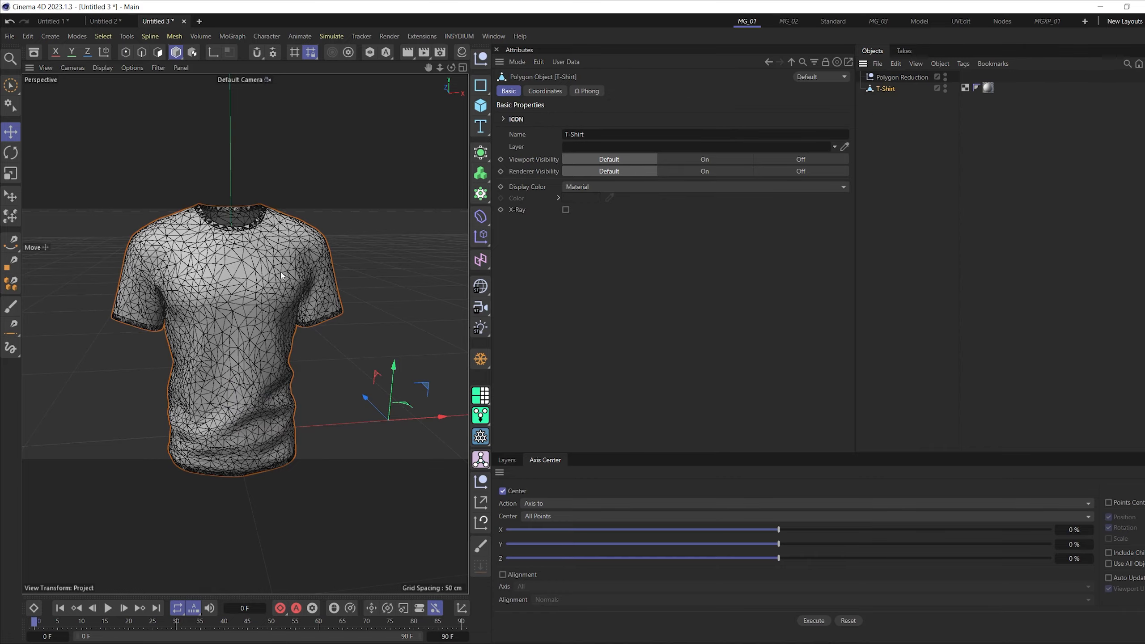
scroll(231, 301, "up", 5)
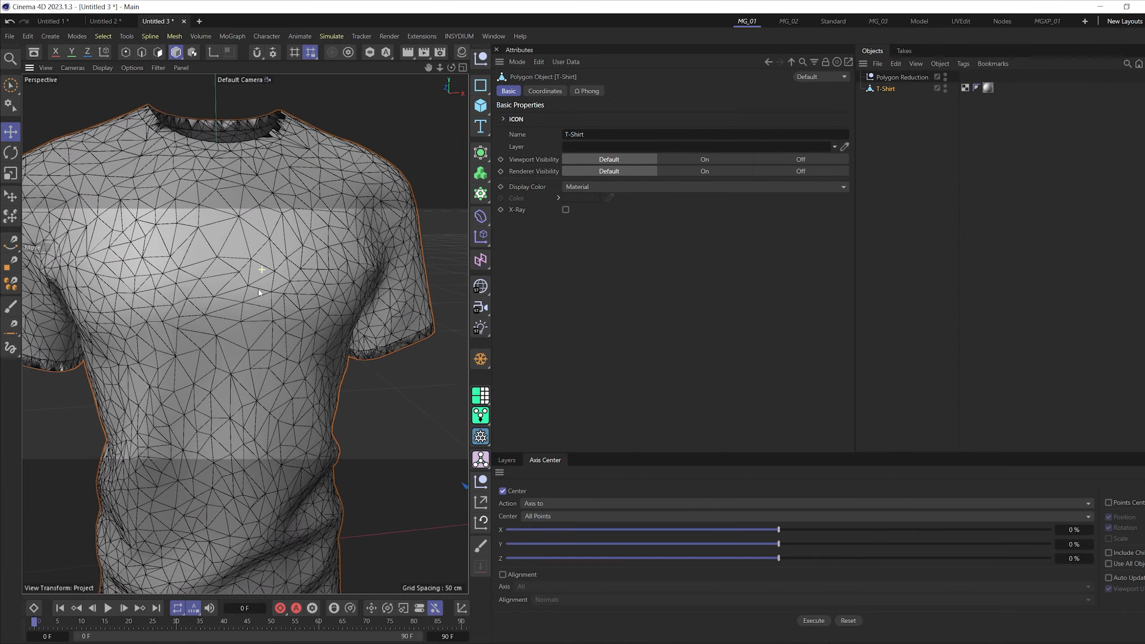
scroll(258, 289, "down", 5)
- Add a Remesh generator and make the reduced T-Shirt mesh its child
left_click(475, 154)
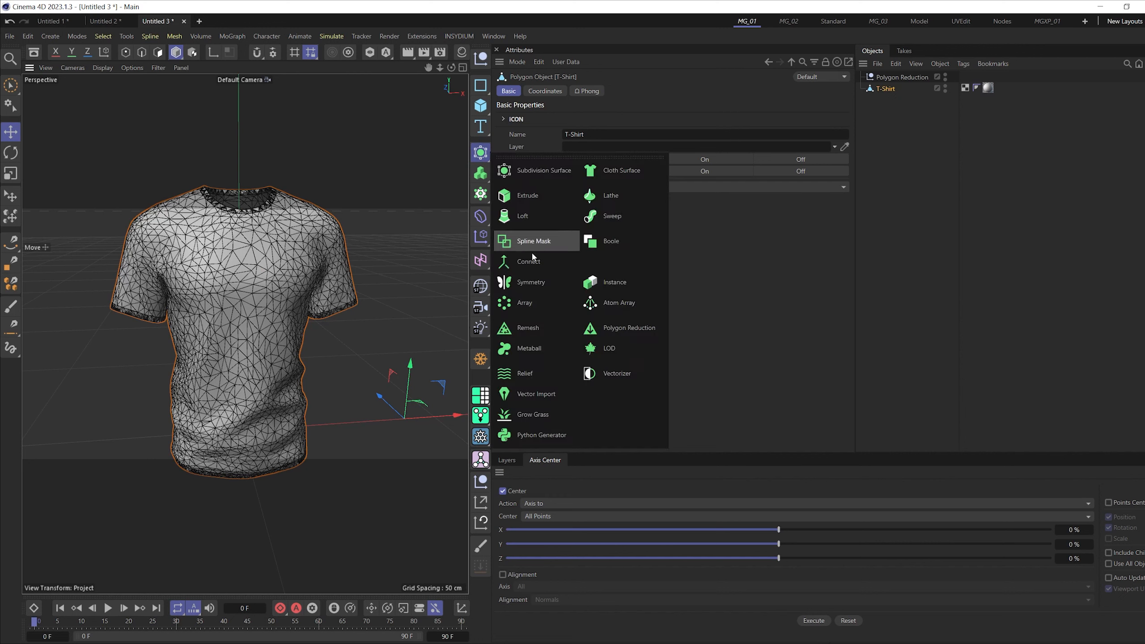
left_click(523, 332)
left_click_drag(883, 100, 886, 77)
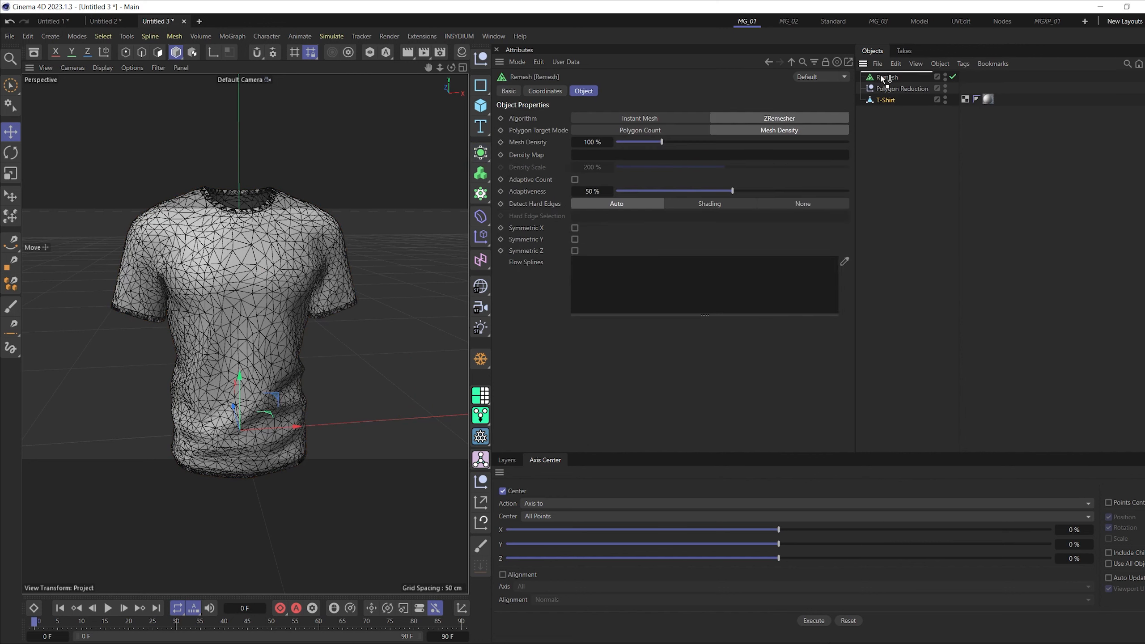
left_click(902, 90)
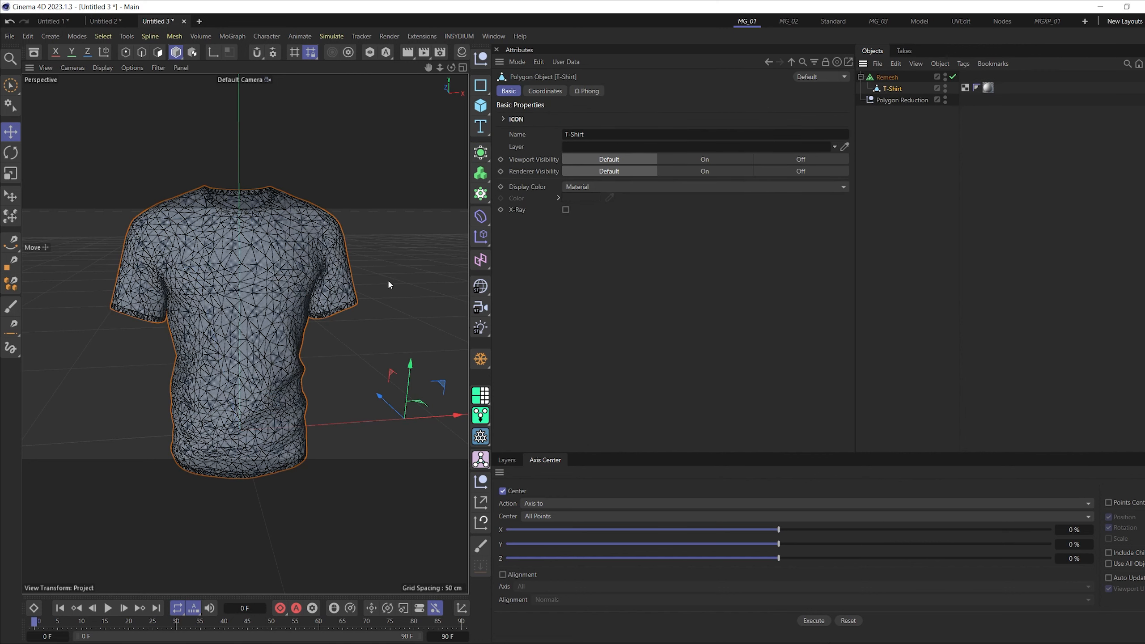
scroll(316, 272, "down", 4)
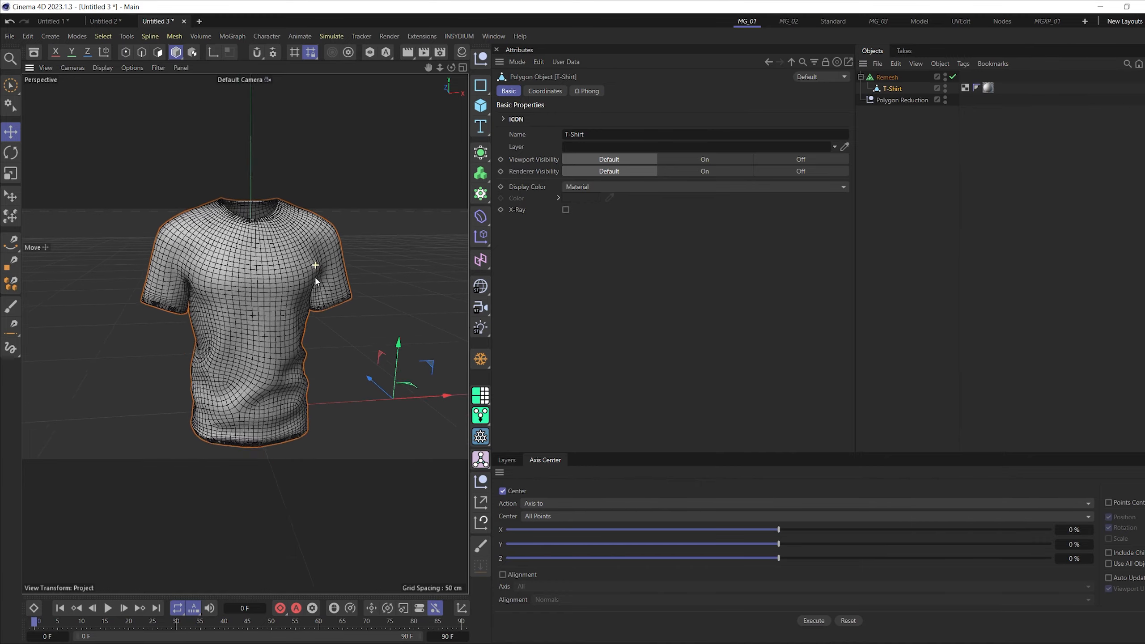
- Delete the empty Polygon Reduction null left over beside the Remesh
left_click_drag(335, 279, 189, 322, "alt")
scroll(276, 288, "up", 6)
scroll(190, 322, "down", 4)
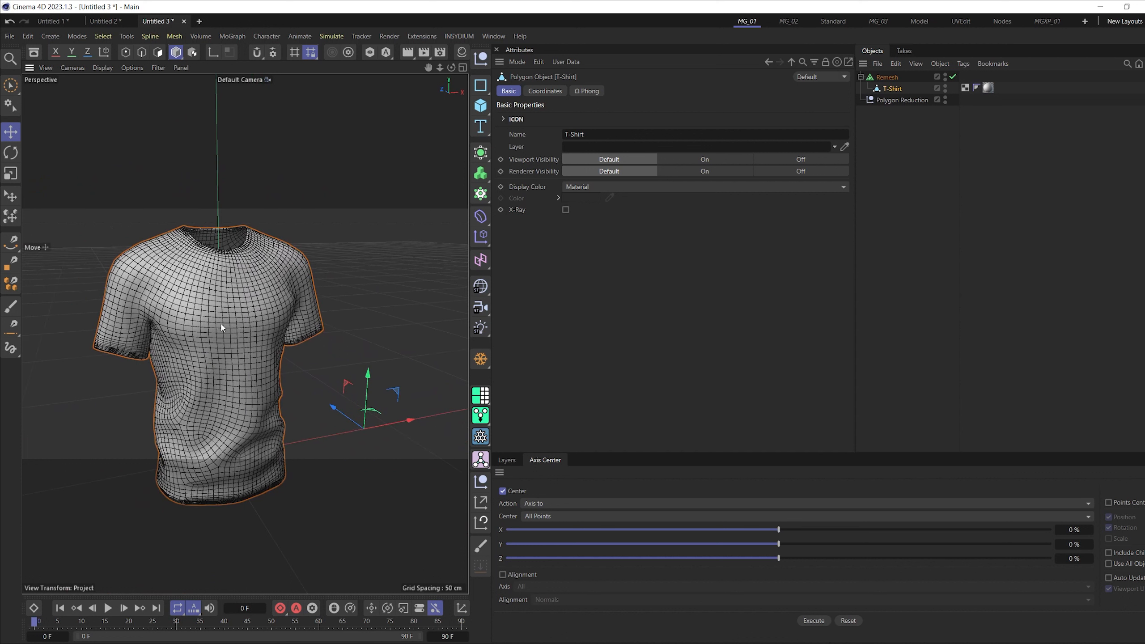
left_click_drag(213, 336, 235, 345, "alt")
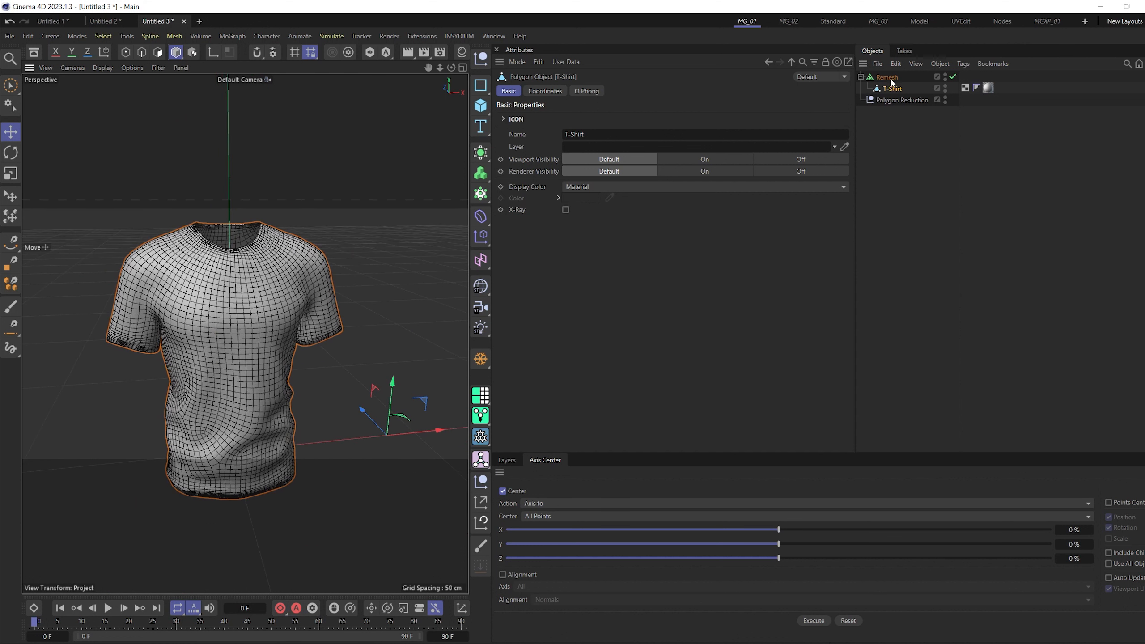
left_click(886, 100)
key("Delete")
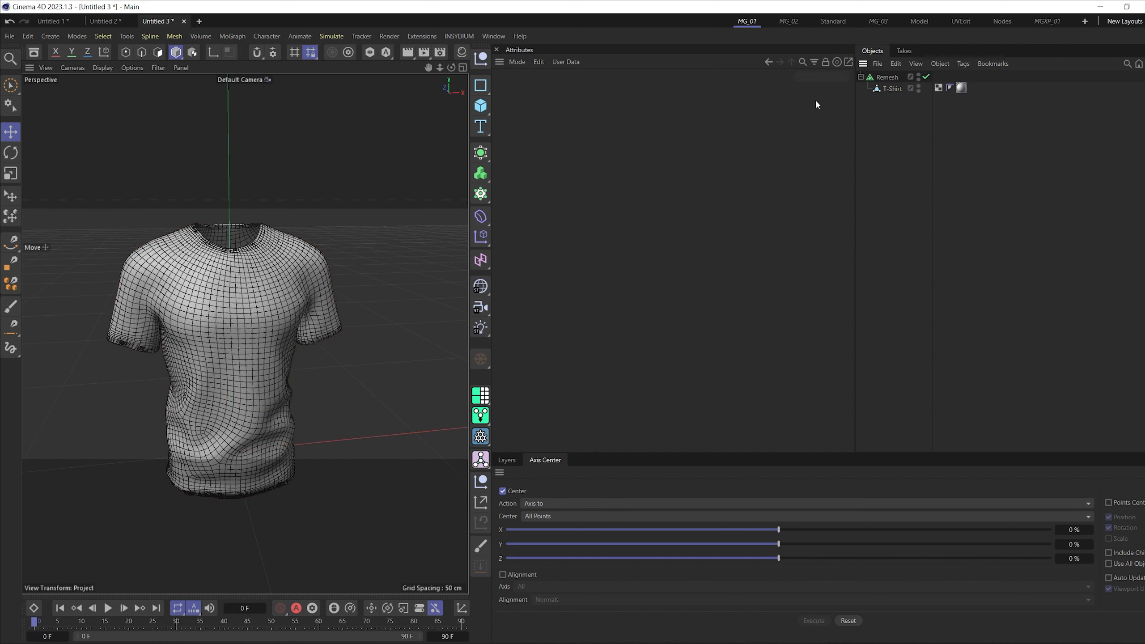
- Make the Remesh generator editable and move the resulting T-Shirt_remesh mesh out from under it
left_click(860, 76)
left_click(885, 77)
key("c")
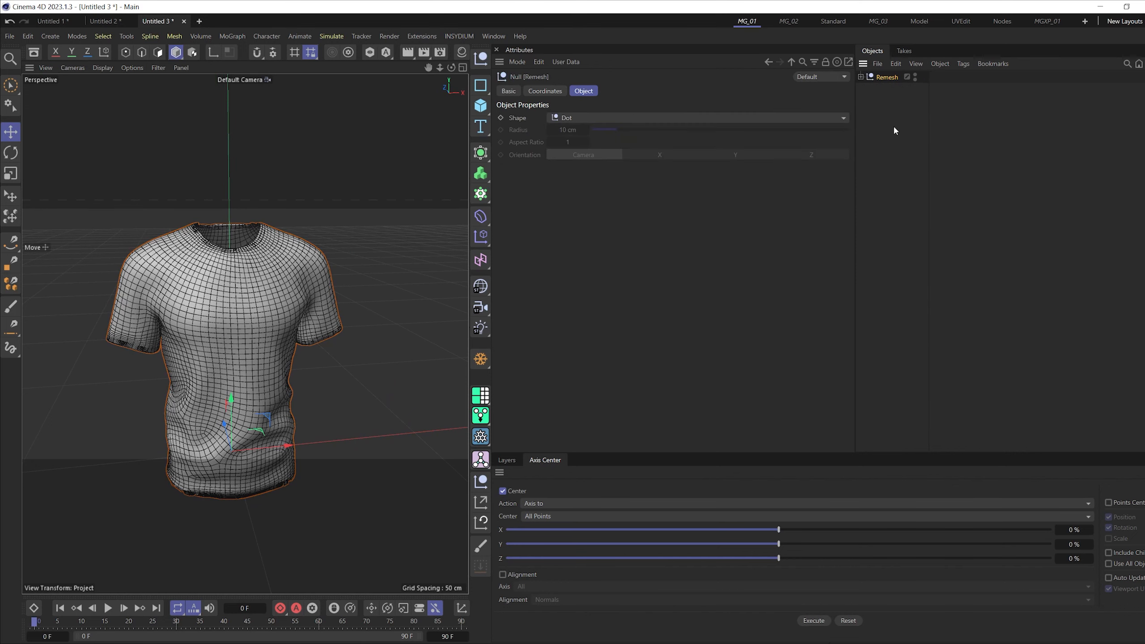
left_click_drag(877, 88, 881, 116)
- Delete the empty Remesh null and select the T-Shirt_remesh mesh
left_click(885, 77)
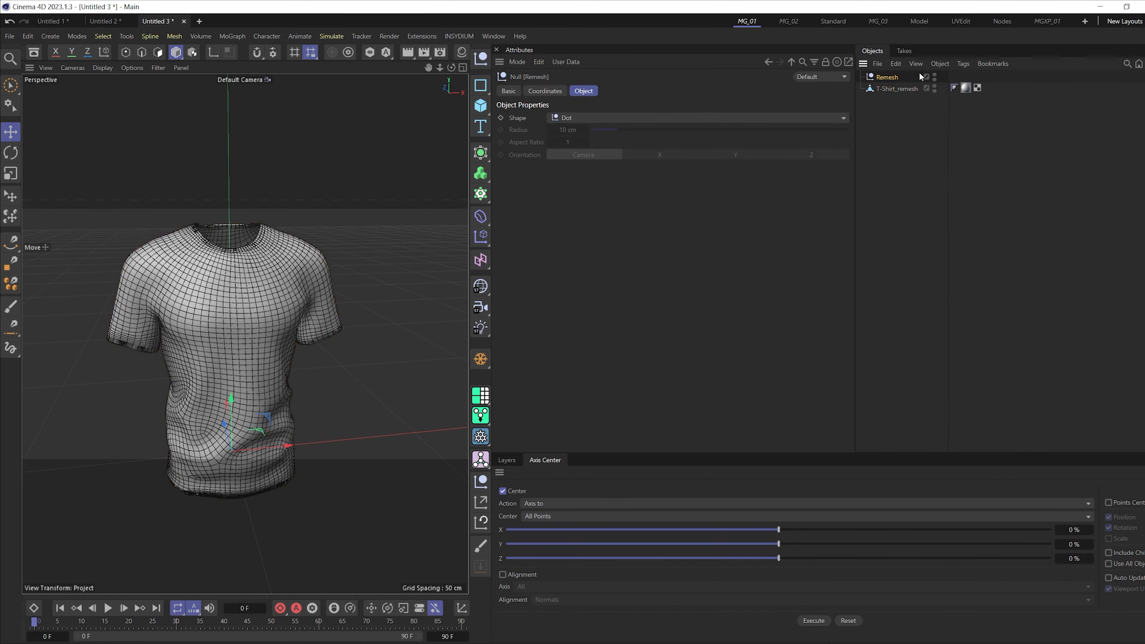
key("Delete")
left_click(890, 77)
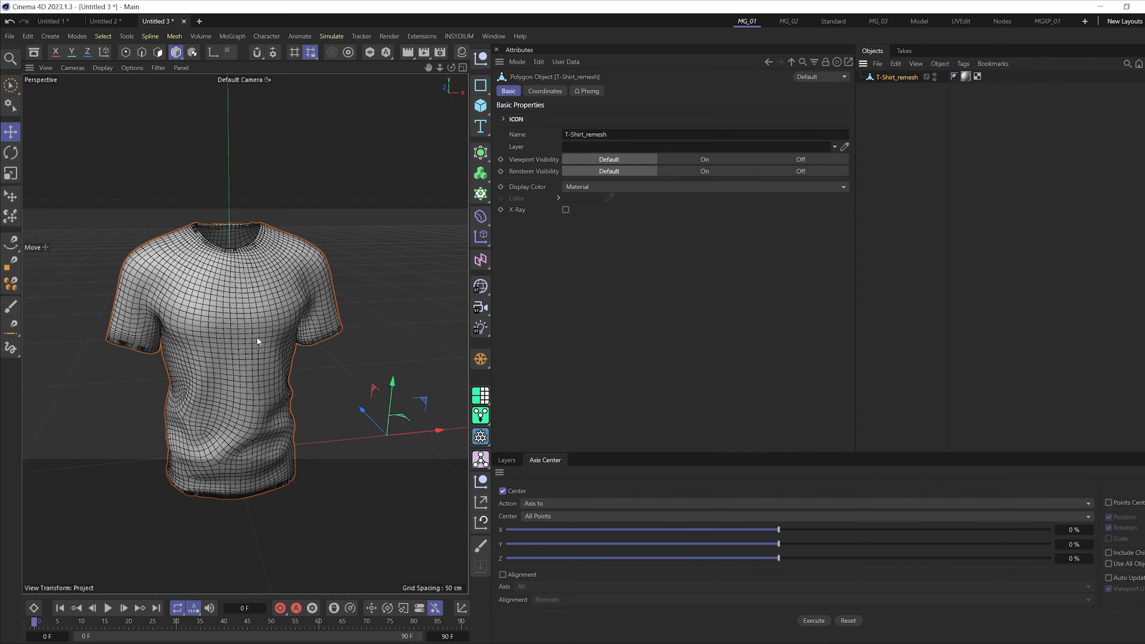
- Add an xpDynamics tag to the T-Shirt_remesh mesh
scroll(257, 337, "down", 5)
right_click(890, 76)
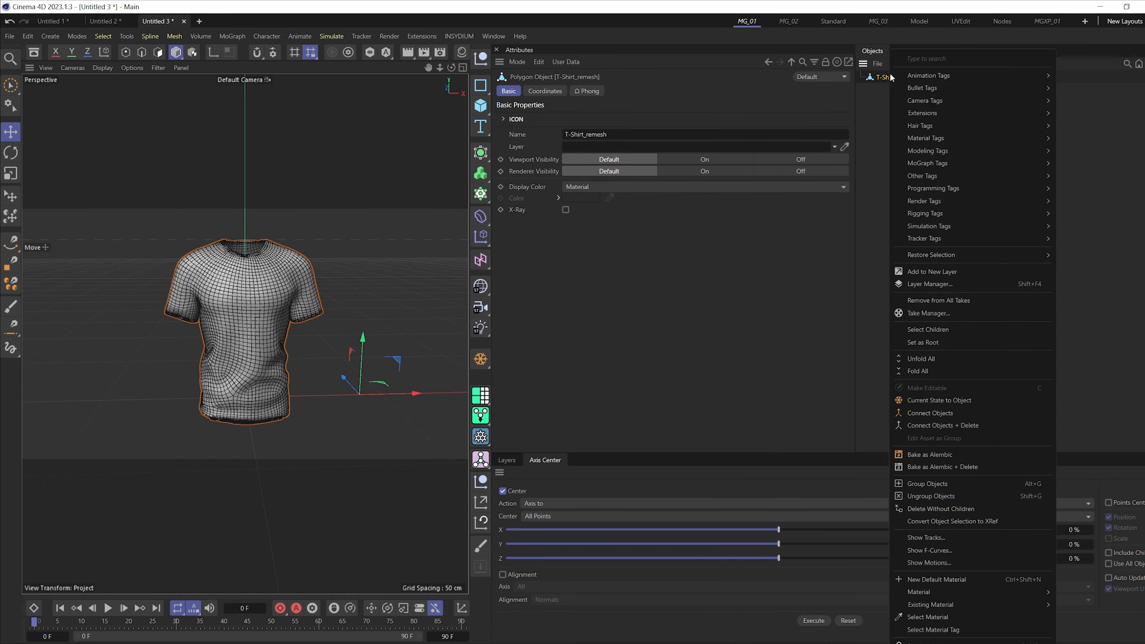
mouse_move(927, 114)
mouse_move(1091, 114)
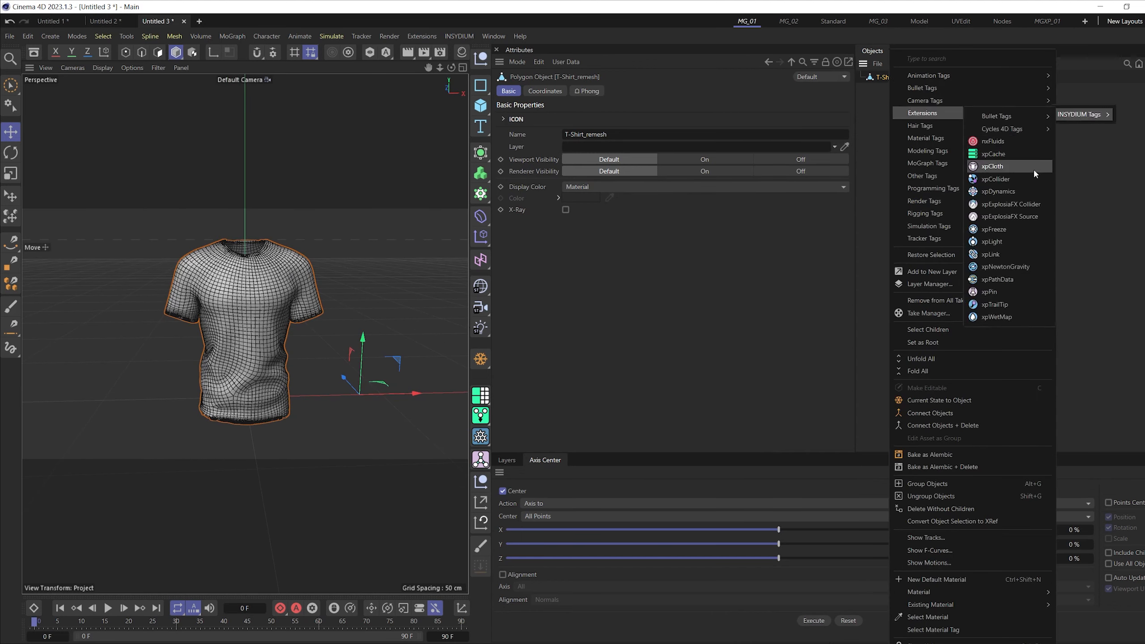
left_click(1001, 192)
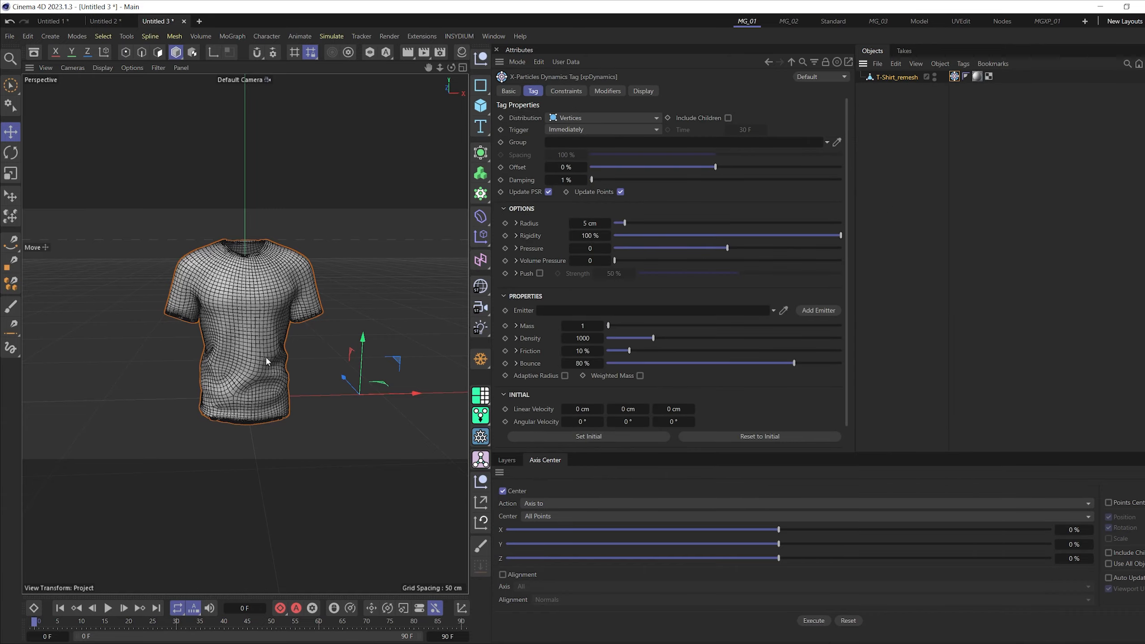
- Play the simulation briefly and examine up close how the particles are distributed on the shirt's vertices
left_click(109, 609)
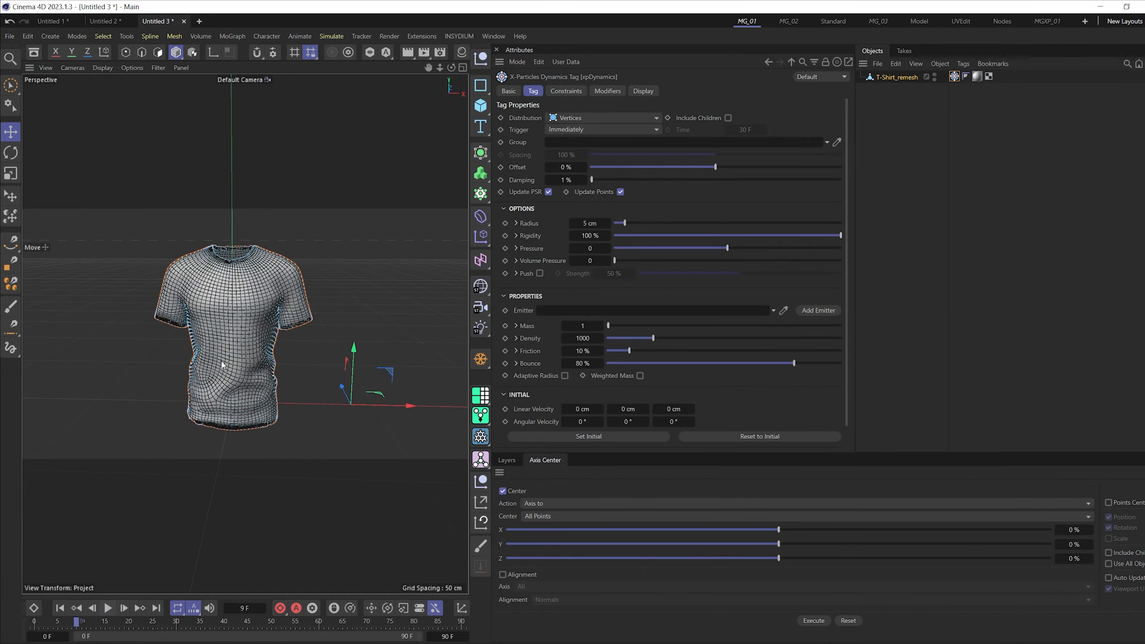
scroll(247, 288, "up", 6)
scroll(225, 307, "down", 4)
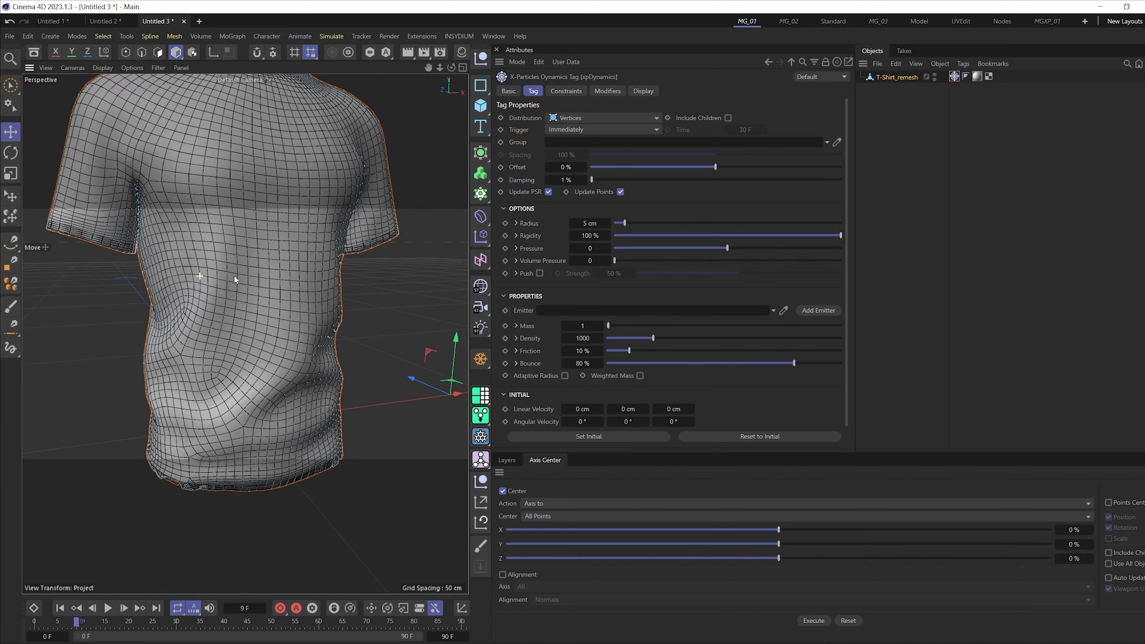
scroll(187, 278, "up", 3)
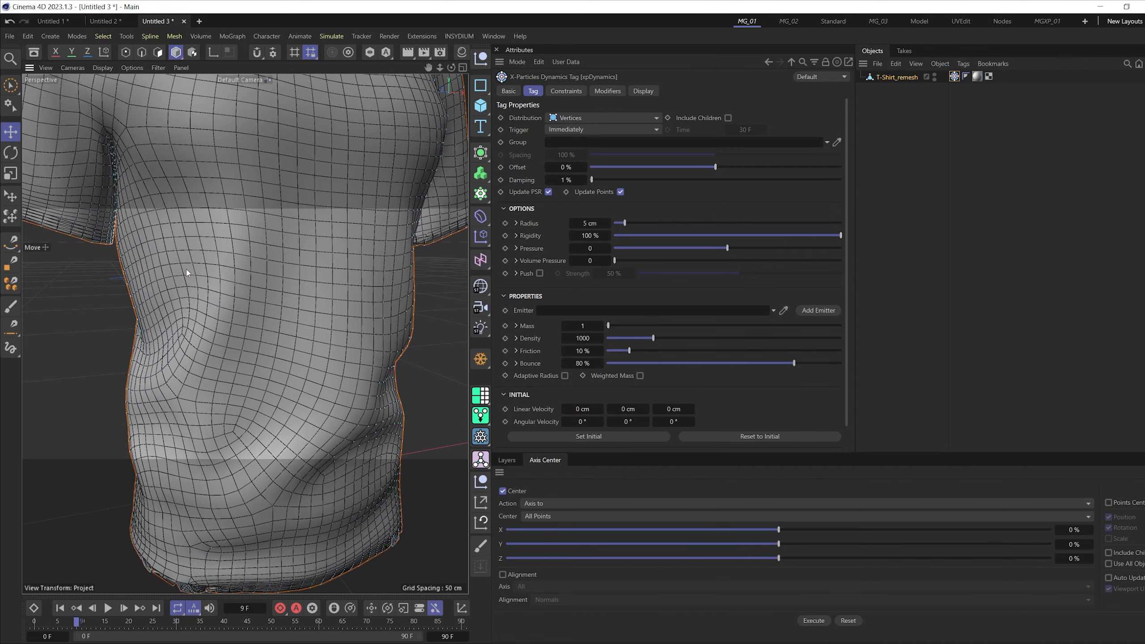
scroll(198, 270, "down", 5)
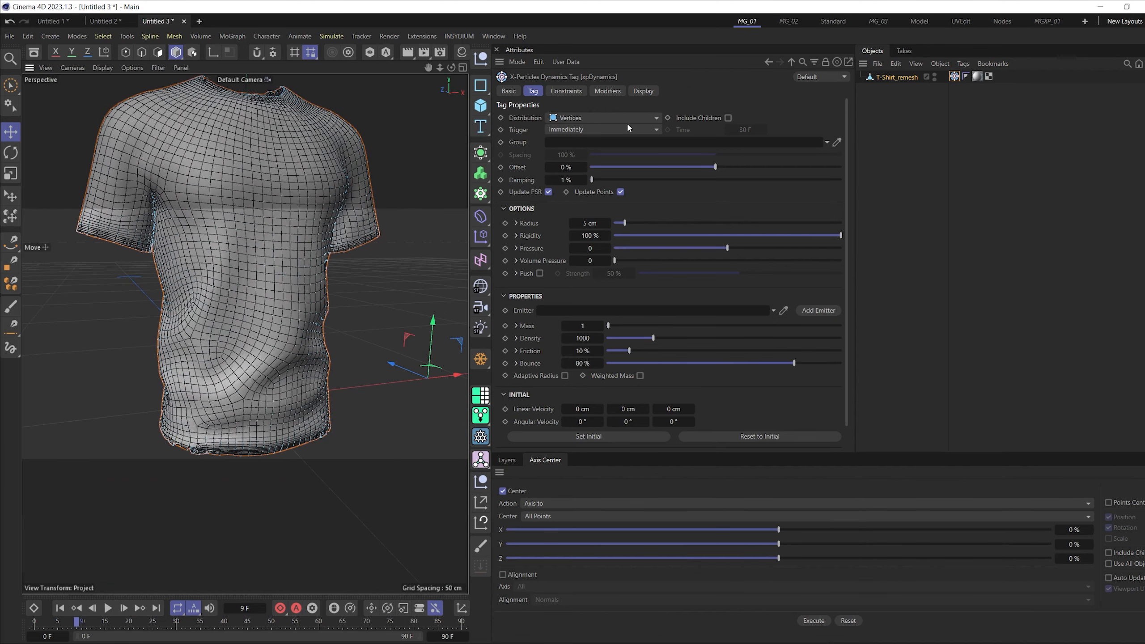
- Set the xpDynamics tag's Distribution to Vert + Mid and play the simulation to inspect the particles on the shirt
left_click(586, 117)
left_click(573, 144)
middle_click_drag(130, 496, 99, 527, "alt")
left_click(108, 608)
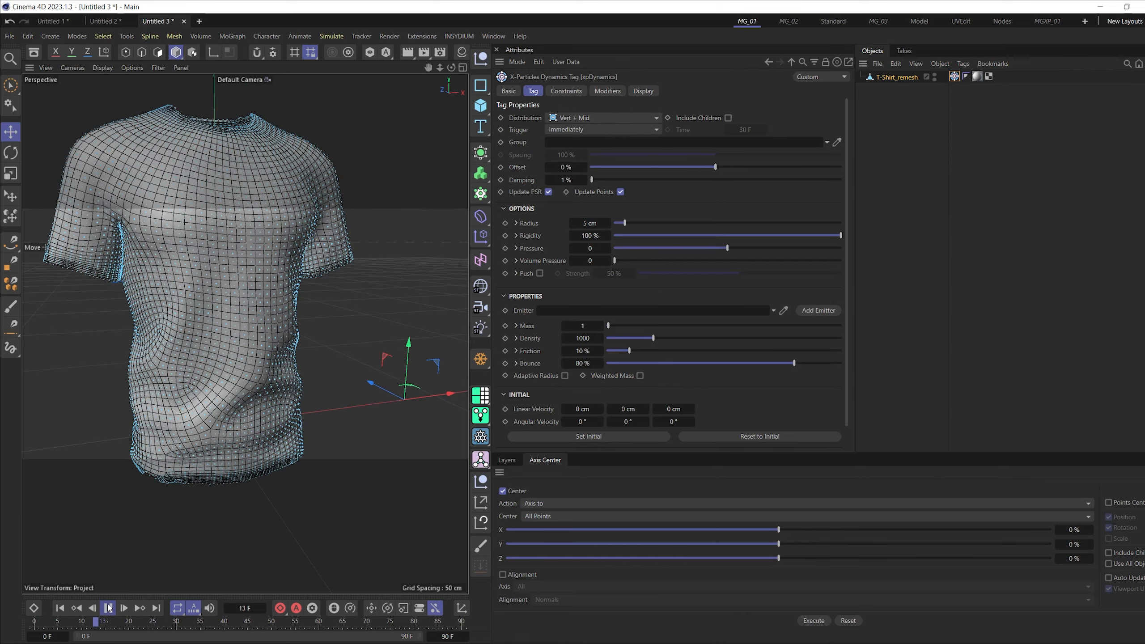
scroll(238, 264, "up", 8)
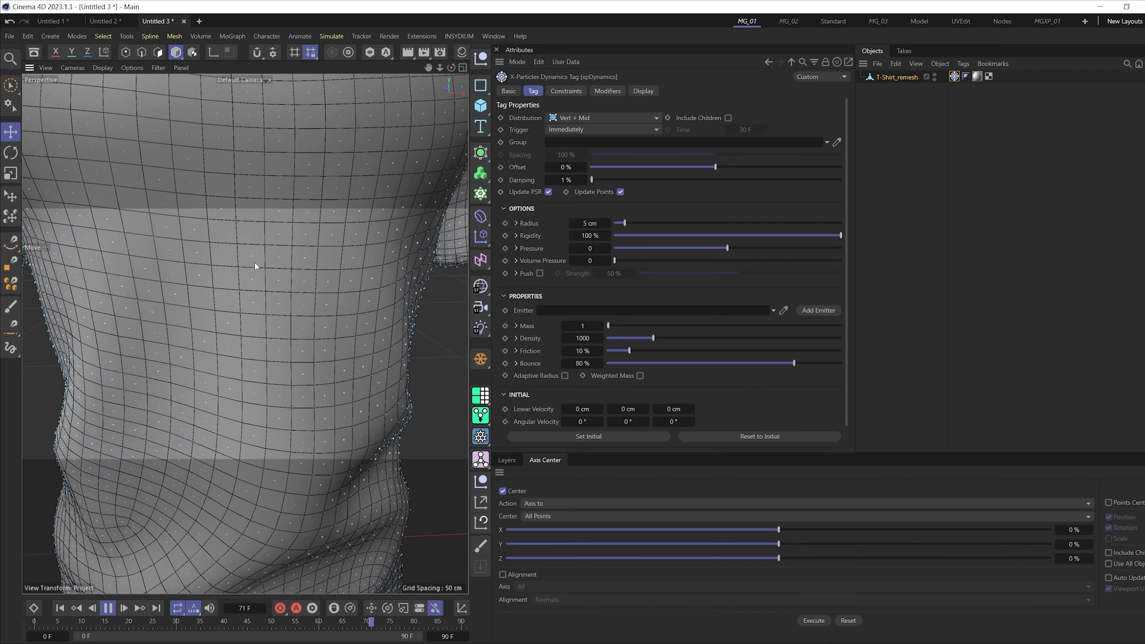
scroll(254, 266, "down", 8)
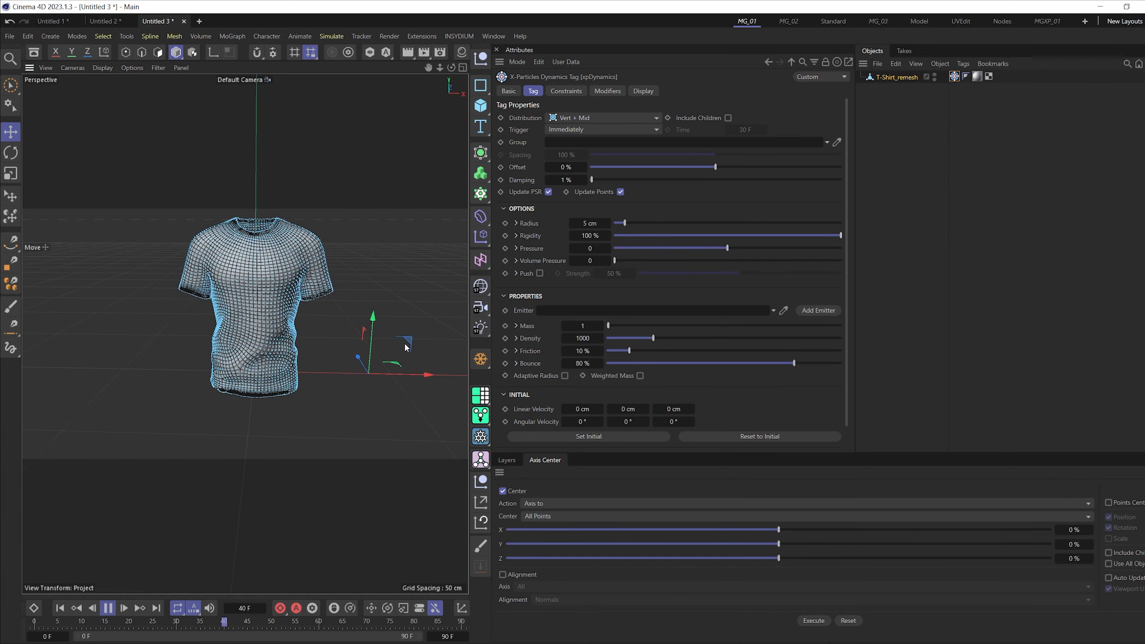
- Add an xpGravity motion modifier to the scene
left_click(459, 37)
mouse_move(473, 72)
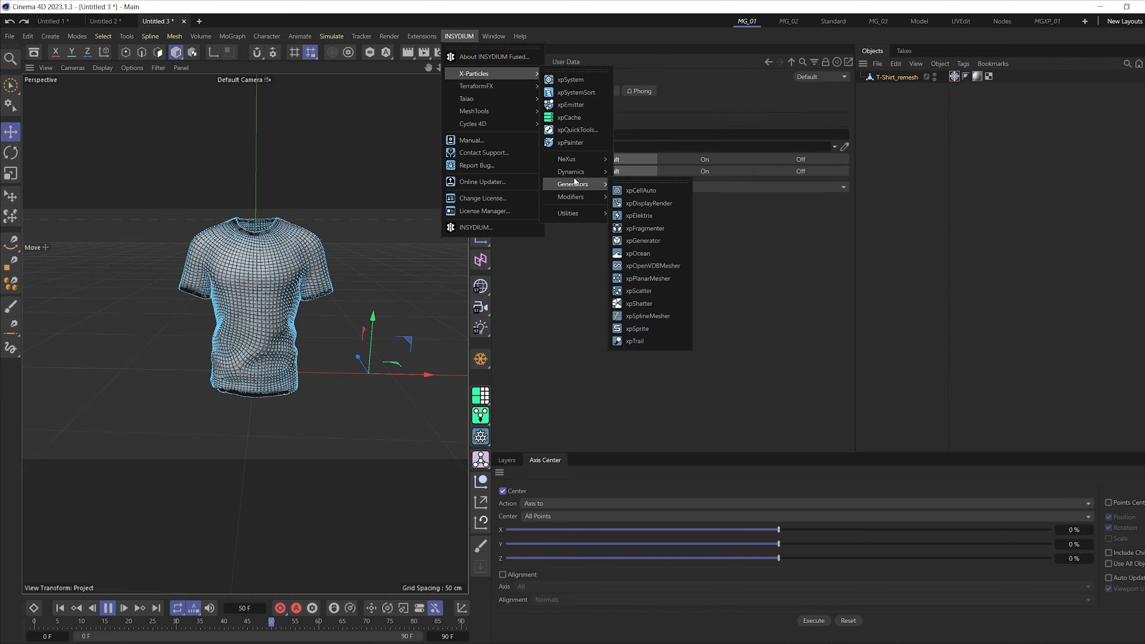
mouse_move(578, 198)
mouse_move(630, 214)
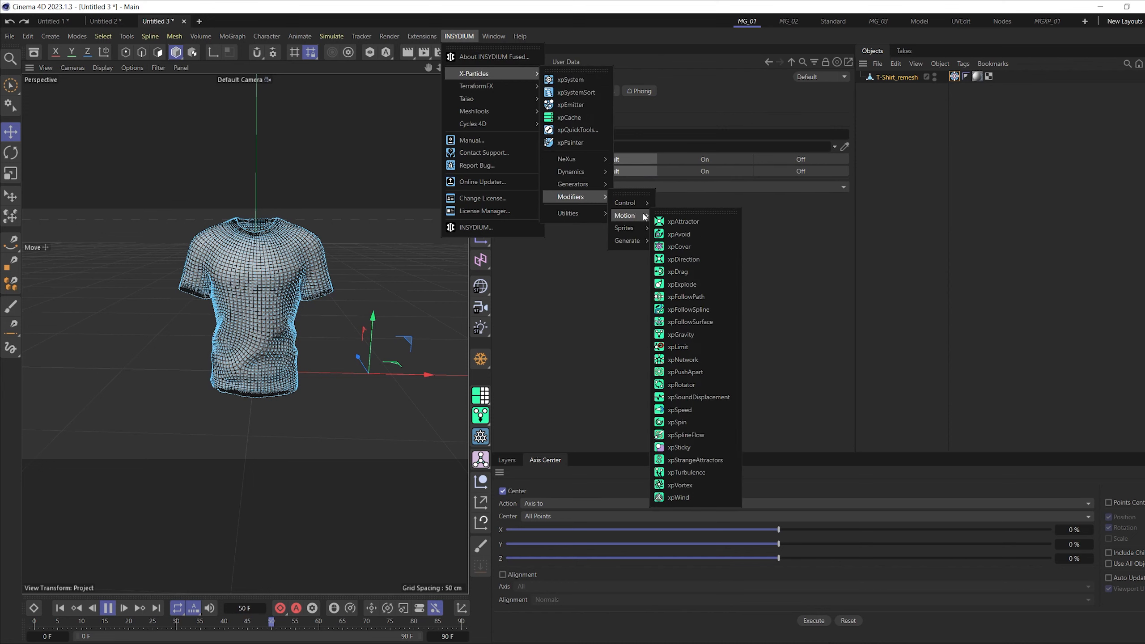
left_click(697, 332)
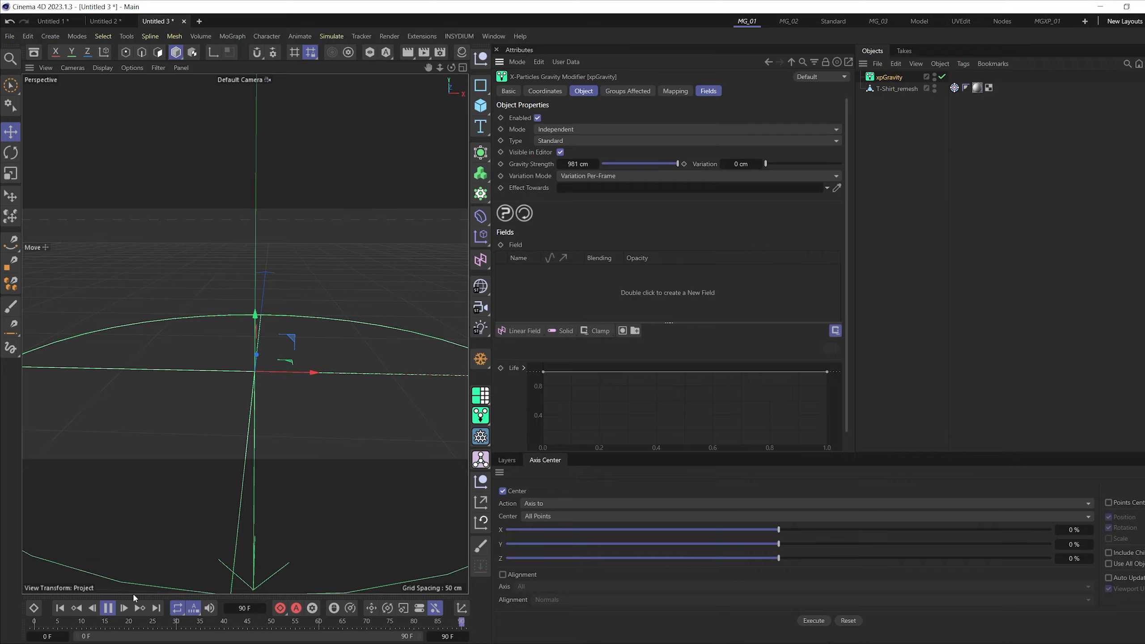
- Replay the simulation from the first frame to check how gravity affects the shirt, and rewind it
left_click(112, 609)
left_click(60, 608)
left_click(106, 609)
left_click(60, 609)
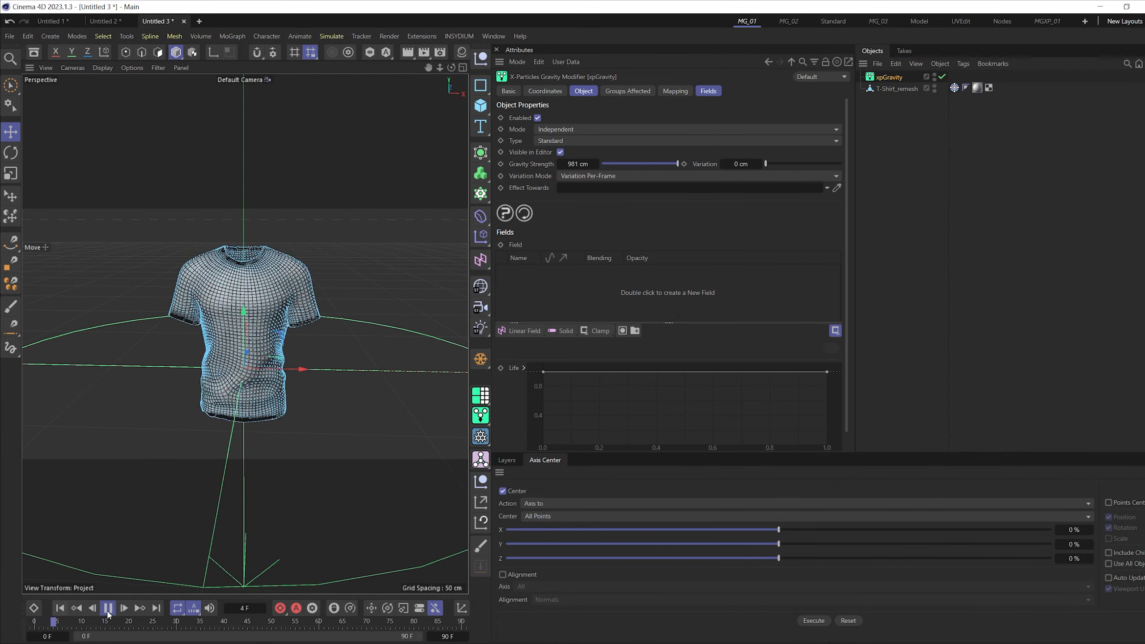
left_click(108, 609)
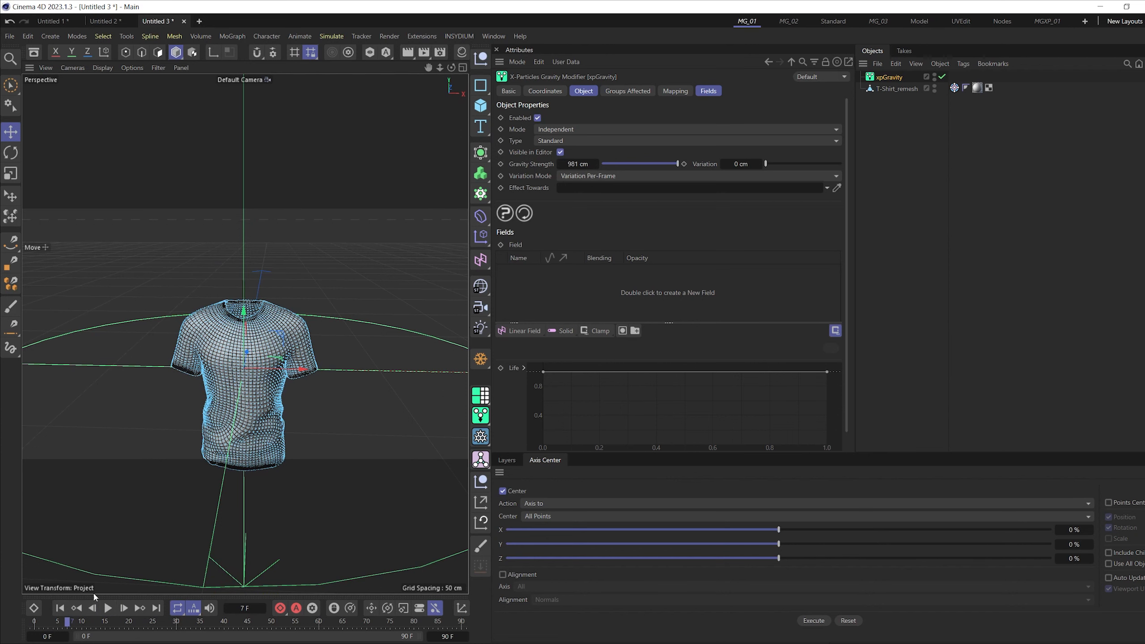
left_click(61, 608)
- Add a Plane as a floor and lower it beneath the T-shirt's hem
left_click_drag(481, 112, 523, 146)
scroll(265, 360, "down", 5)
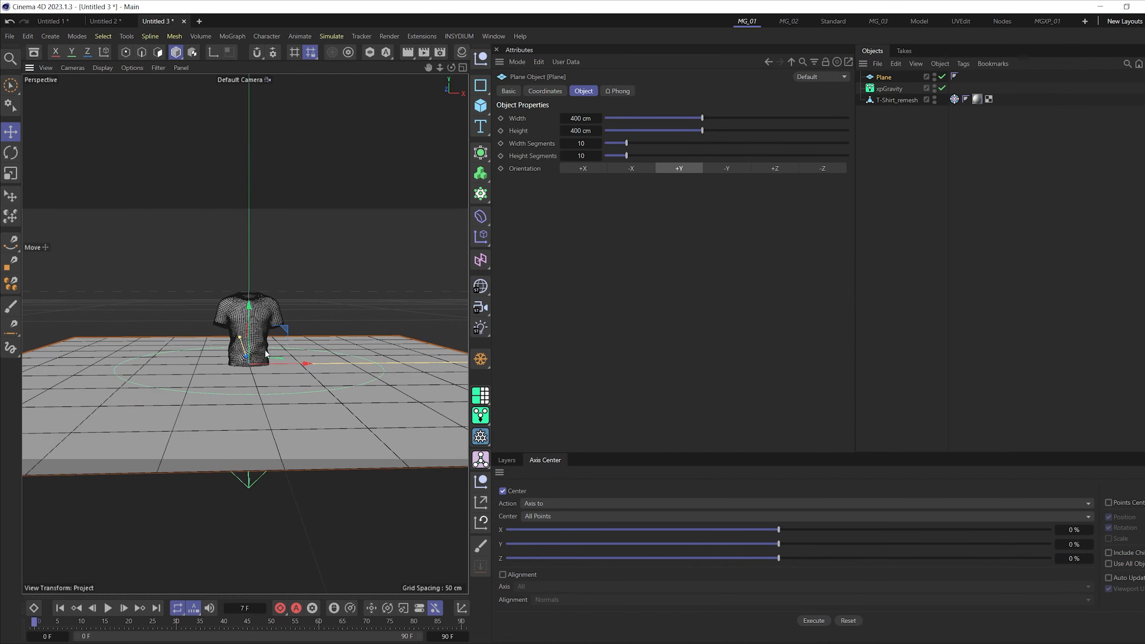
key("e")
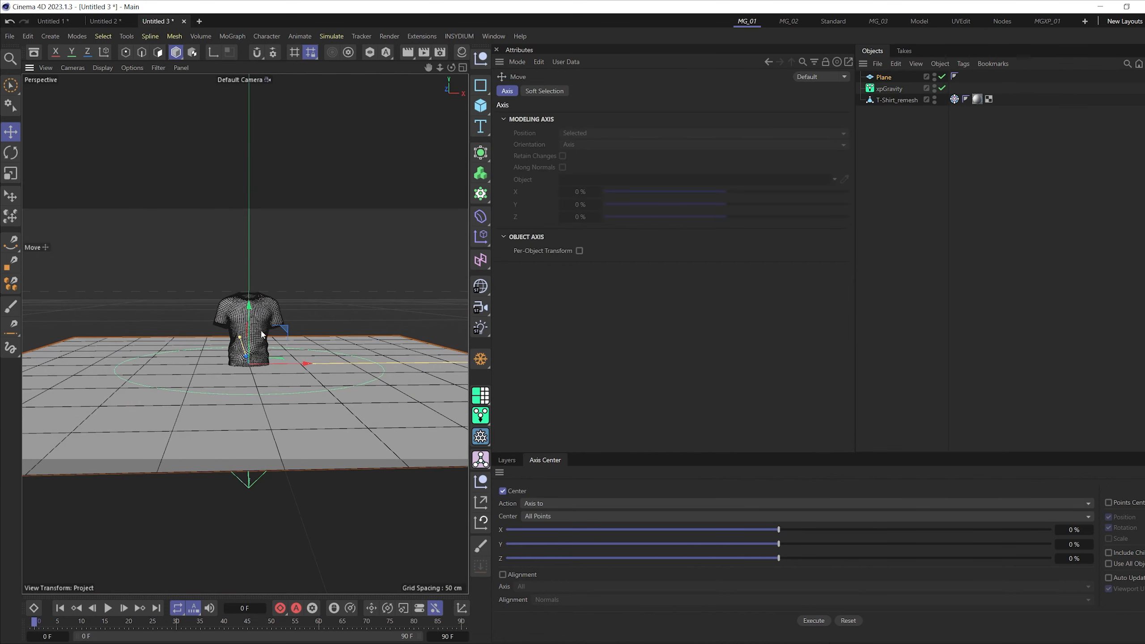
scroll(247, 323, "up", 5)
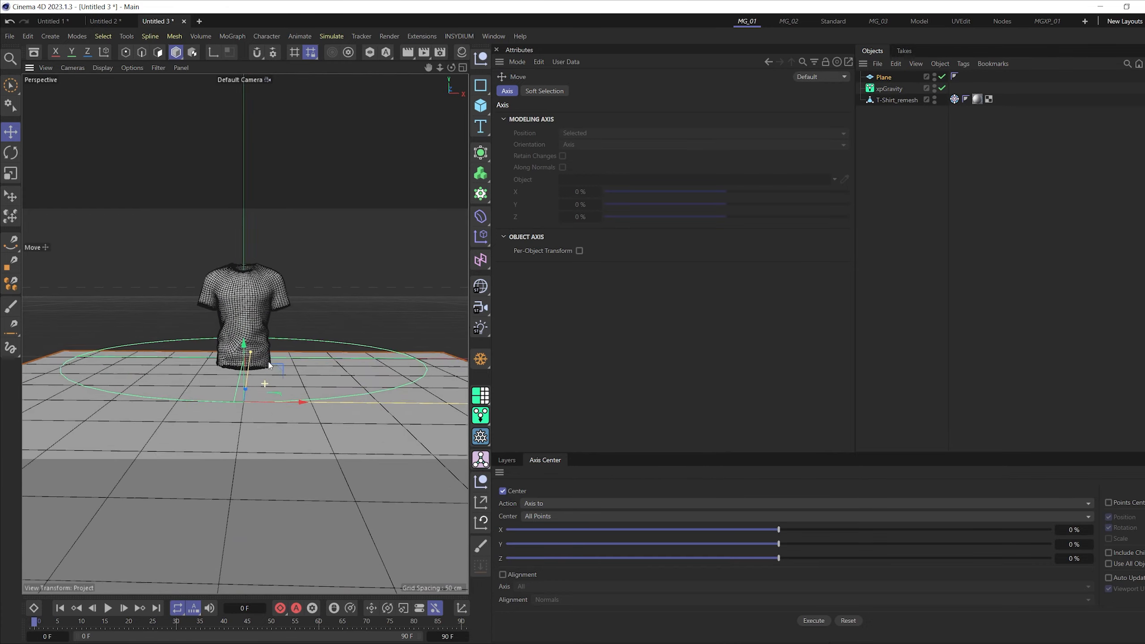
scroll(269, 363, "up", 4)
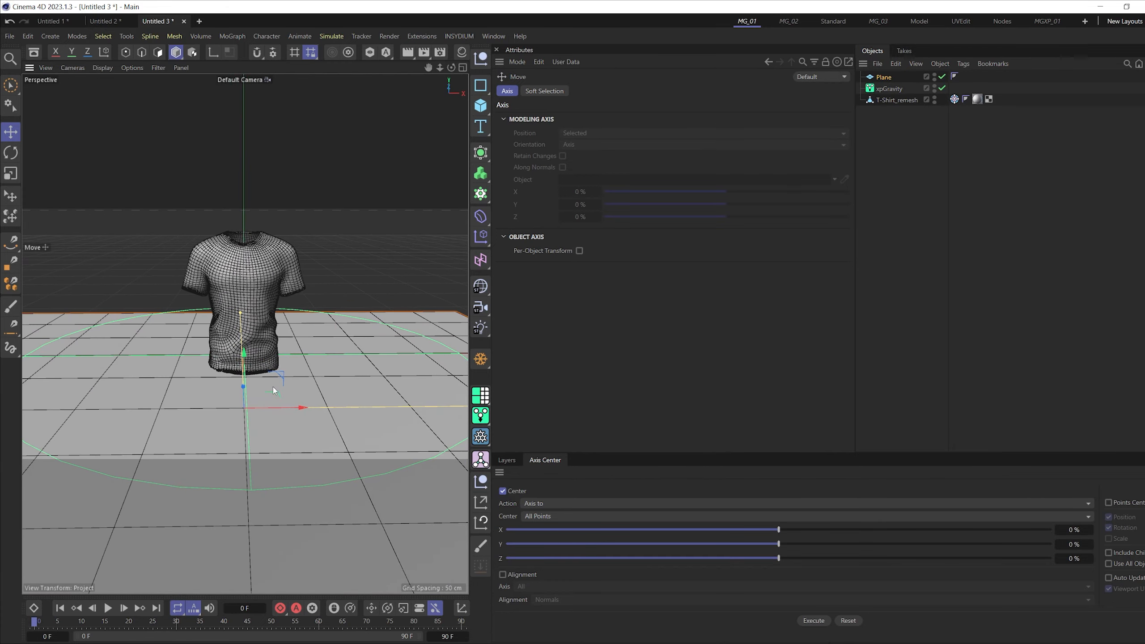
- Play the simulation to check how the shirt falls onto the floor plane, and rewind to the start
left_click(107, 608)
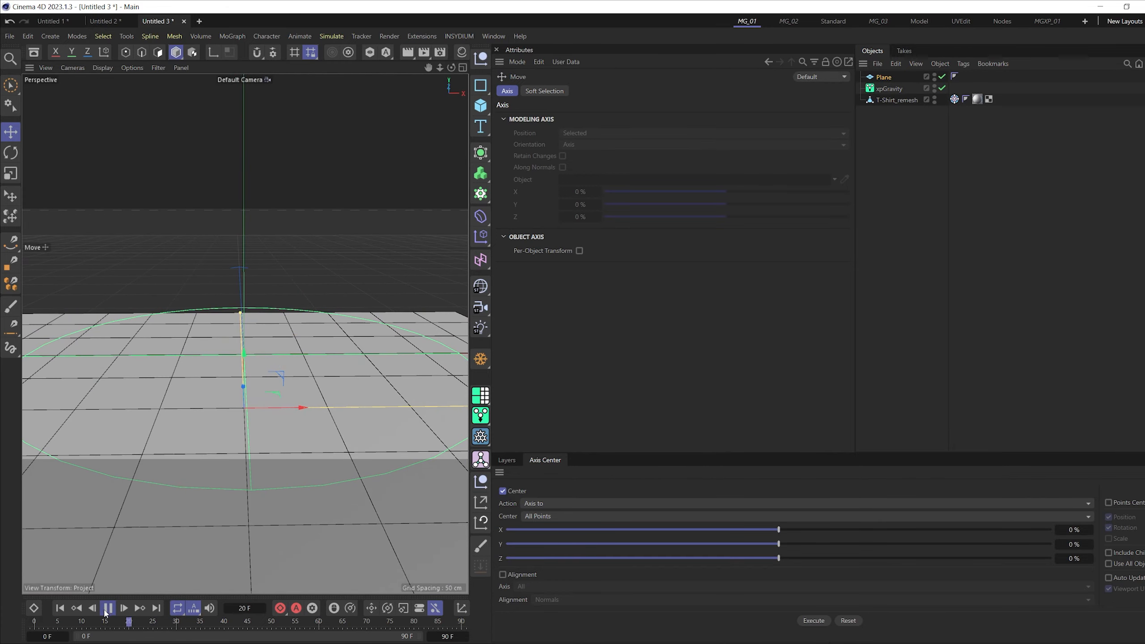
left_click(64, 607)
left_click(104, 610)
left_click(104, 610)
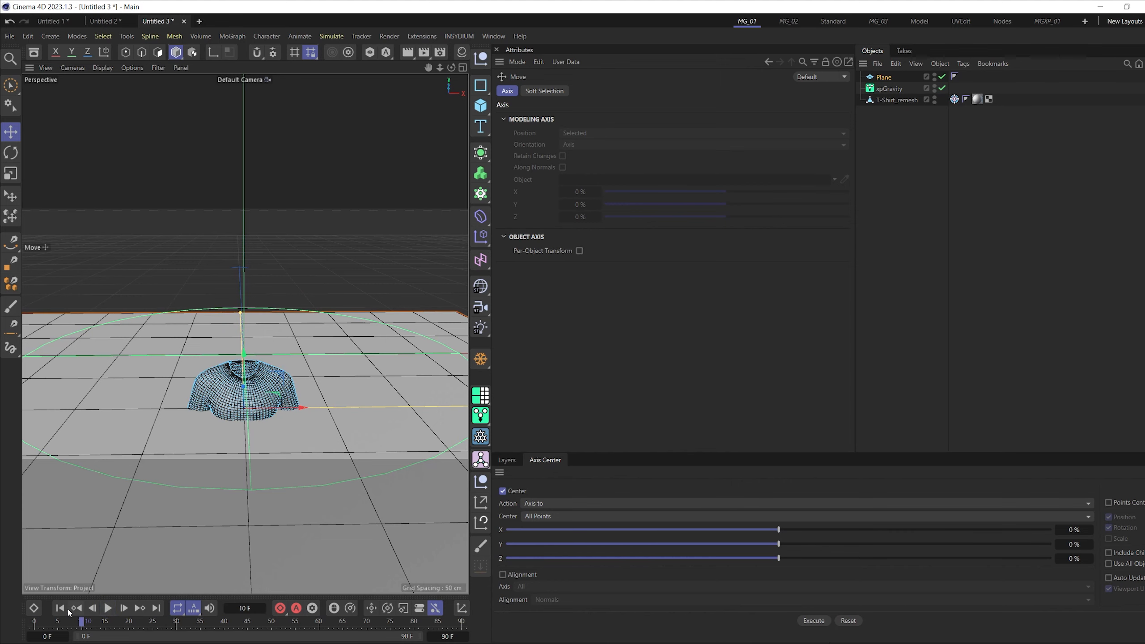
left_click(66, 606)
- Add an xpCollider tag to the floor Plane
scroll(256, 442, "down", 4)
left_click(202, 408)
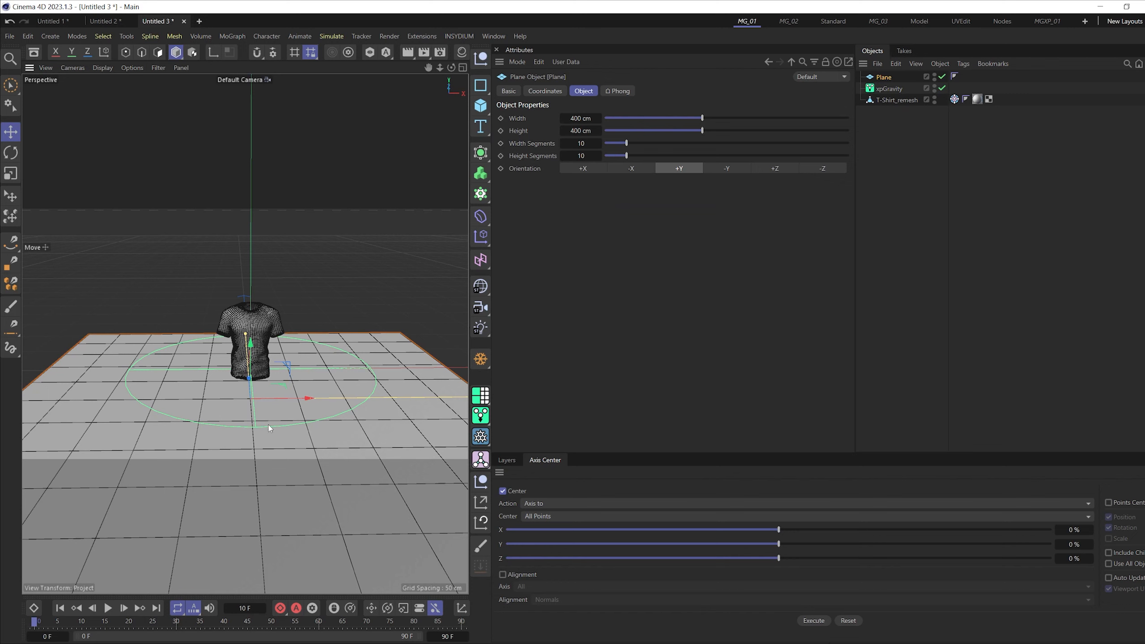
mouse_move(915, 113)
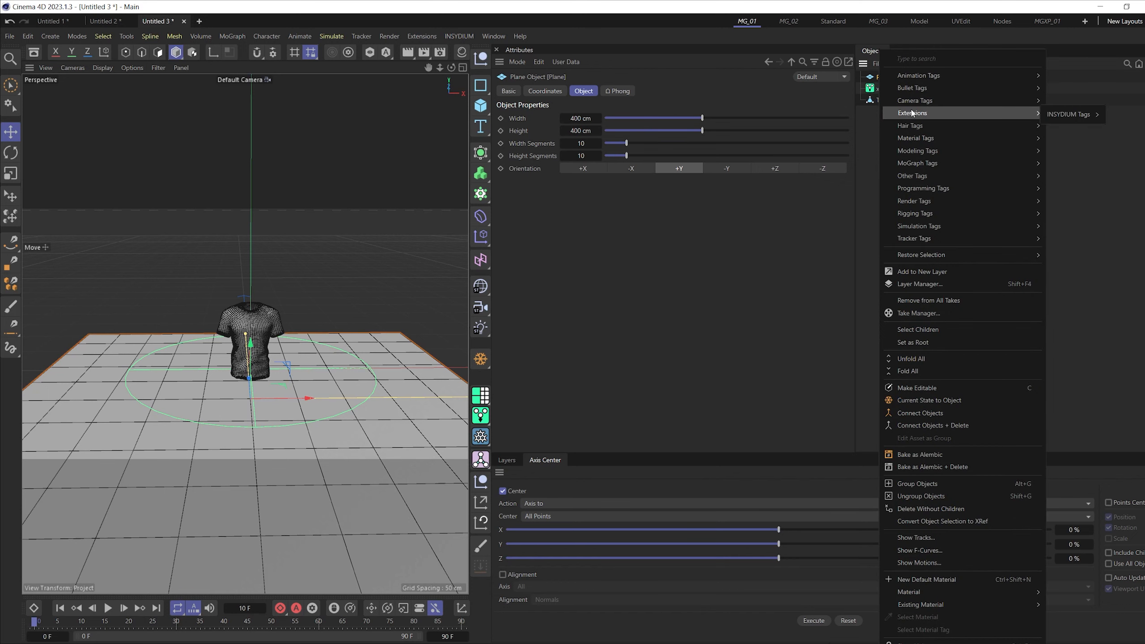
mouse_move(1073, 114)
left_click(984, 180)
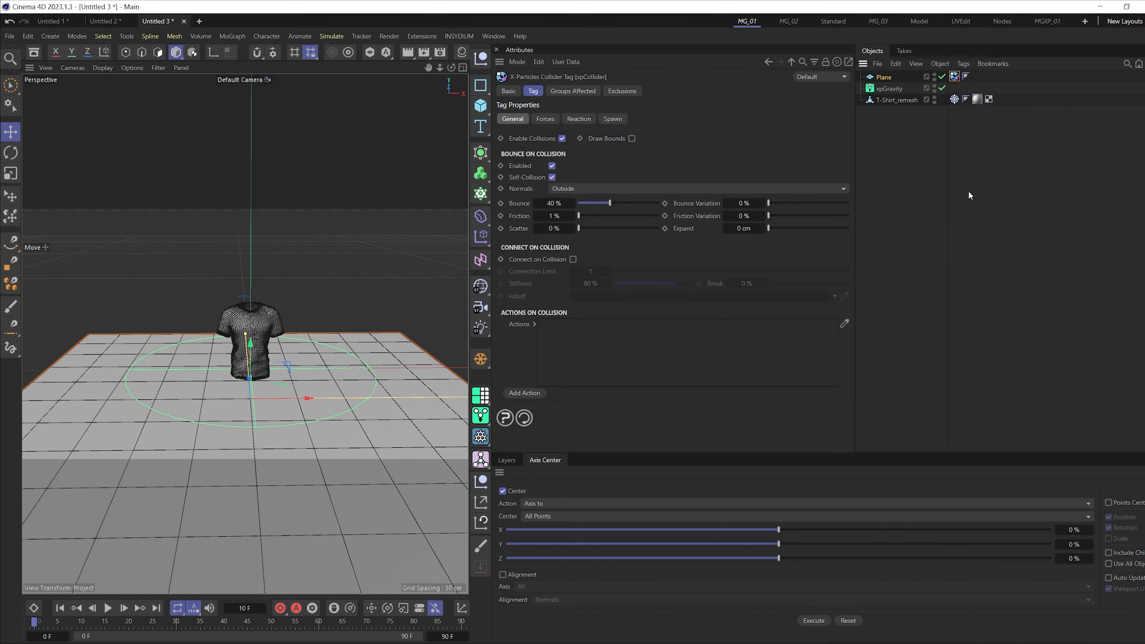
- Play the simulation to examine the shirt colliding with the floor Plane, and return to the first frame
left_click(107, 607)
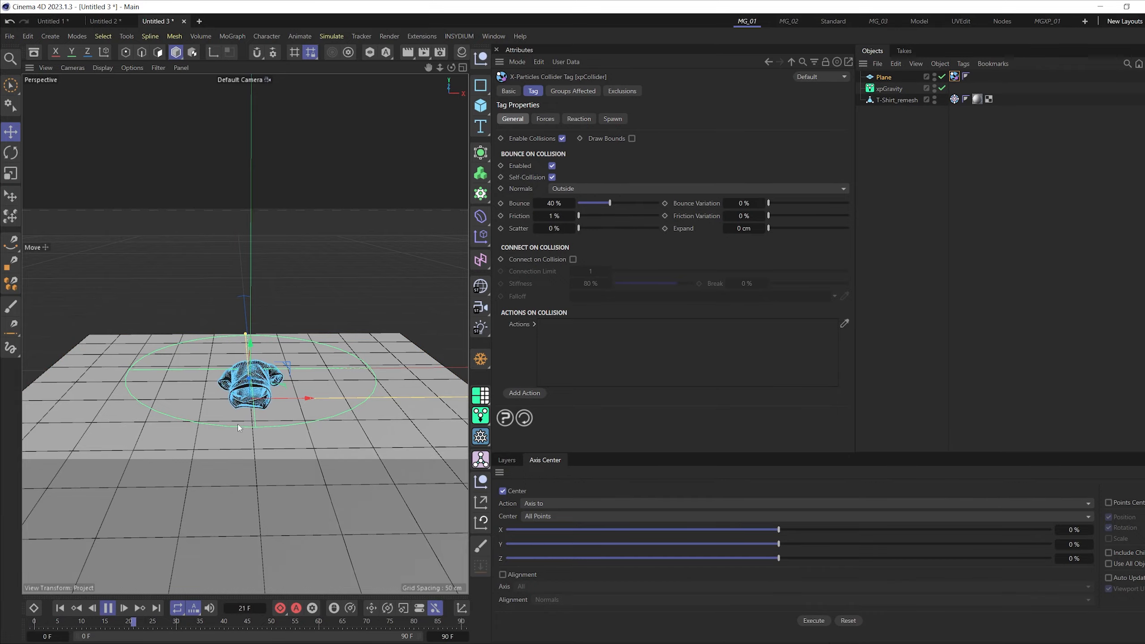
scroll(271, 358, "up", 3)
scroll(271, 358, "down", 3)
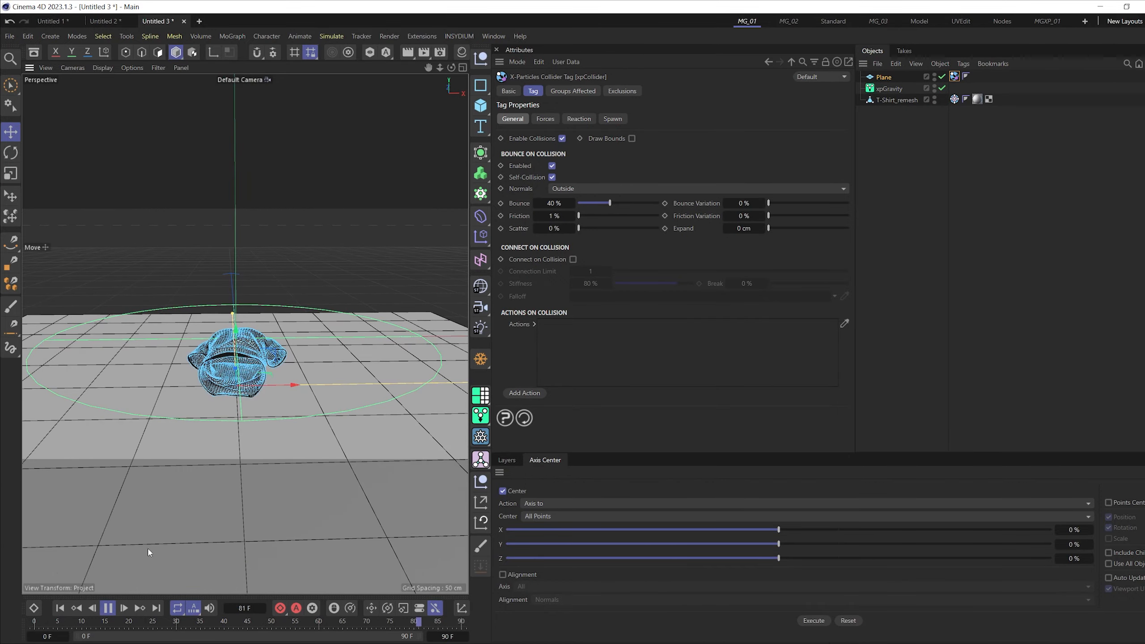
left_click(61, 610)
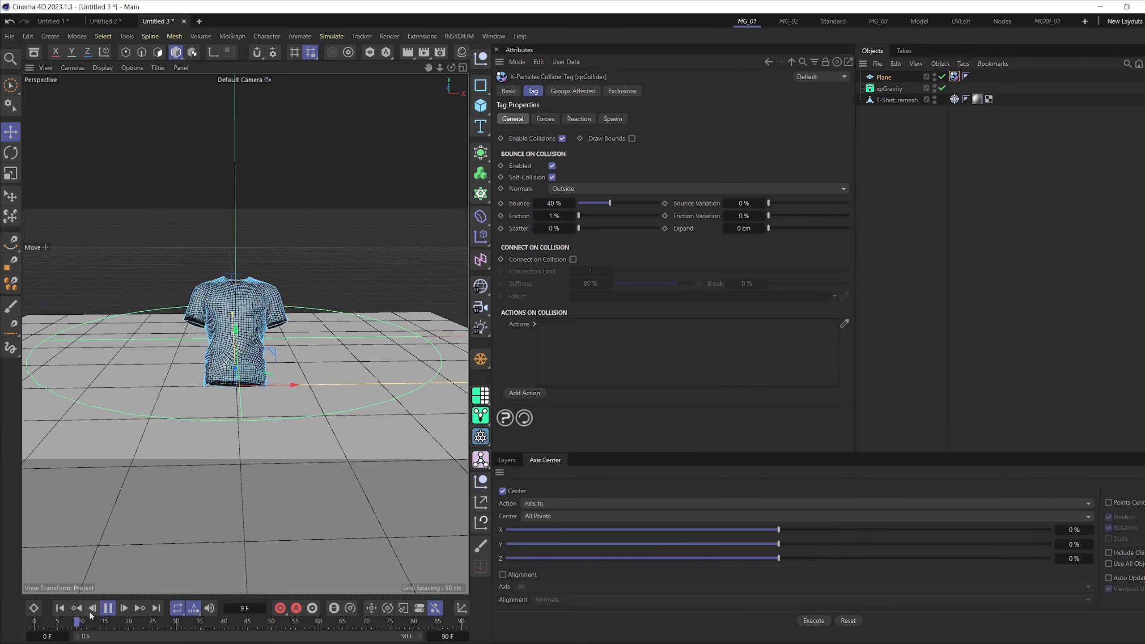
key("F8")
left_click(60, 610)
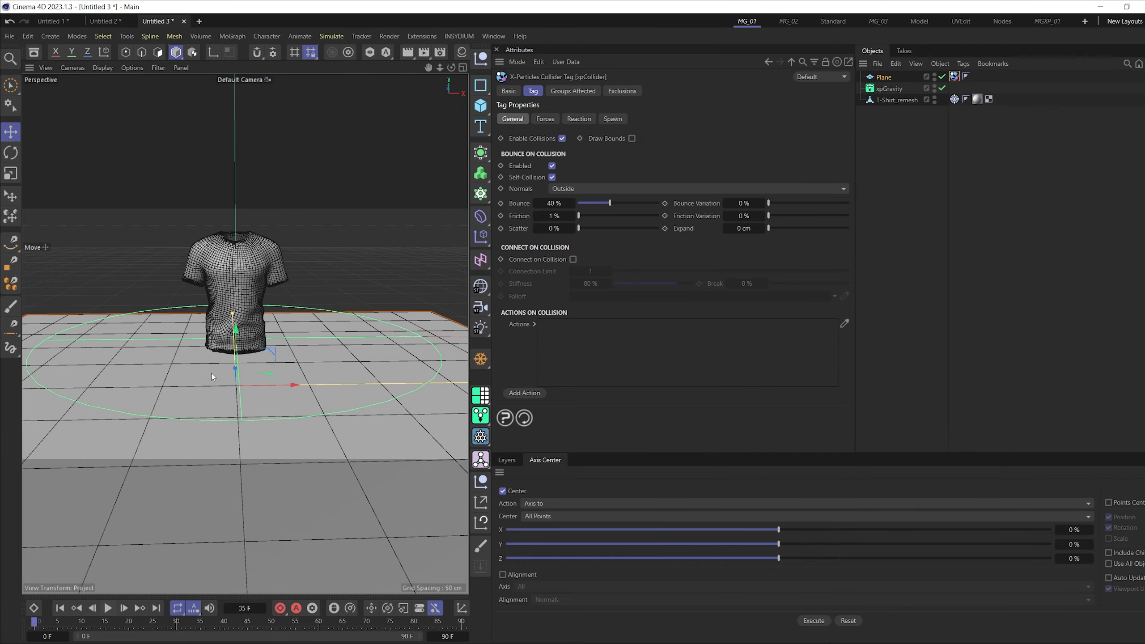
- View the shirt from closer and replay its drop onto the floor to study how it collapses, and rewind
left_click_drag(211, 372, 258, 317, "alt")
scroll(258, 317, "up", 3)
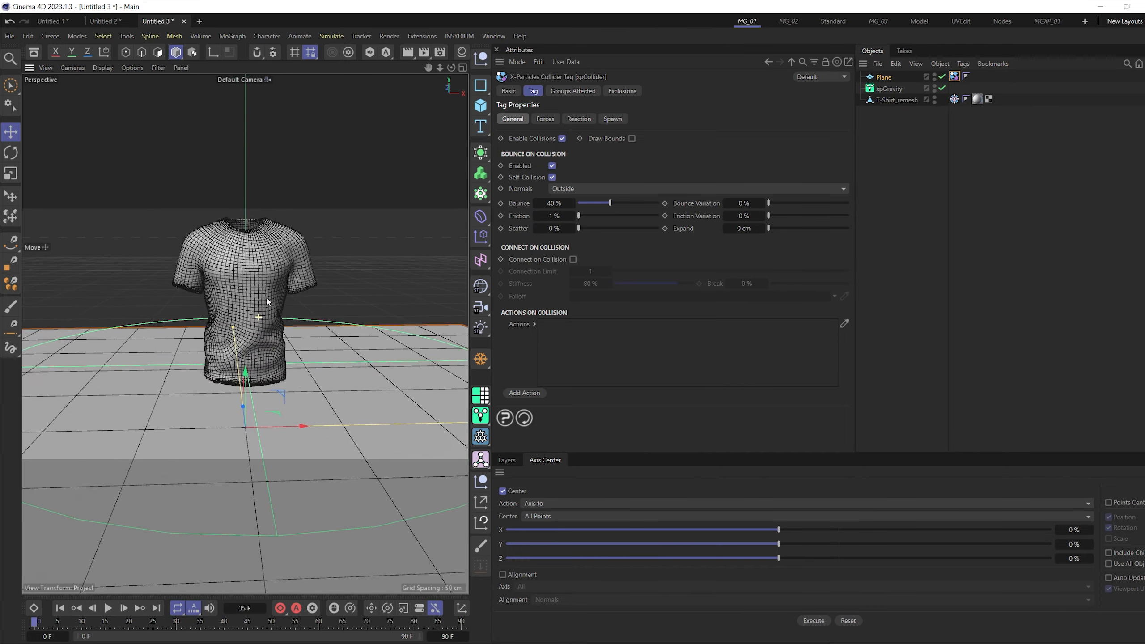
scroll(267, 301, "up", 1)
scroll(267, 351, "down", 3)
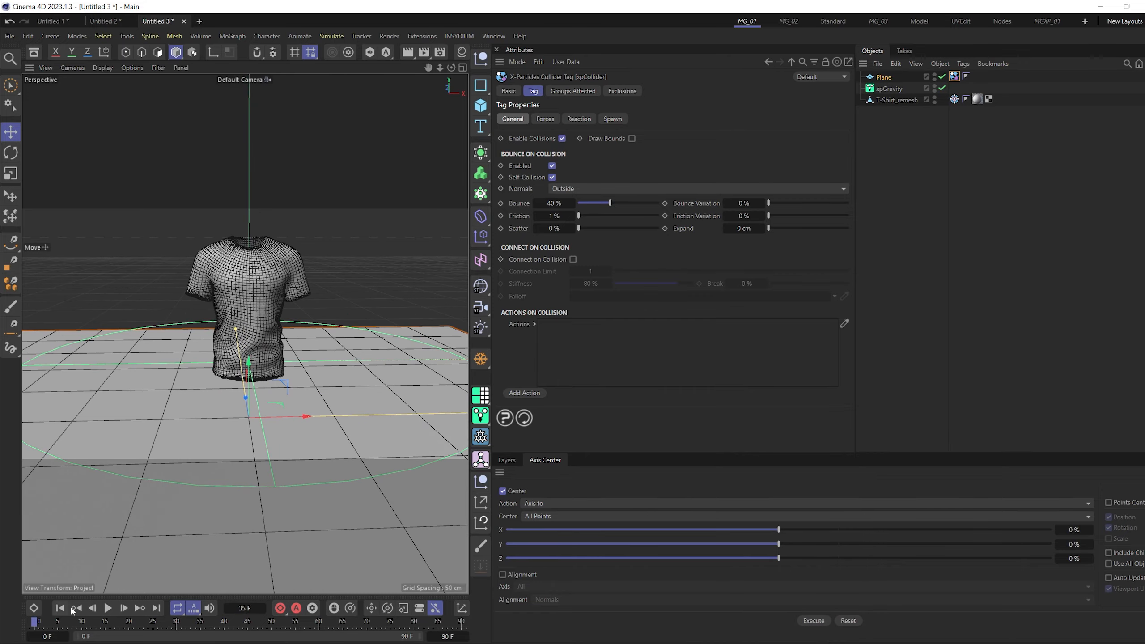
left_click(108, 608)
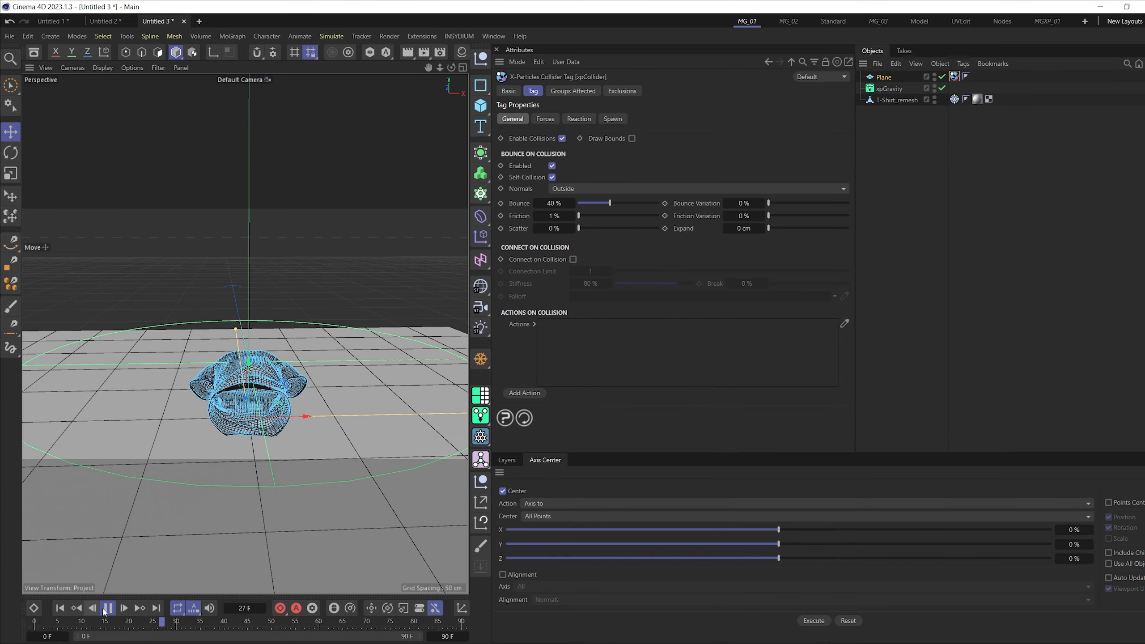
left_click(60, 609)
left_click(107, 609)
left_click(60, 608)
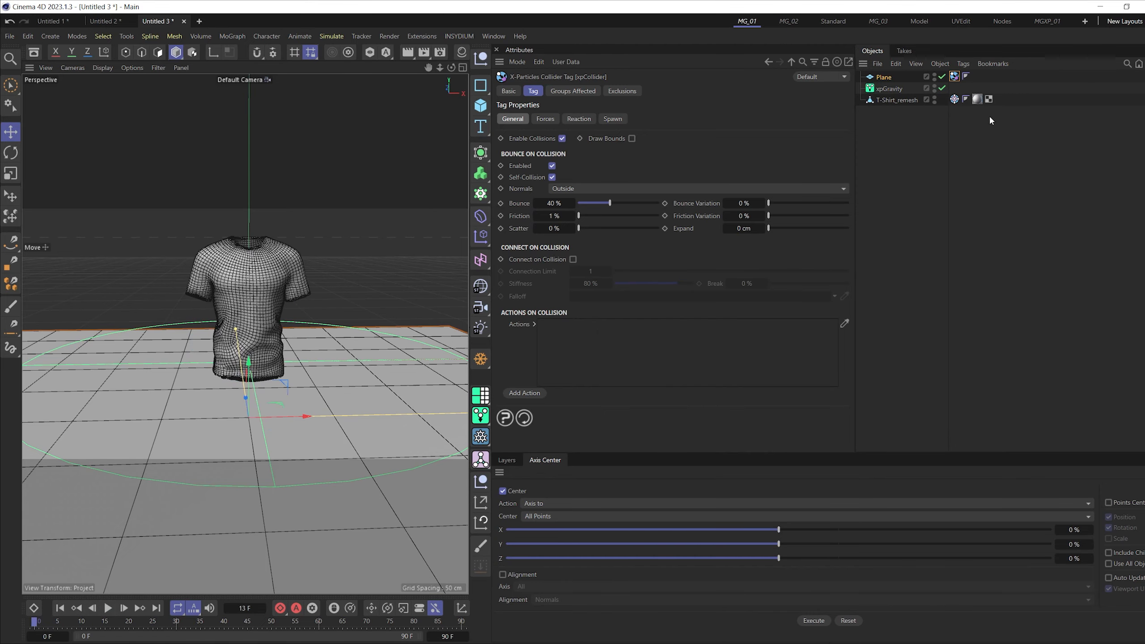
- Set the Rigidity of the shirt's xpDynamics tag to 0 %, play the simulation to check its collapse from several angles, and rewind
left_click(954, 98)
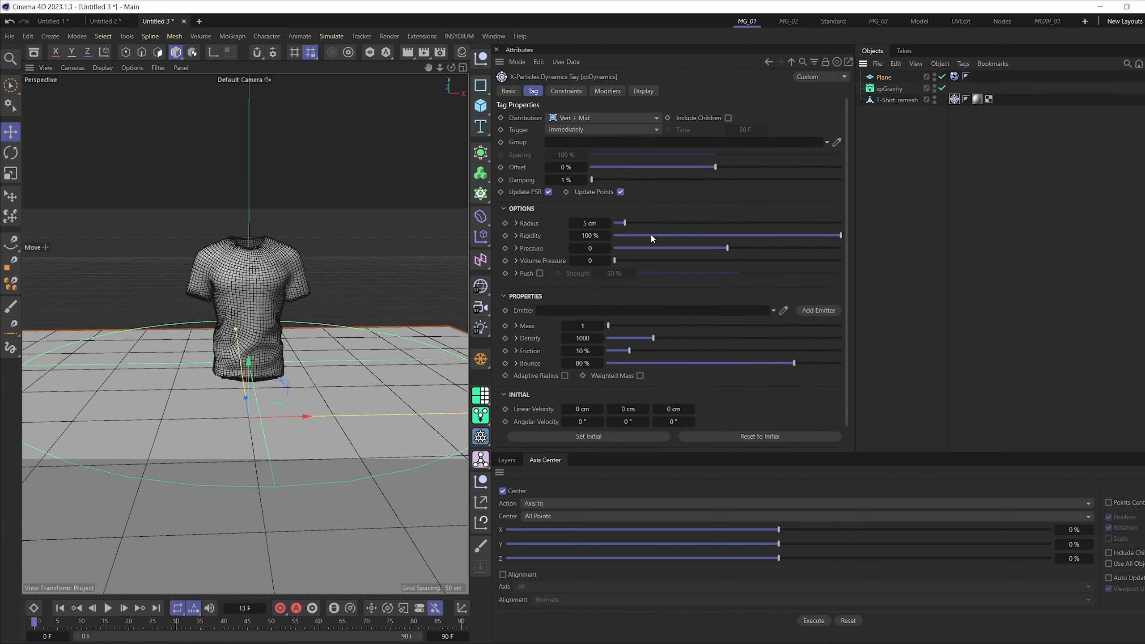
left_click_drag(651, 235, 485, 299)
left_click(109, 608)
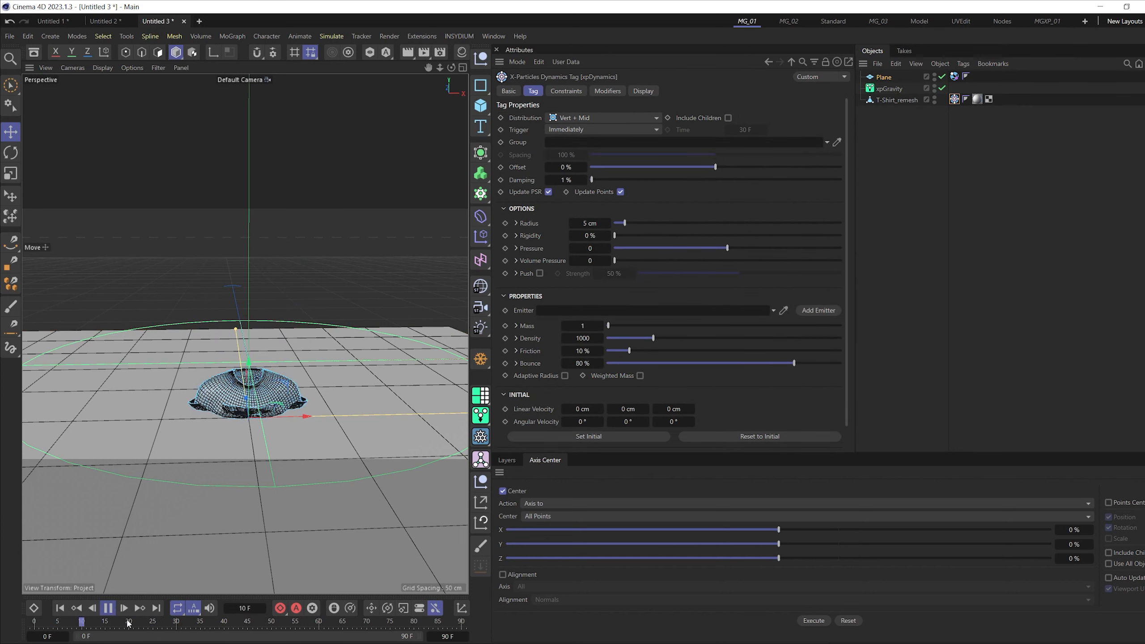
left_click_drag(291, 410, 240, 416, "alt")
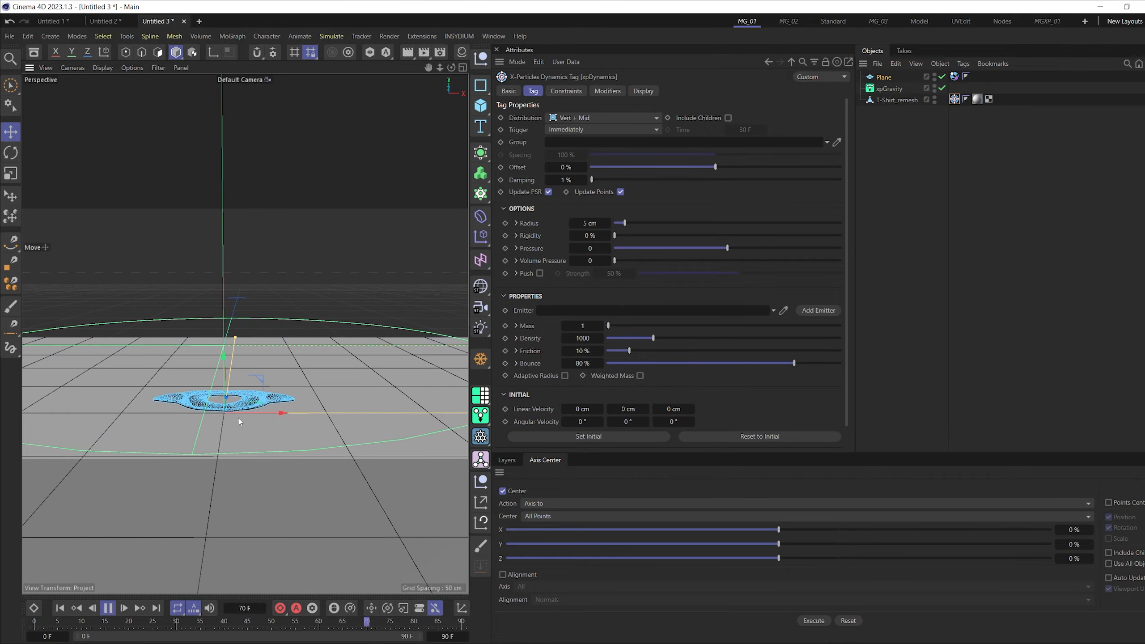
mouse_move(240, 416)
right_mouse_down("alt")
mouse_move(260, 403)
mouse_move(251, 407)
right_mouse_up("alt")
left_click_drag(256, 416, 249, 414, "alt")
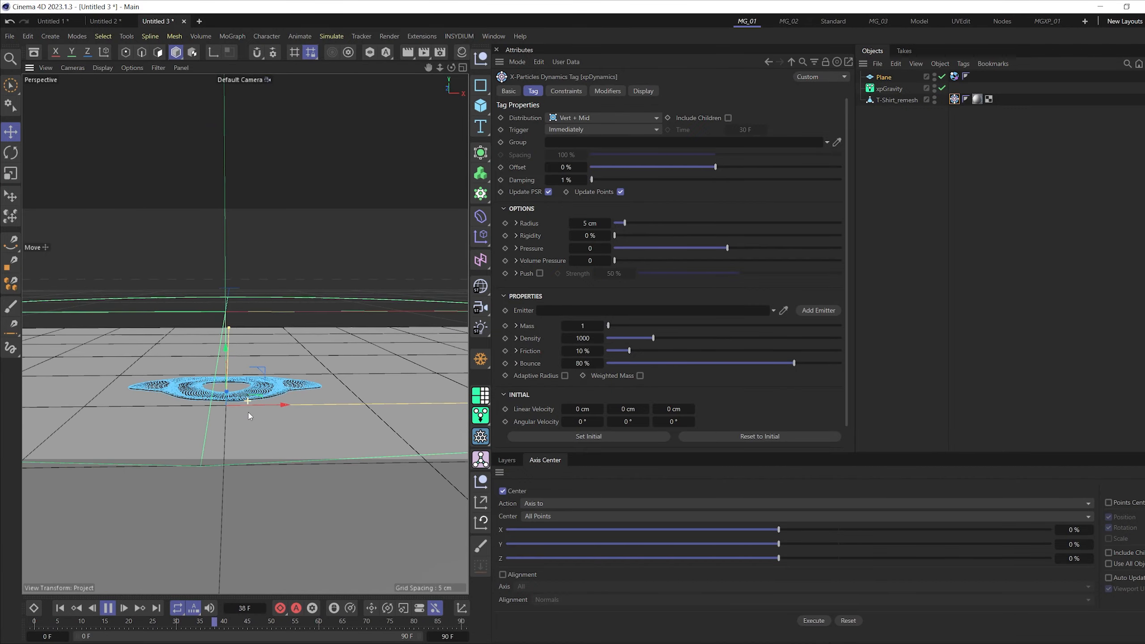
right_click_drag(248, 415, 228, 417, "alt")
left_click(60, 608)
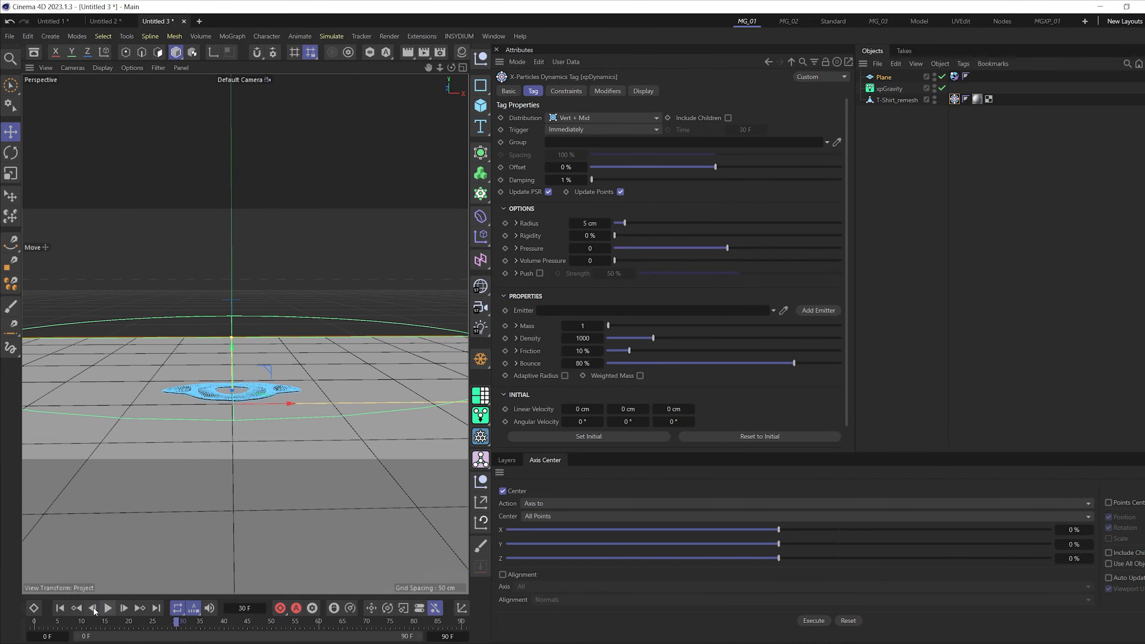
left_click(108, 608)
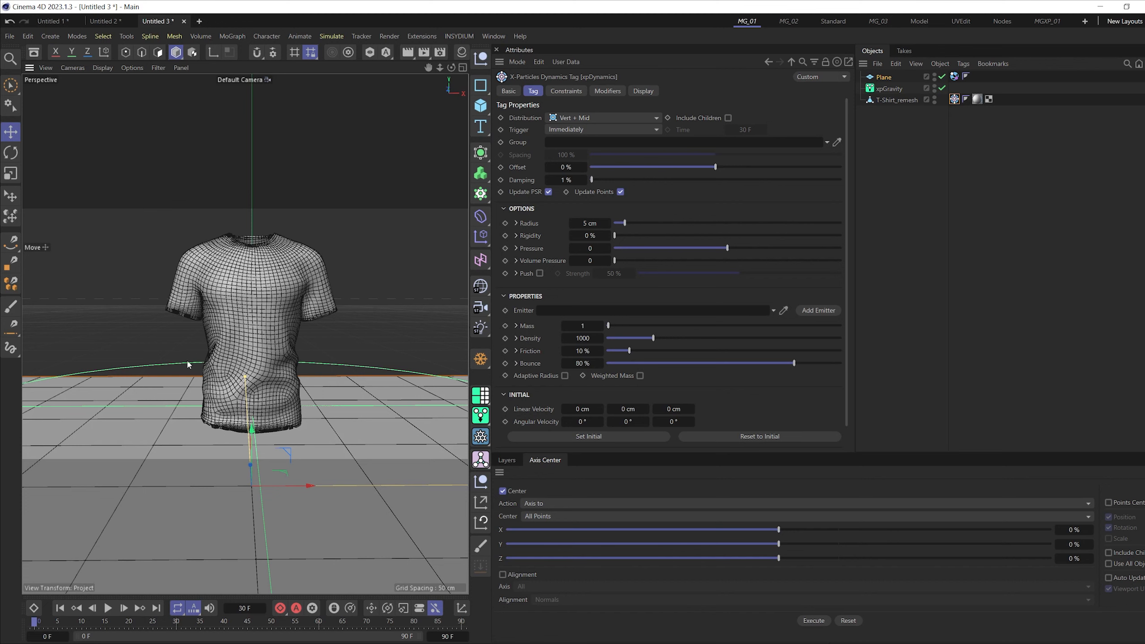
left_click_drag(262, 355, 260, 352, "alt")
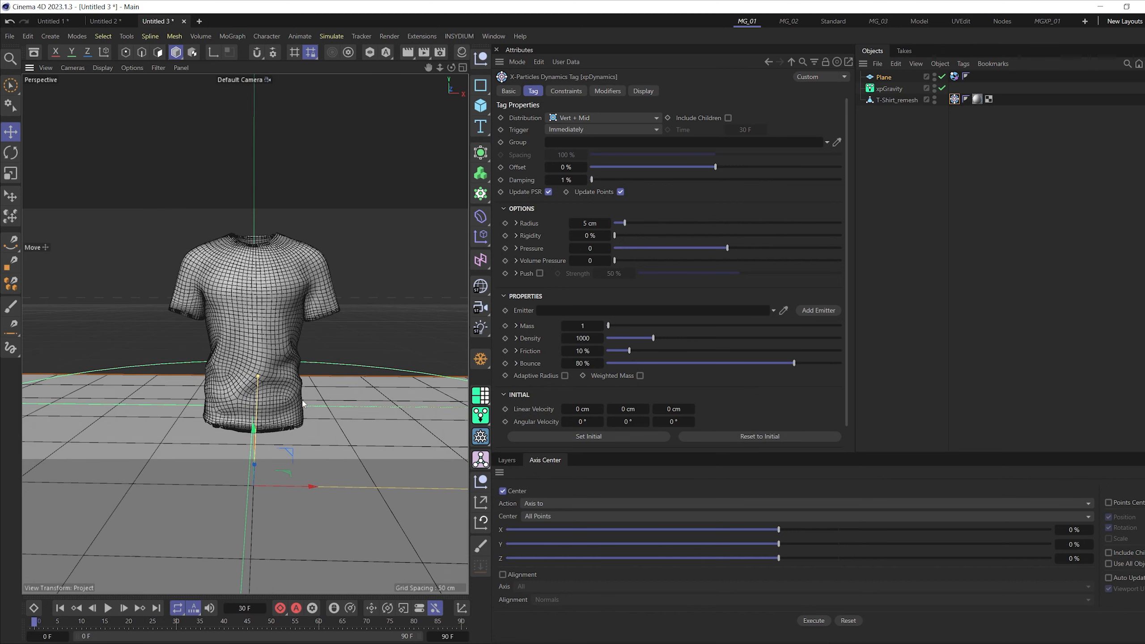
- Select the points at the end of T-Shirt_remesh's left-hand sleeve, as seen from the front, with Rectangle Selection
left_click(893, 101)
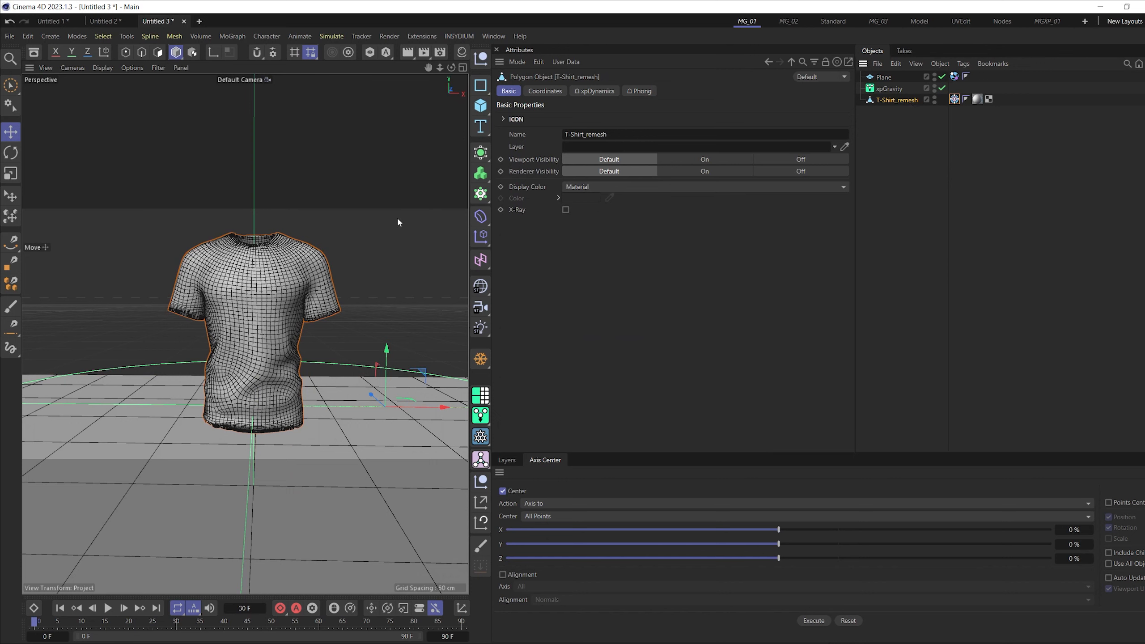
left_click(126, 53)
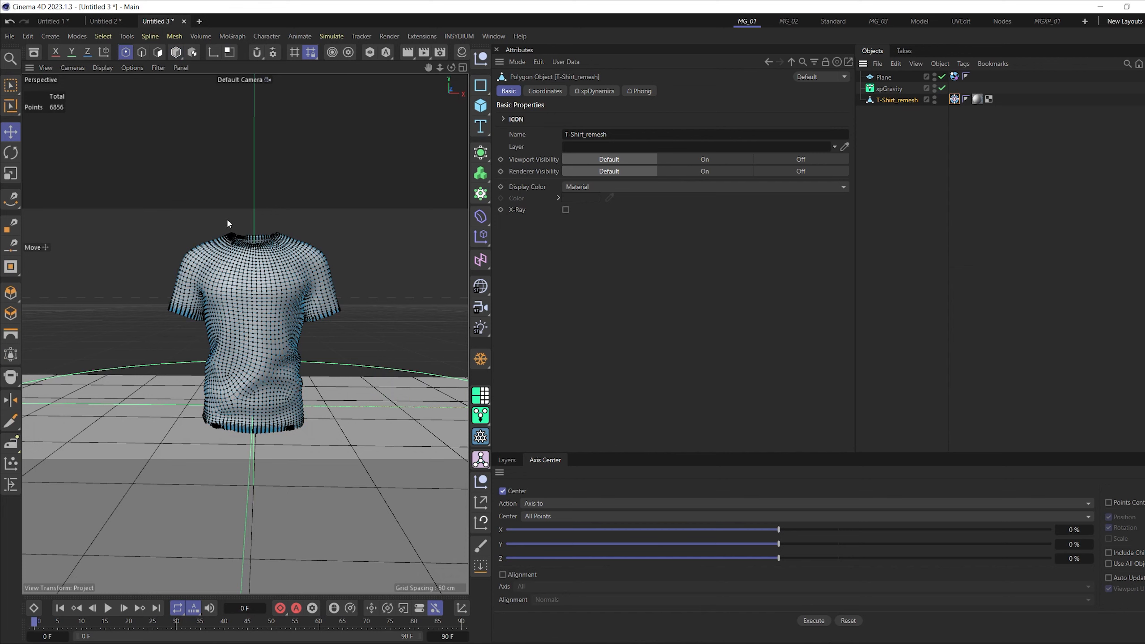
left_click(157, 52)
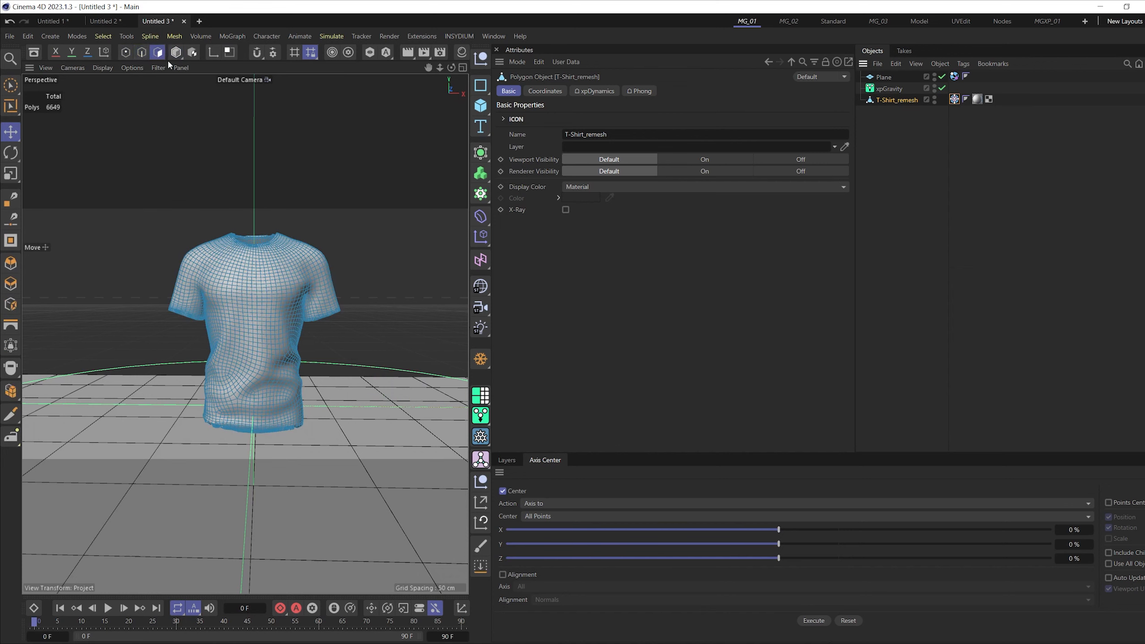
left_click(127, 54)
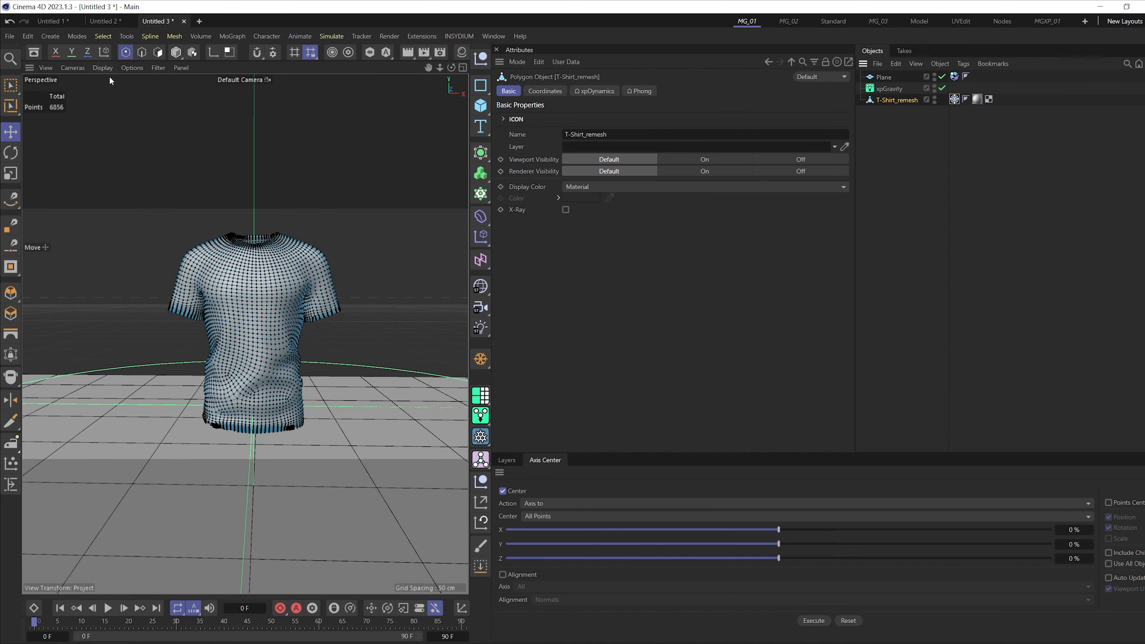
left_click(14, 91)
left_click(50, 126)
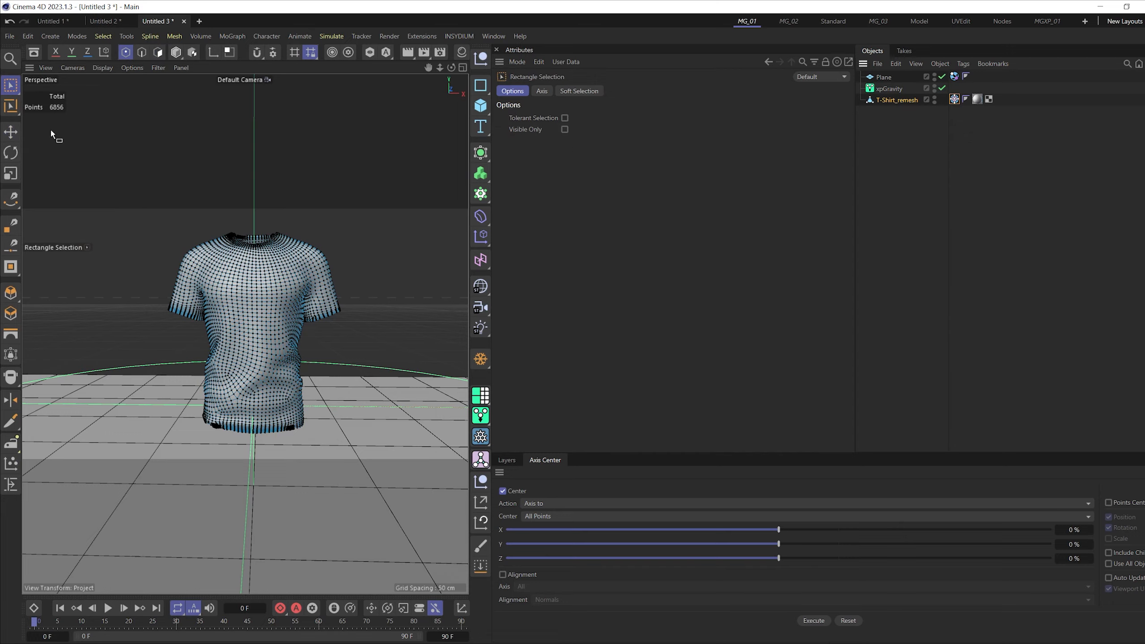
left_click_drag(162, 302, 180, 324)
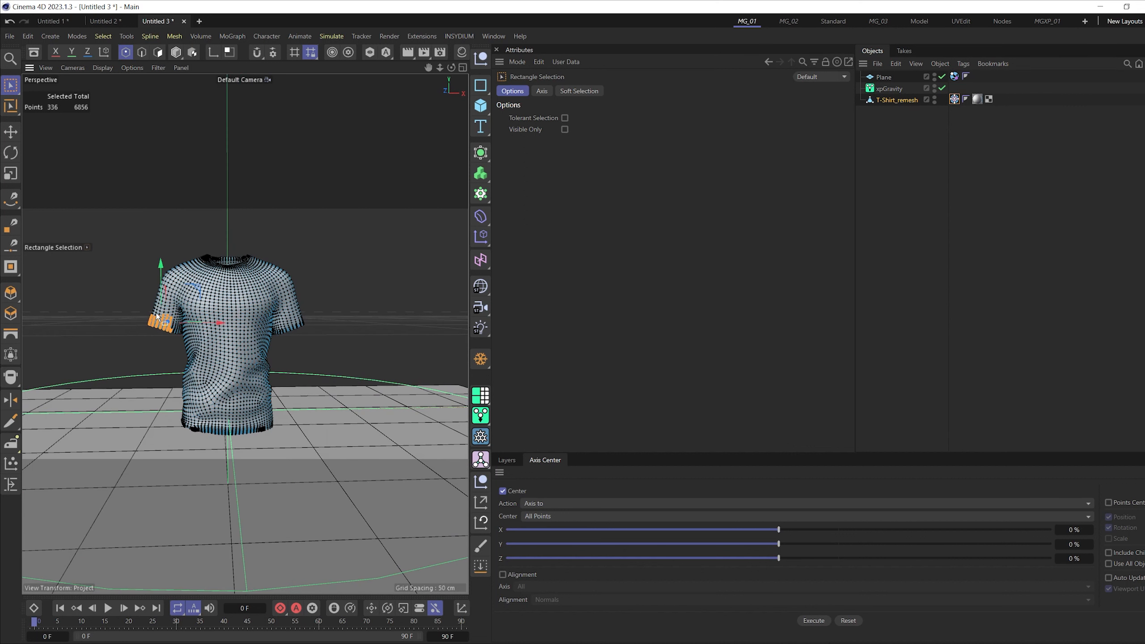
- Create a vertex map from the selected sleeve points with Set Vertex Weight
left_click(103, 37)
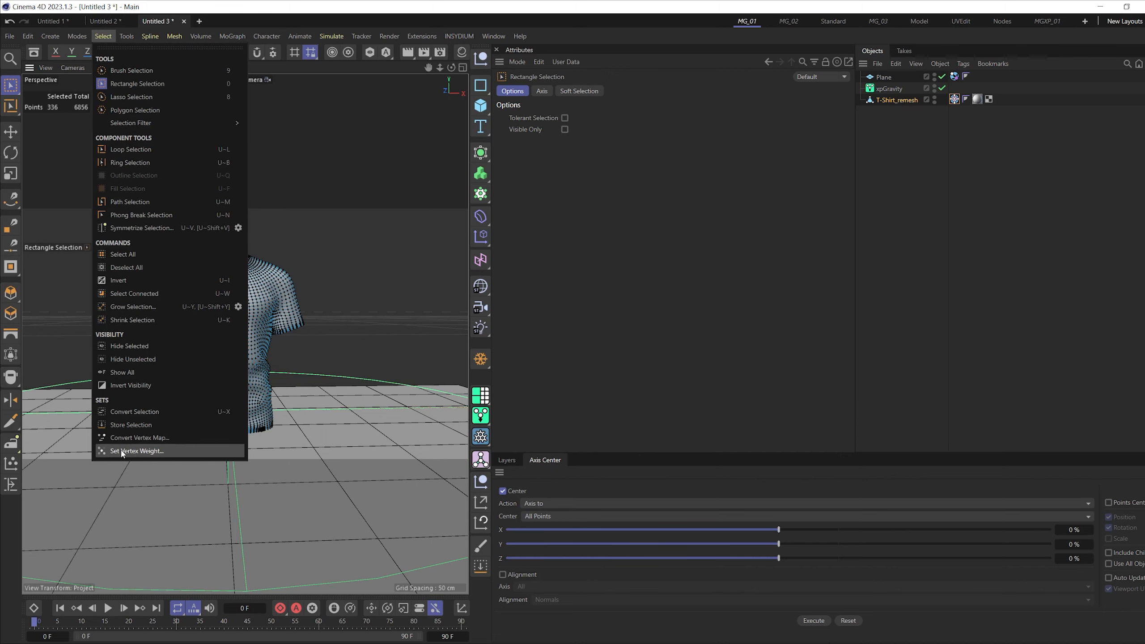
left_click(135, 450)
left_click(111, 469)
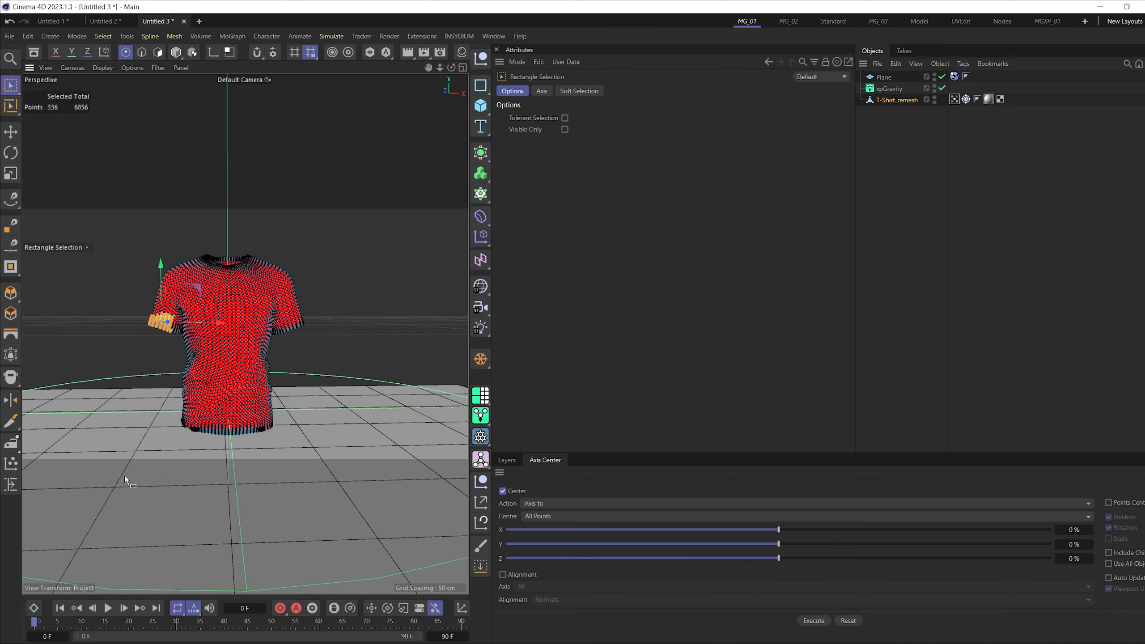
scroll(178, 269, "up", 4)
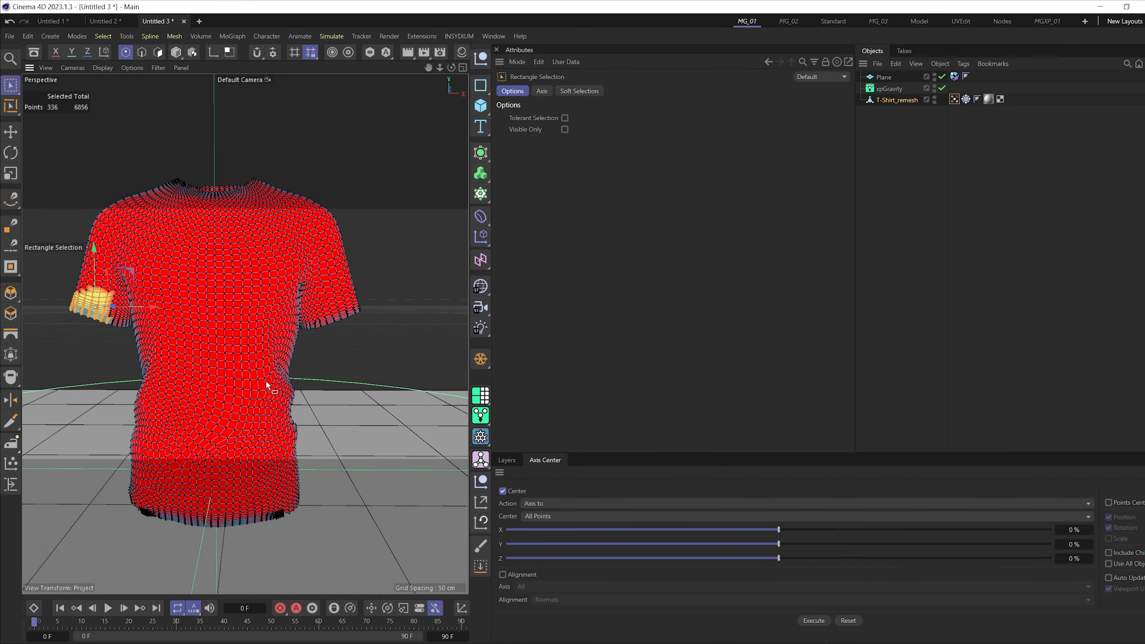
scroll(182, 333, "down", 3)
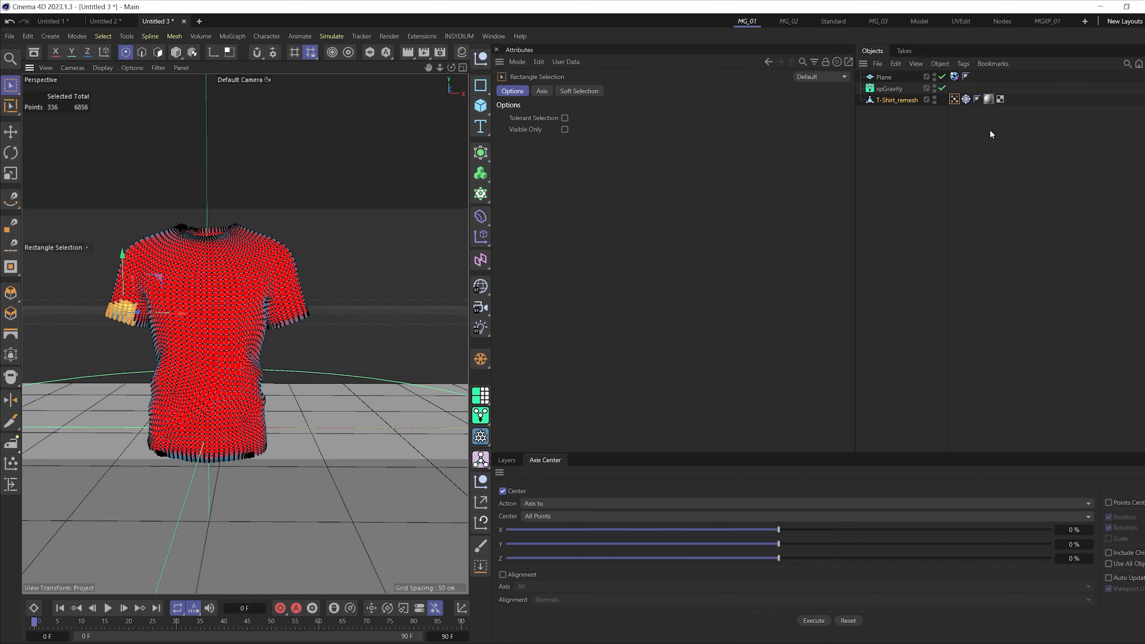
- Enable Use Fields on the shirt's Vertex Map tag and set its Freeze layer's Mode to Grow
left_click(954, 99)
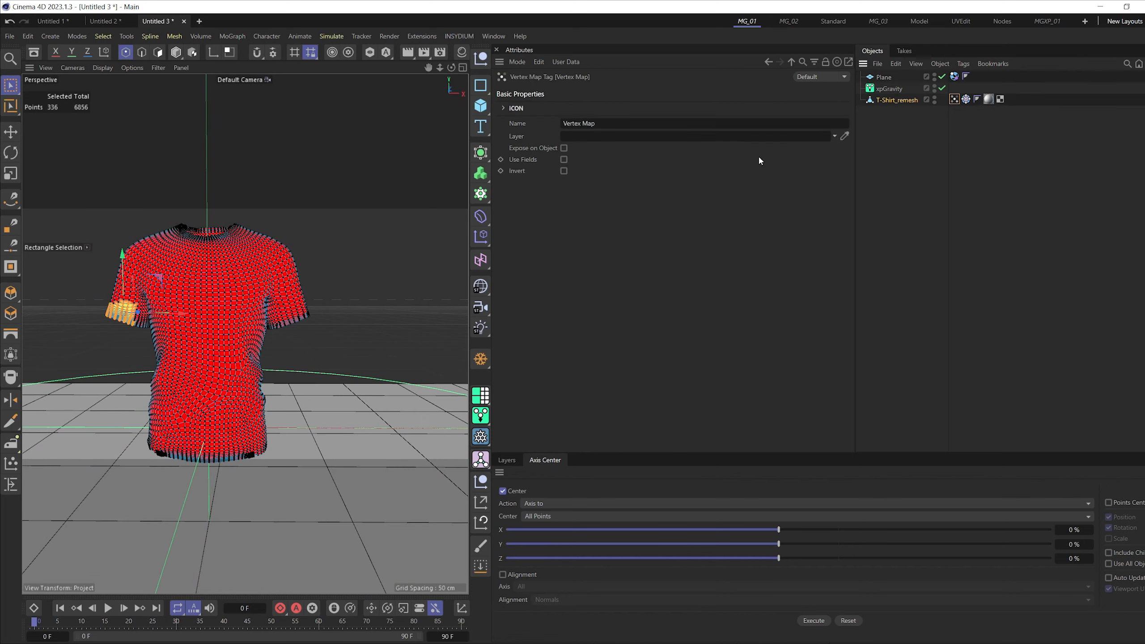
left_click(561, 159)
left_click(537, 156)
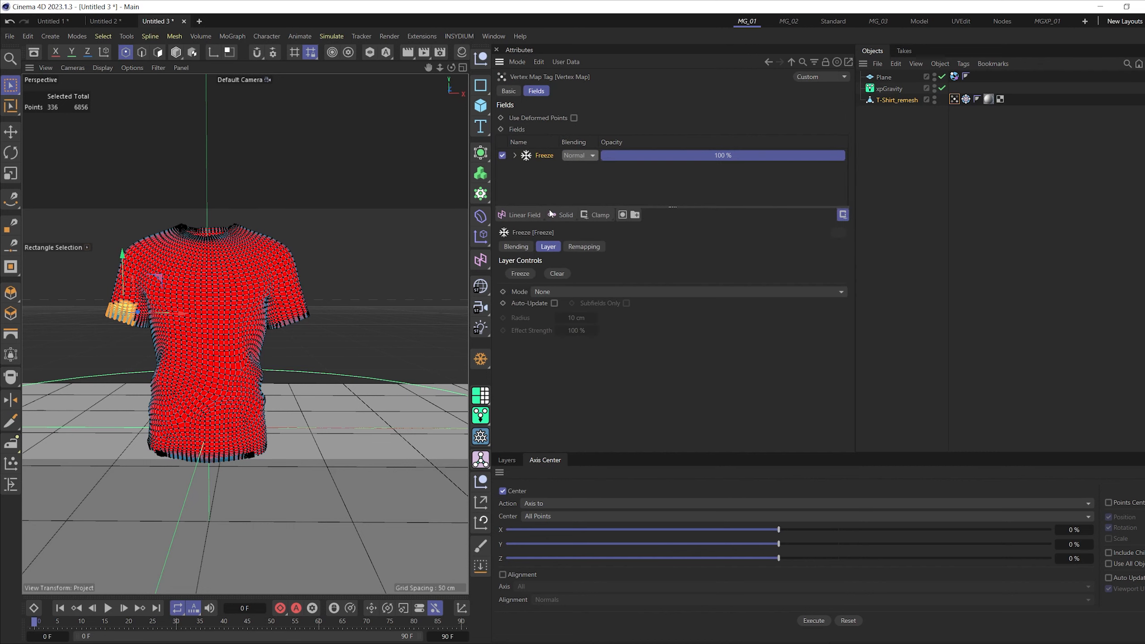
left_click(568, 292)
left_click(560, 336)
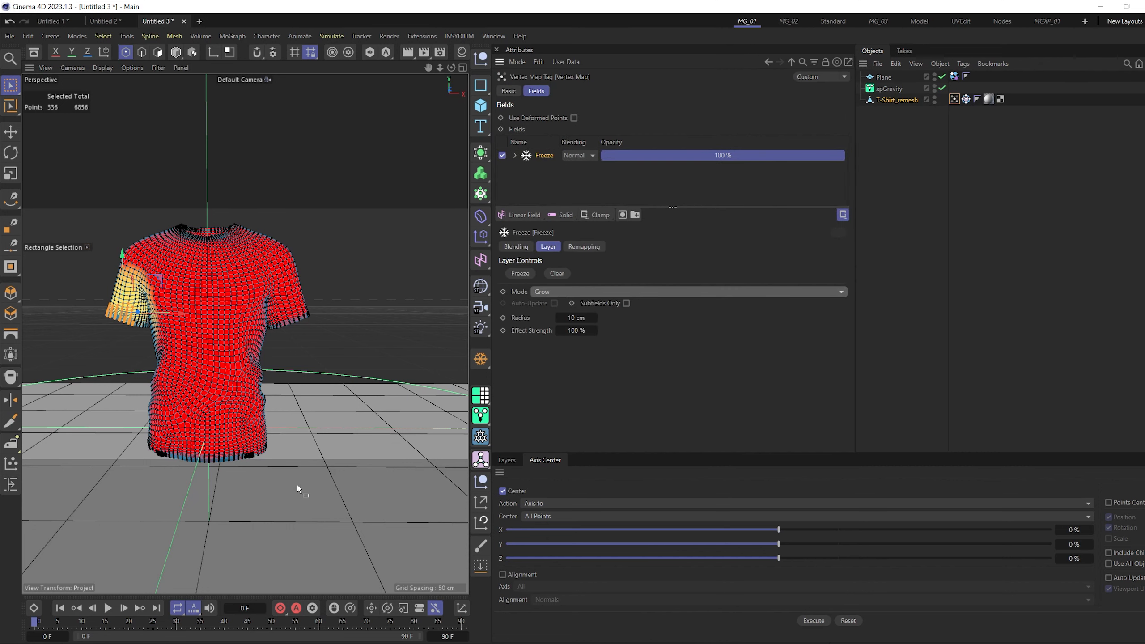
- Disable xpGravity and replay the simulation from the start to check how the vertex map grows over the shirt
left_click(108, 608)
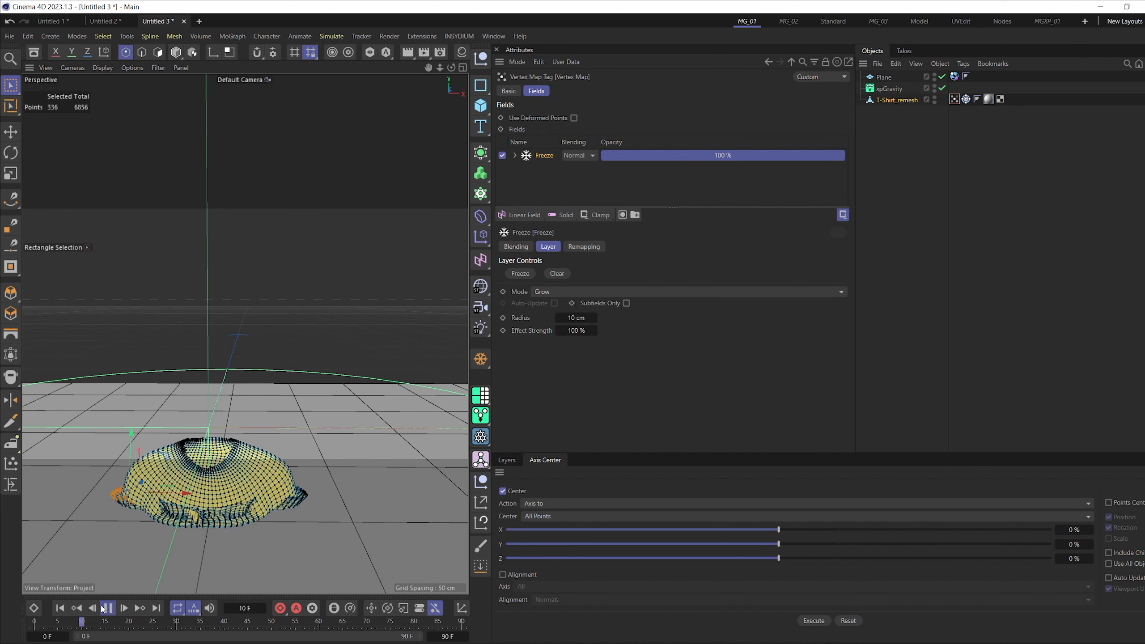
left_click(942, 89)
left_click(60, 608)
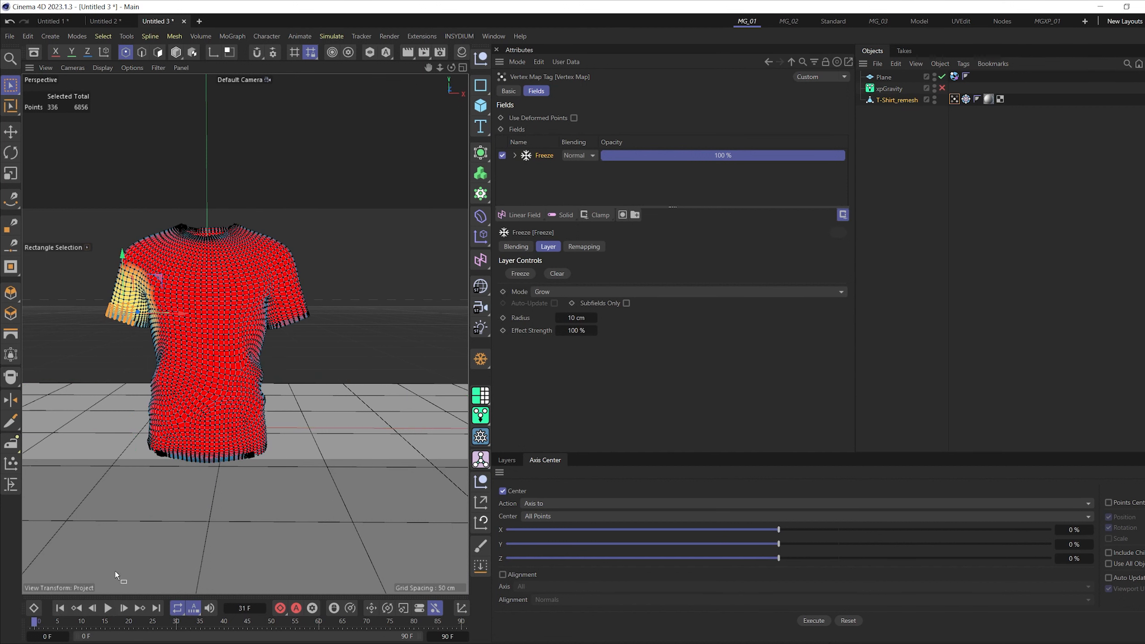
scroll(202, 374, "down", 2)
left_click(109, 609)
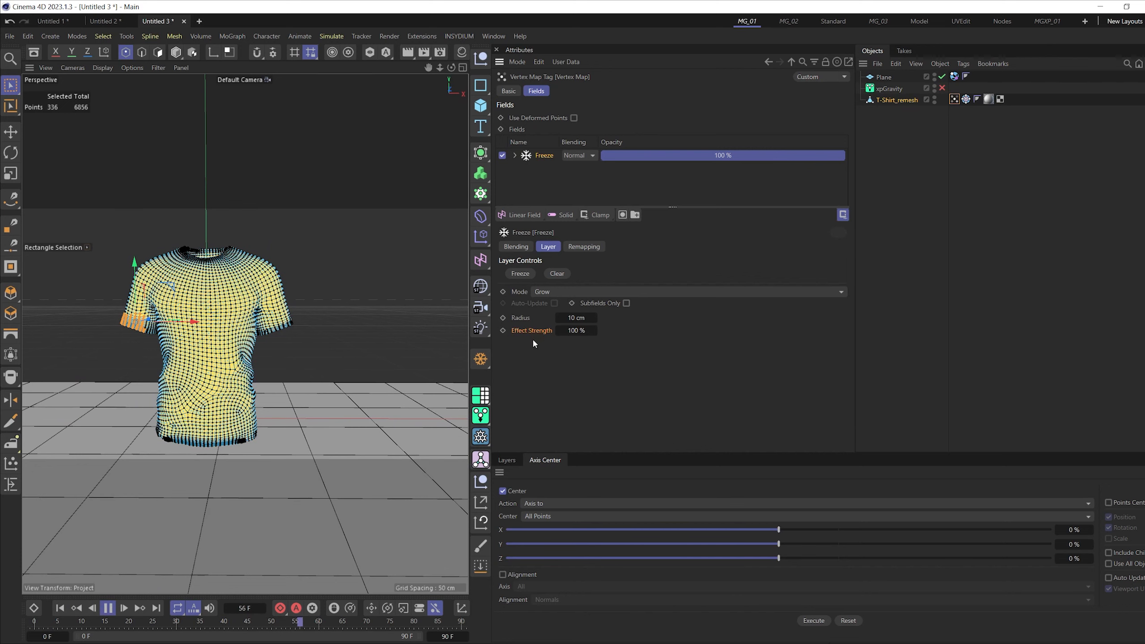
- Try a Freeze layer Effect Strength of 50 %, lower it to 20 %, and watch the vertex map spread over the shirt
left_click(576, 330)
type("50")
key("Return")
left_click(576, 330)
type("20")
key("Return")
scroll(215, 337, "up", 3)
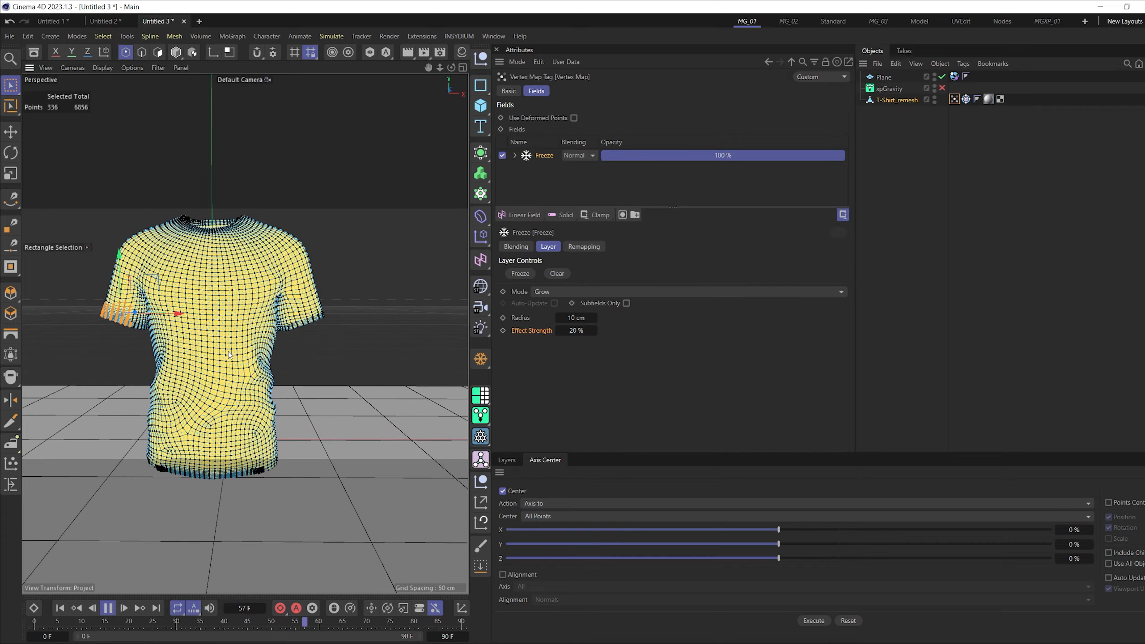
mouse_move(215, 337)
left_mouse_down("alt")
mouse_move(279, 332)
mouse_move(193, 332)
left_mouse_up("alt")
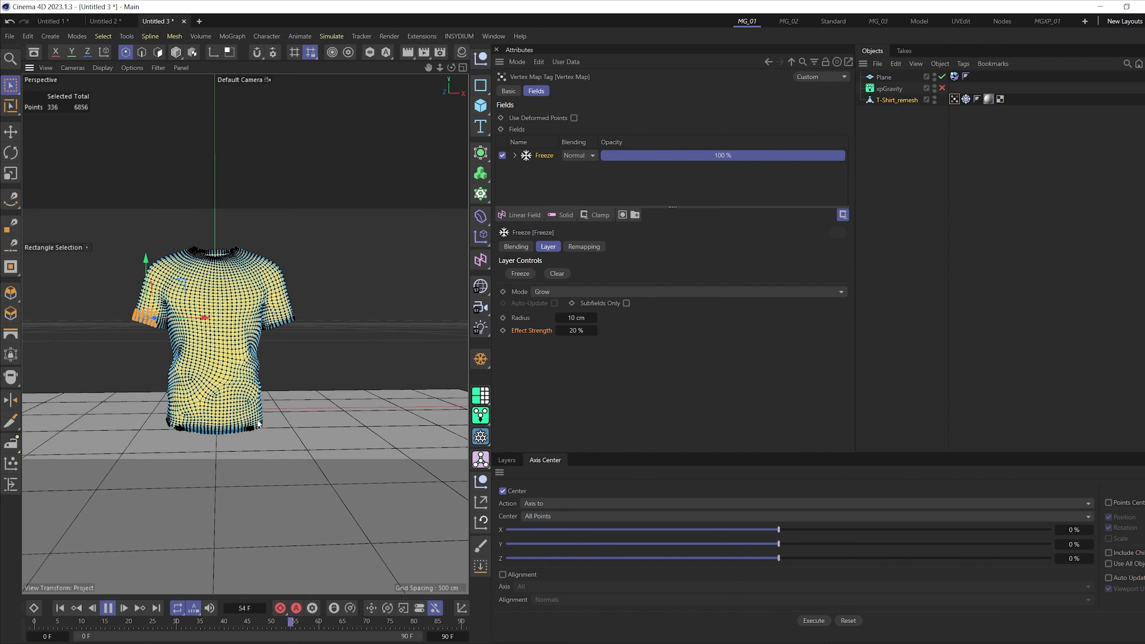
right_click_drag(258, 423, 230, 420, "alt")
left_click_drag(230, 420, 222, 418, "alt")
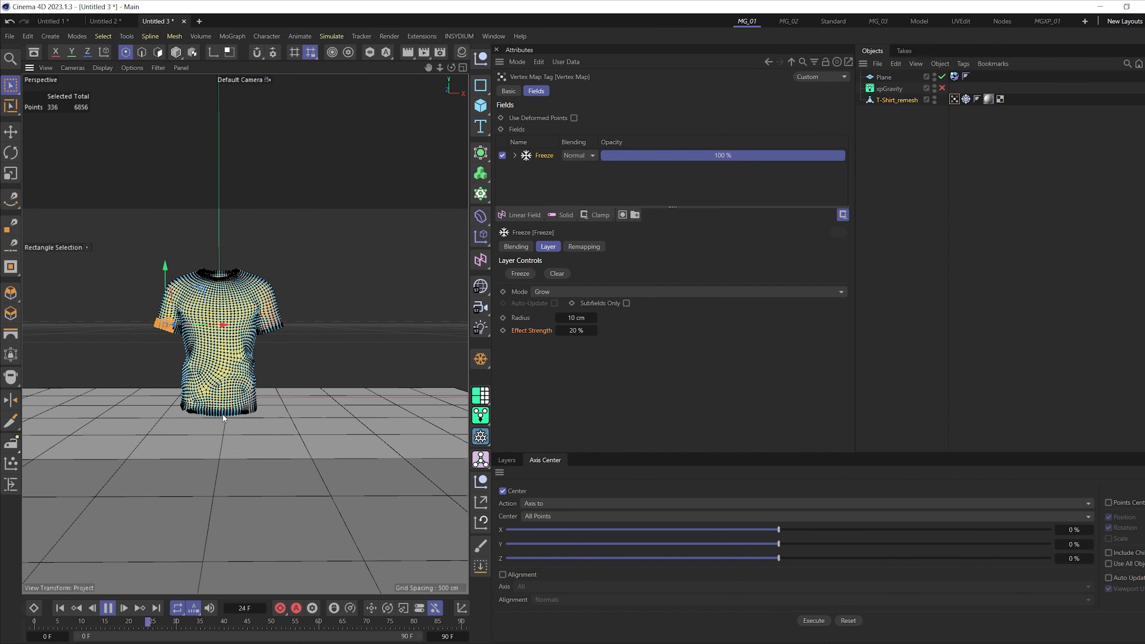
scroll(205, 393, "up", 3)
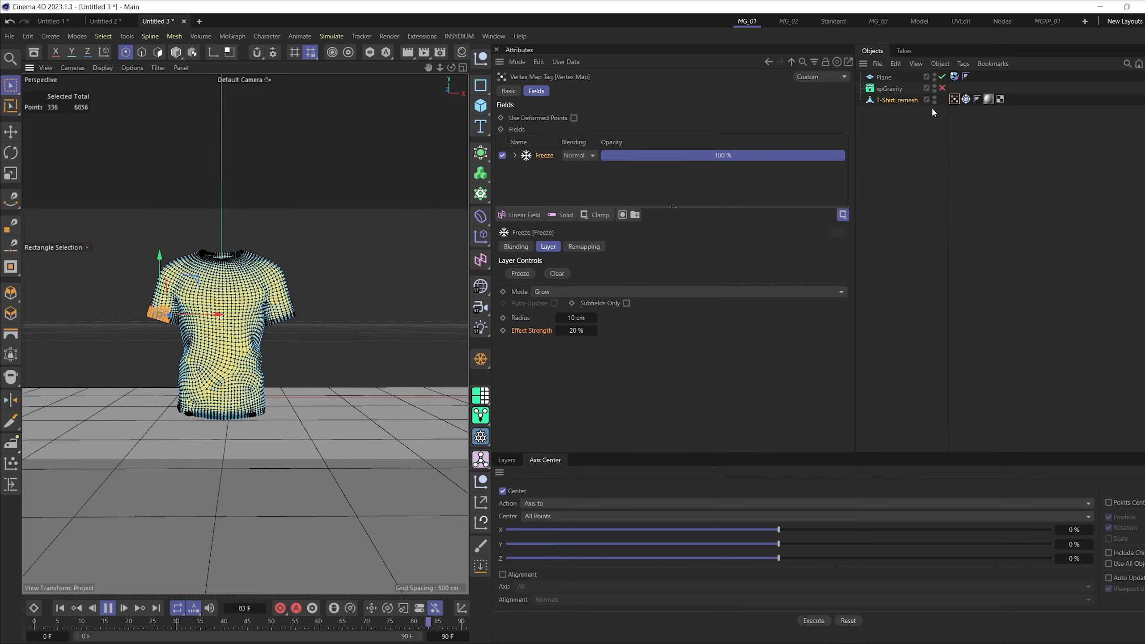
- Enable xpGravity and replay the simulation to check how the shirt falls, and rewind
left_click(890, 90)
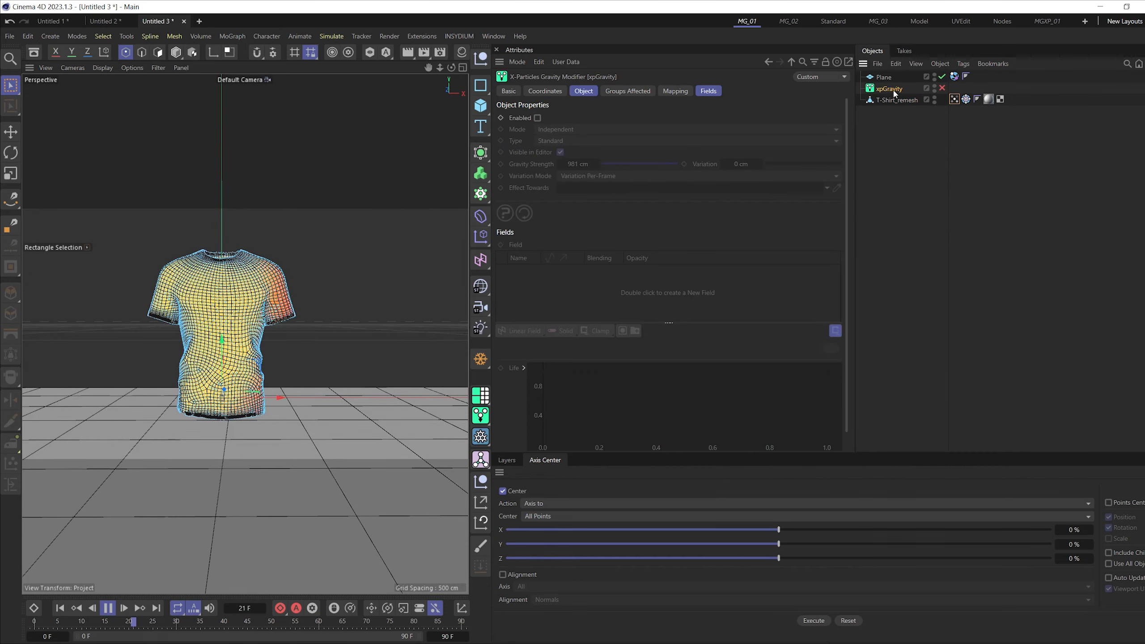
left_click(940, 89)
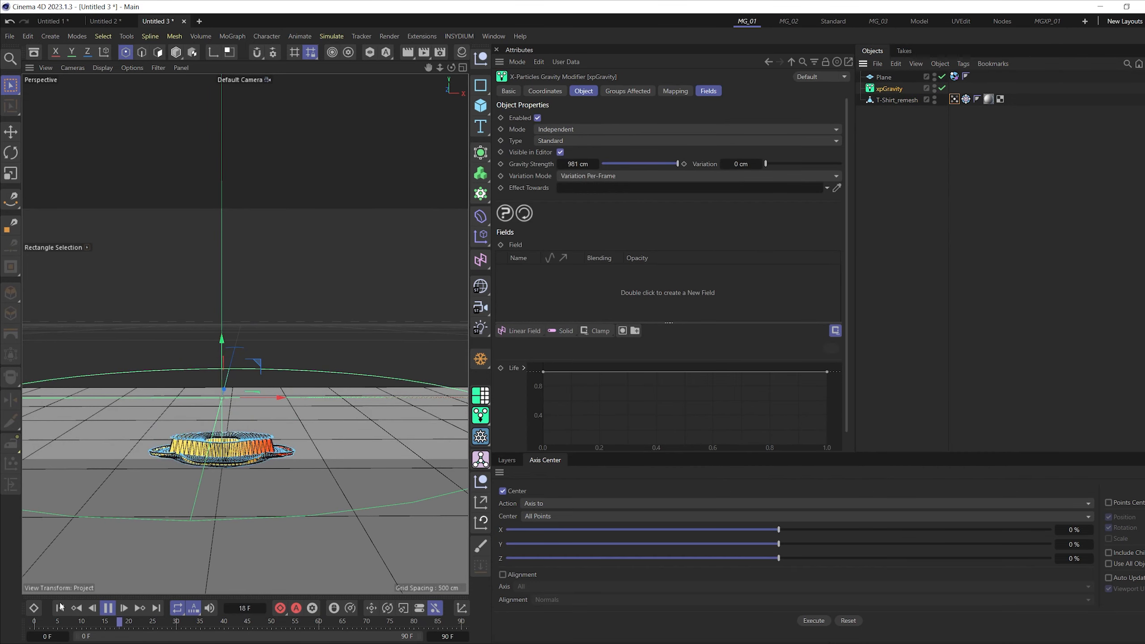
left_click(107, 608)
left_click(61, 607)
left_click(108, 608)
left_click(108, 610)
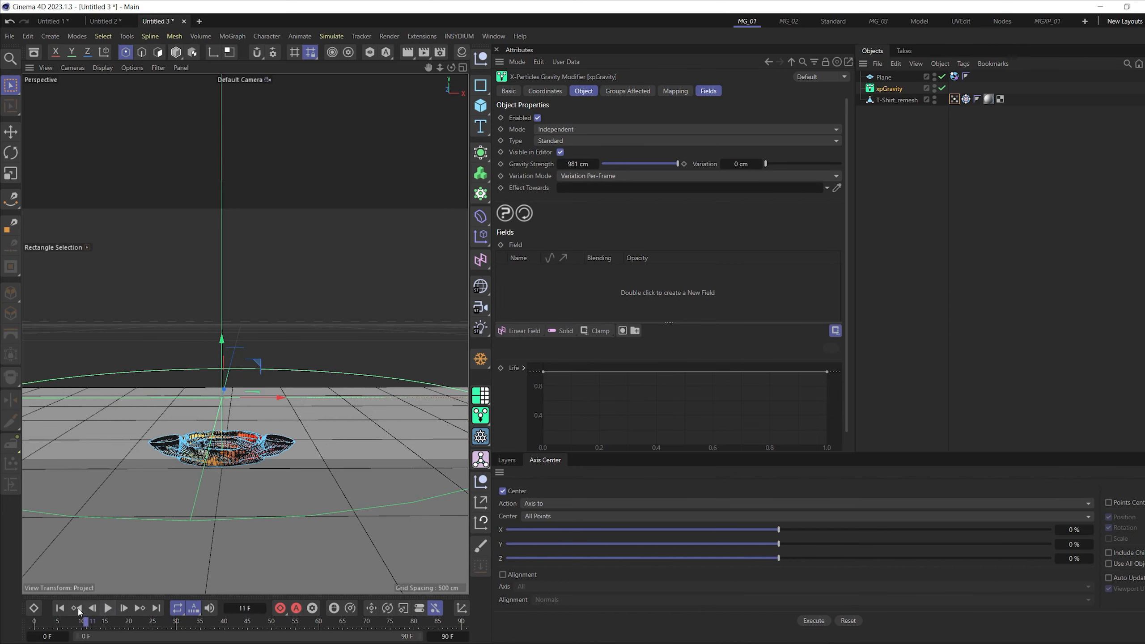
left_click(75, 608)
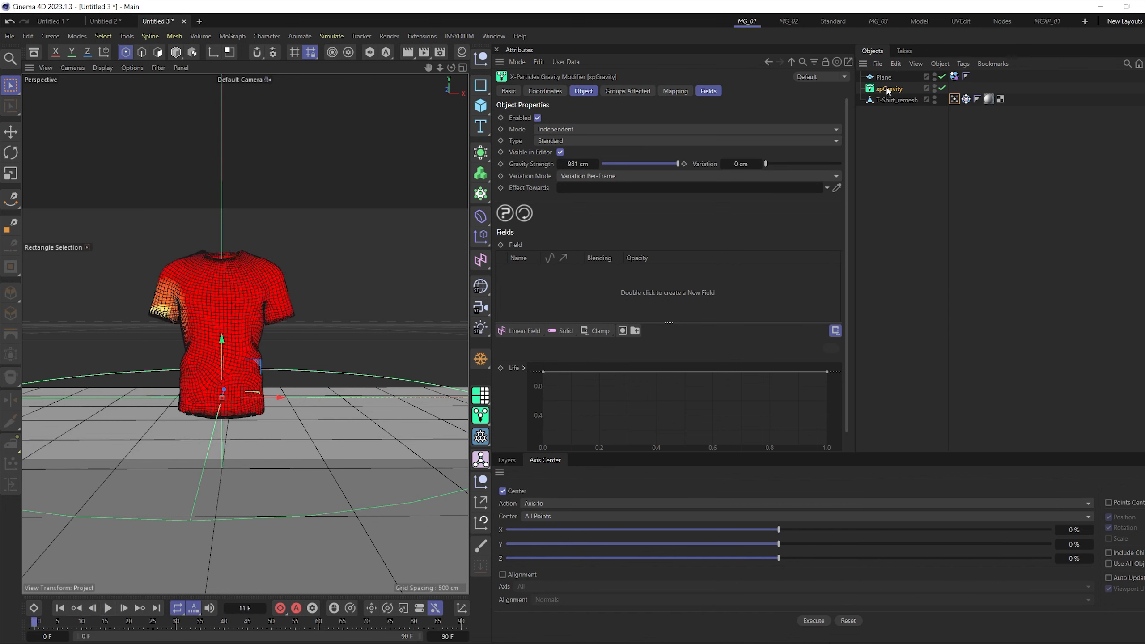
- Add the shirt's Vertex Map as a field of xpGravity and replay the simulation to check how gravity takes effect from the sleeve
left_click(719, 92)
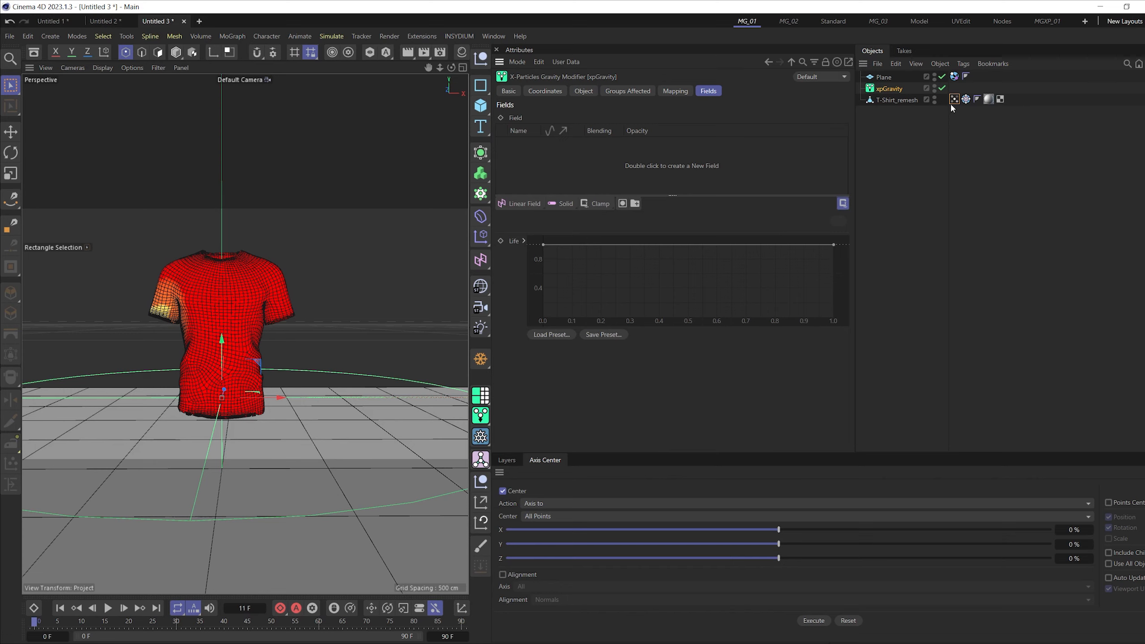
left_click_drag(877, 131, 548, 160)
key("space")
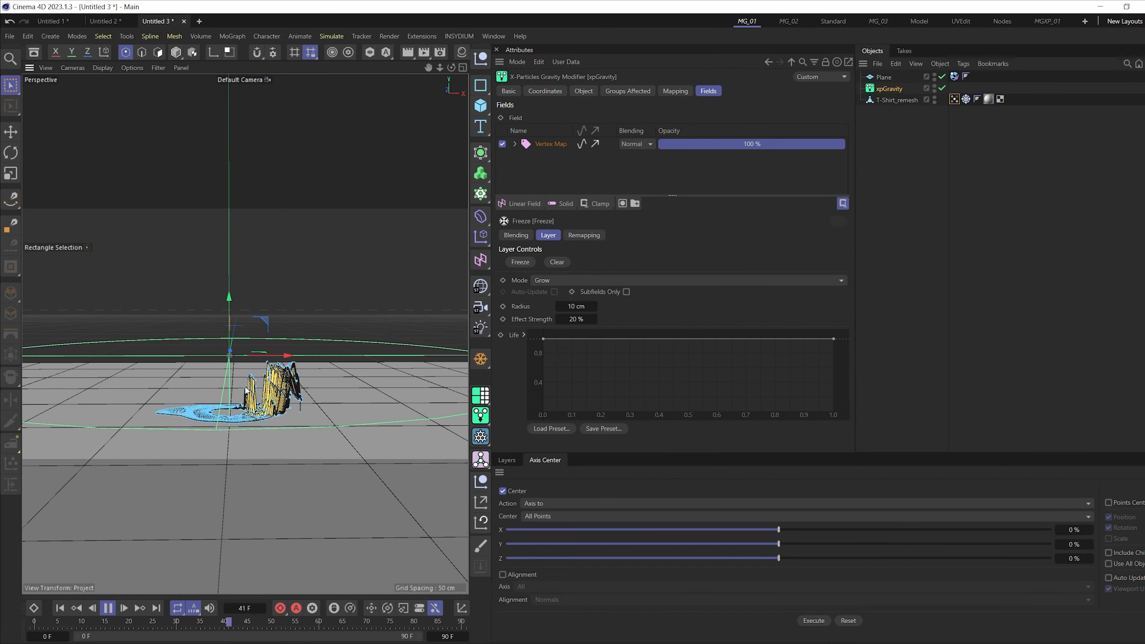
left_click(60, 608)
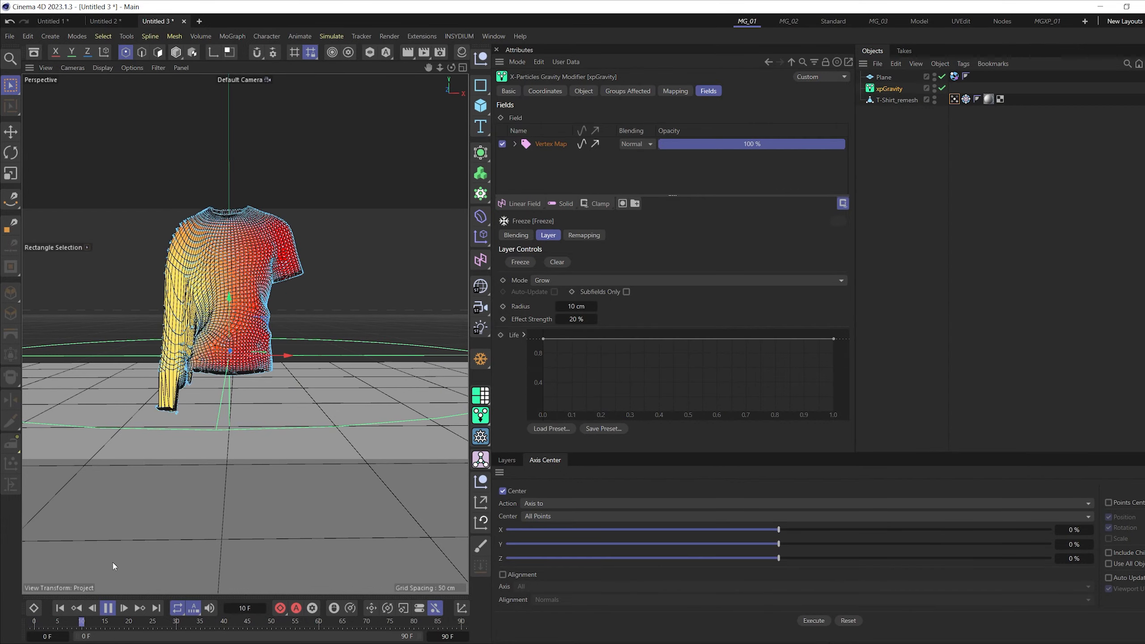
left_click(60, 608)
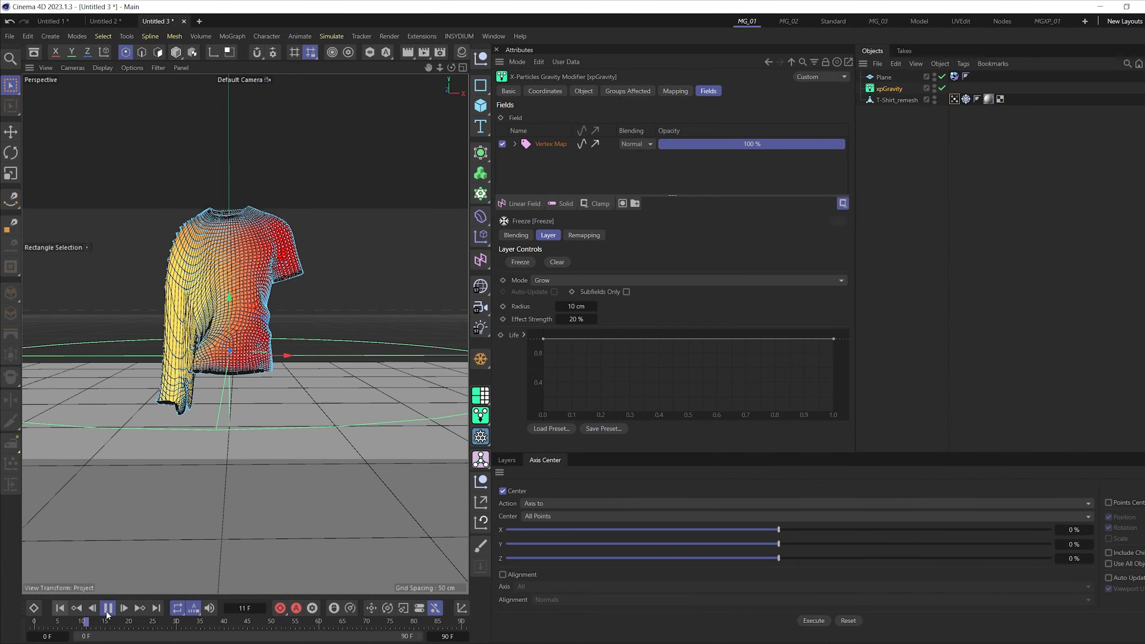
- Play the simulation until the shirt has collapsed onto the floor, and rewind to the first frame
left_click(104, 609)
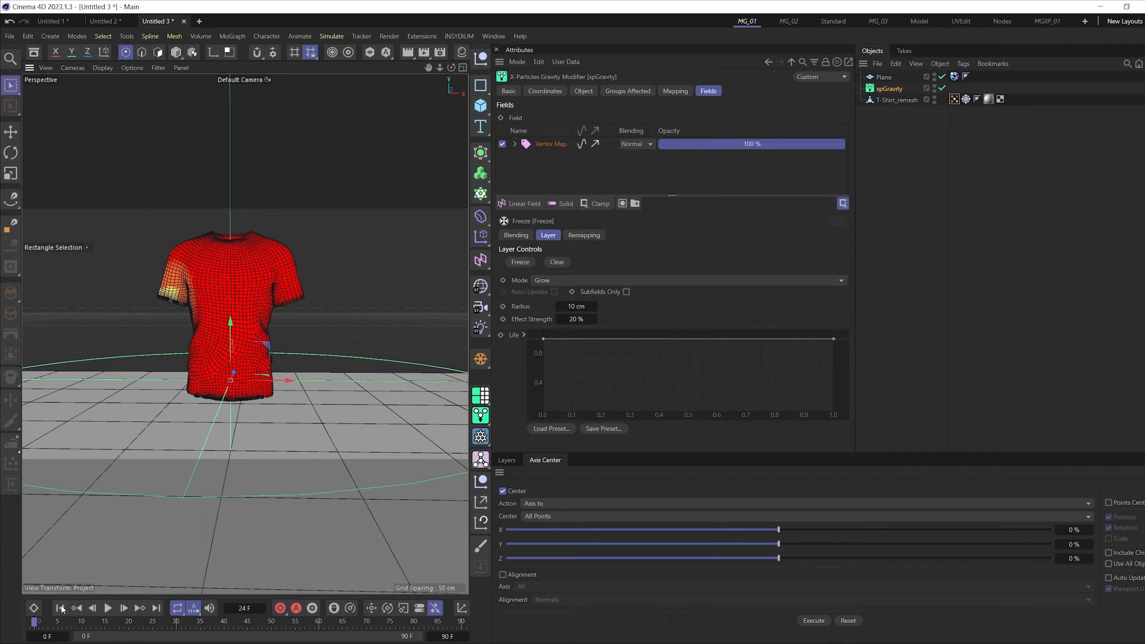
left_click(107, 608)
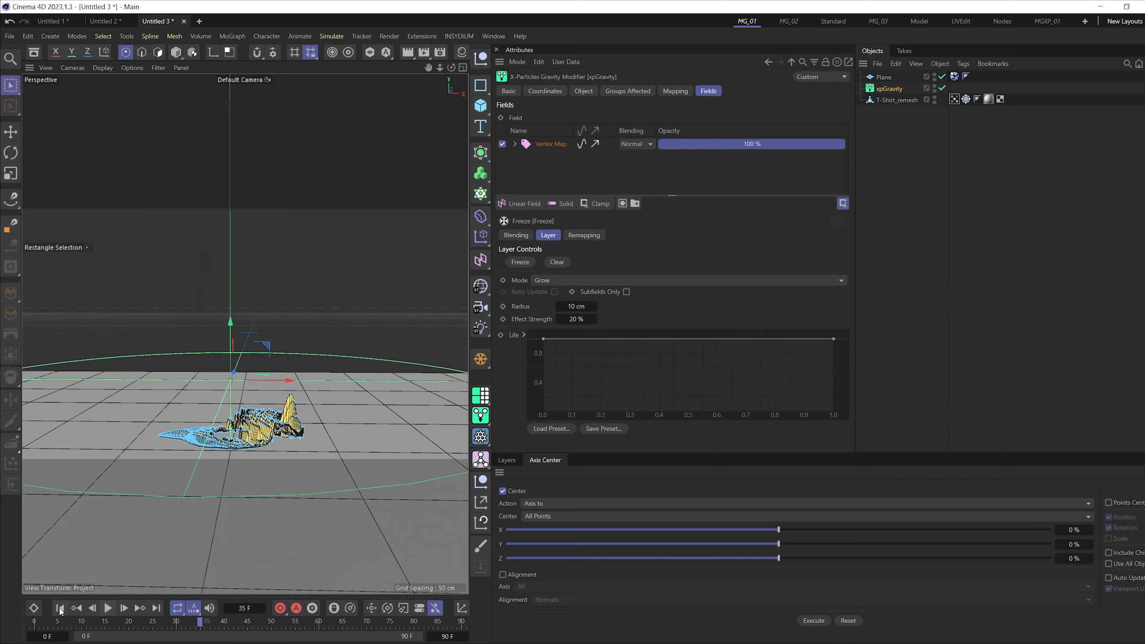
left_click(109, 609)
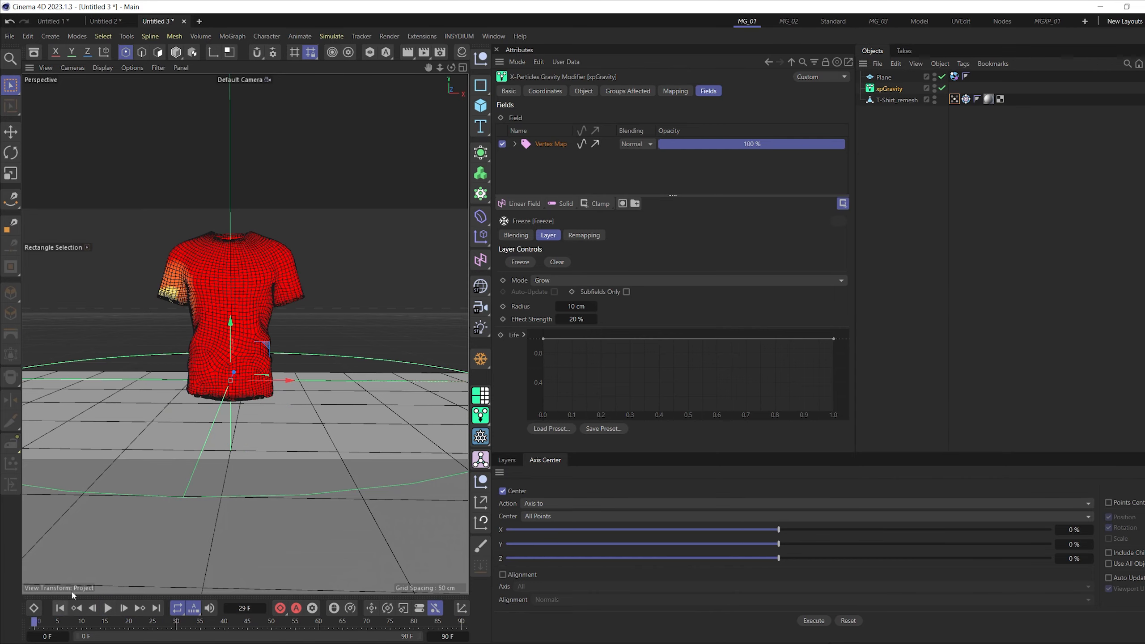
- Hide T-Shirt_remesh in both the viewport and the renderer
left_click(930, 102)
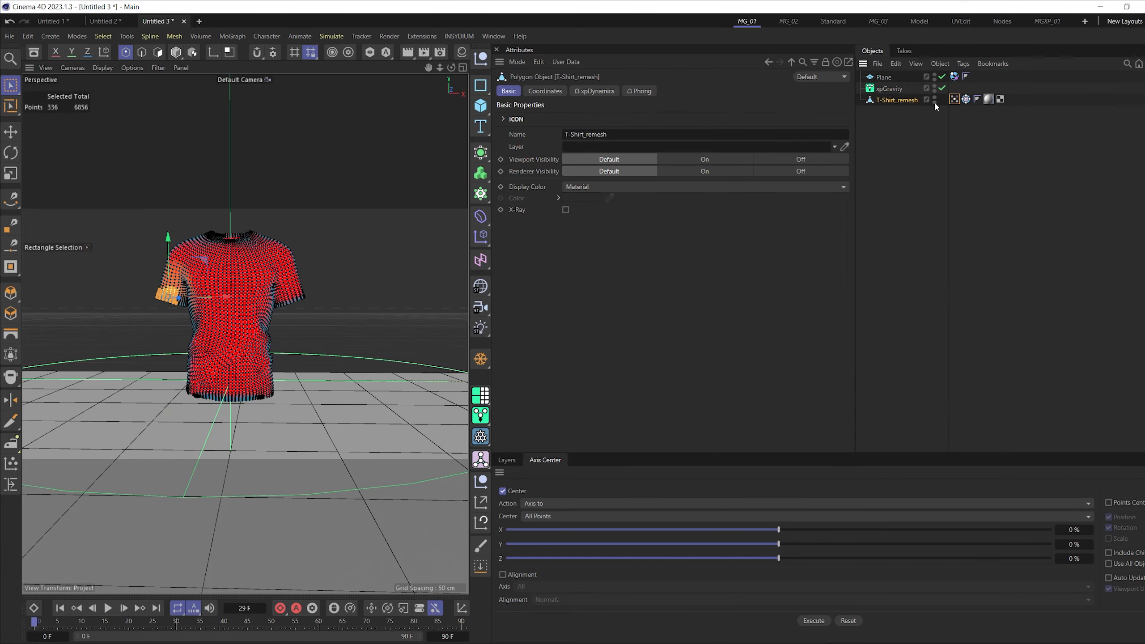
left_click(934, 100, "ctrl")
left_click(936, 101, "ctrl")
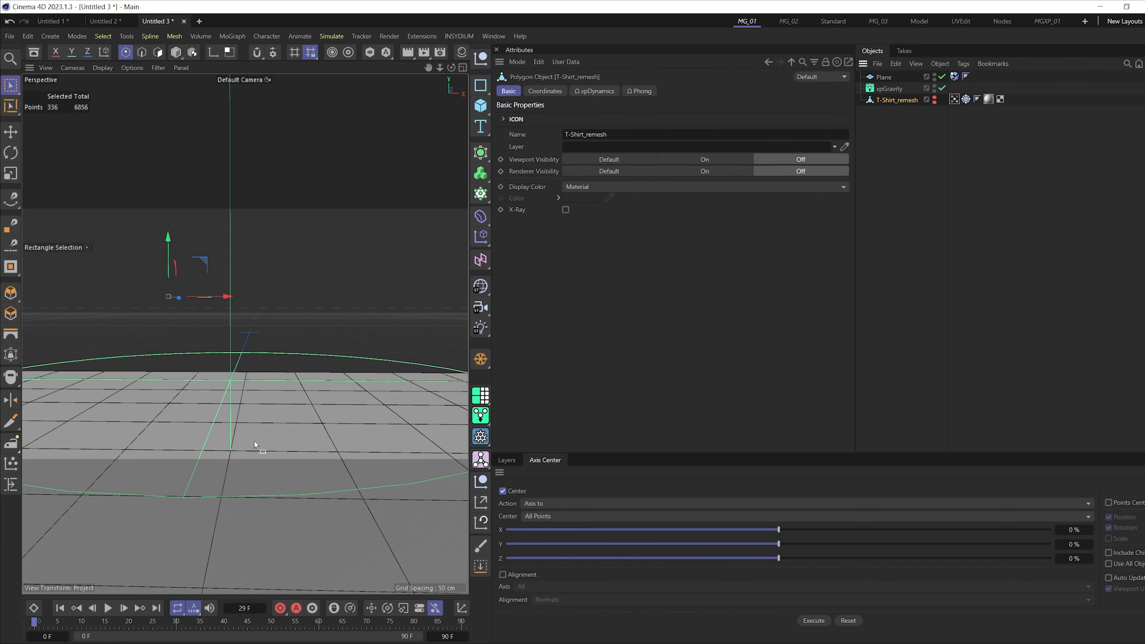
- Add an emitter from the shirt's xpDynamics tag and play the simulation to check how the particles fall
left_click(955, 100)
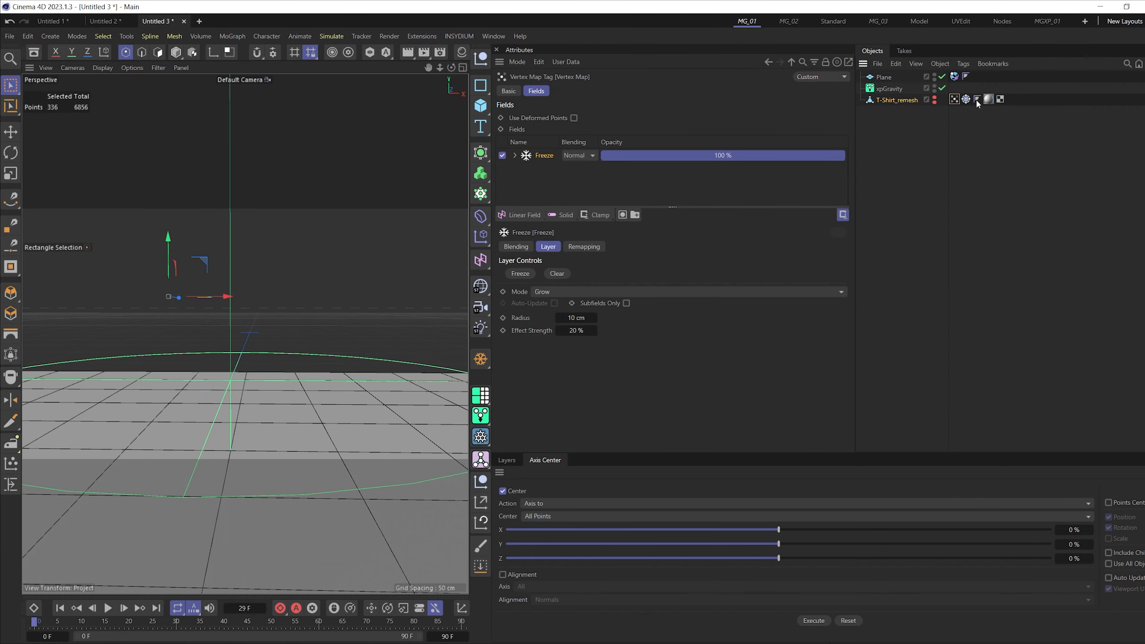
left_click(966, 100)
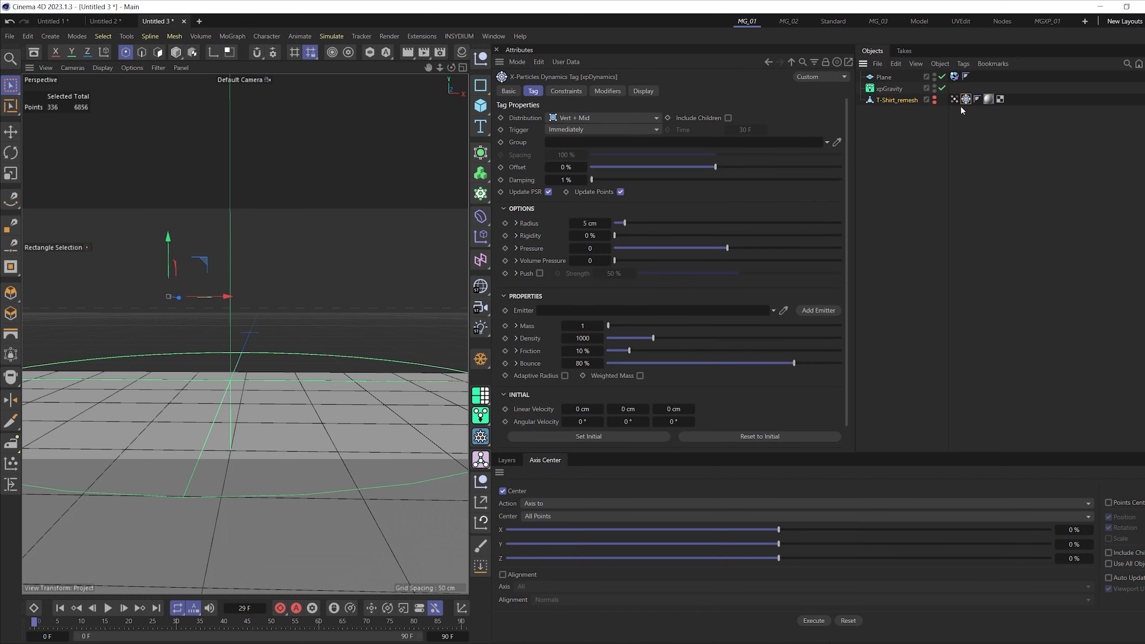
left_click(820, 313)
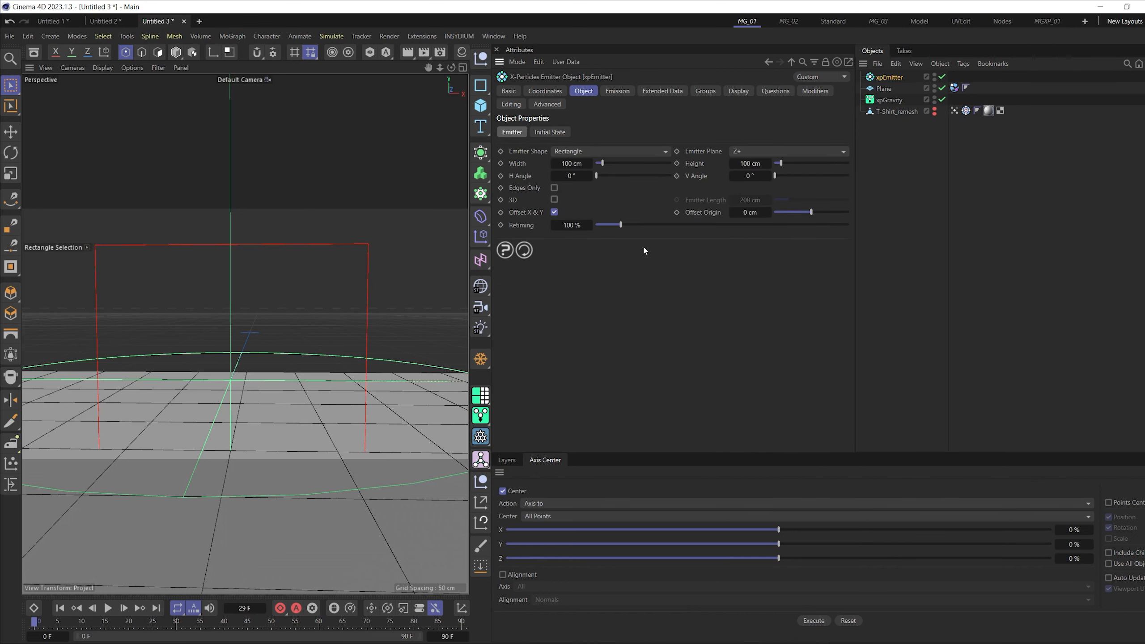
left_click(106, 608)
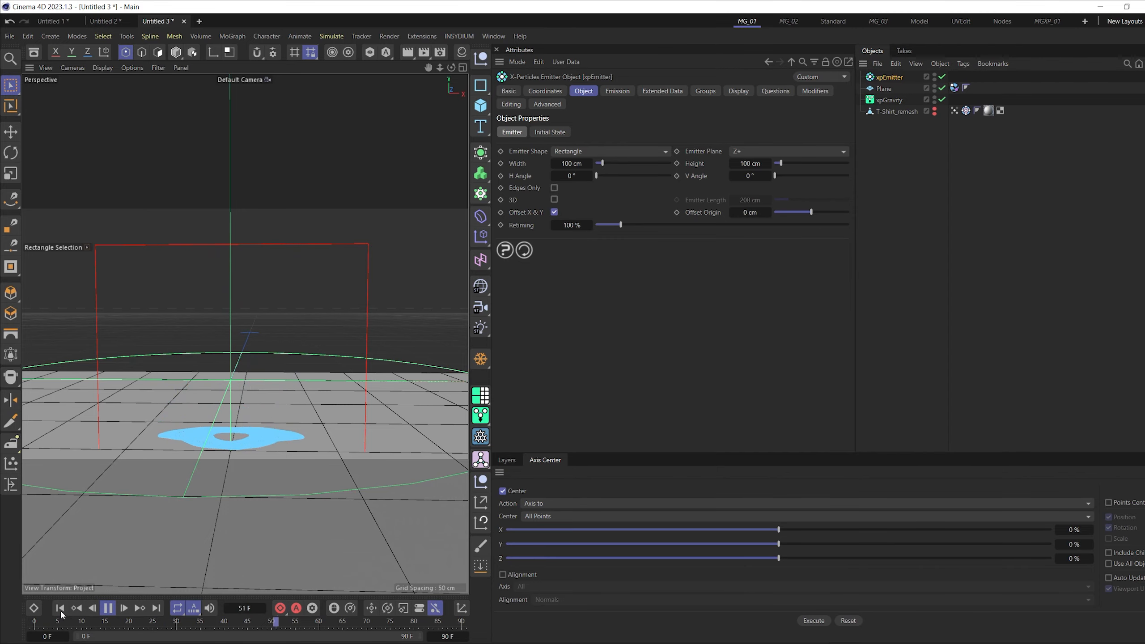
left_click(108, 608)
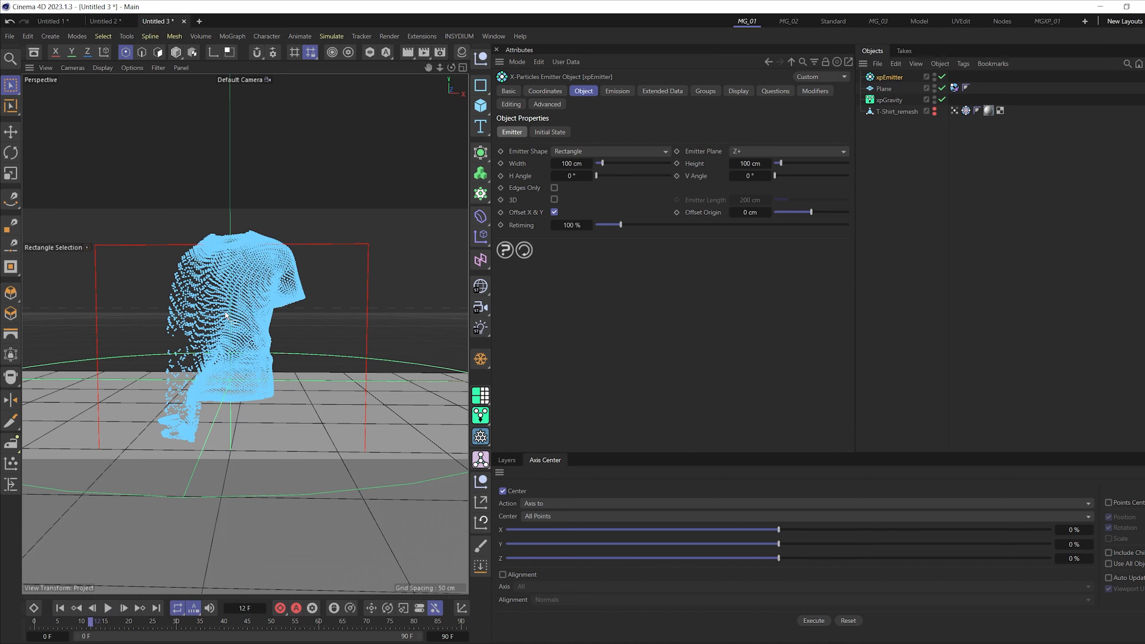
- Create an X-Particles xpOpenVDBMesher generator and add xpEmitter as its source
left_click(459, 37)
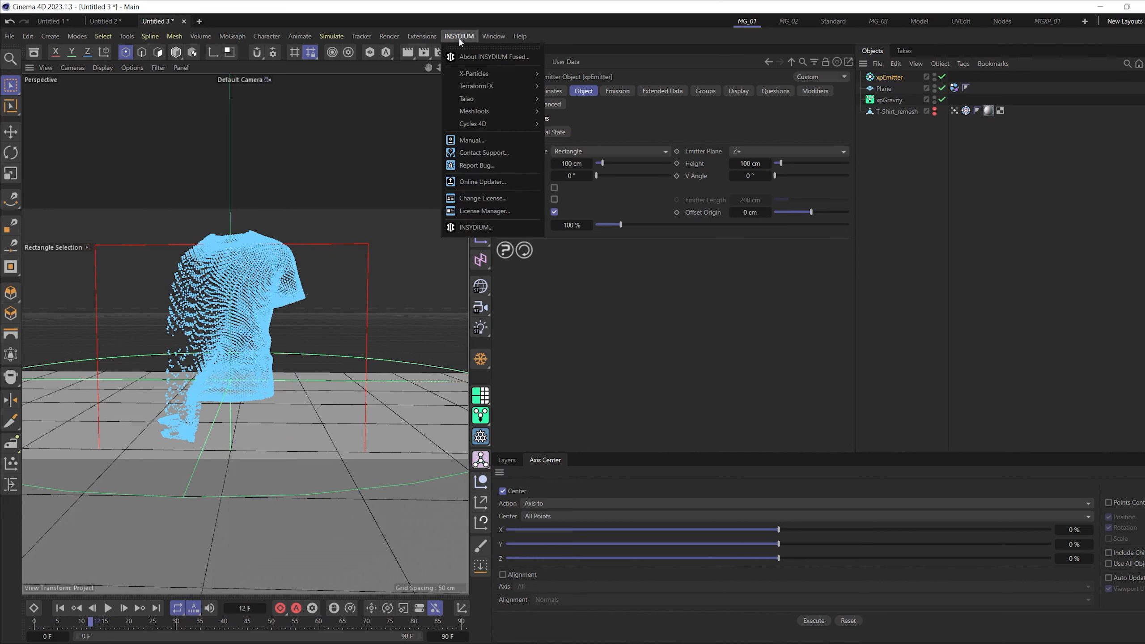
mouse_move(512, 75)
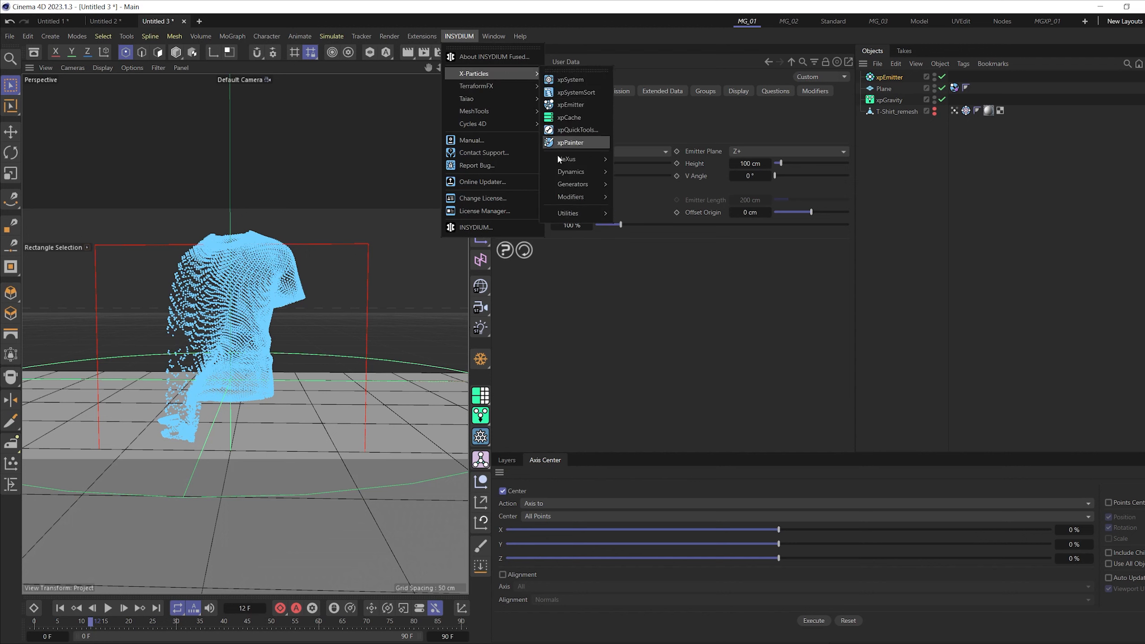
mouse_move(566, 203)
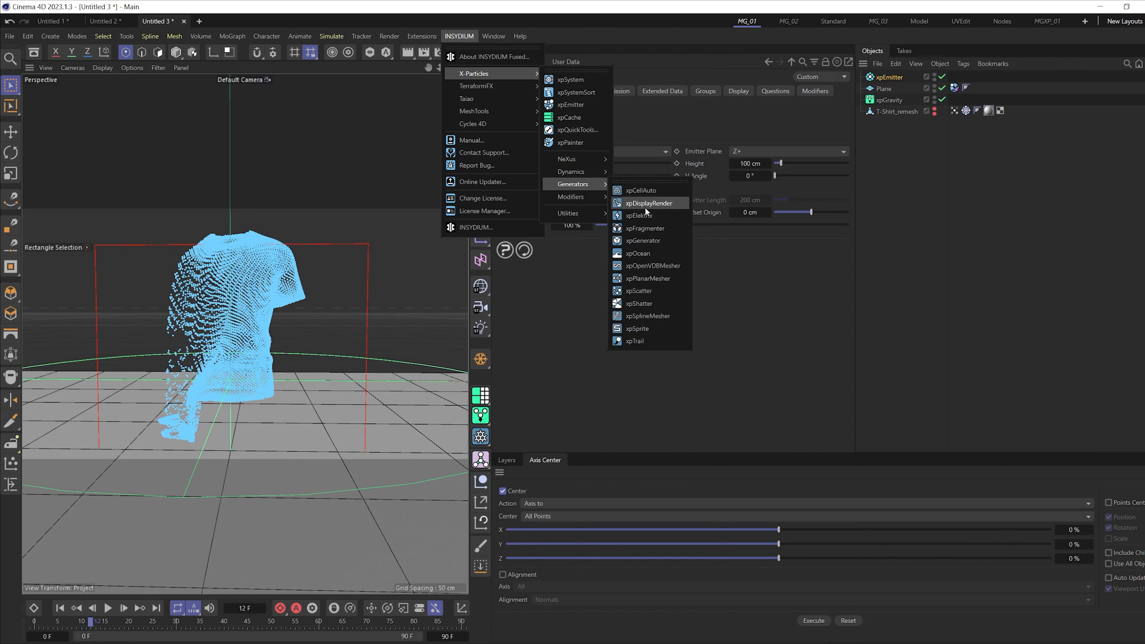
left_click(659, 267)
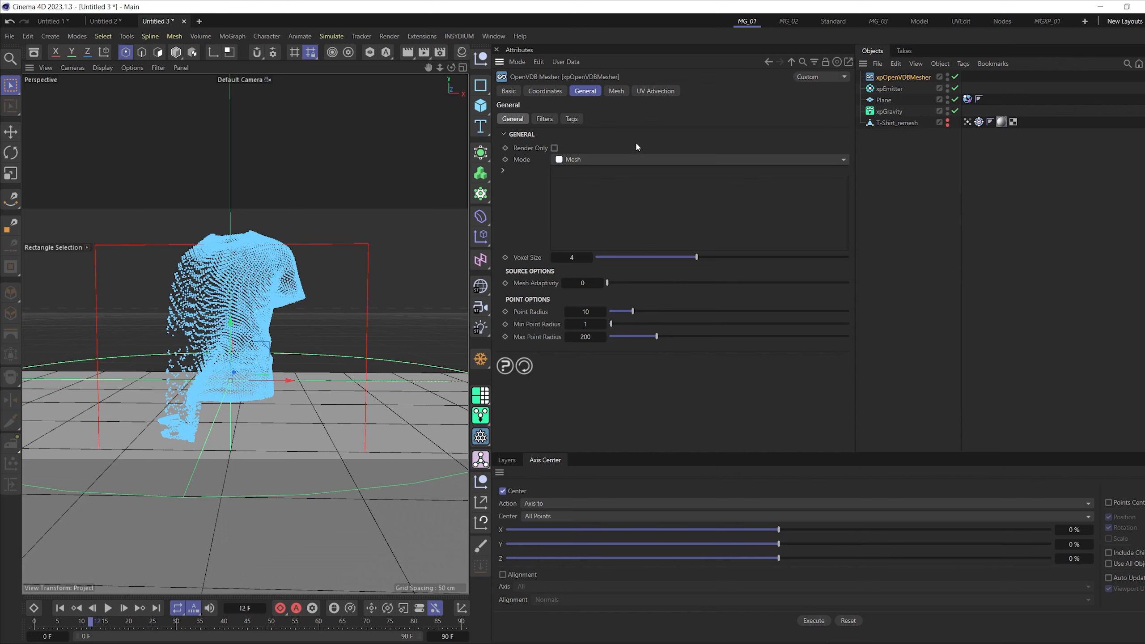
left_click_drag(884, 90, 883, 91)
left_click_drag(571, 215, 586, 218)
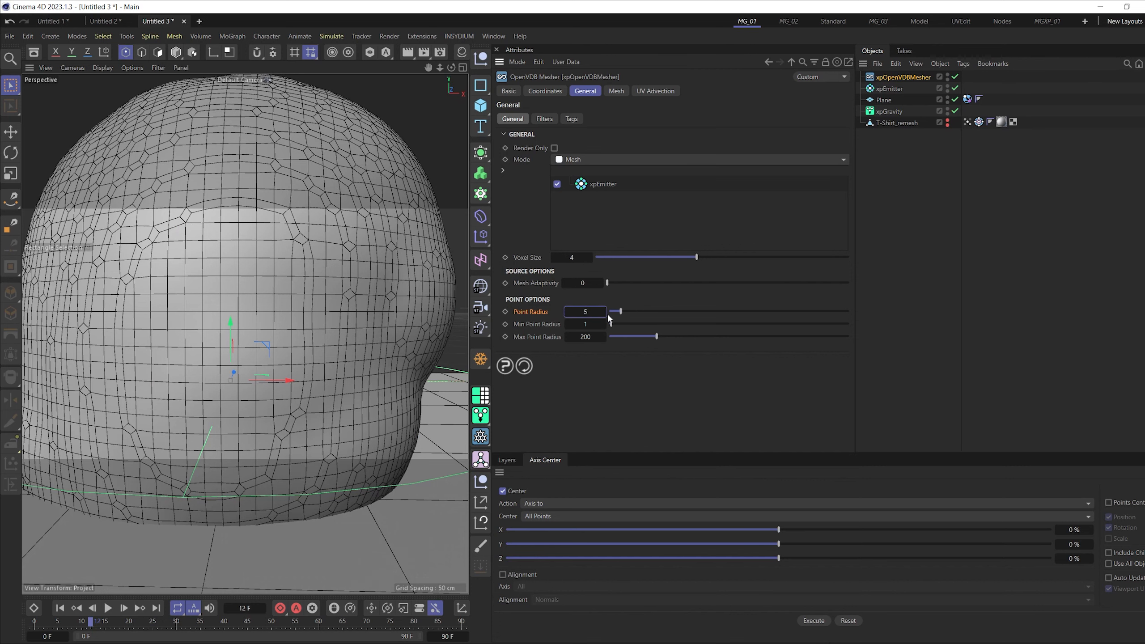
- Try a mesher Point Radius of 5, lower it to 1, and replay the simulation to check the mesh
type("5")
key("Return")
type("1")
key("Return")
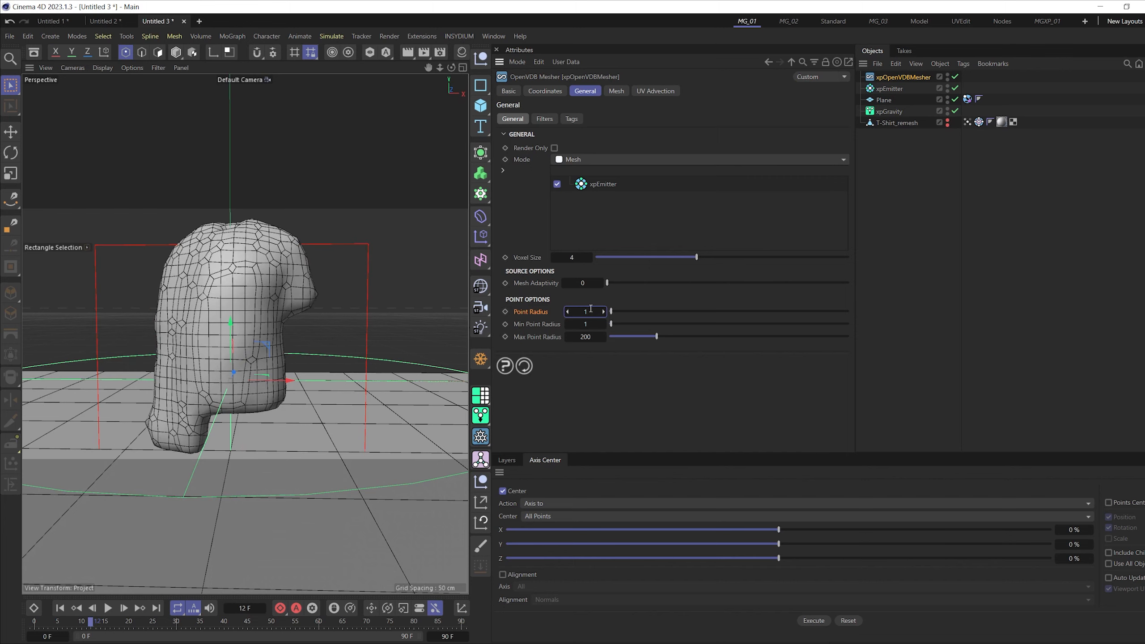
left_click(59, 607)
left_click(107, 607)
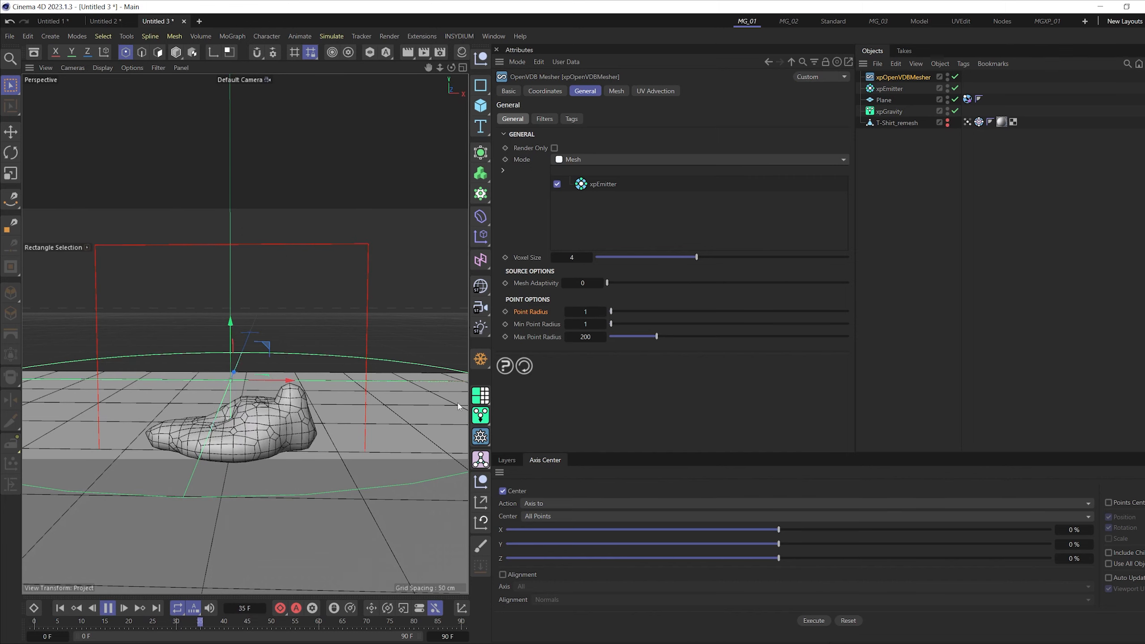
scroll(250, 426, "down", 5)
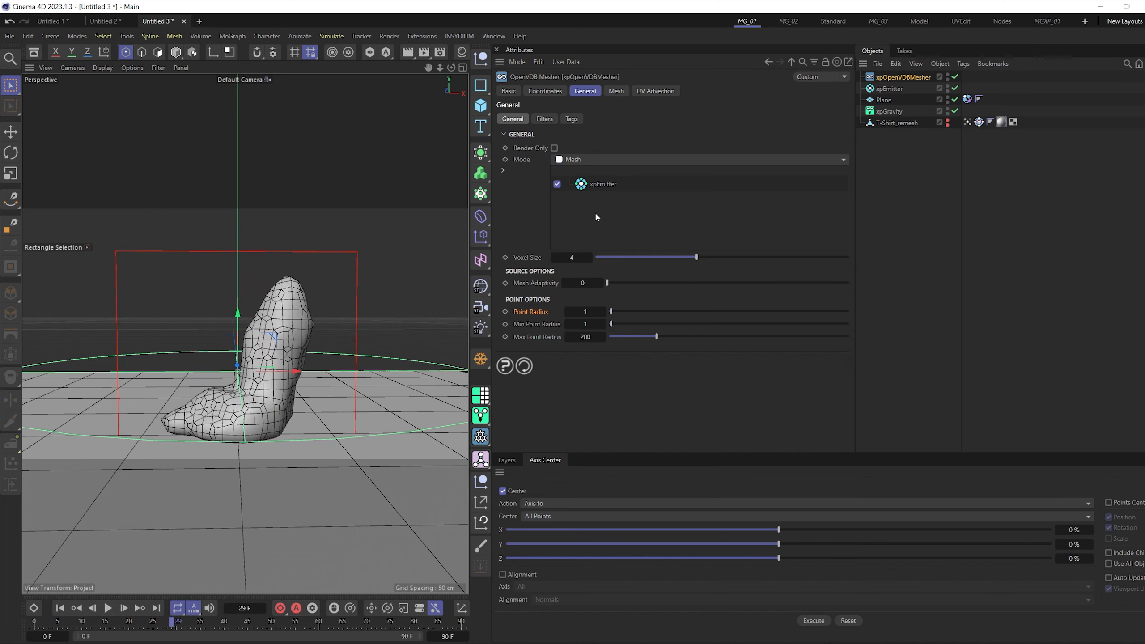
- Try a mesher Voxel Size of 2 and lower it to 1.5 for a finer mesh
type("2")
key("Return")
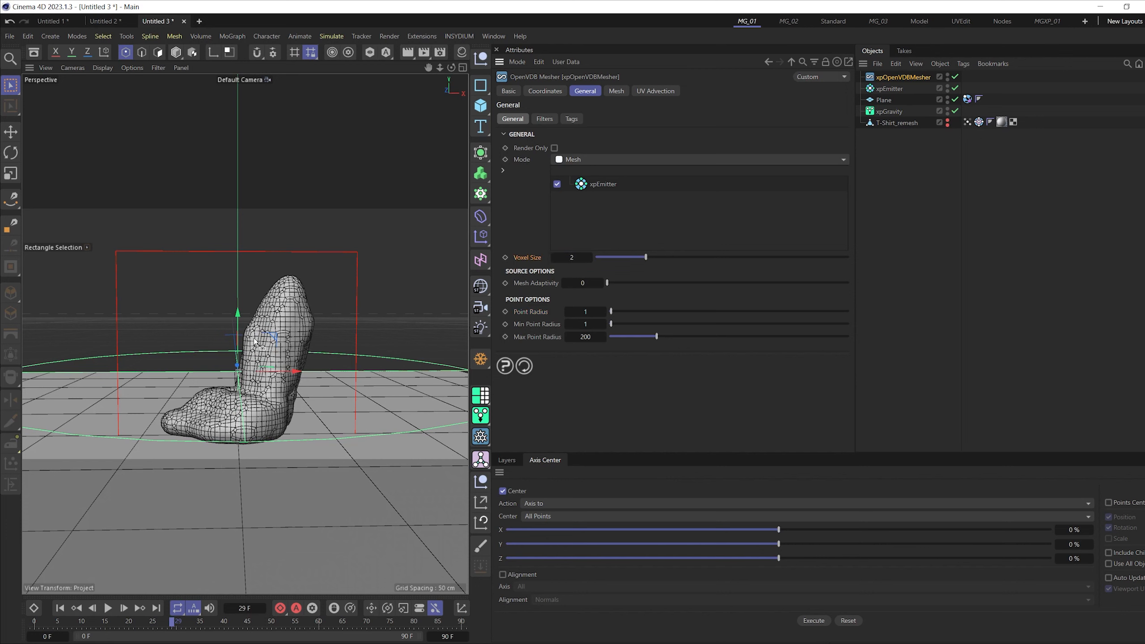
left_click(574, 256)
type("1")
key("Return")
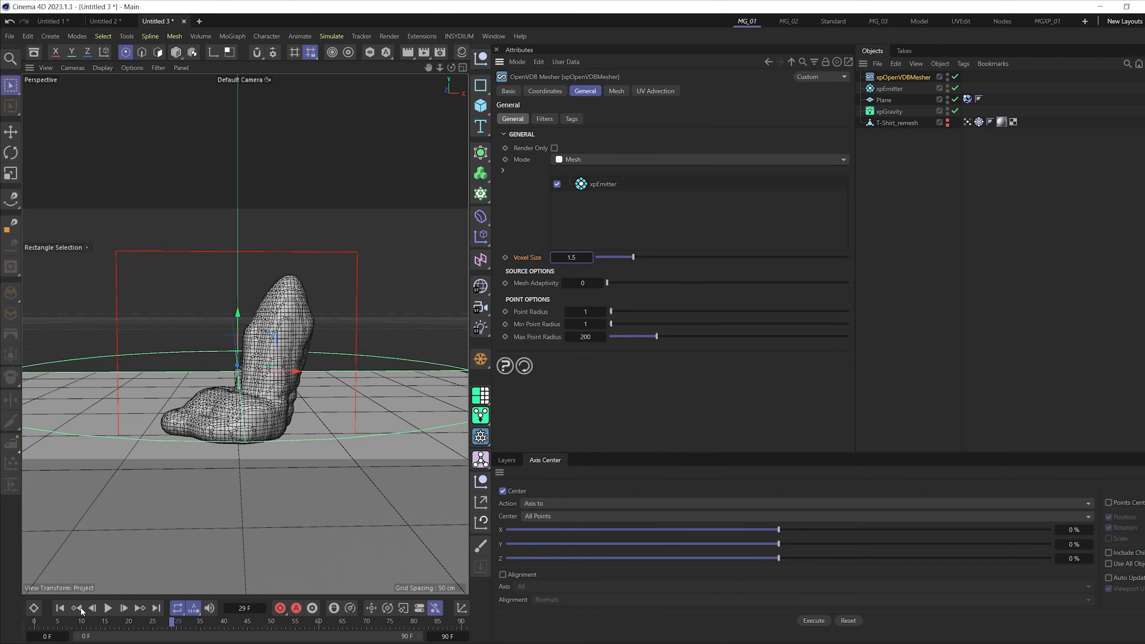
- Replay the simulation from the start to check how the finer mesh collapses, pausing midway through the fall
left_click(62, 609)
left_click(108, 608)
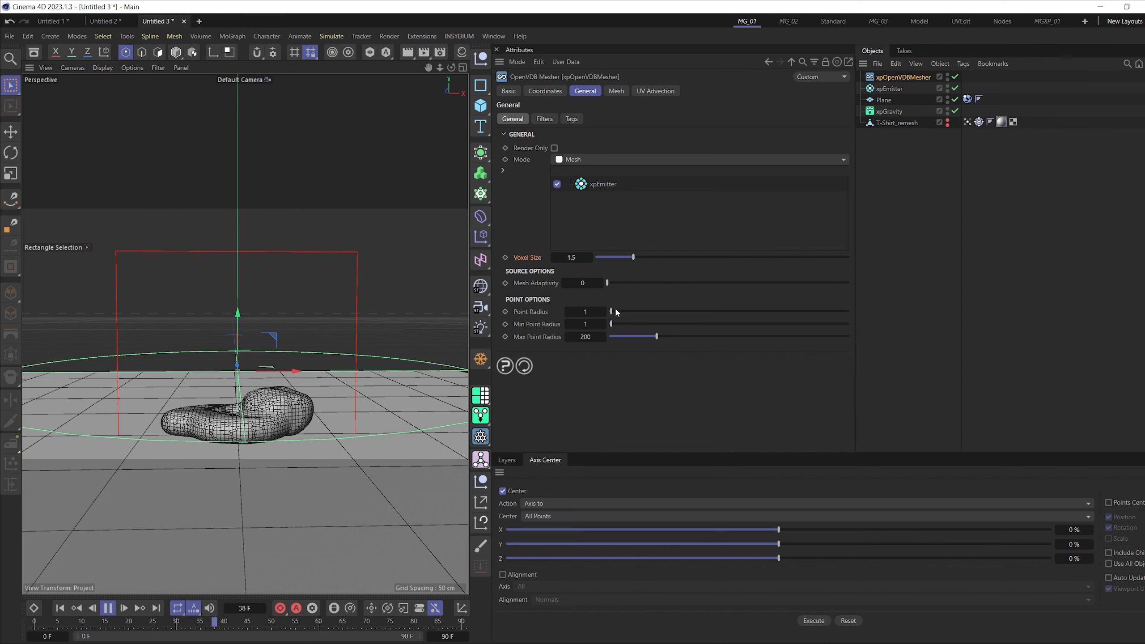
left_click(107, 609)
left_click_drag(259, 405, 226, 433, "alt")
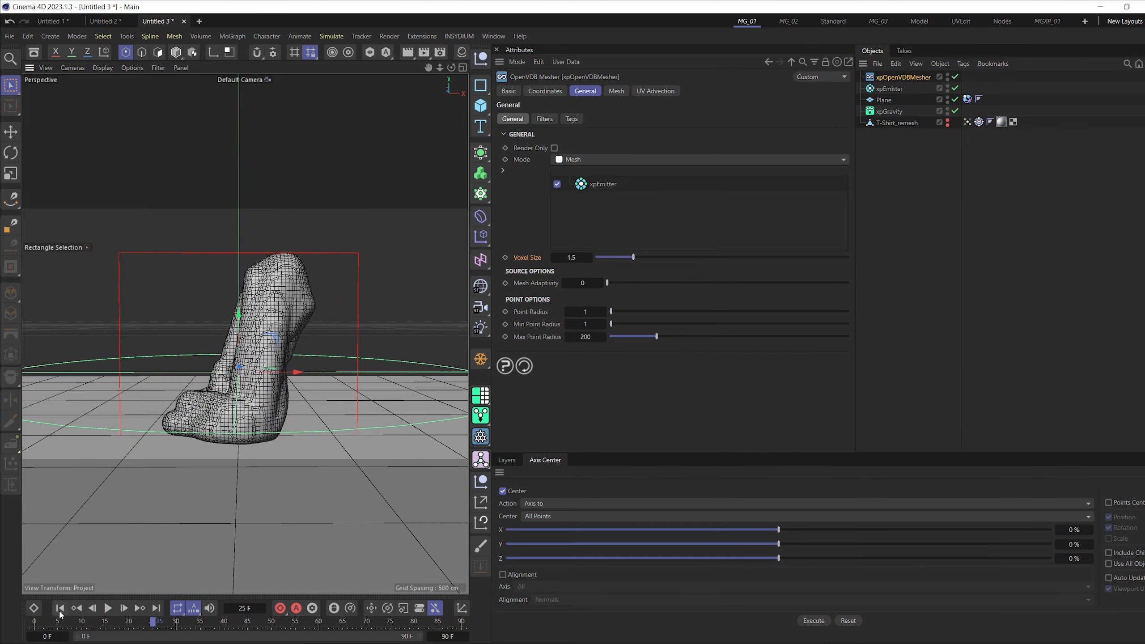
left_click(59, 607)
left_click(107, 608)
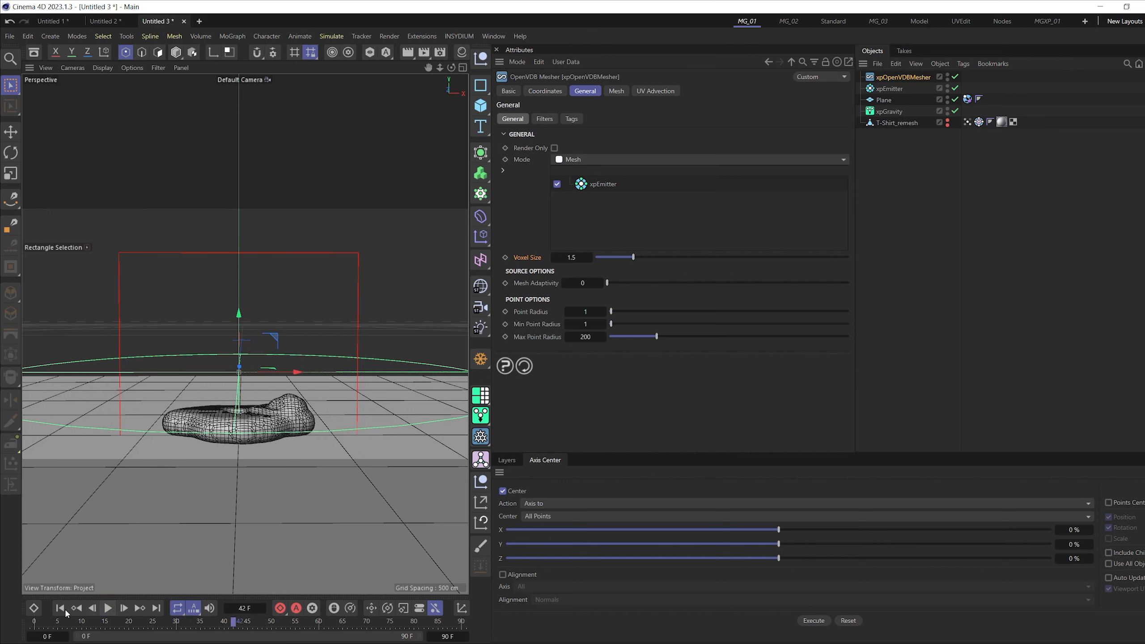
left_click(108, 607)
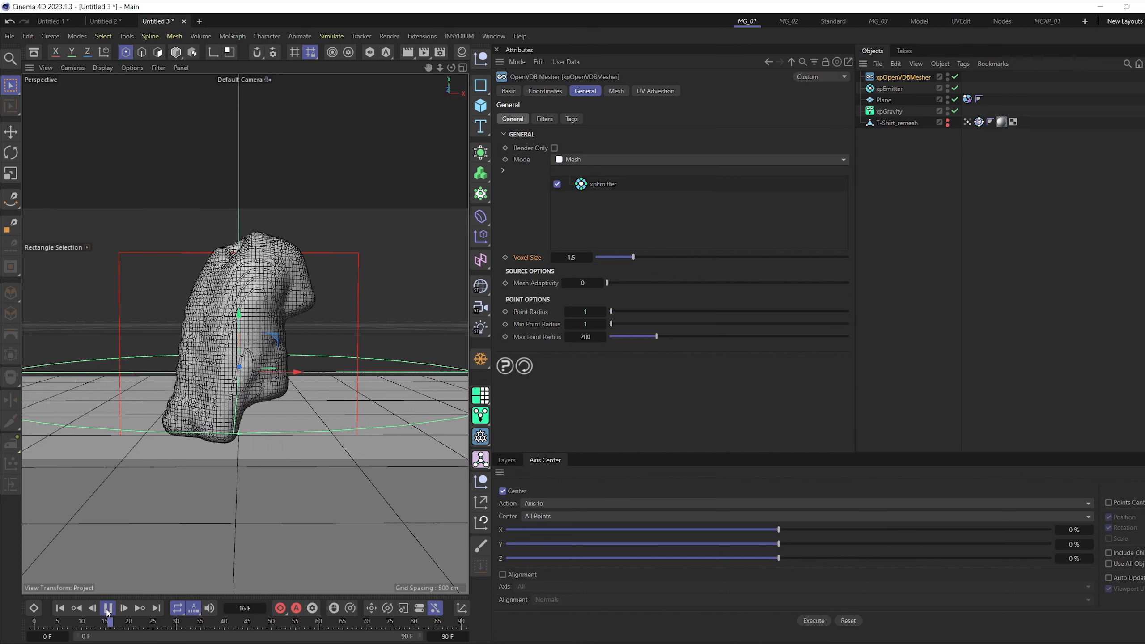
- Enable the mesher's filters and add a Mean filter alongside the Median filter
left_click(542, 119)
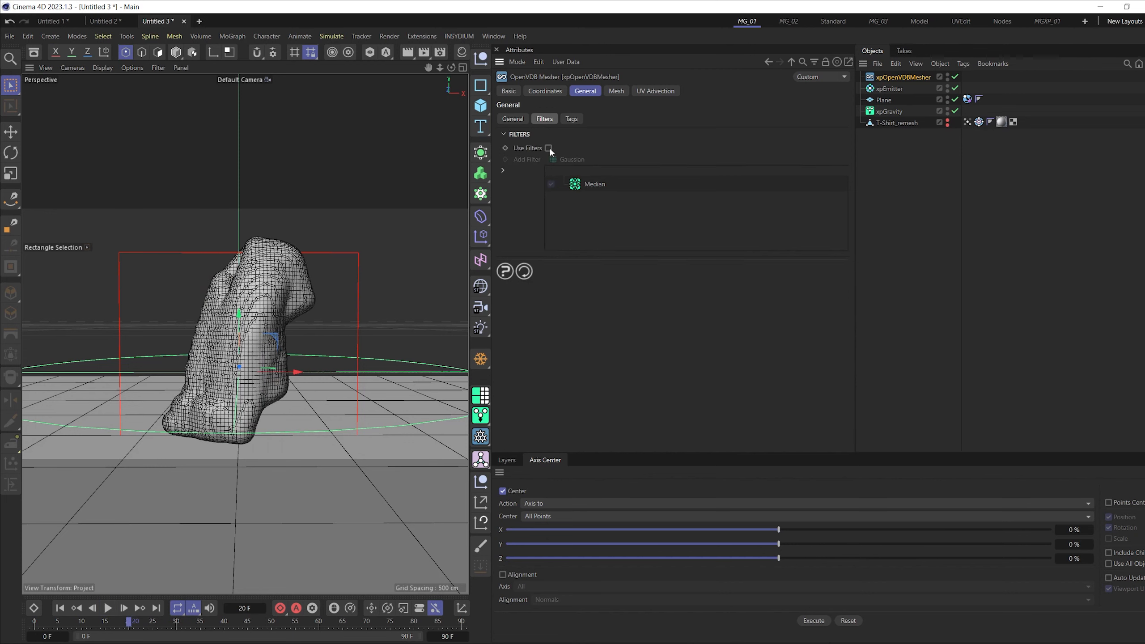
left_click(613, 194)
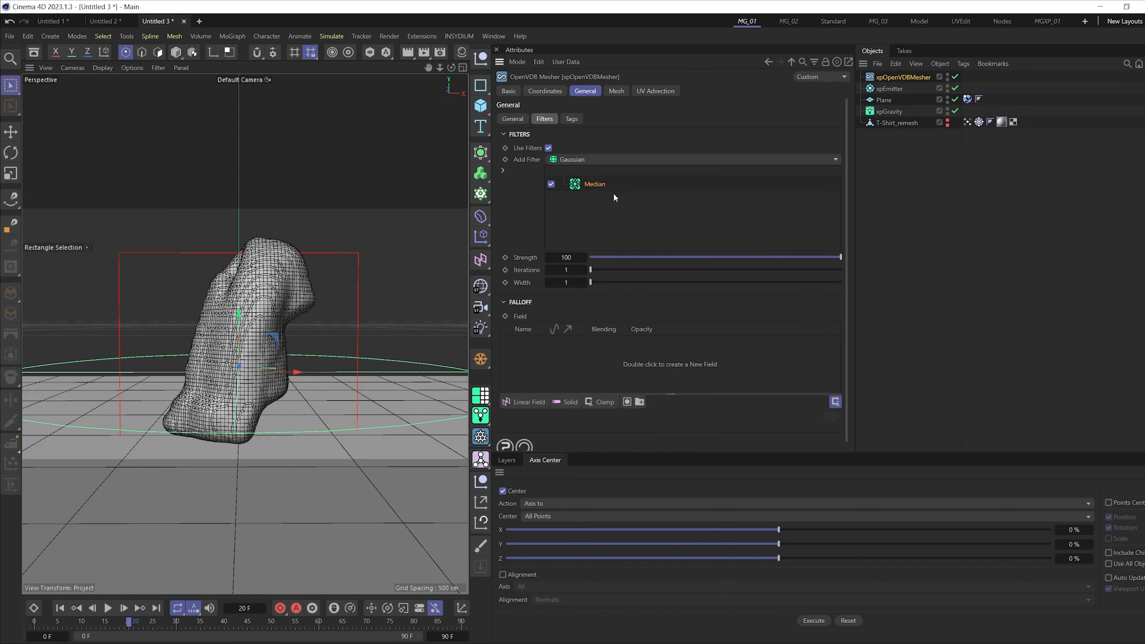
left_click(836, 159)
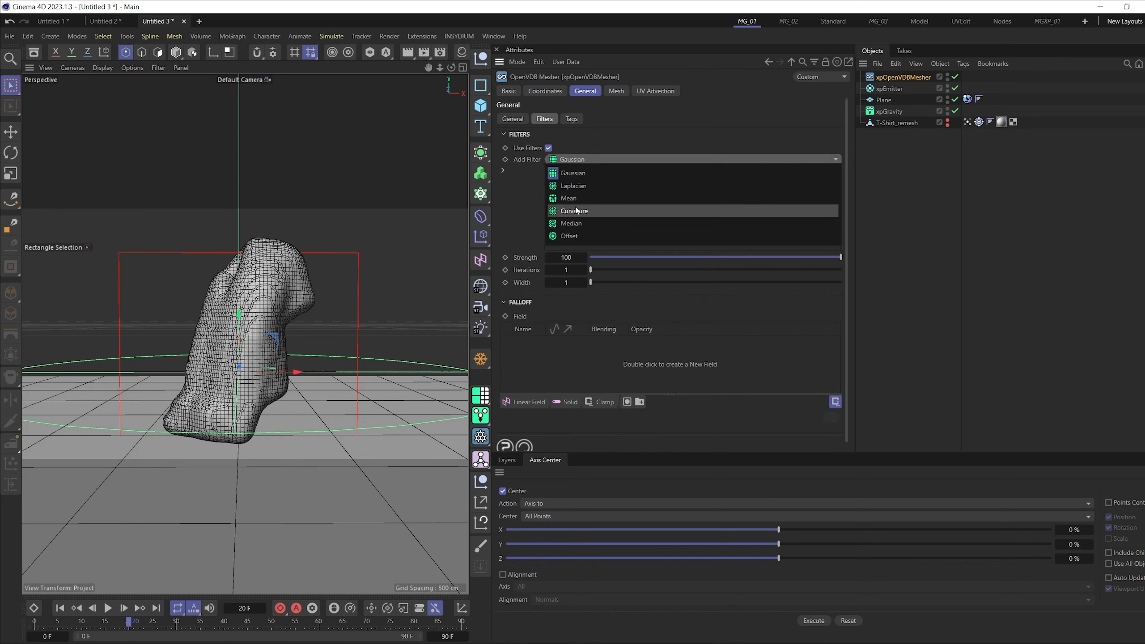
left_click(585, 193)
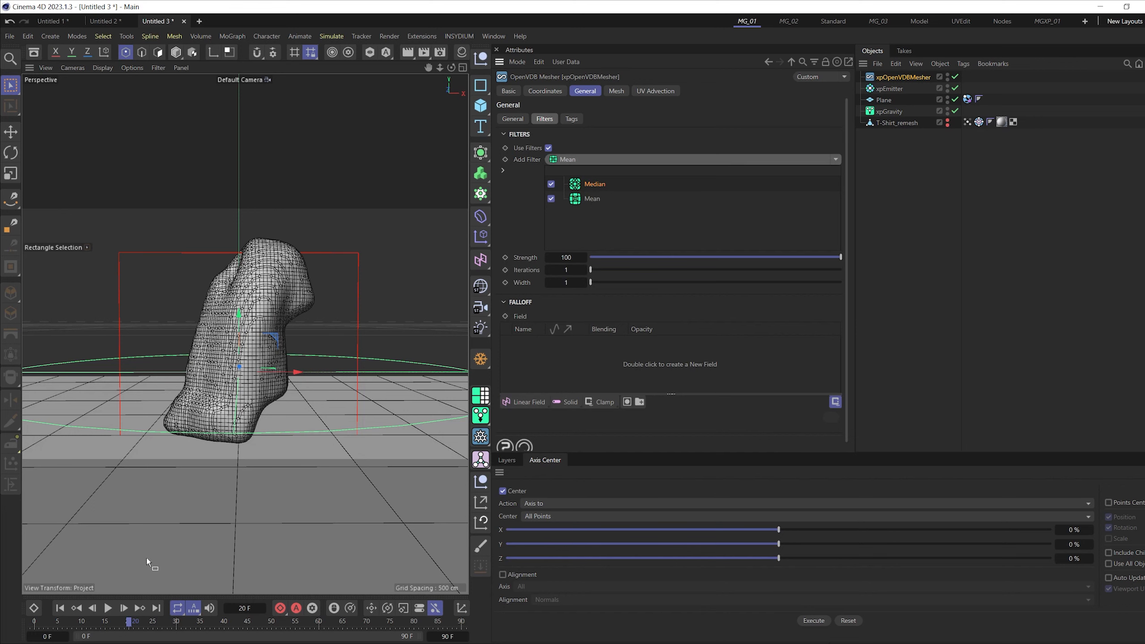
- Replay the simulation from the start to check the filtered mesh as it melts onto the floor
left_click(60, 607)
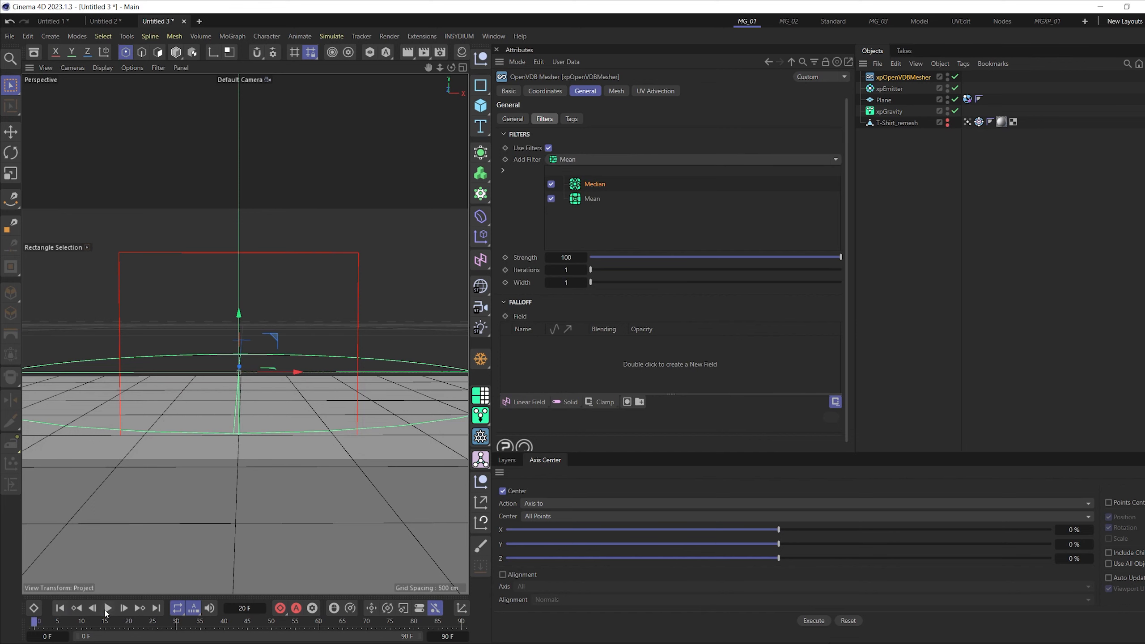
left_click(108, 608)
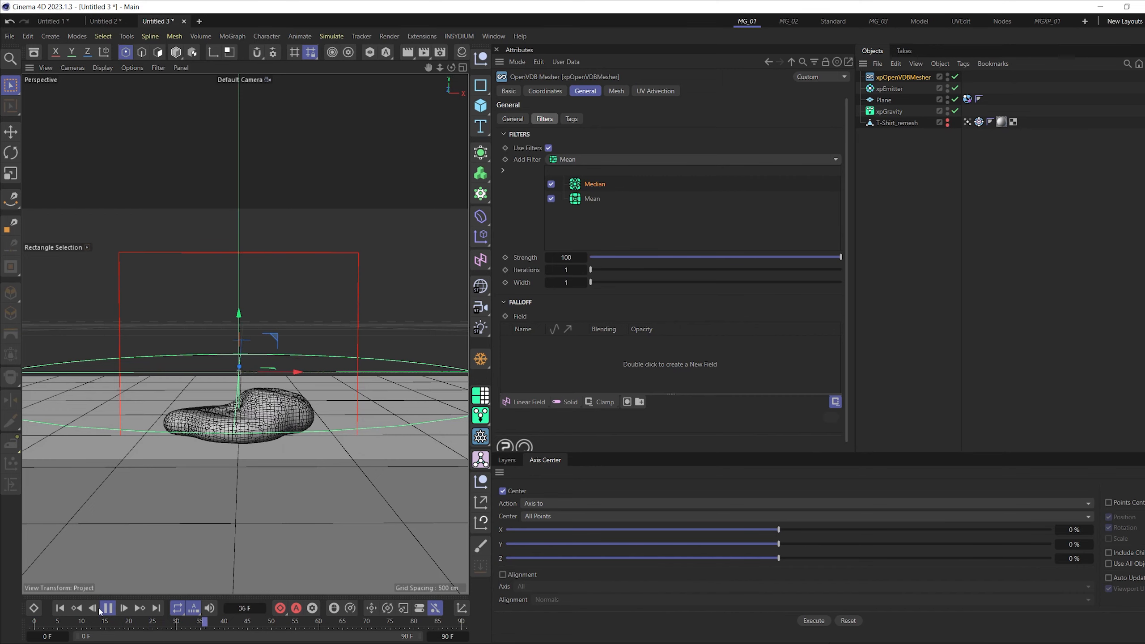
left_click(63, 607)
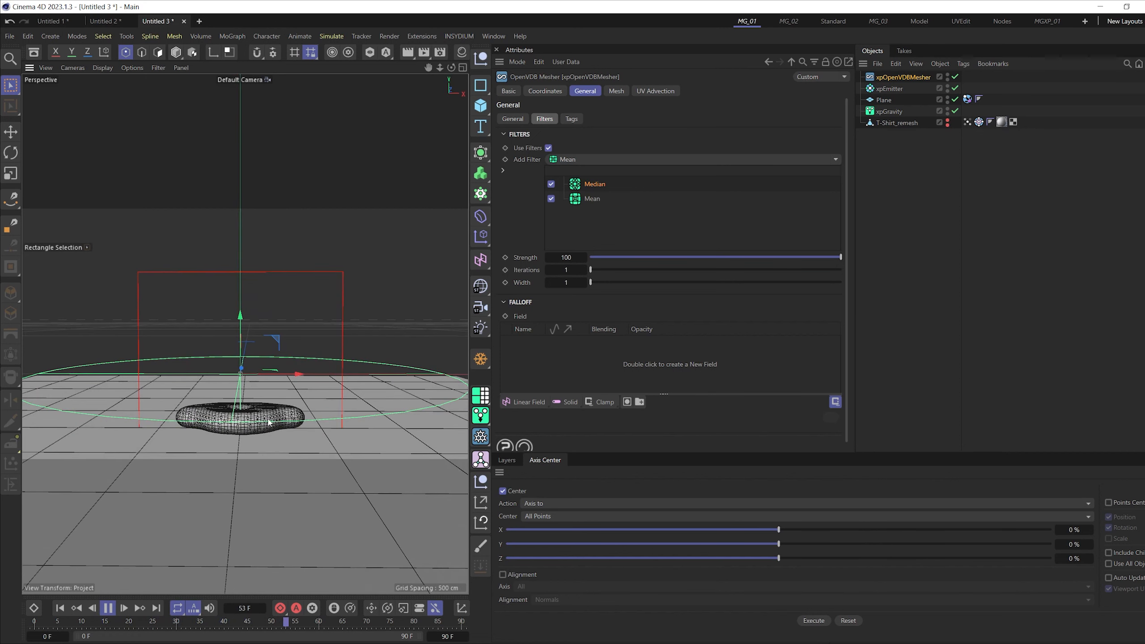
middle_click_drag(261, 374, 256, 369, "alt")
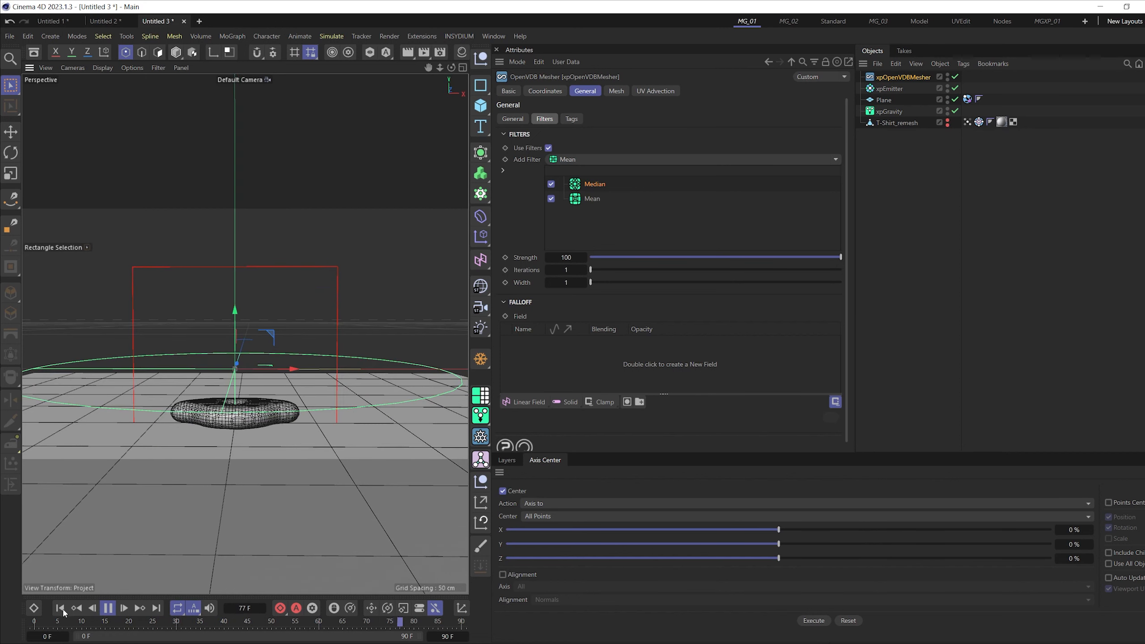